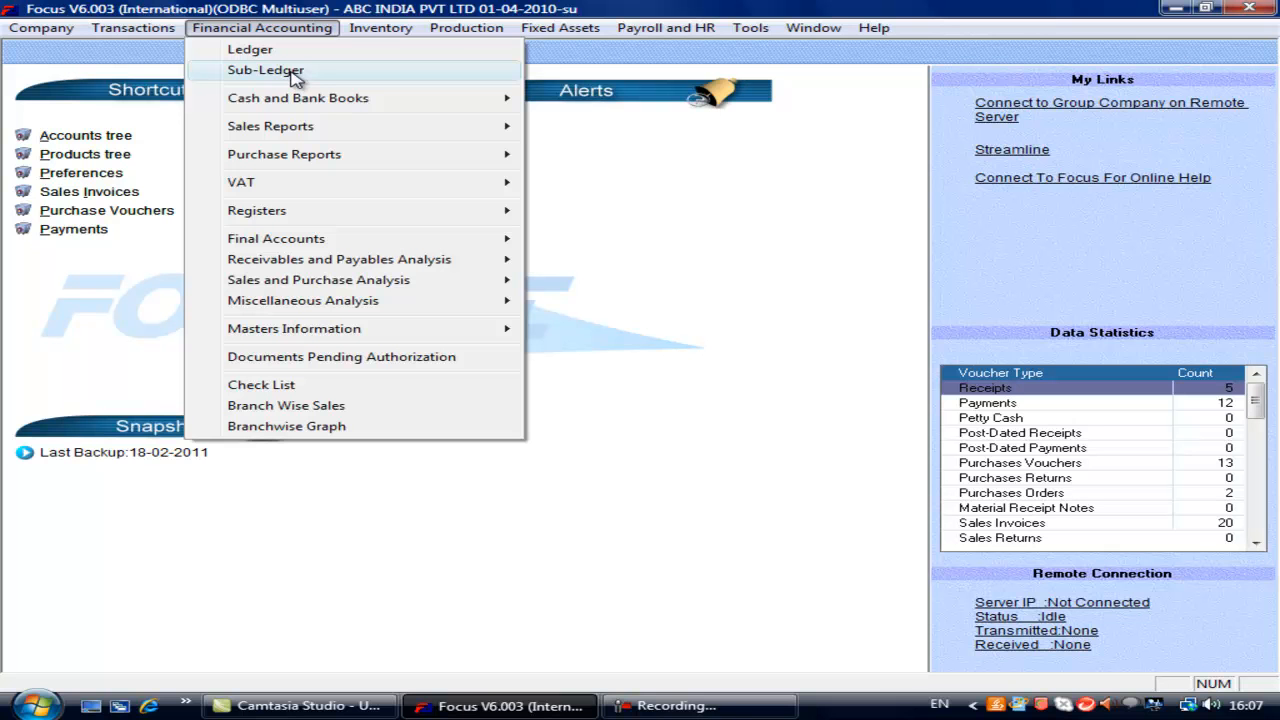
# Step: Run the Sub-Ledger report for Customer A on screen, examine its last transaction line, and close the report
pyautogui.click(295, 79)
pyautogui.write('a')
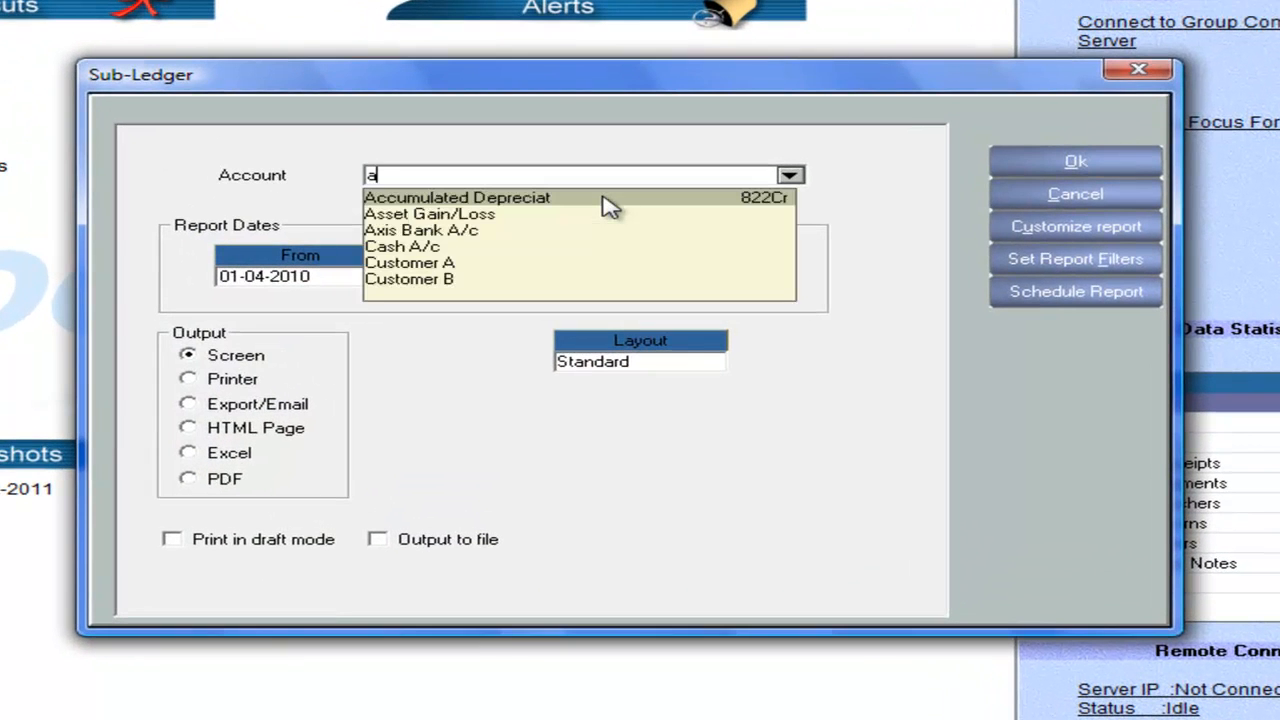
pyautogui.press('Down')
pyautogui.press('Down')
pyautogui.press('Down')
pyautogui.press('Down')
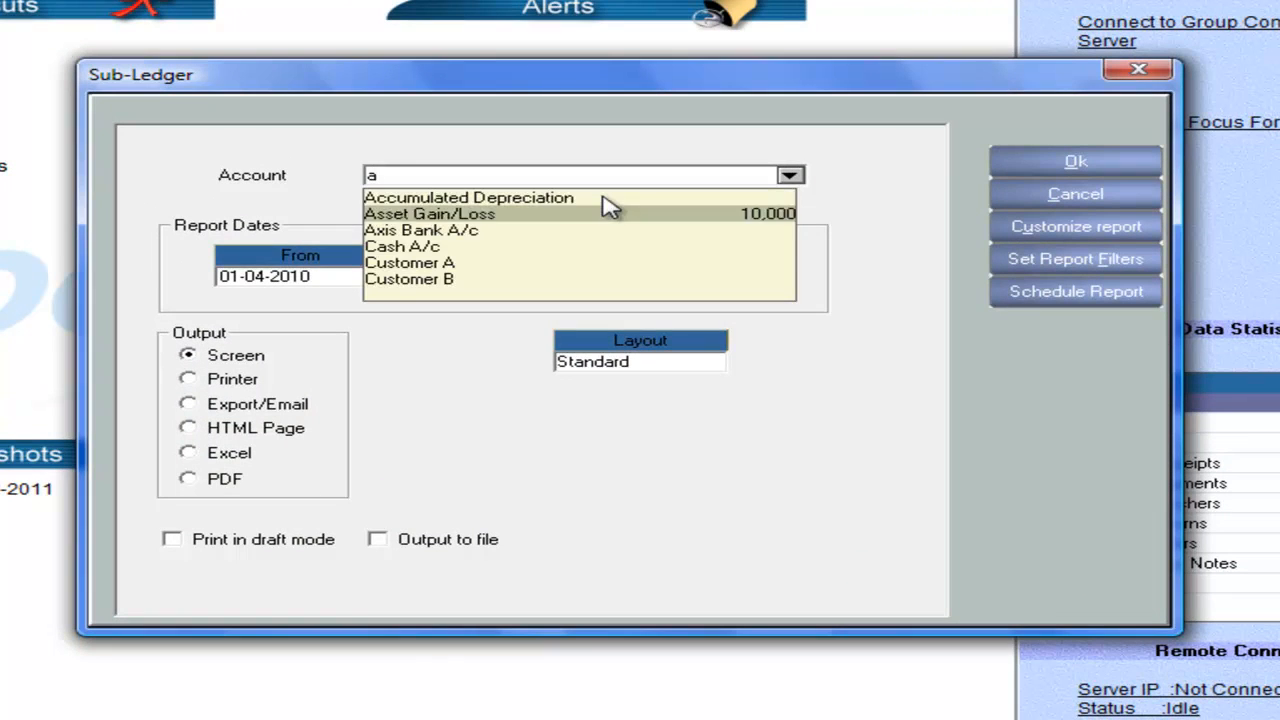
pyautogui.press('Return')
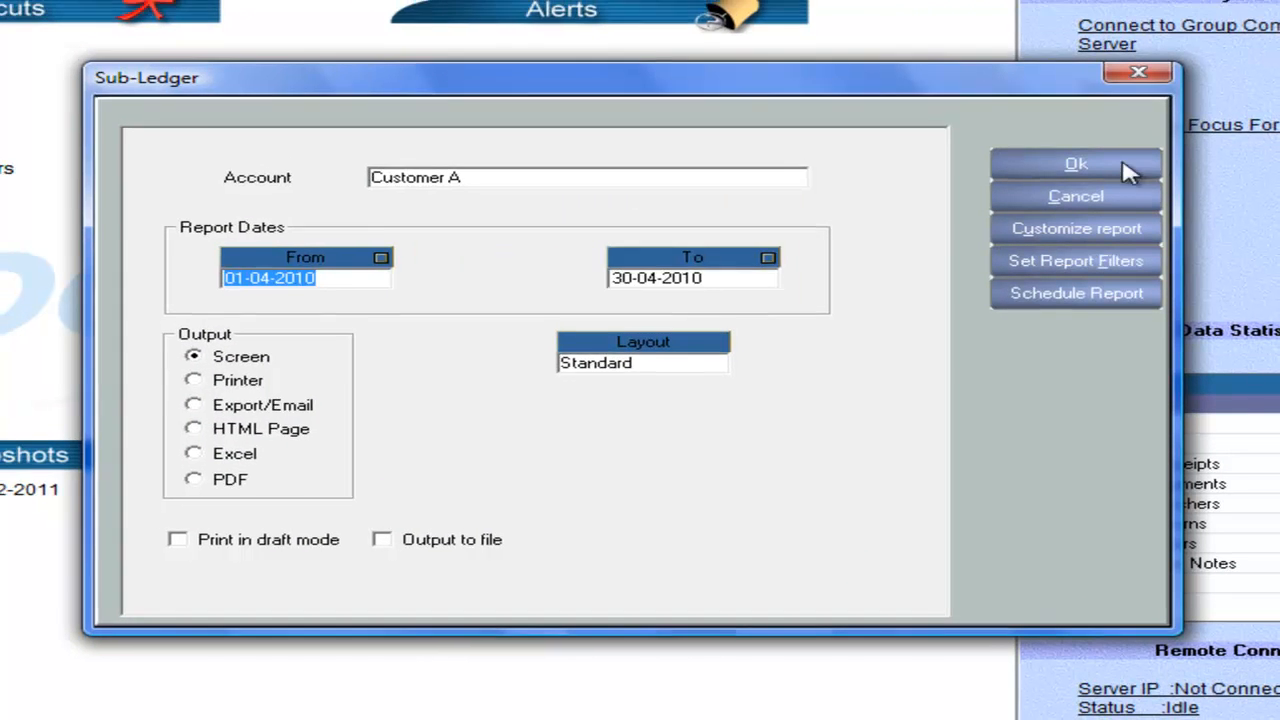
pyautogui.click(1075, 161)
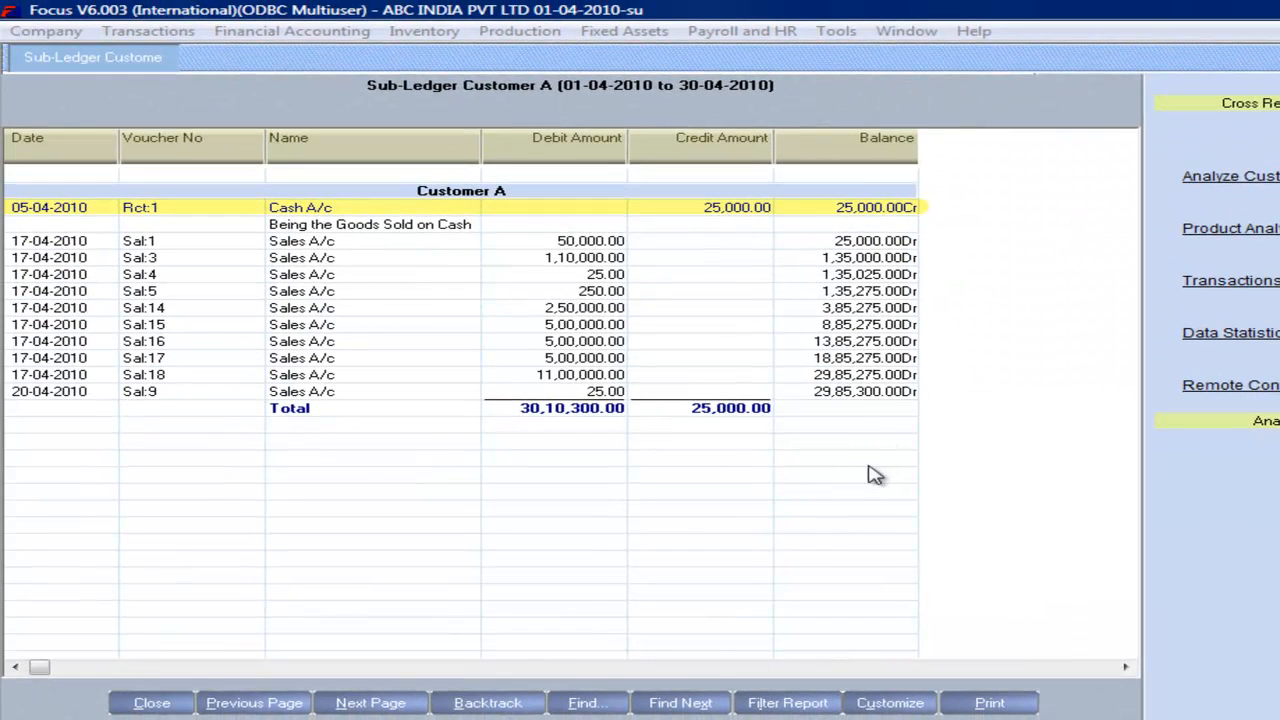
pyautogui.click(862, 395)
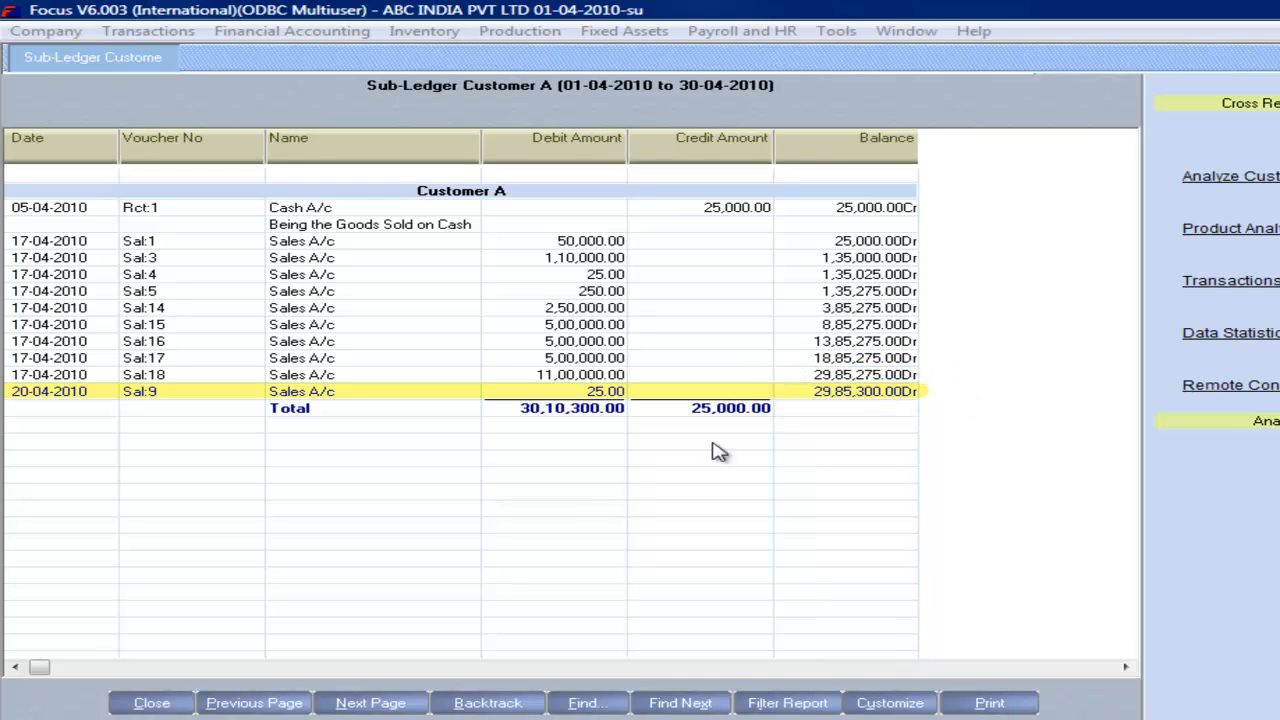
pyautogui.click(152, 705)
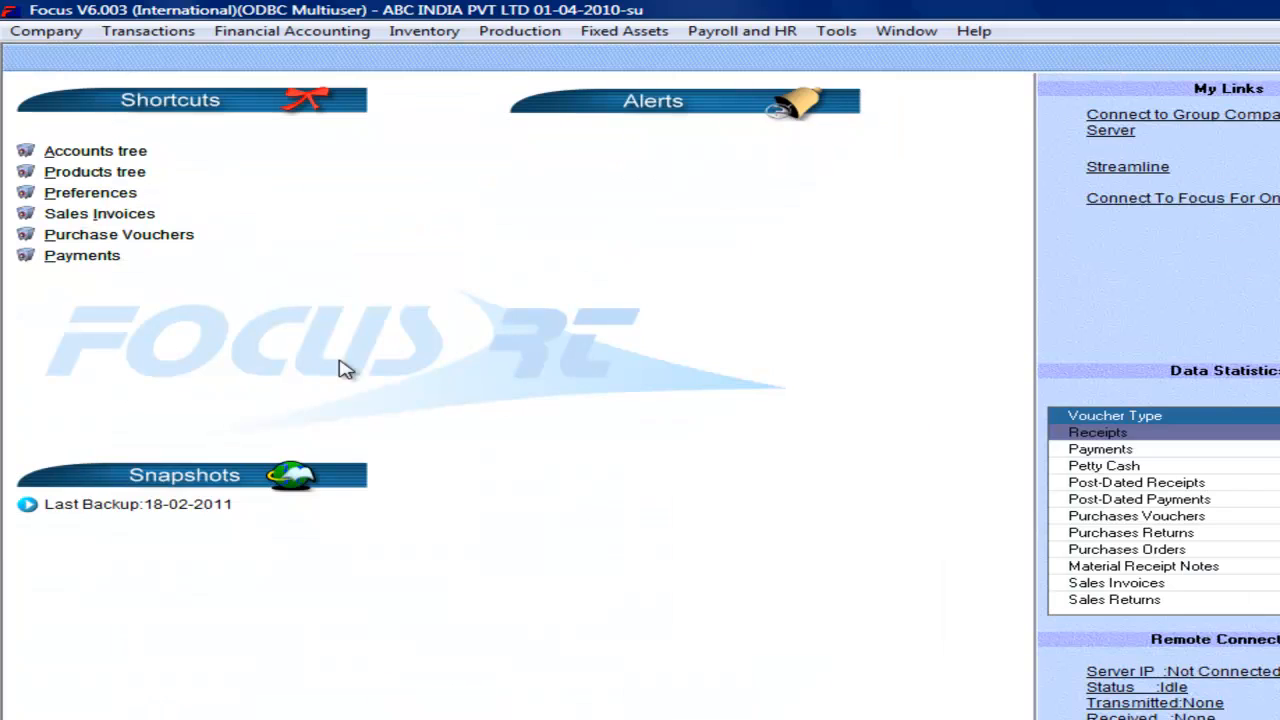
# Step: Run the Sub-Ledger report on screen for the Customers group account and close it
pyautogui.click(300, 31)
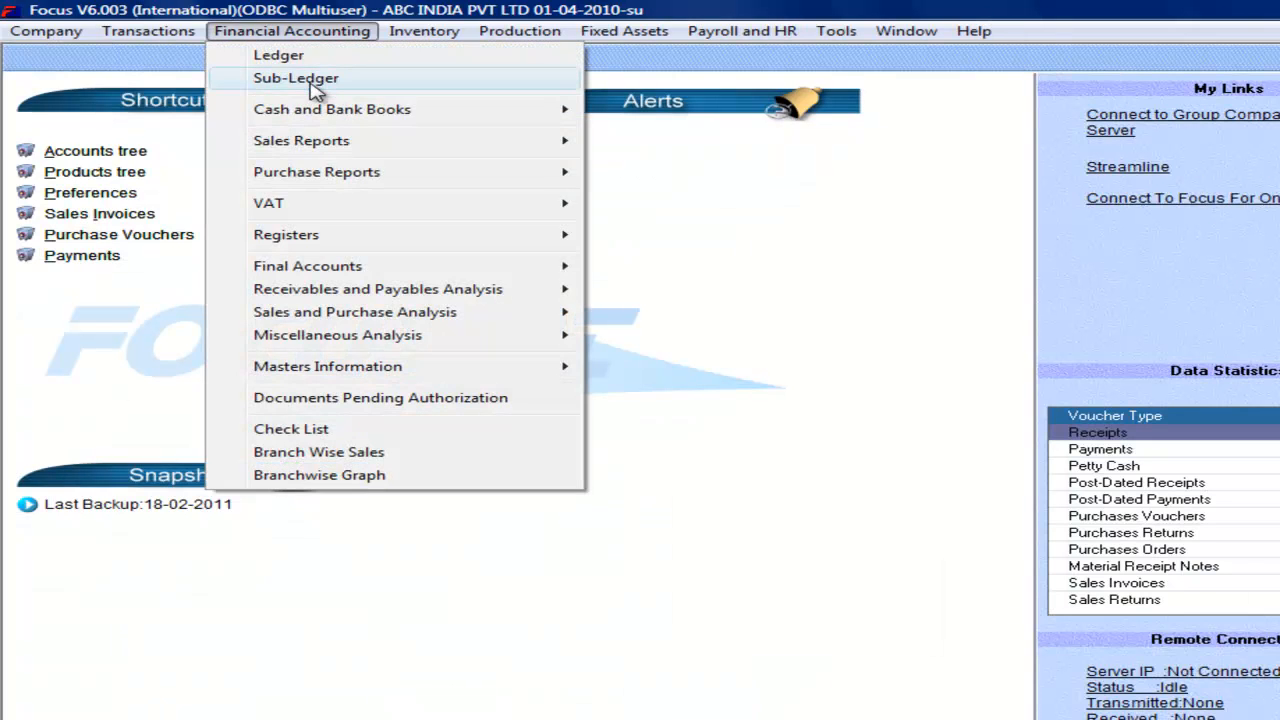
pyautogui.click(317, 82)
pyautogui.write('c')
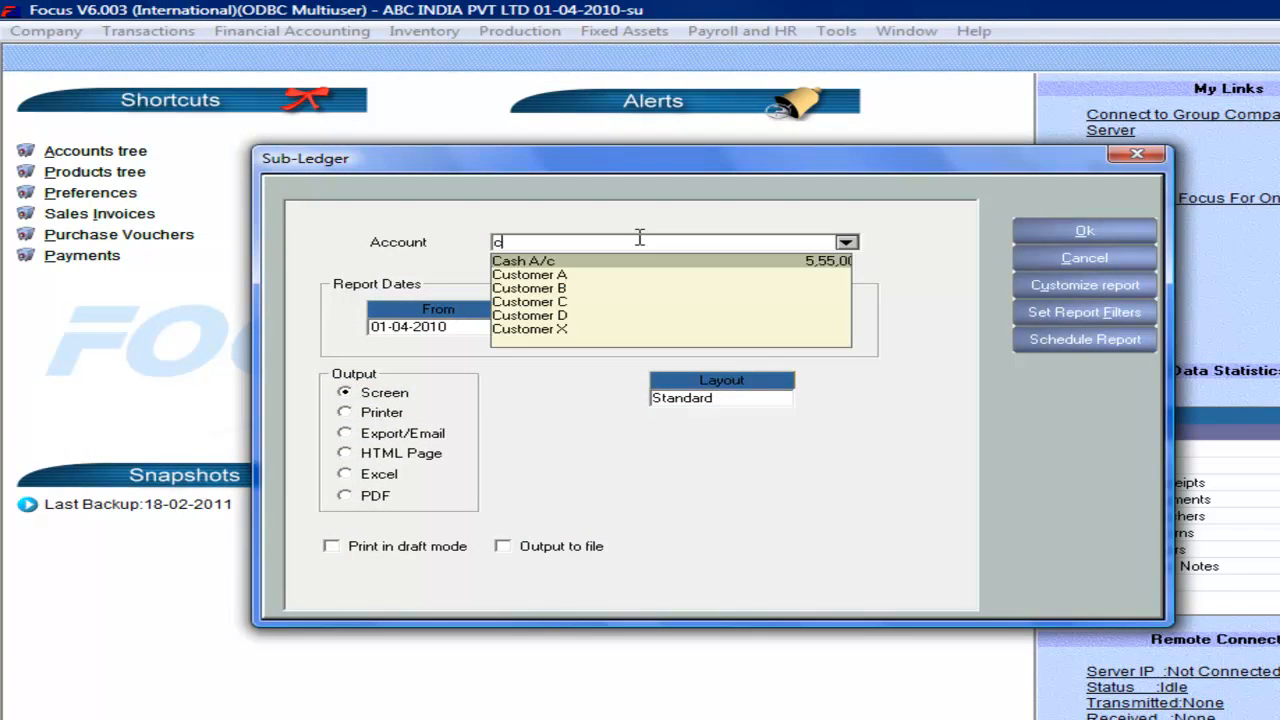
pyautogui.press('Down')
pyautogui.press('Down')
pyautogui.press('Down')
pyautogui.press('Down')
pyautogui.press('Down')
pyautogui.press('Down')
pyautogui.press('Down')
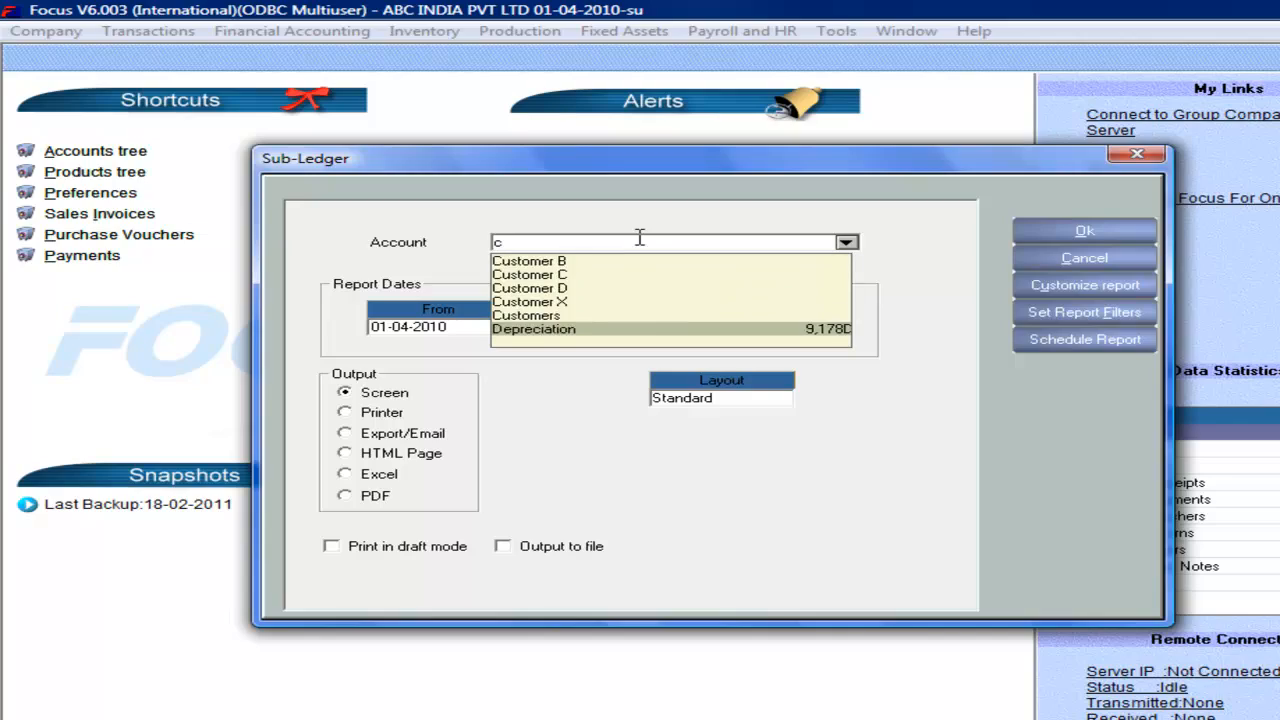
pyautogui.press('Up')
pyautogui.press('Return')
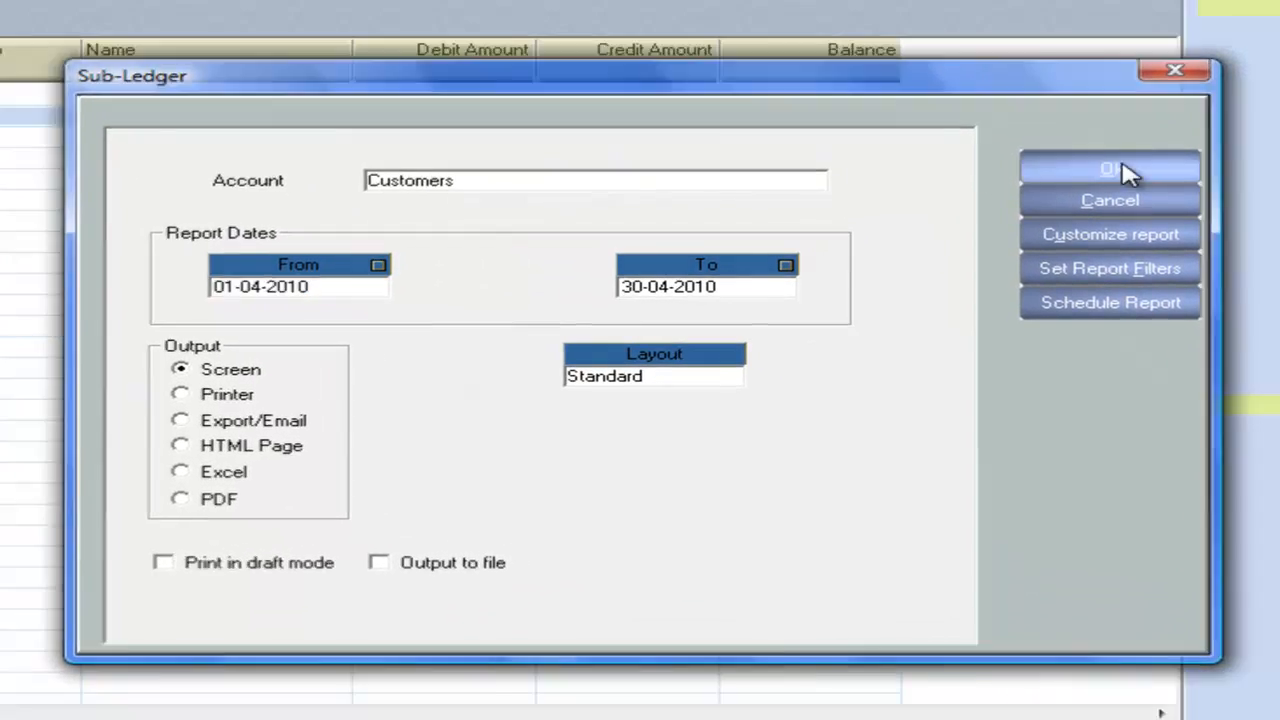
pyautogui.click(1118, 170)
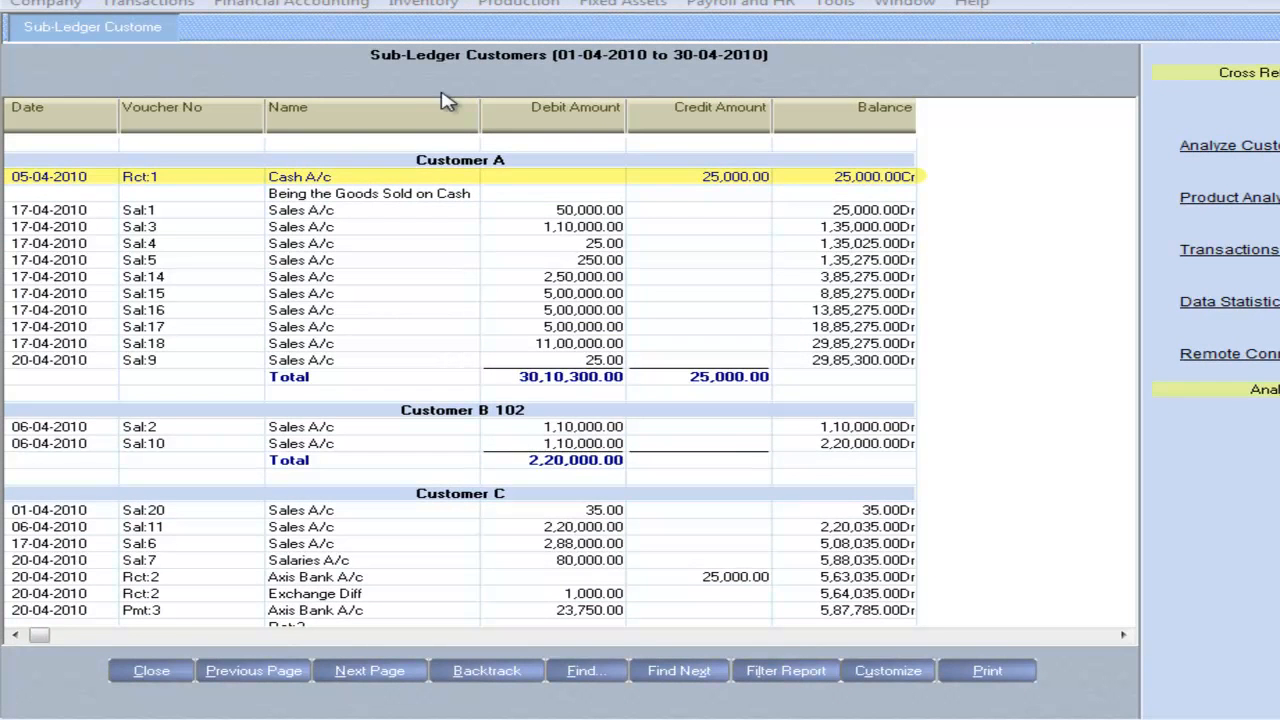
pyautogui.press('Escape')
# Step: Open the Sub-Ledger report options and set the report's end date to 31-05-2010
pyautogui.click(322, 5)
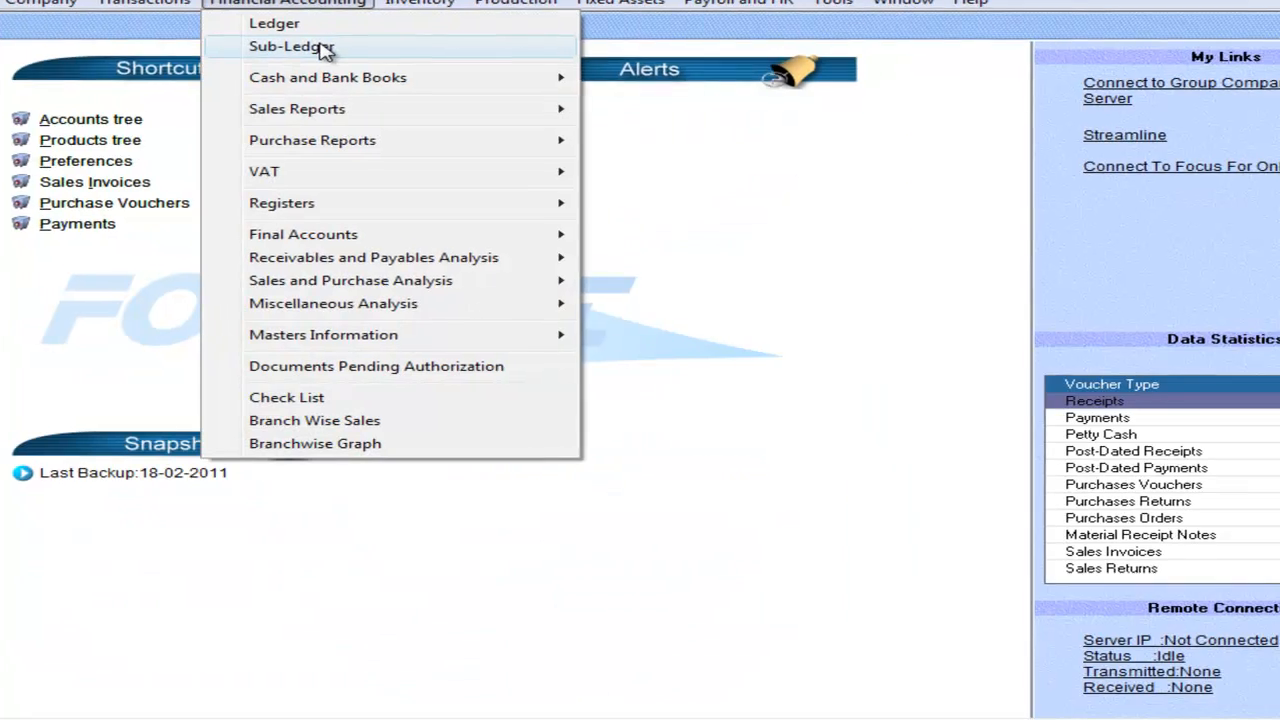
pyautogui.click(329, 48)
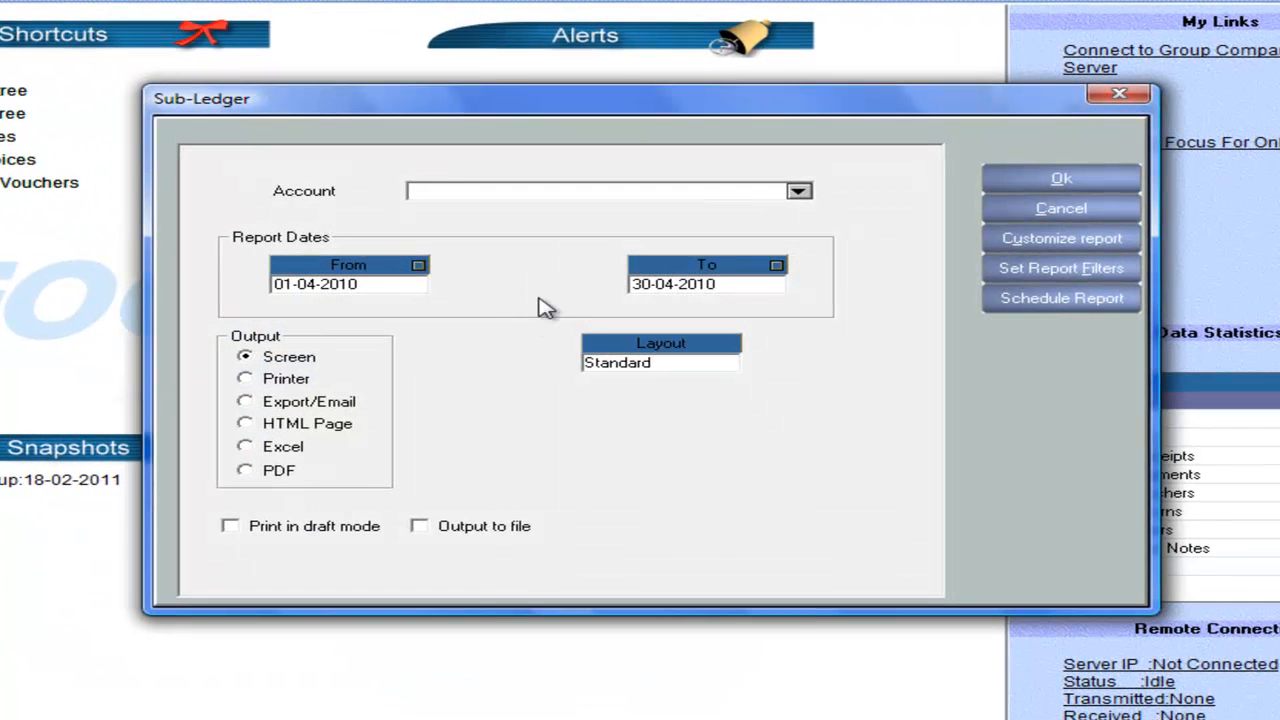
pyautogui.click(391, 283)
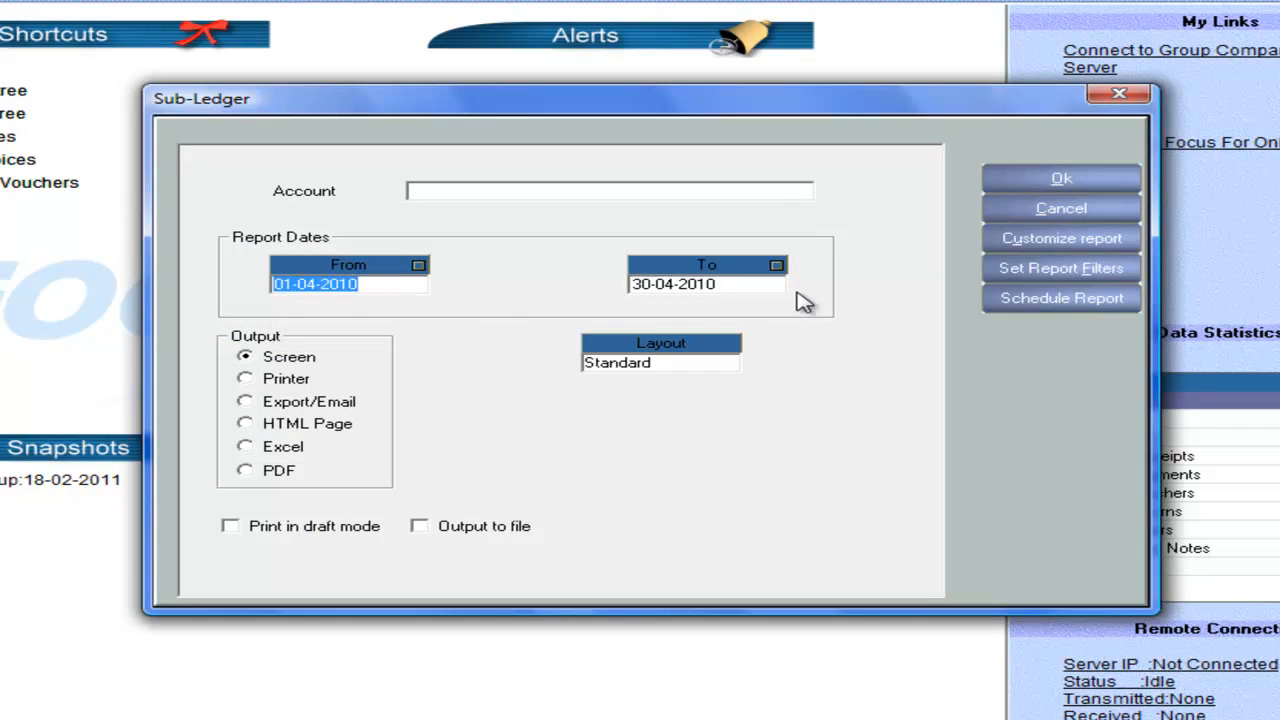
pyautogui.click(734, 285)
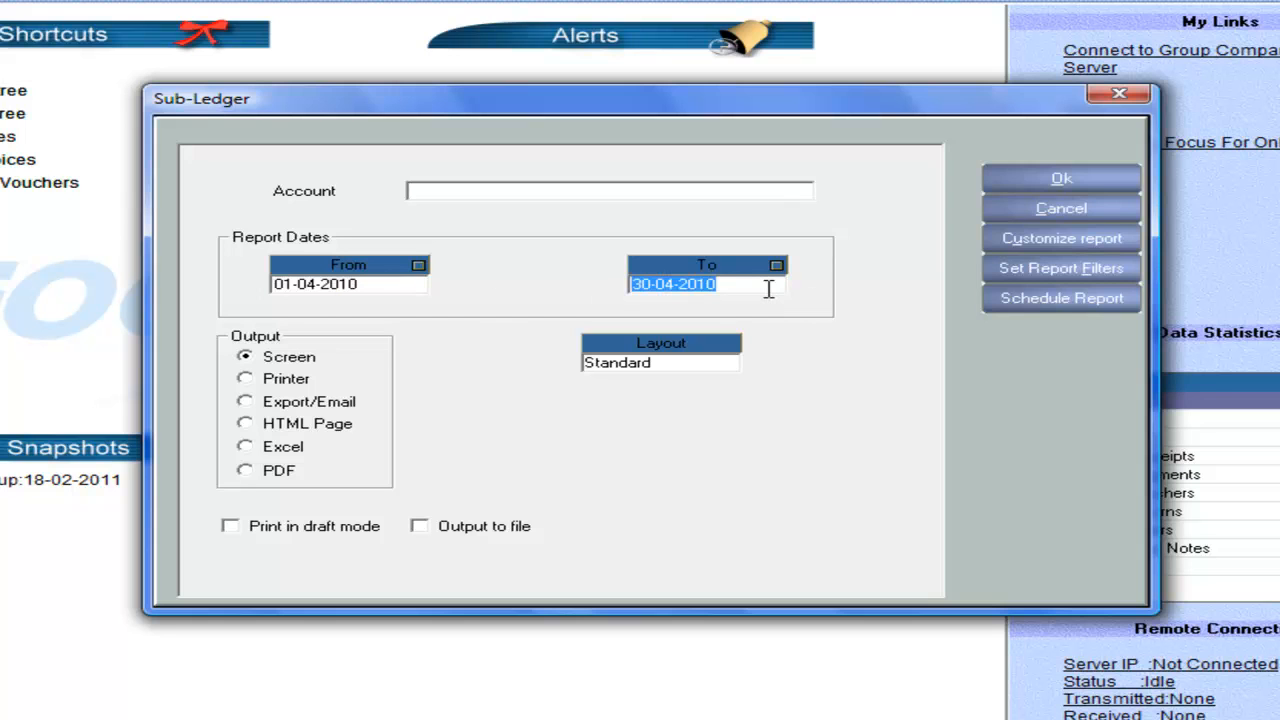
pyautogui.write('3')
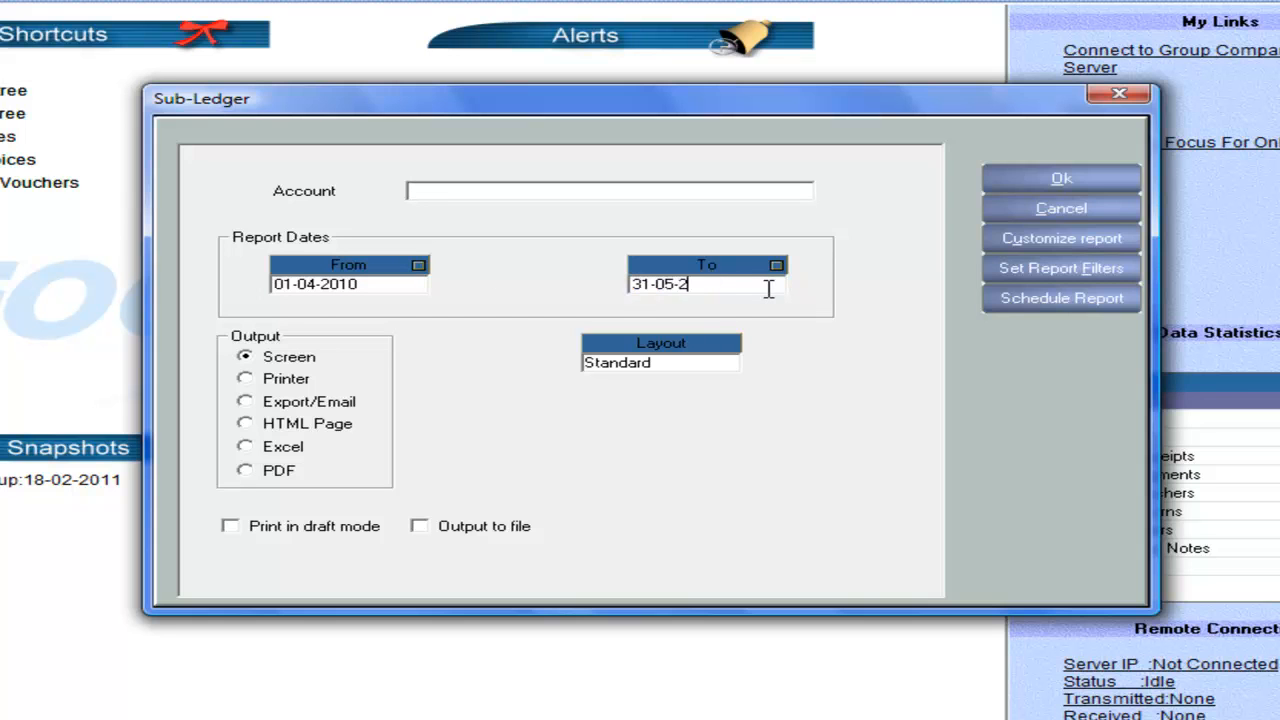
pyautogui.press('Tab')
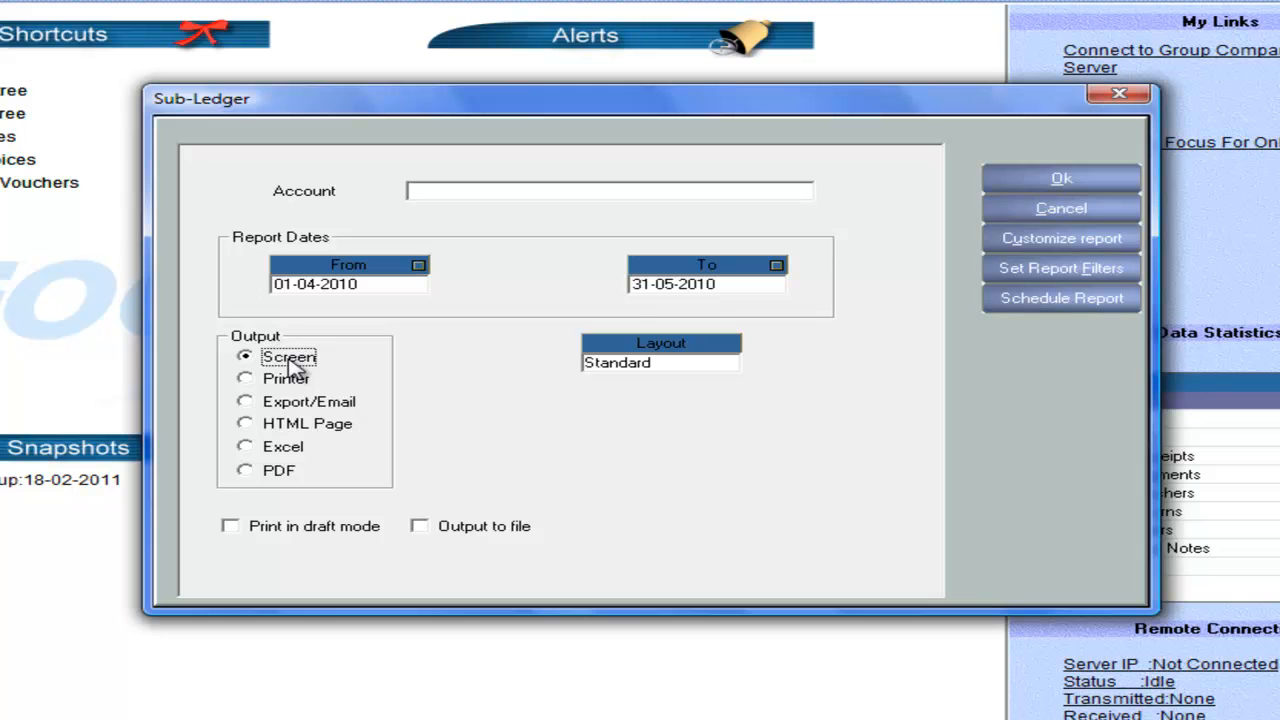
# Step: Choose Customer A as the account and run the Sub-Ledger report with Export/Email output
pyautogui.click(300, 378)
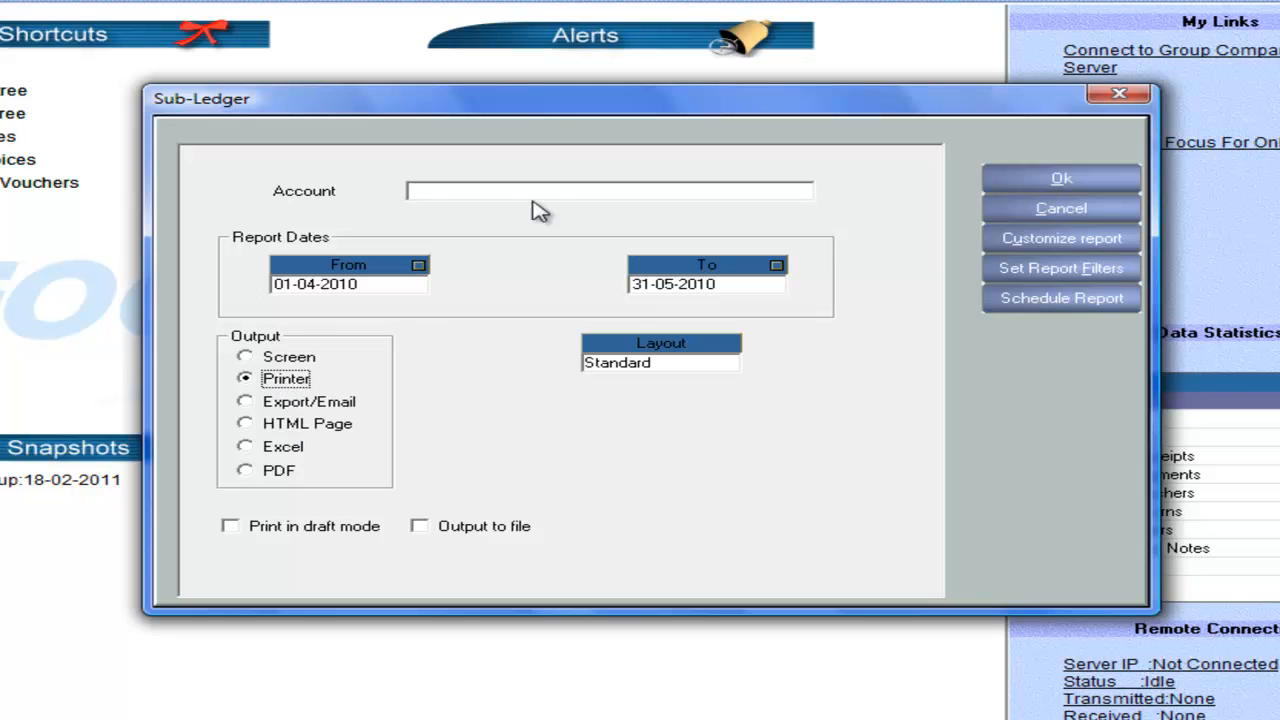
pyautogui.click(497, 191)
pyautogui.write('cu')
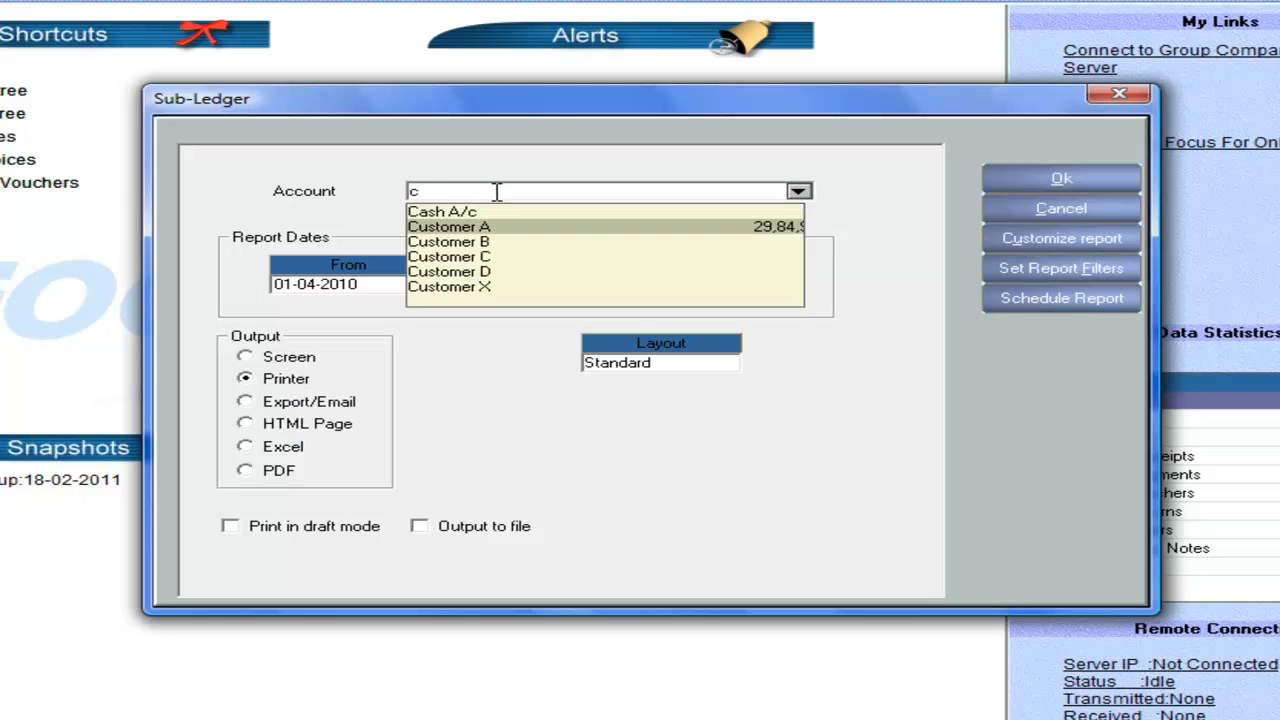
pyautogui.press('Return')
pyautogui.click(288, 404)
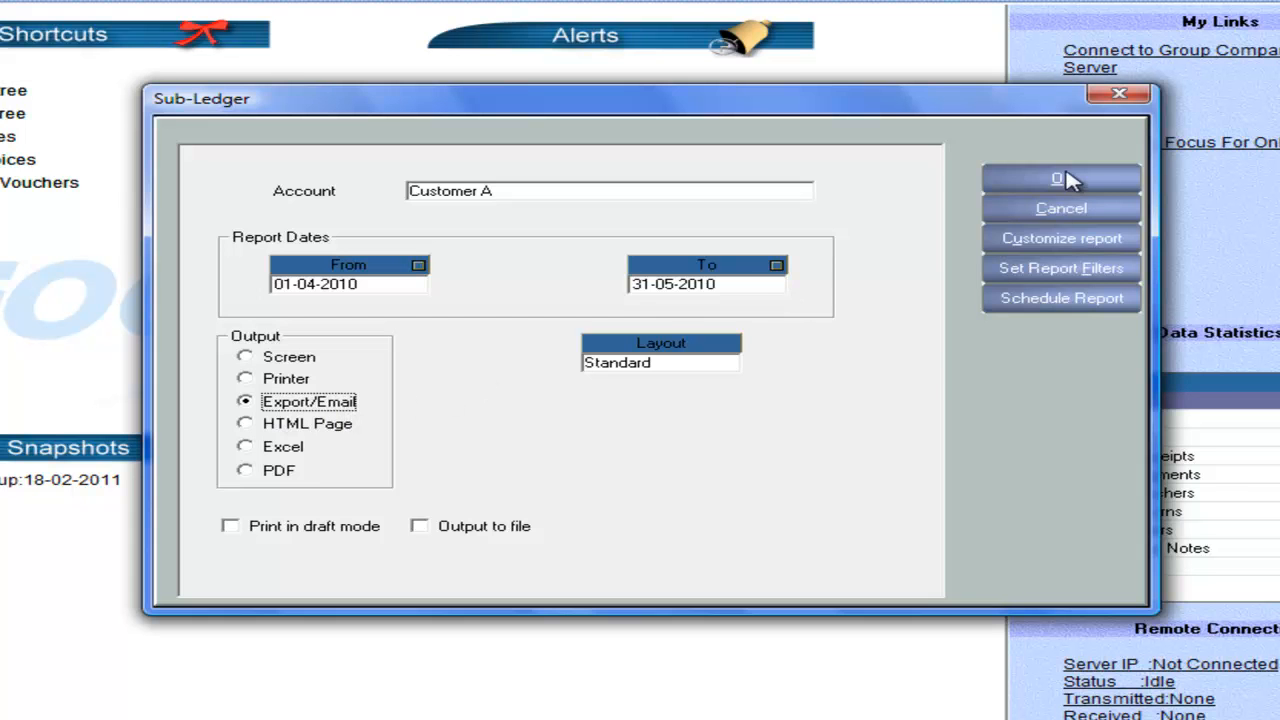
pyautogui.click(1066, 174)
# Step: Export the report to the clipboard with column headings included
pyautogui.click(612, 247)
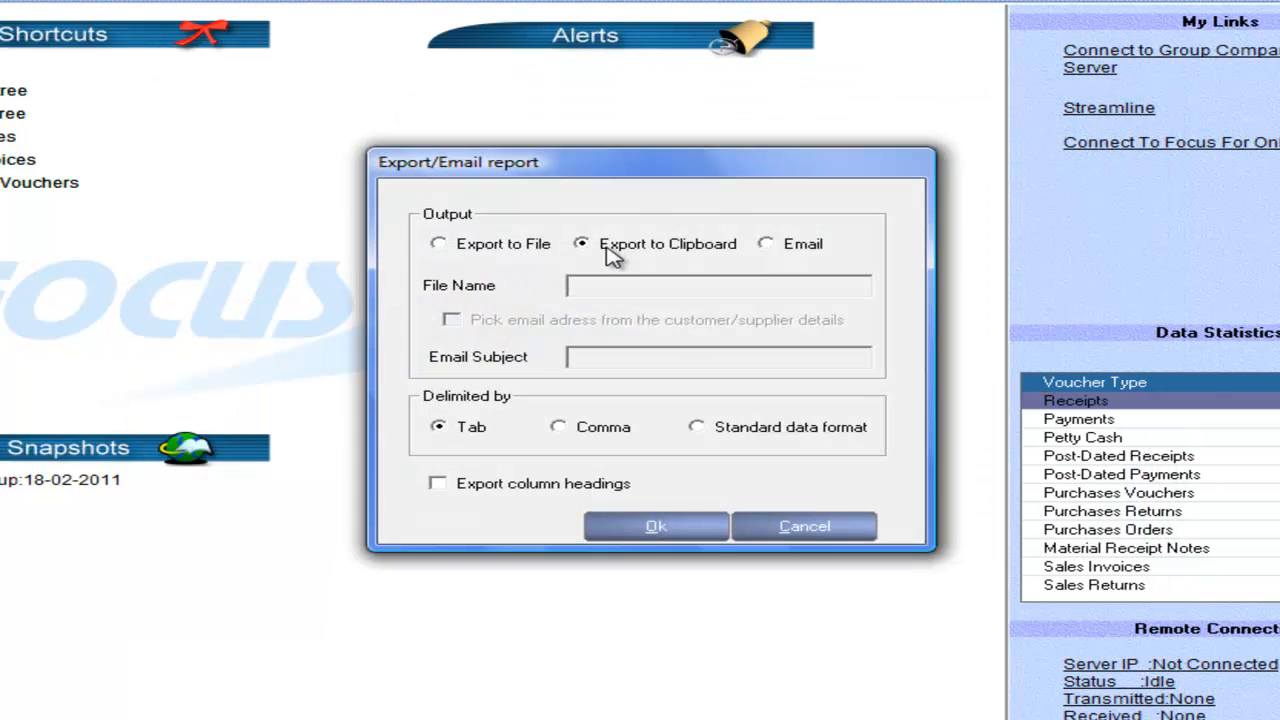
pyautogui.click(445, 485)
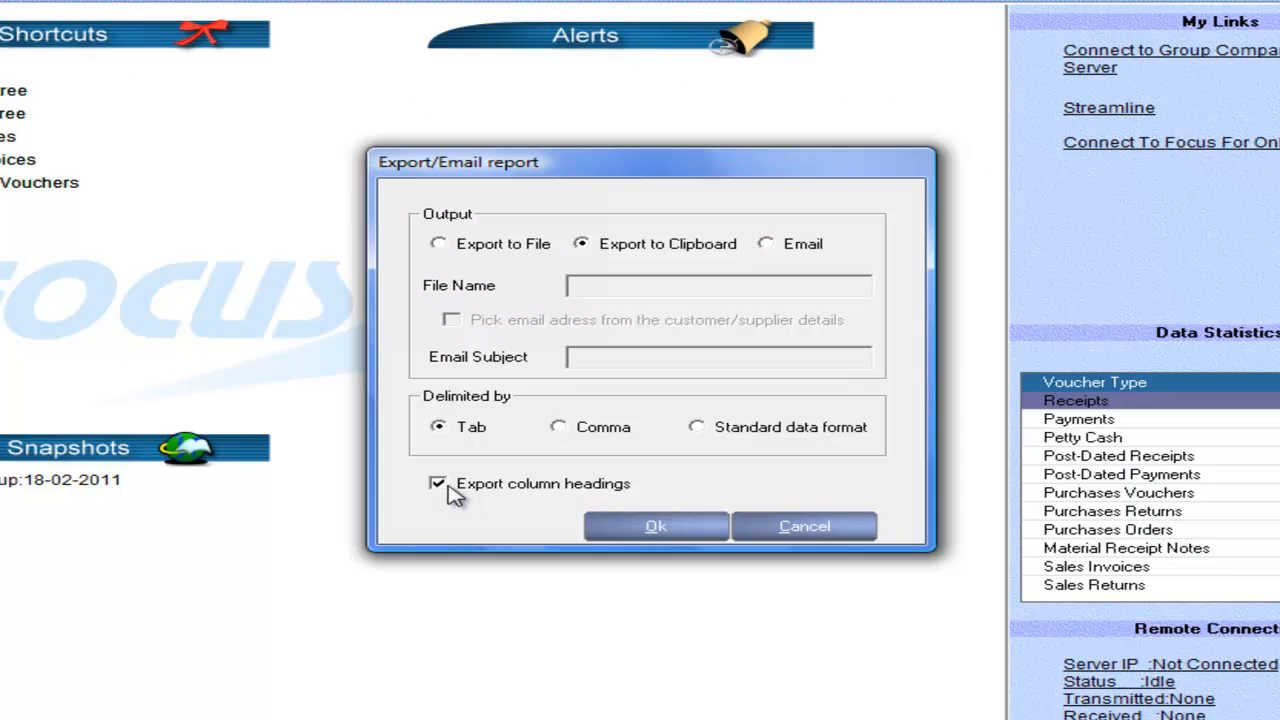
pyautogui.click(642, 528)
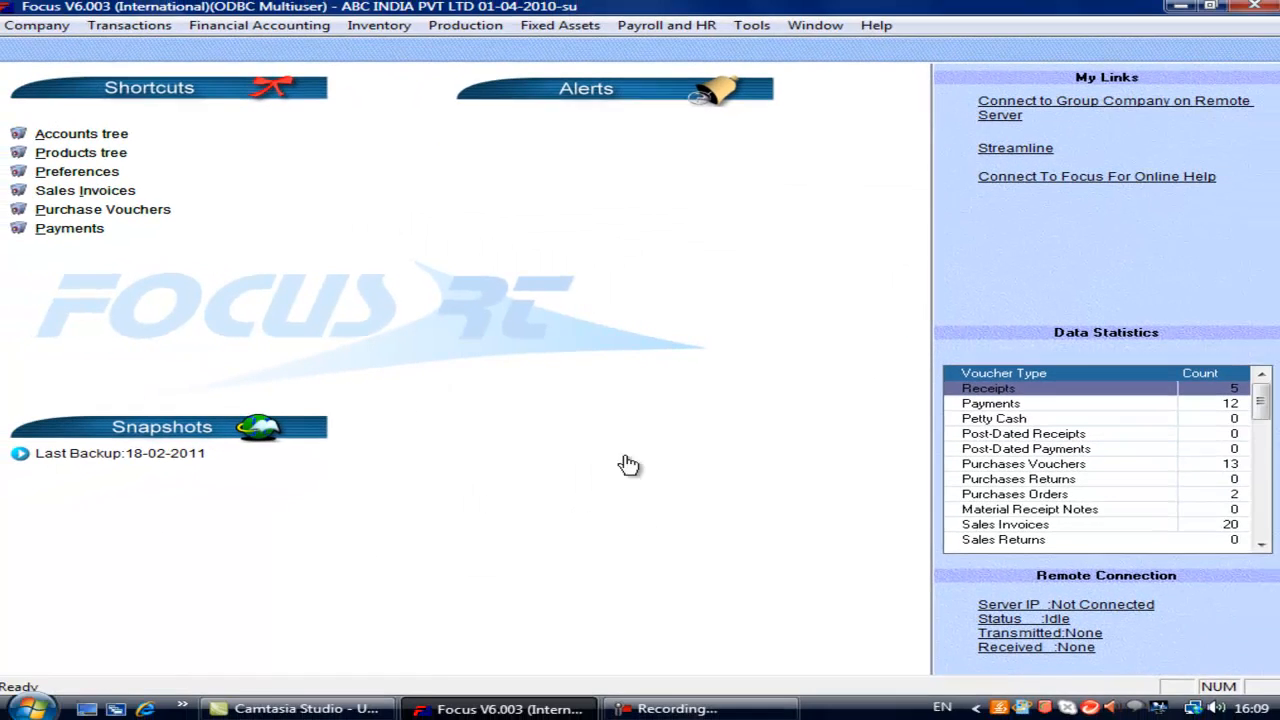
# Step: Switch to Microsoft Word, paste the exported report into the blank document, and close Word without saving
pyautogui.click(27, 710)
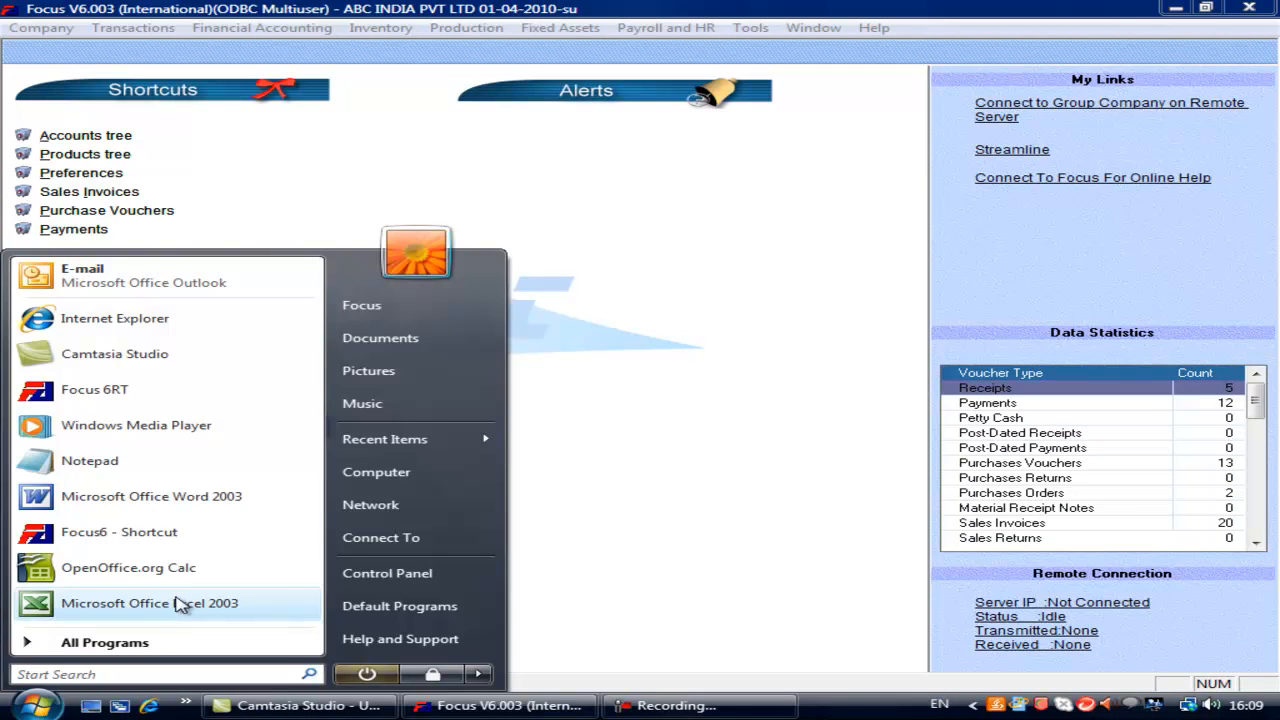
pyautogui.click(163, 500)
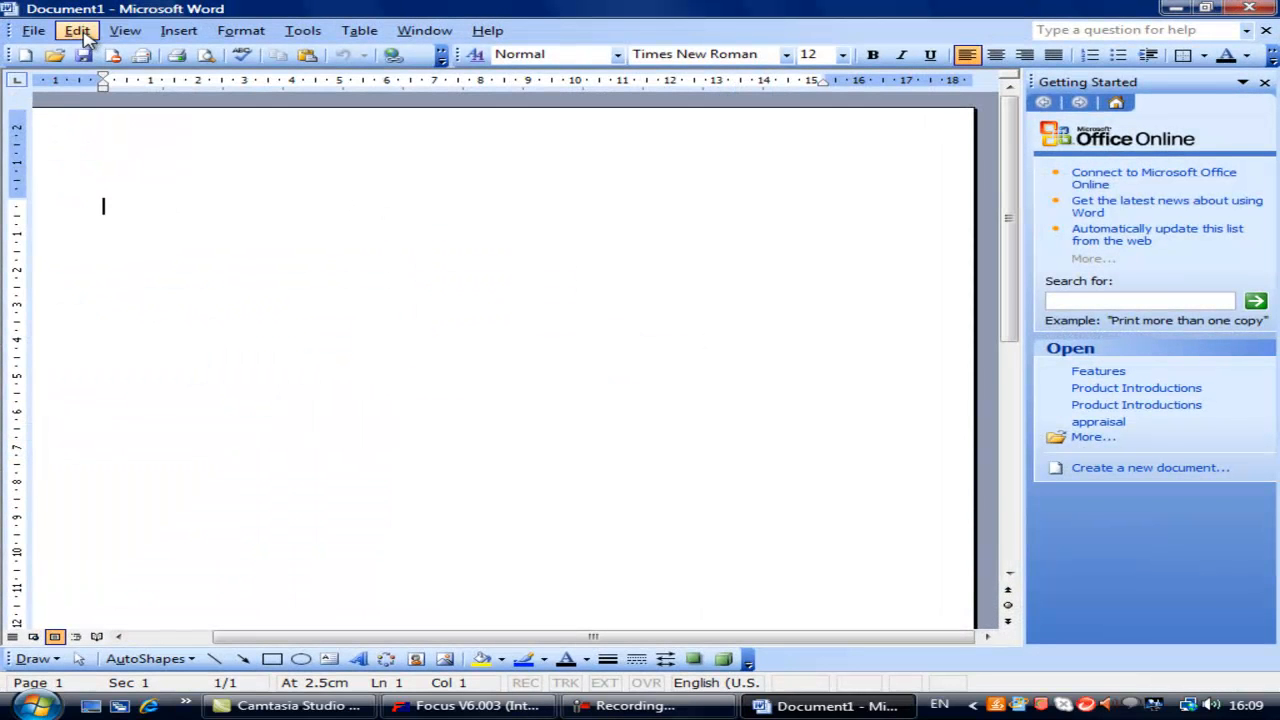
pyautogui.click(78, 31)
pyautogui.click(116, 139)
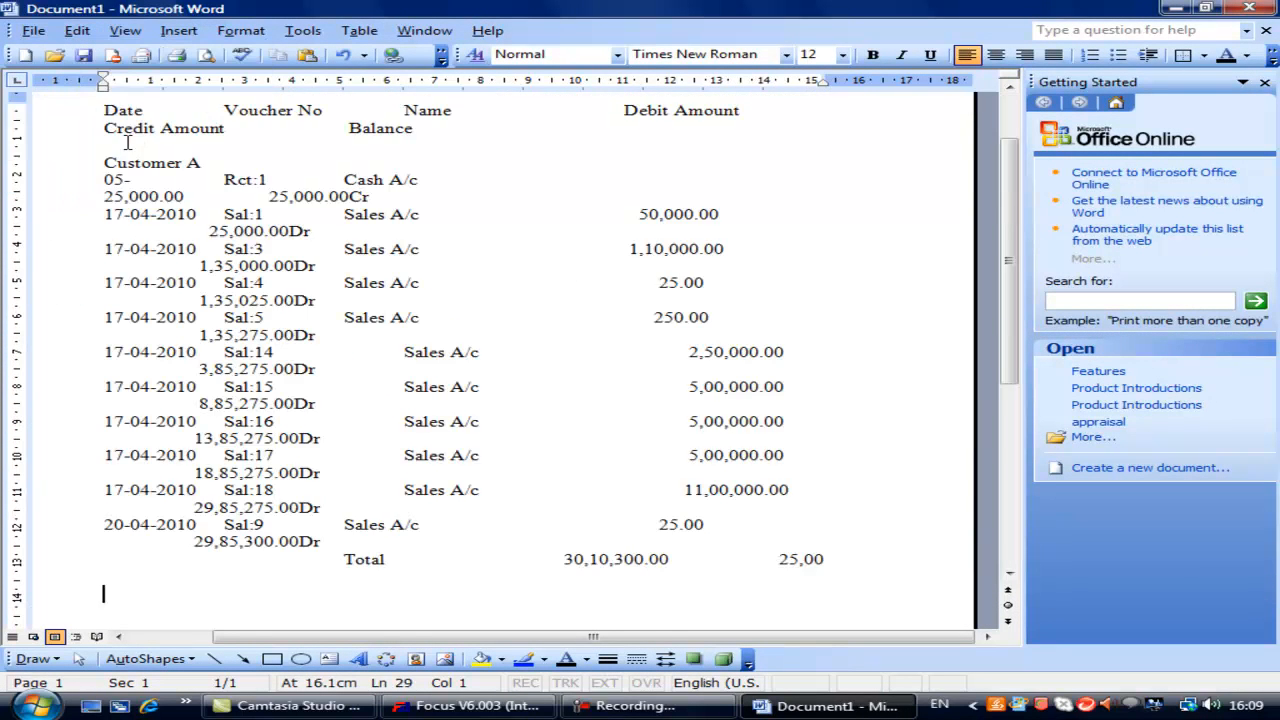
pyautogui.click(1249, 7)
pyautogui.click(643, 399)
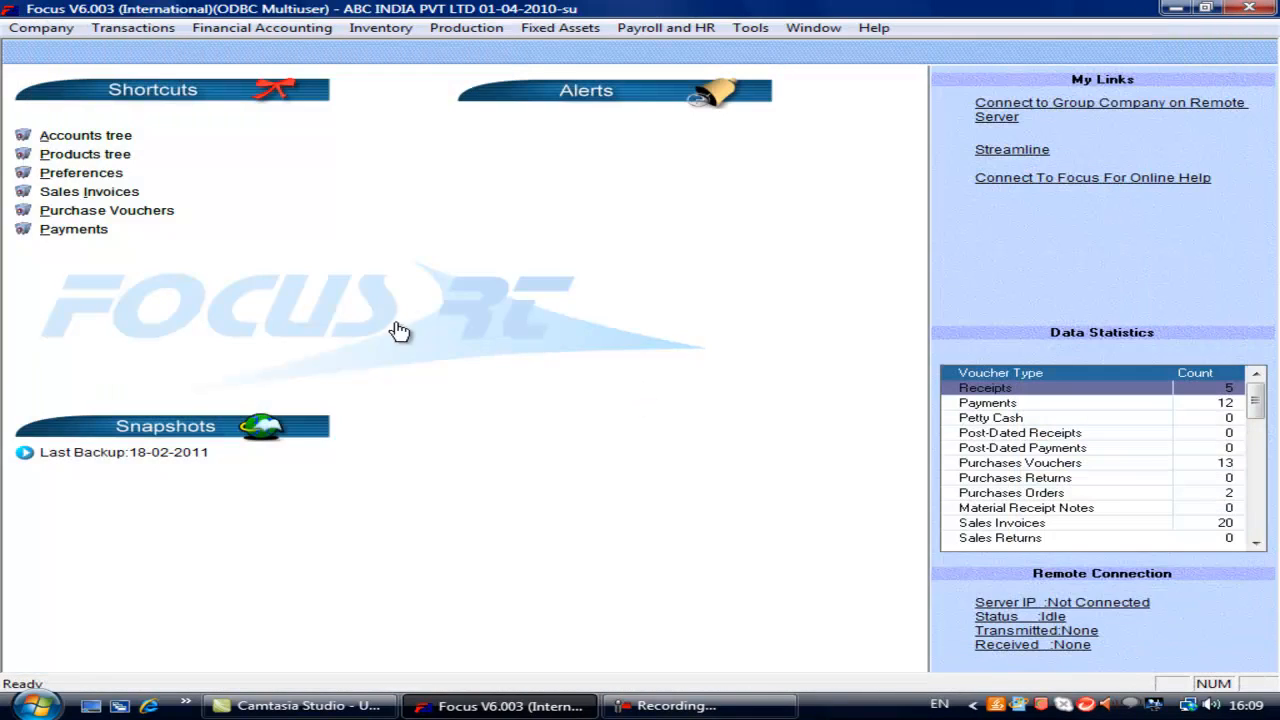
# Step: Run the Sub-Ledger report again for Customer A with Export/Email as the output
pyautogui.click(263, 29)
pyautogui.click(265, 69)
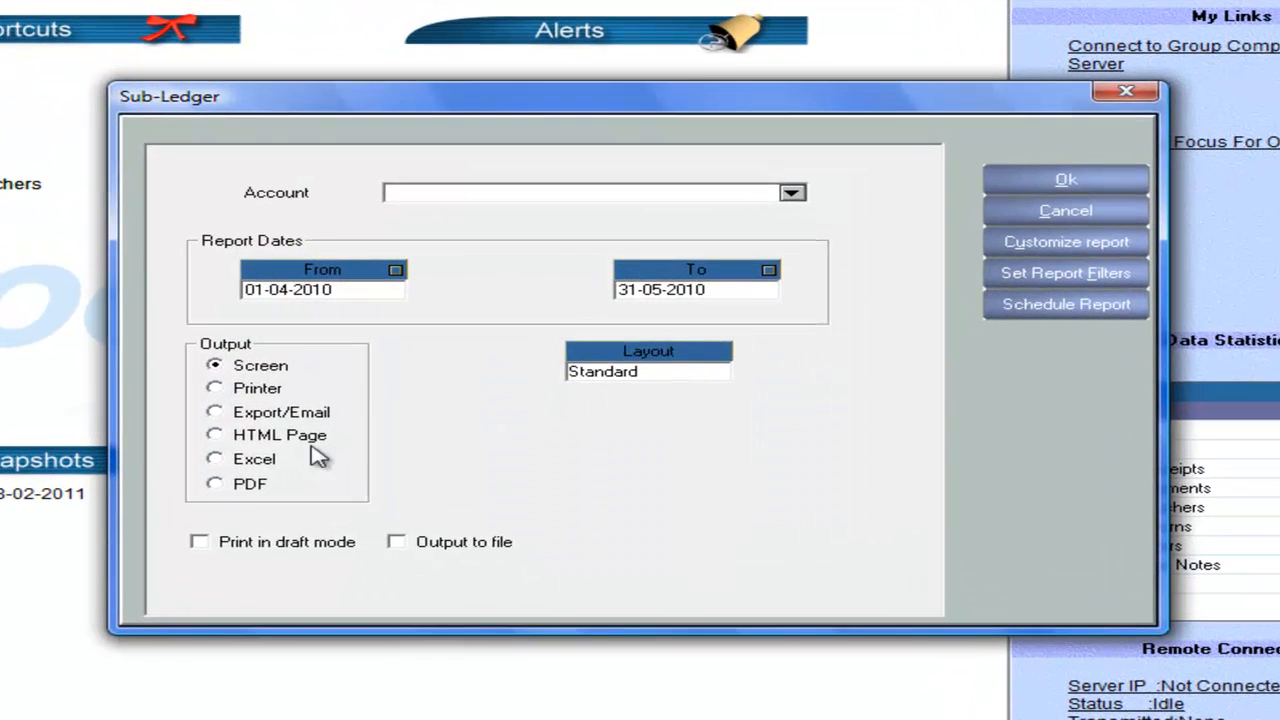
pyautogui.click(238, 419)
pyautogui.click(464, 191)
pyautogui.write('c')
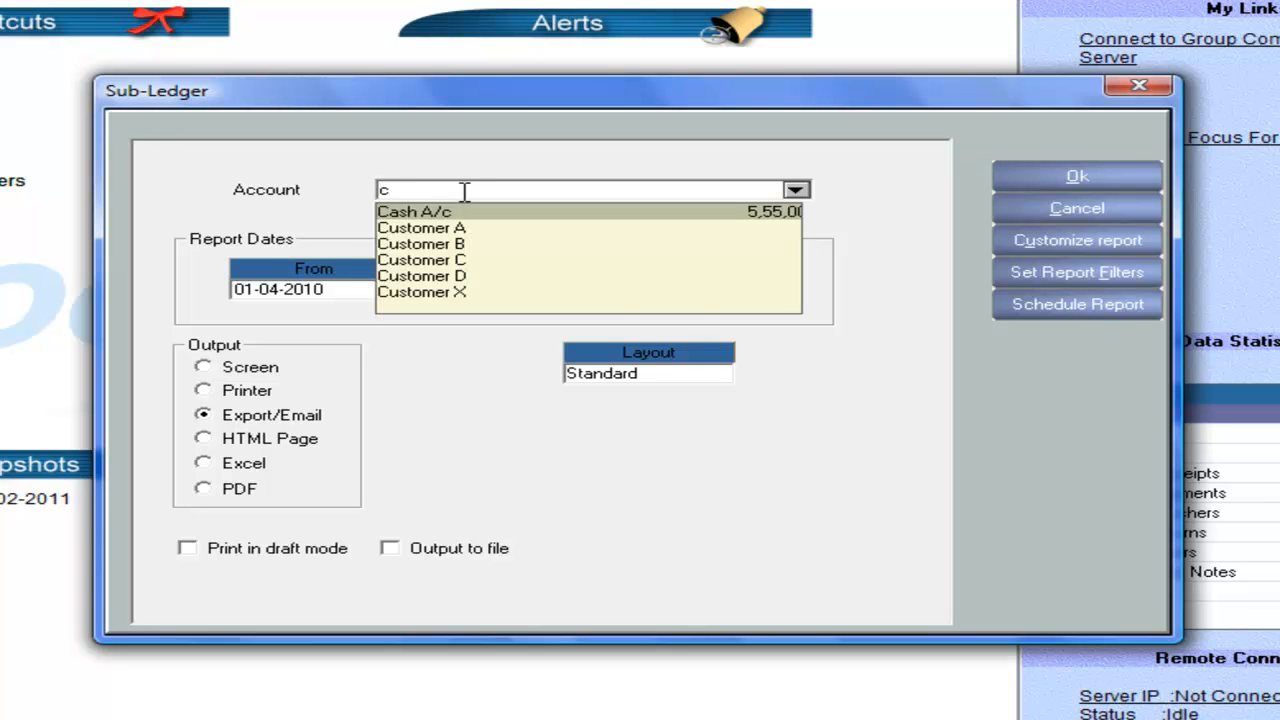
pyautogui.press('Down')
pyautogui.press('Return')
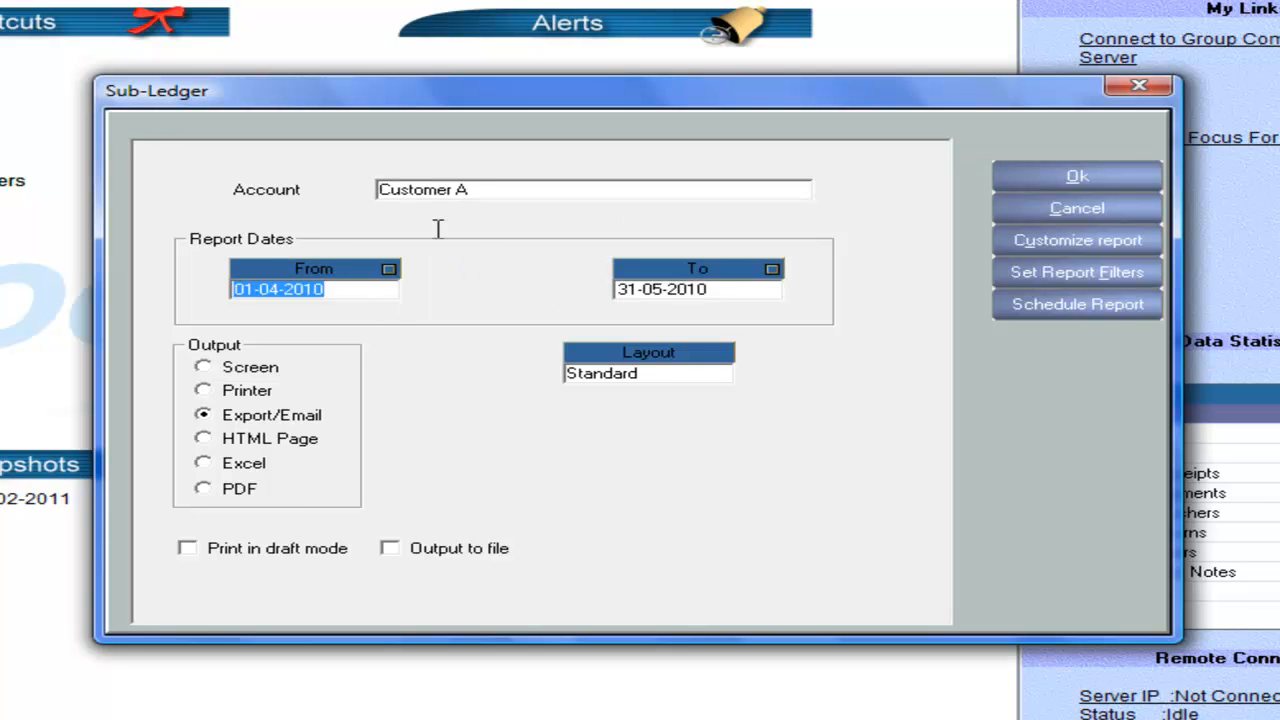
pyautogui.click(1077, 180)
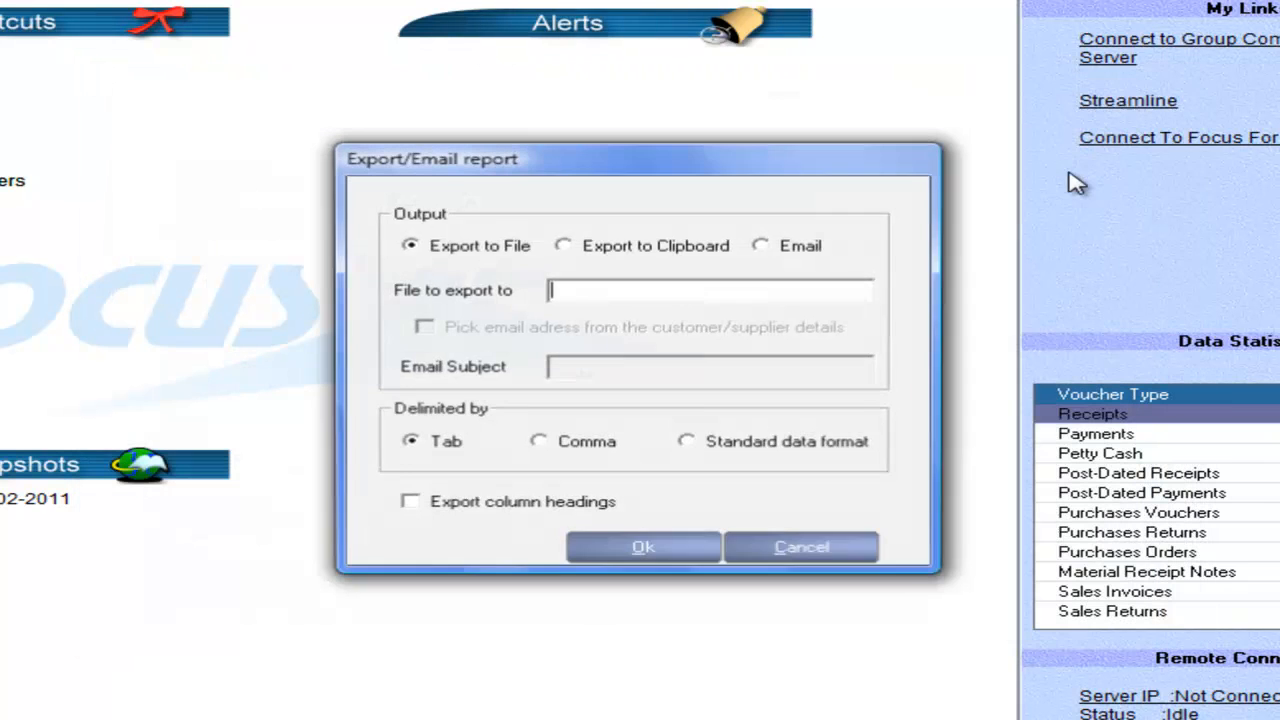
# Step: Configure email output with the recipient's email address, subject "Test", column headings and address pickup from customer/supplier details, then cancel the export
pyautogui.click(763, 248)
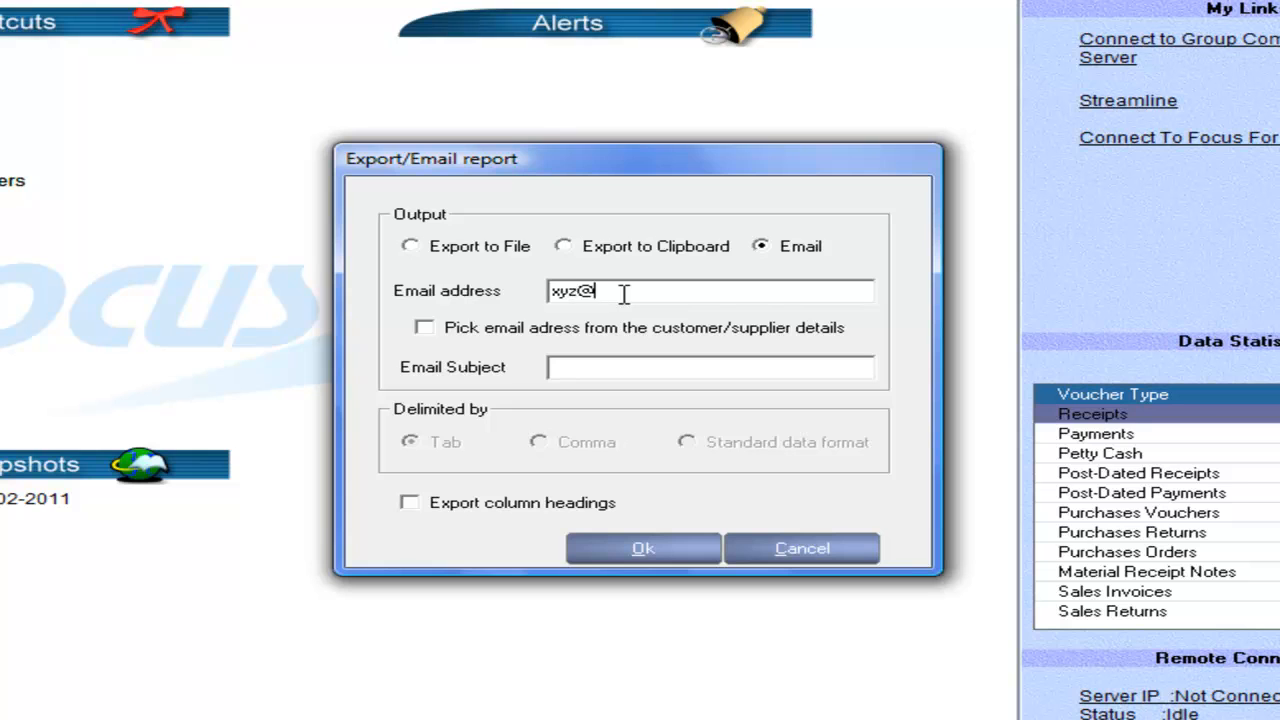
pyautogui.press('Tab')
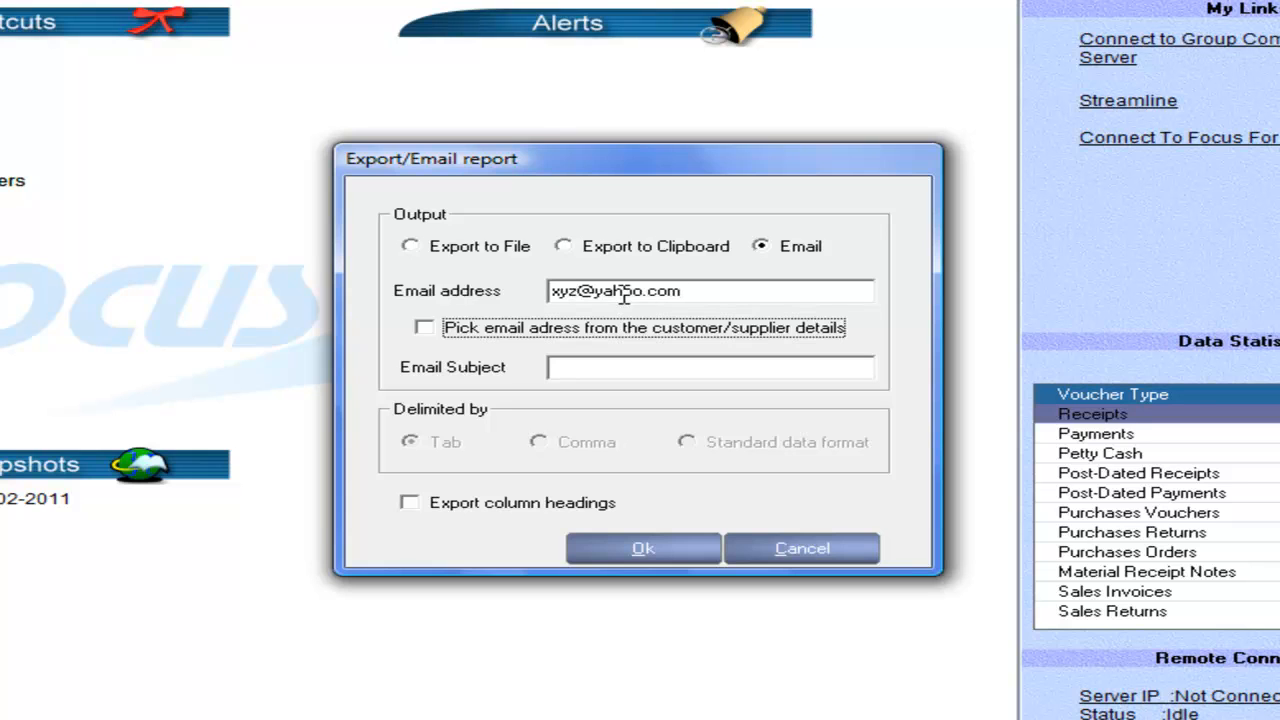
pyautogui.click(592, 369)
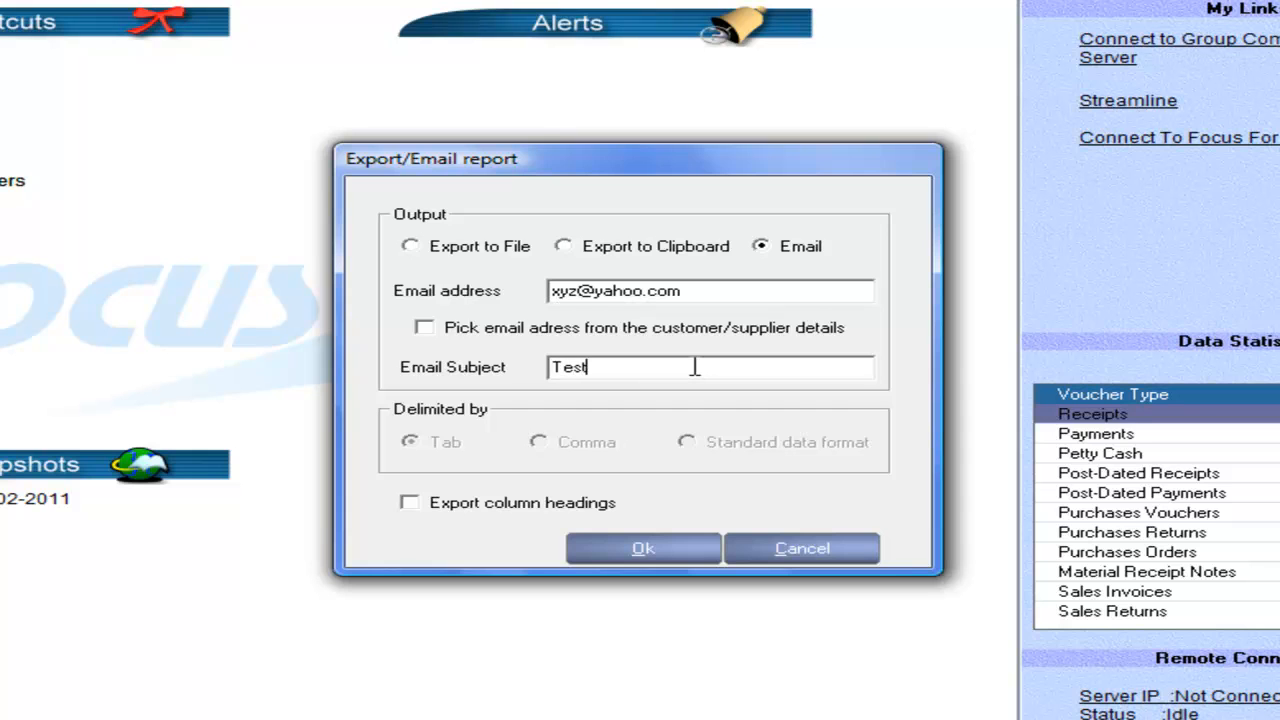
pyautogui.click(440, 504)
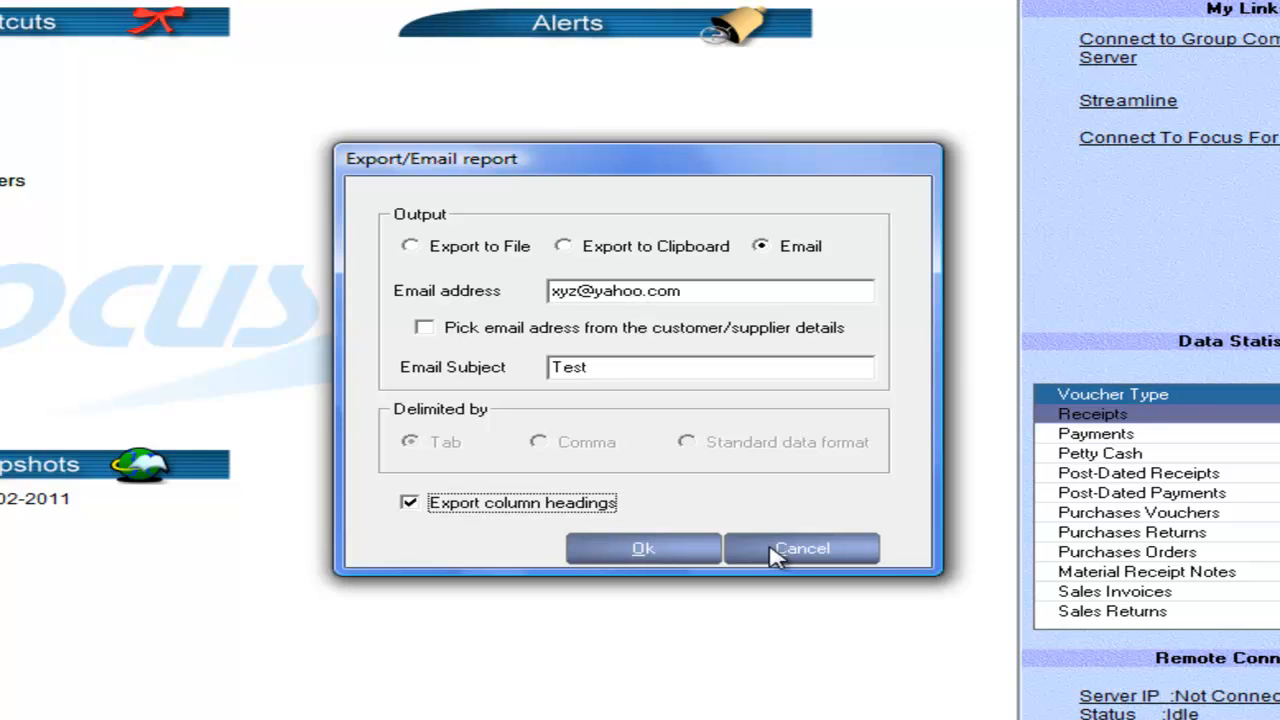
pyautogui.click(430, 330)
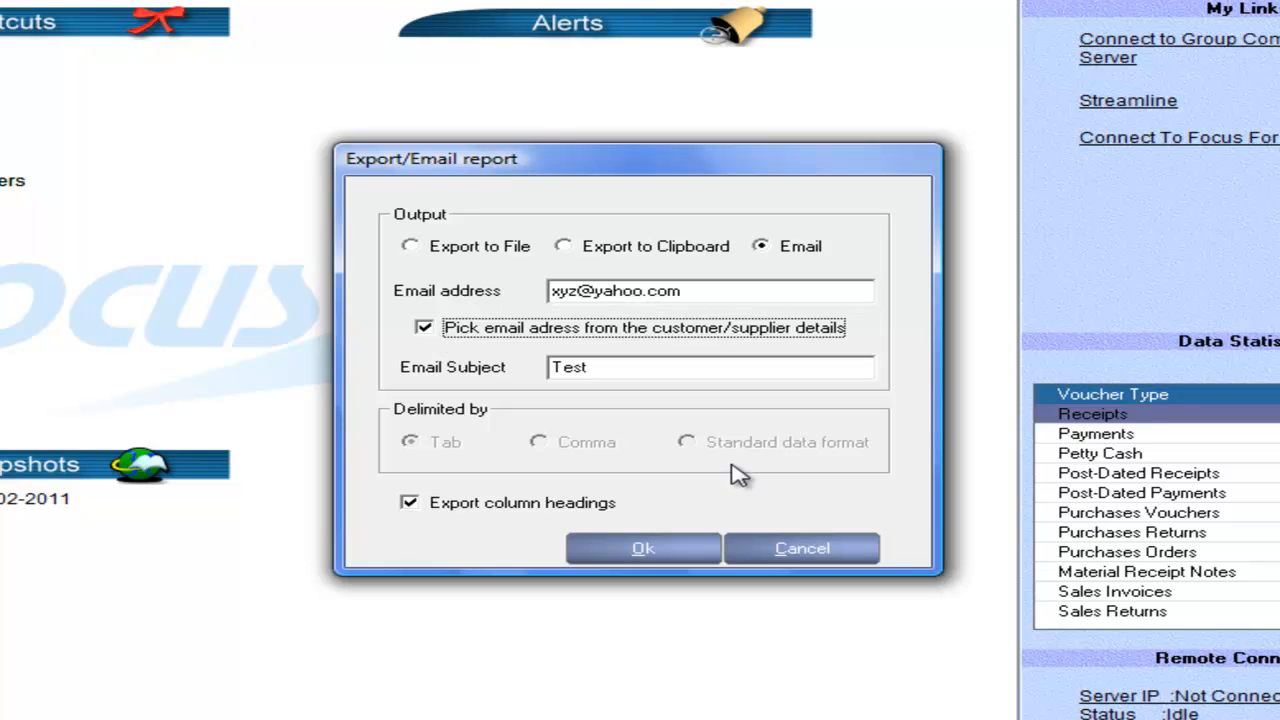
pyautogui.click(803, 550)
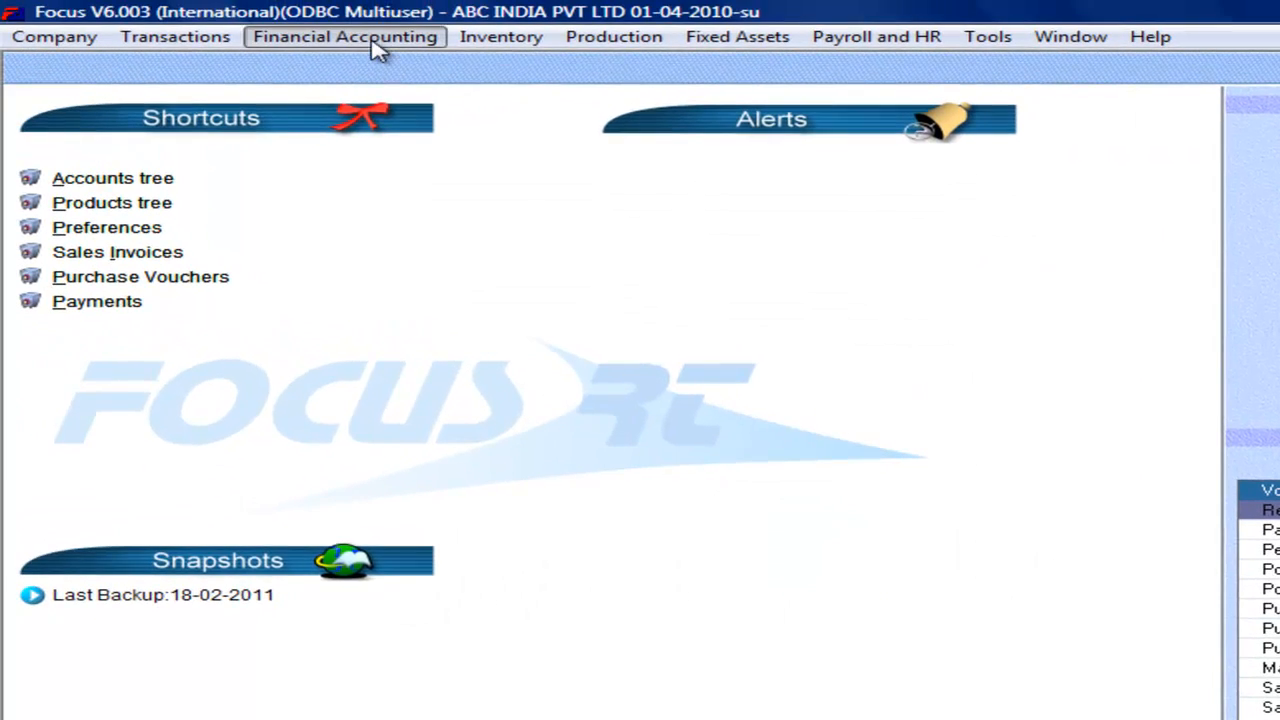
# Step: Run the Sub-Ledger report for Customer A with HTML Page as the output
pyautogui.click(340, 37)
pyautogui.click(398, 93)
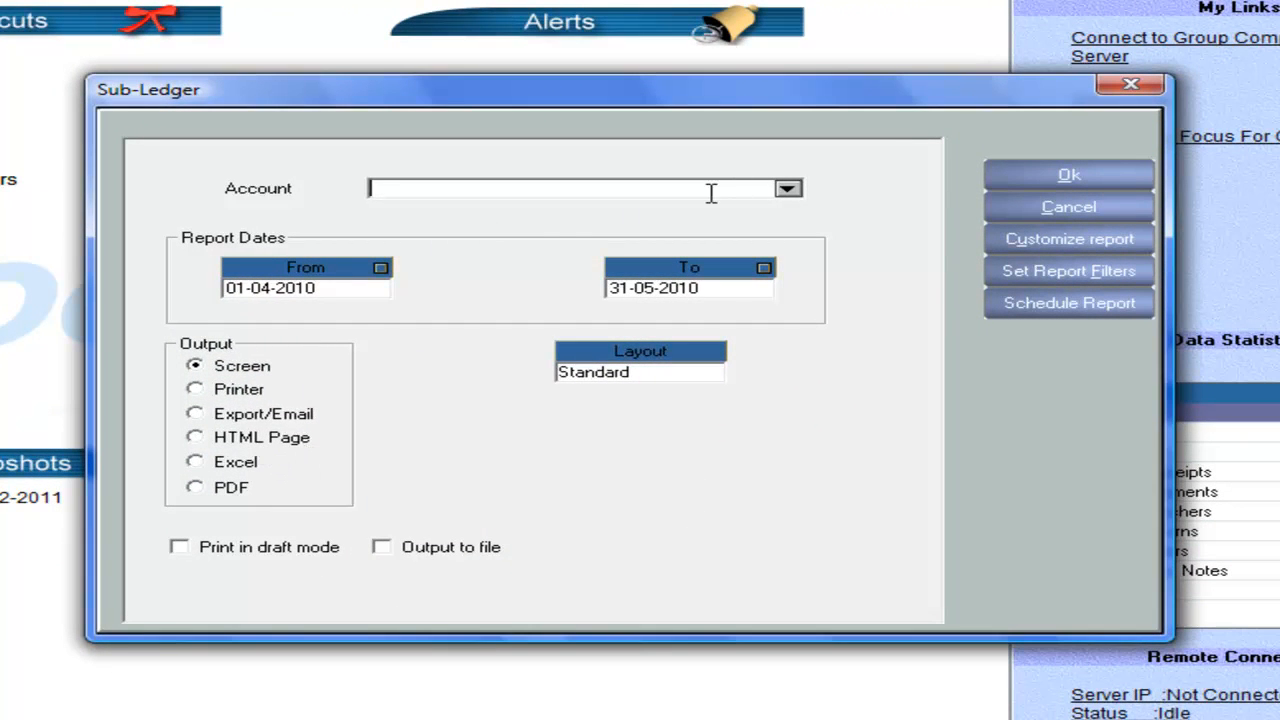
pyautogui.write('cu')
pyautogui.press('Tab')
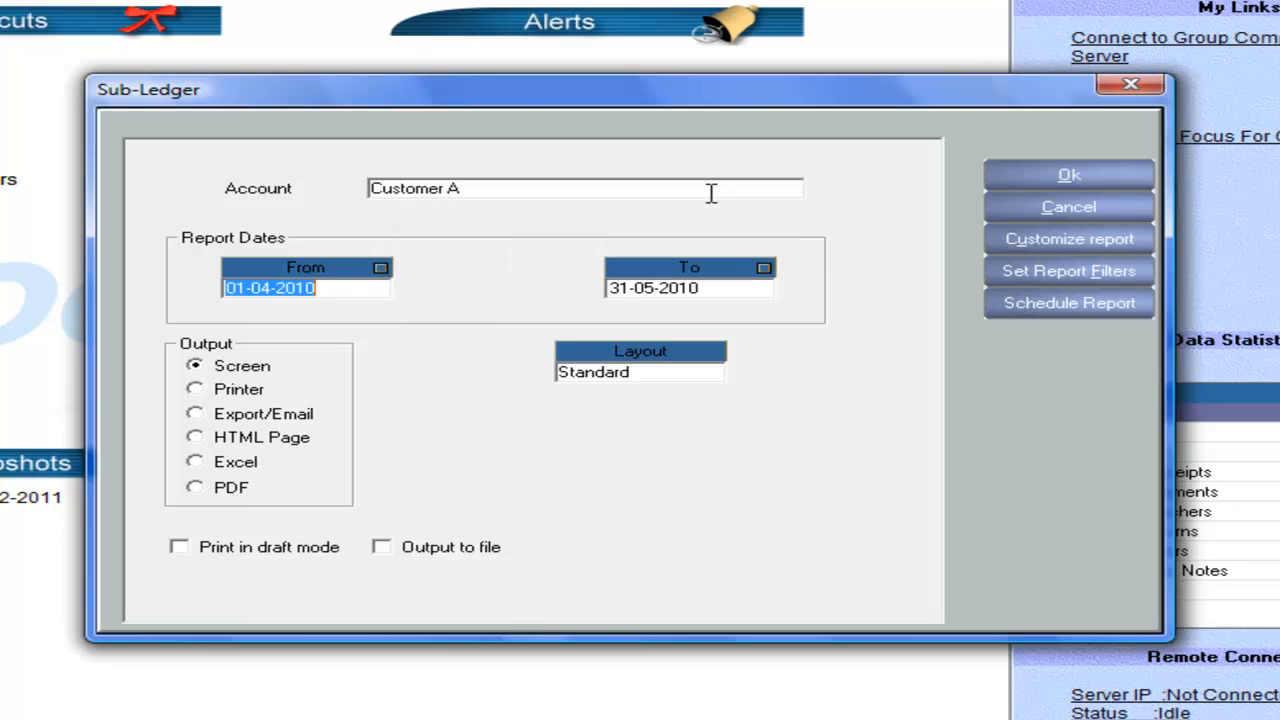
pyautogui.click(224, 440)
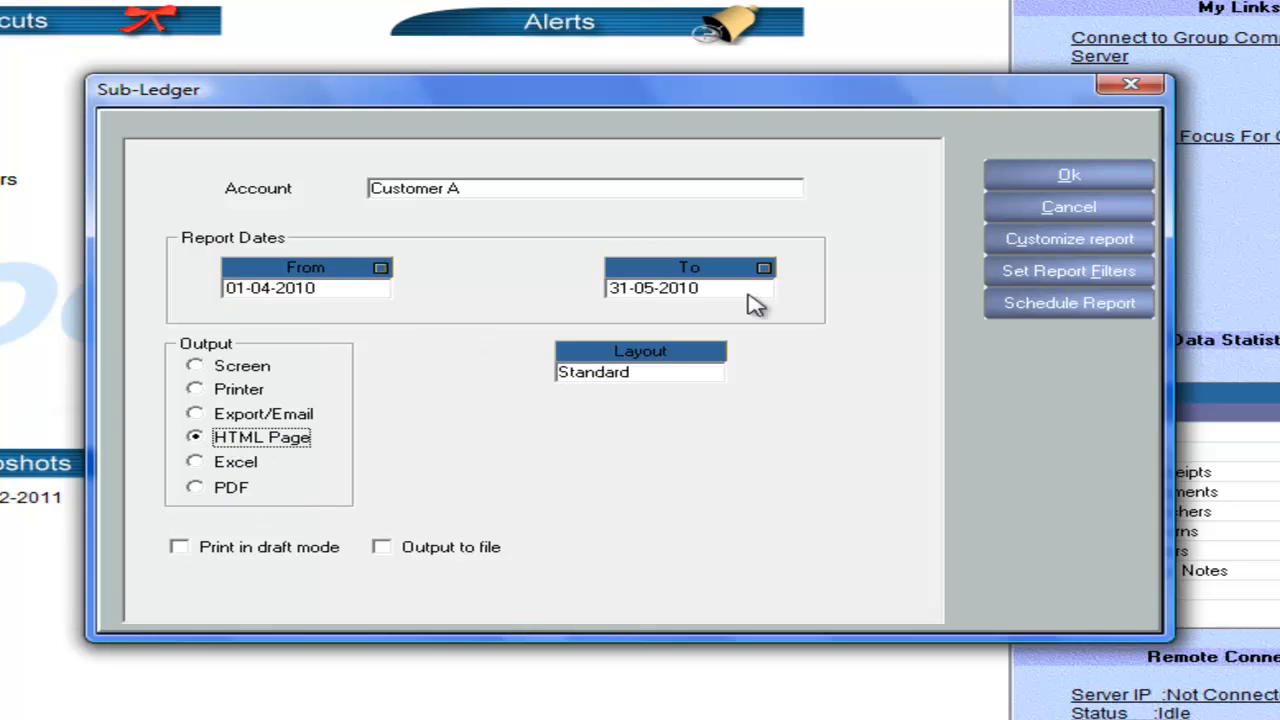
pyautogui.click(1069, 176)
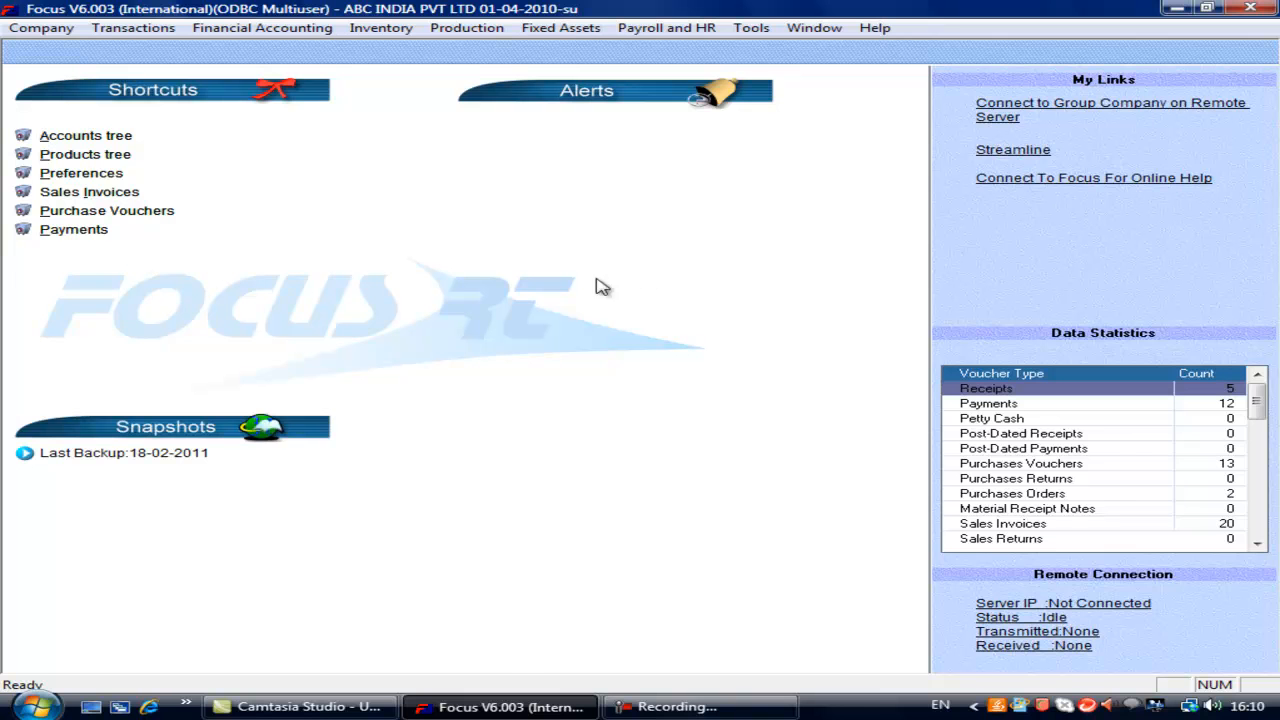
# Step: View the generated HTML report, file 0 in E:\Focus6RT\Data, and close the browser and folder windows
pyautogui.click(48, 704)
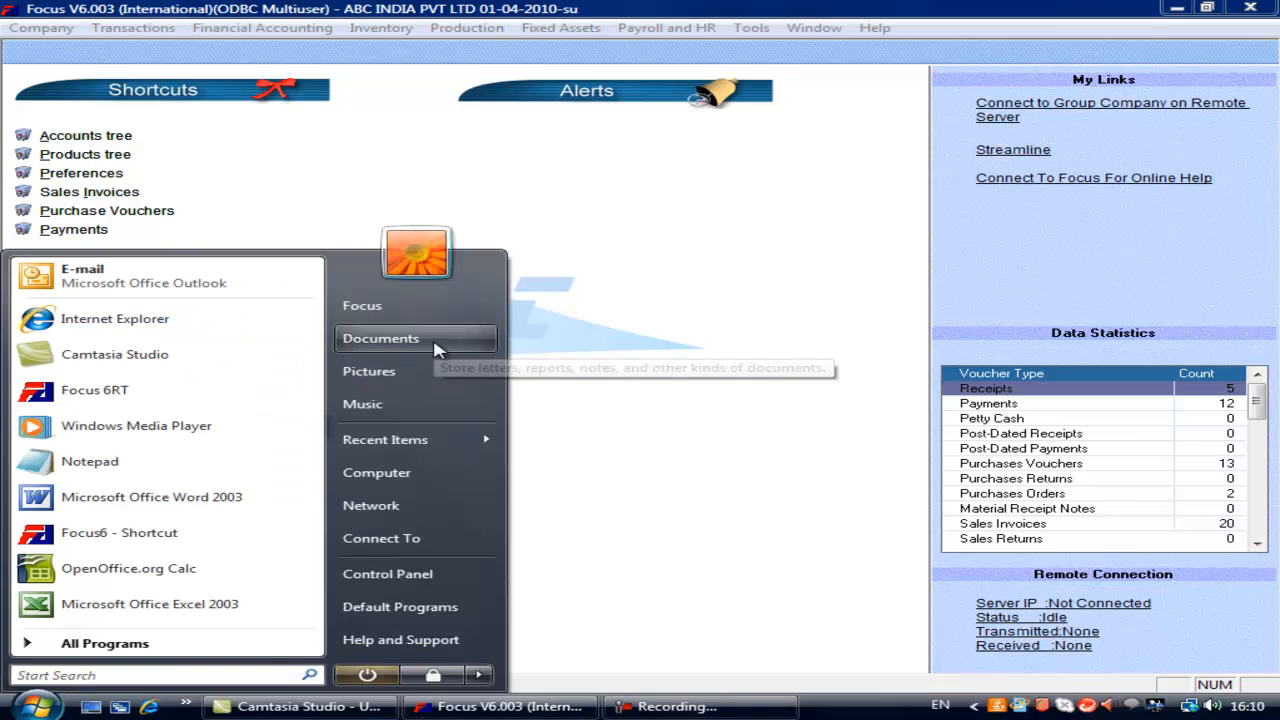
pyautogui.click(414, 473)
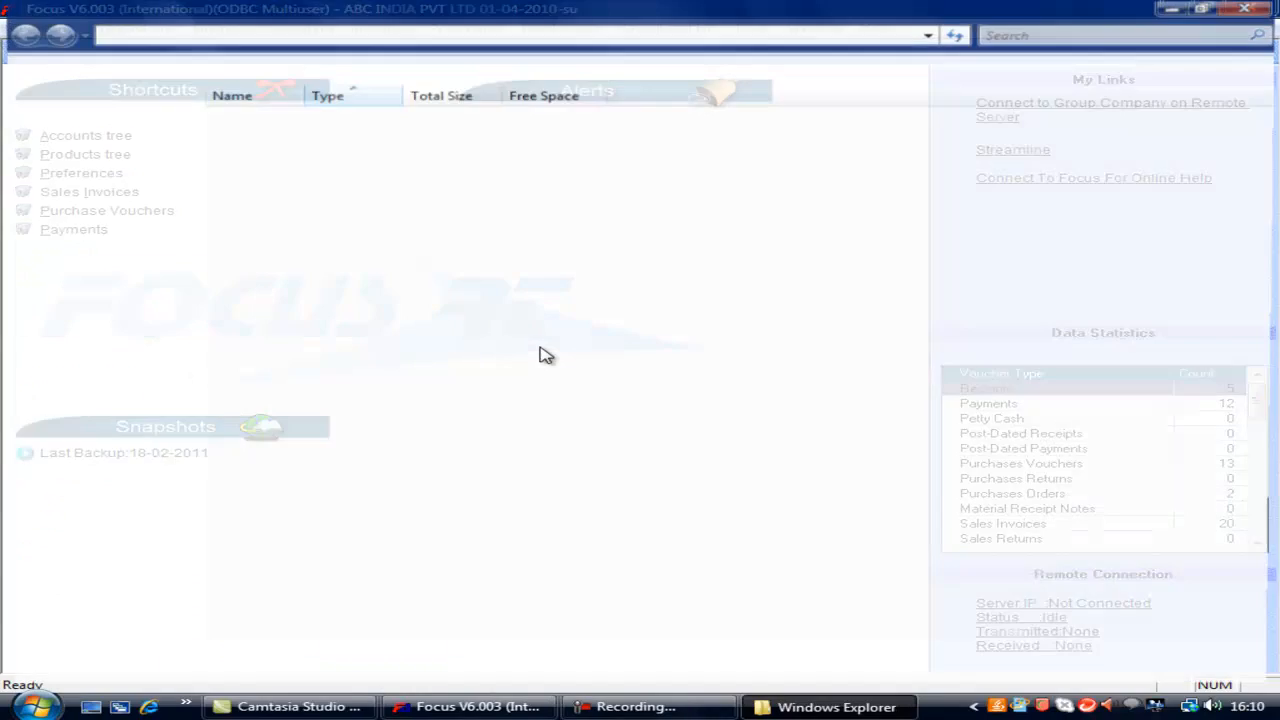
pyautogui.doubleClick(882, 163)
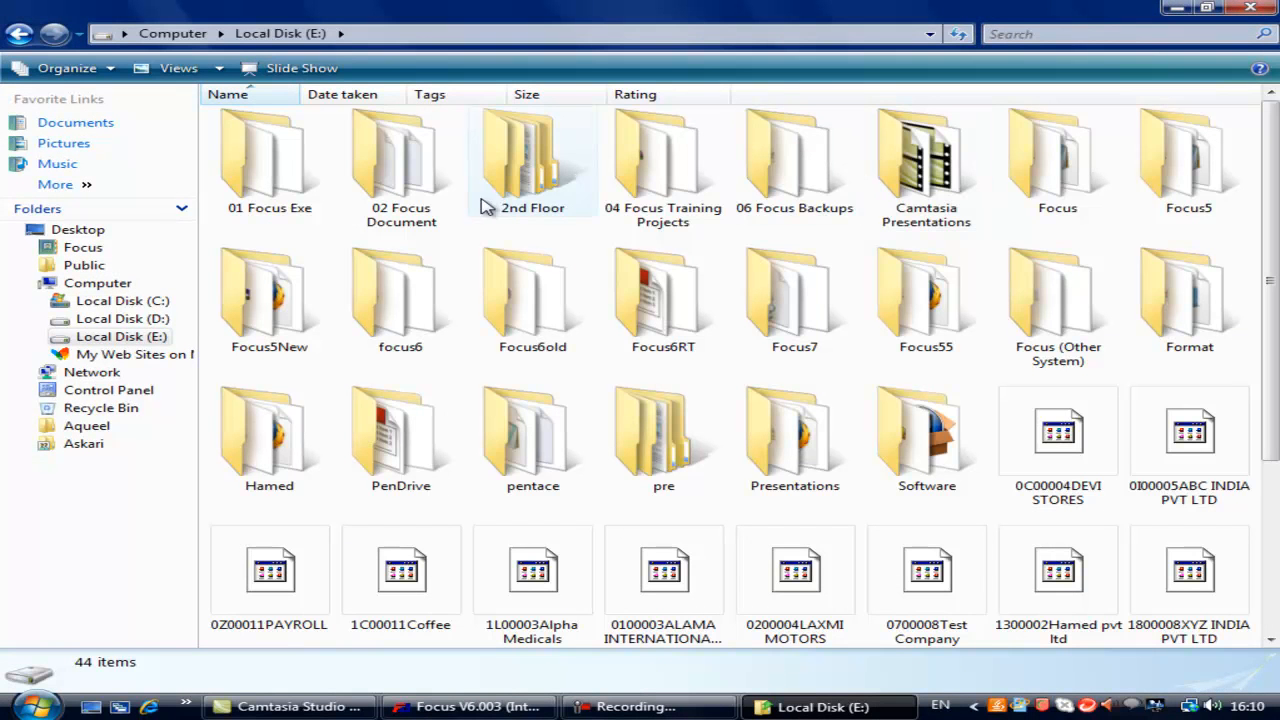
pyautogui.doubleClick(660, 295)
pyautogui.scroll(-10, 393, 199)
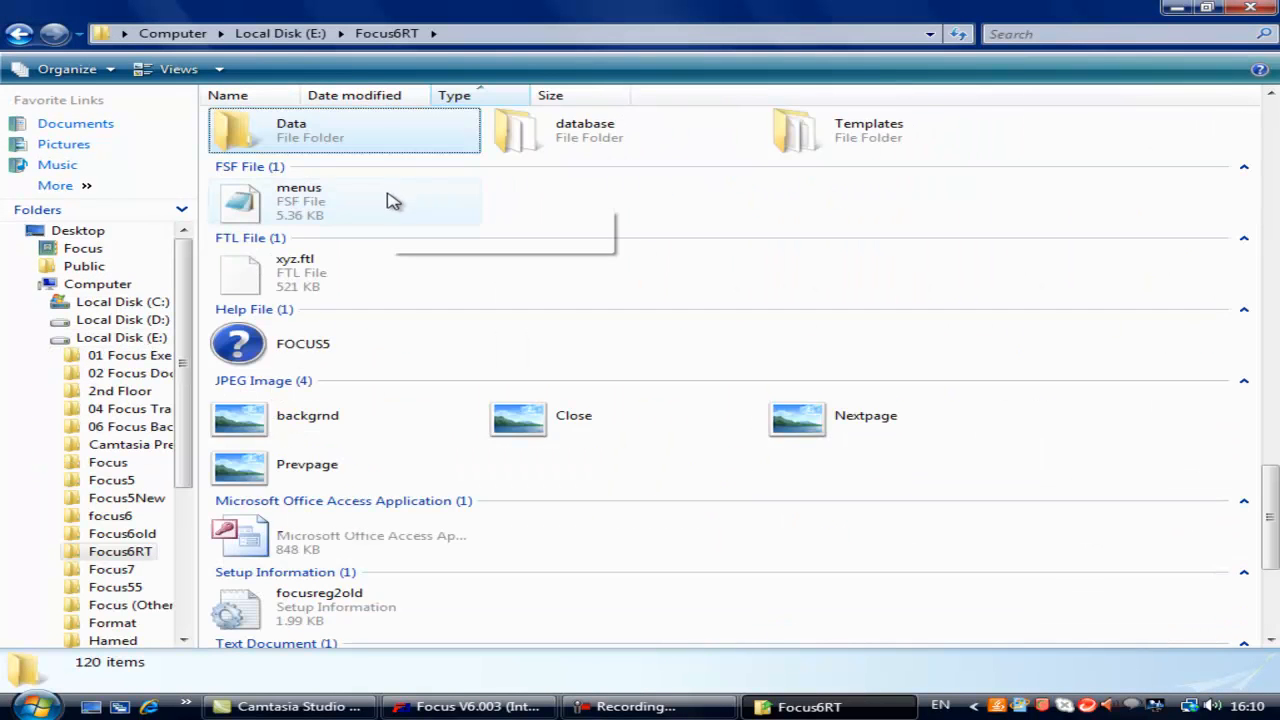
pyautogui.doubleClick(343, 140)
pyautogui.click(308, 119)
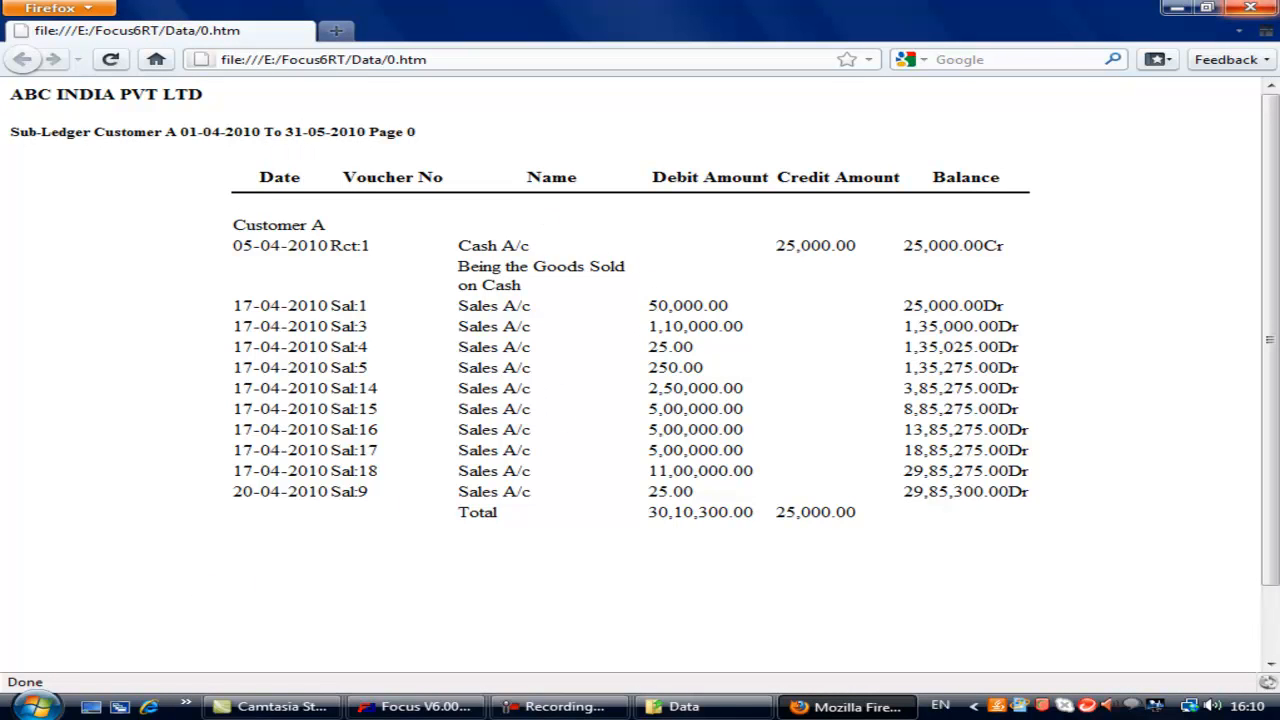
pyautogui.click(1251, 8)
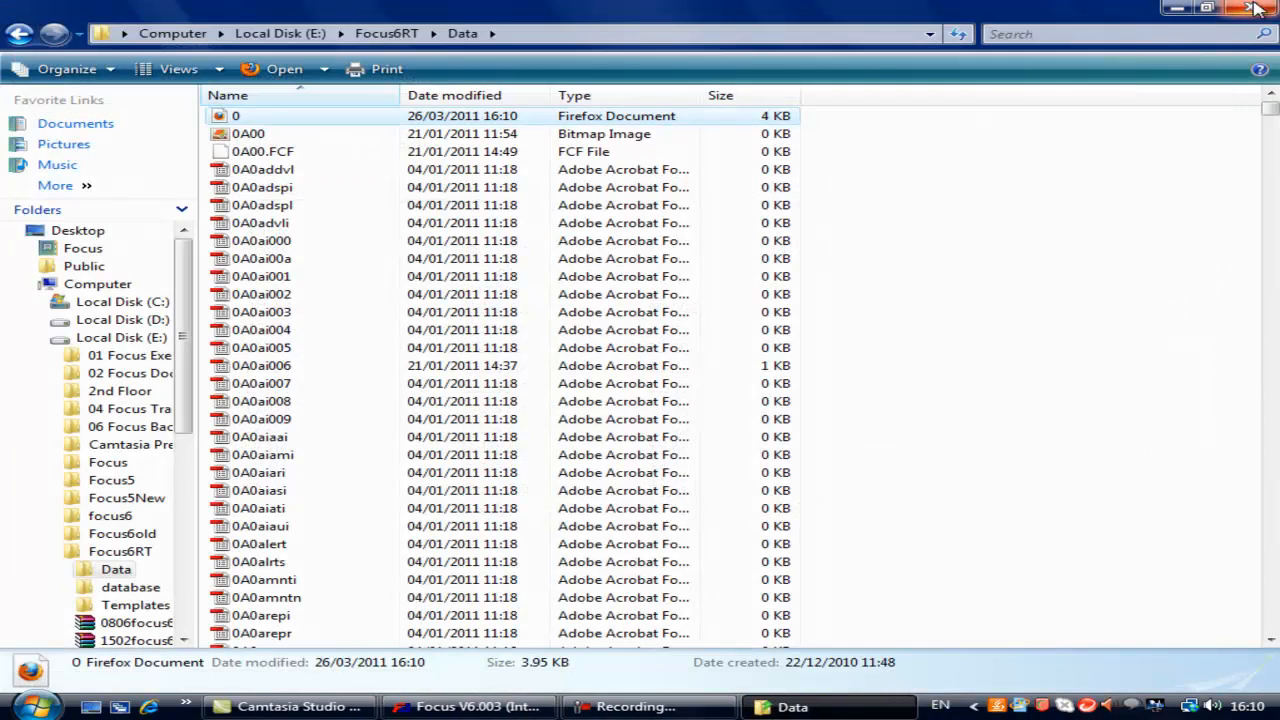
pyautogui.click(1251, 8)
# Step: Run the Sub-Ledger report for Customer A with Excel as the output
pyautogui.click(280, 27)
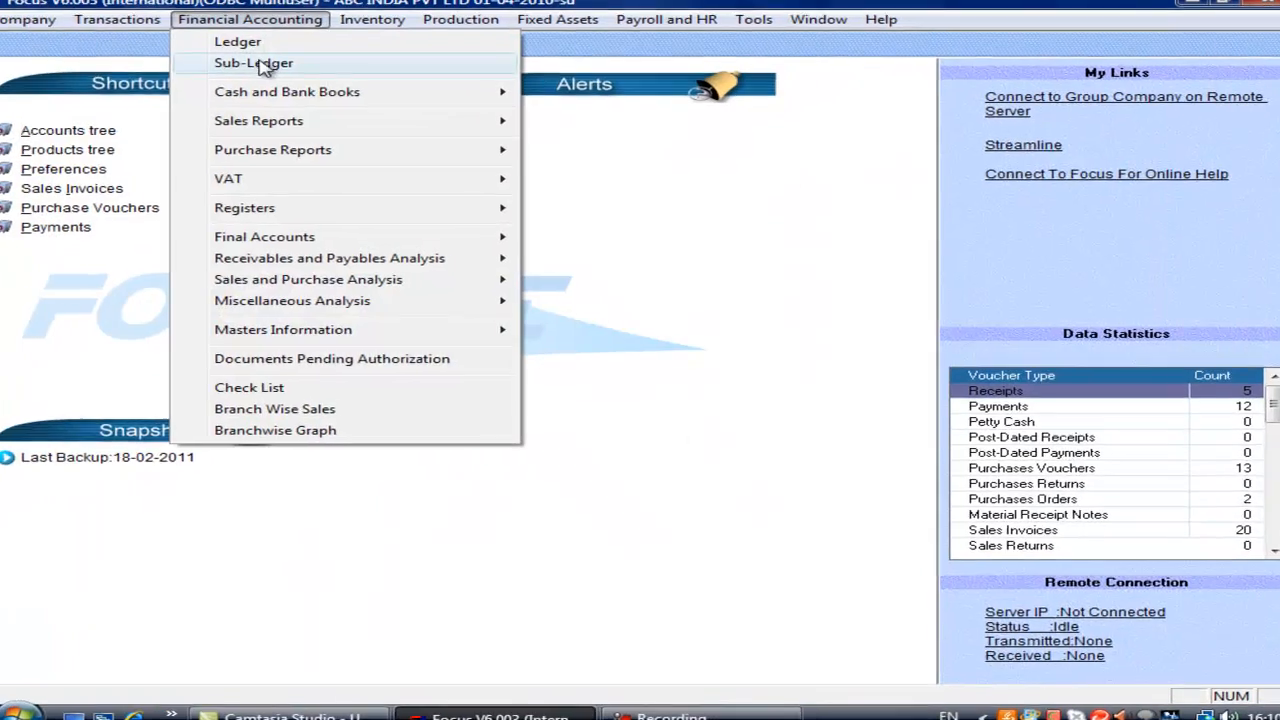
pyautogui.click(262, 66)
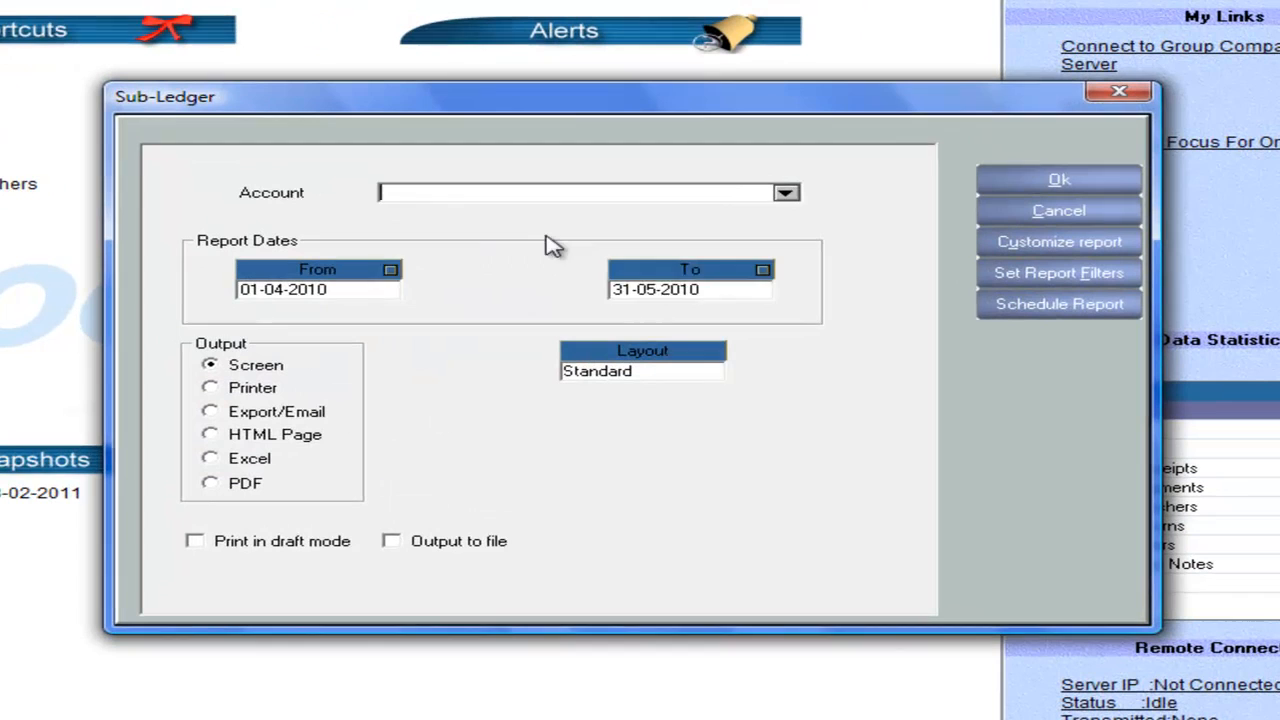
pyautogui.press('Down')
pyautogui.press('Down')
pyautogui.press('Down')
pyautogui.press('Down')
pyautogui.press('Down')
pyautogui.press('Down')
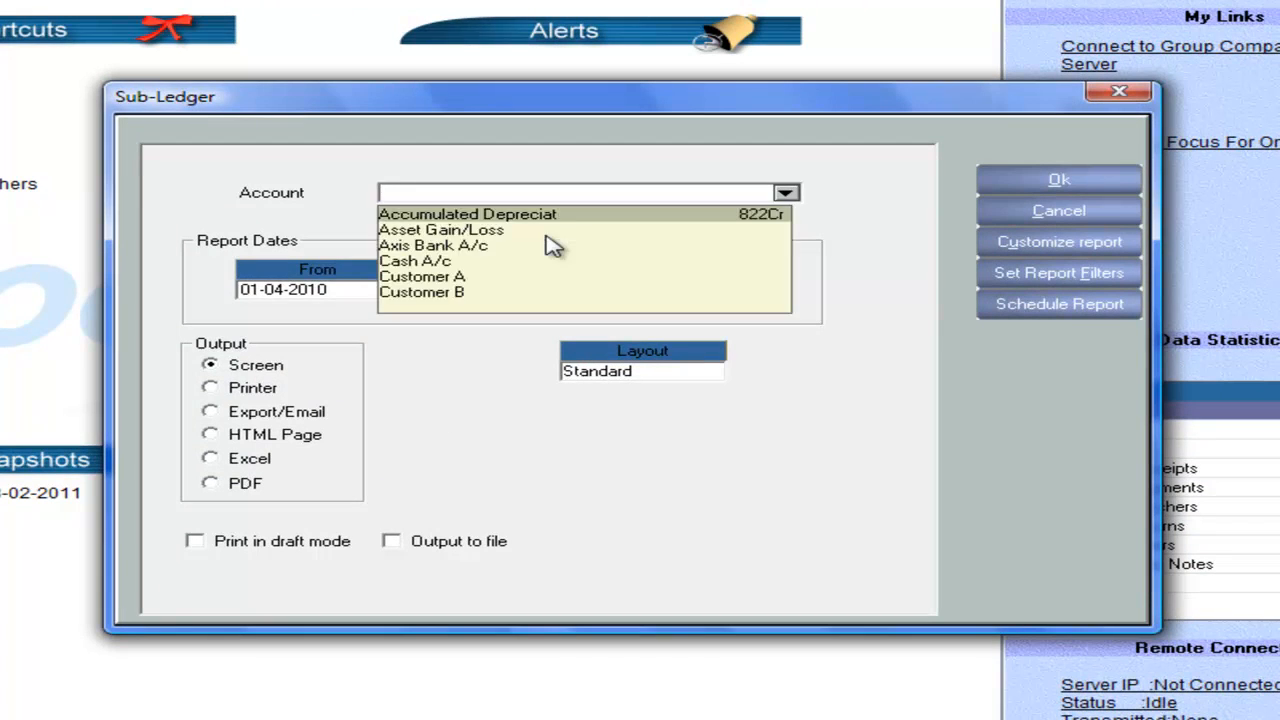
pyautogui.press('Tab')
pyautogui.click(240, 462)
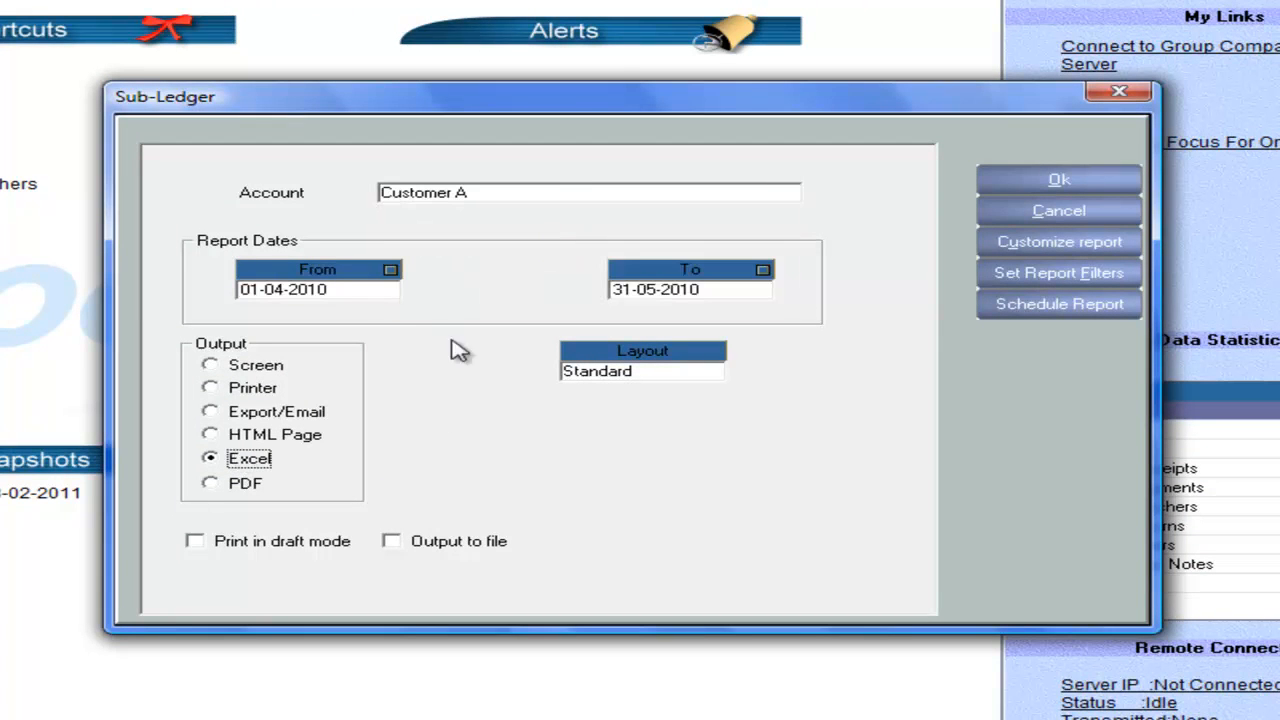
pyautogui.click(1007, 182)
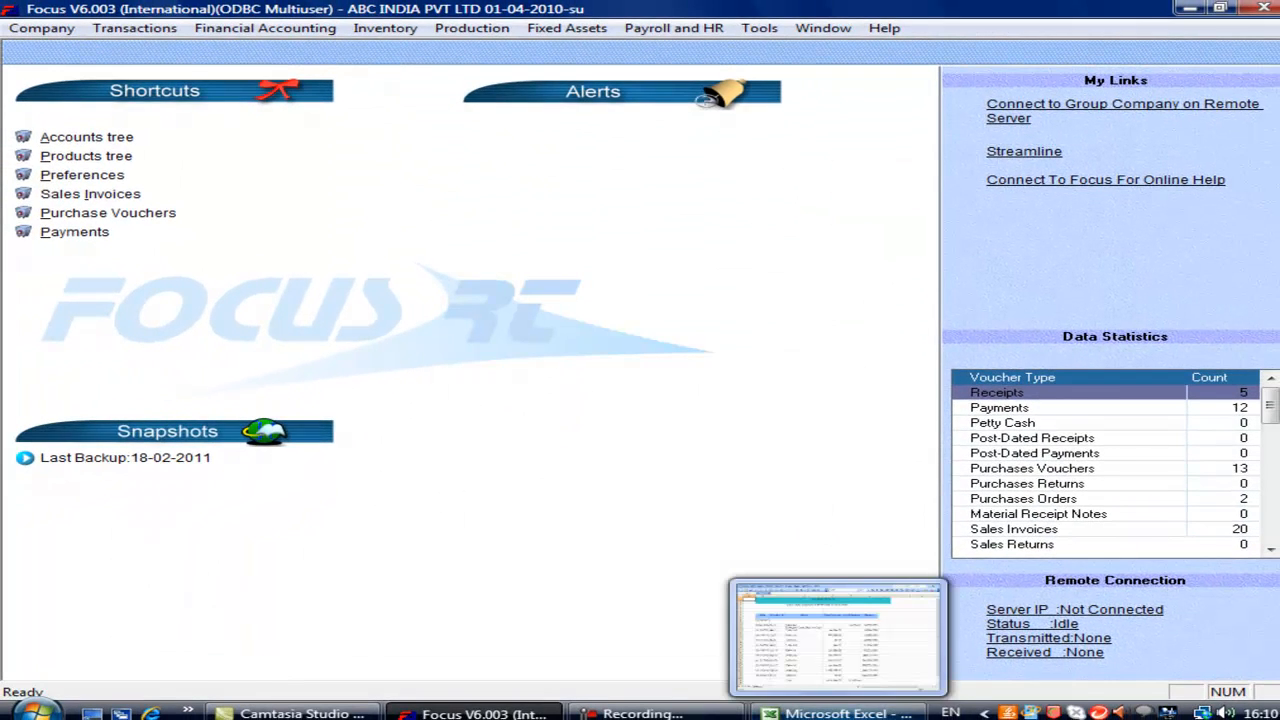
# Step: Switch to Microsoft Excel to view the exported report, close the workbook and return to Focus
pyautogui.click(838, 714)
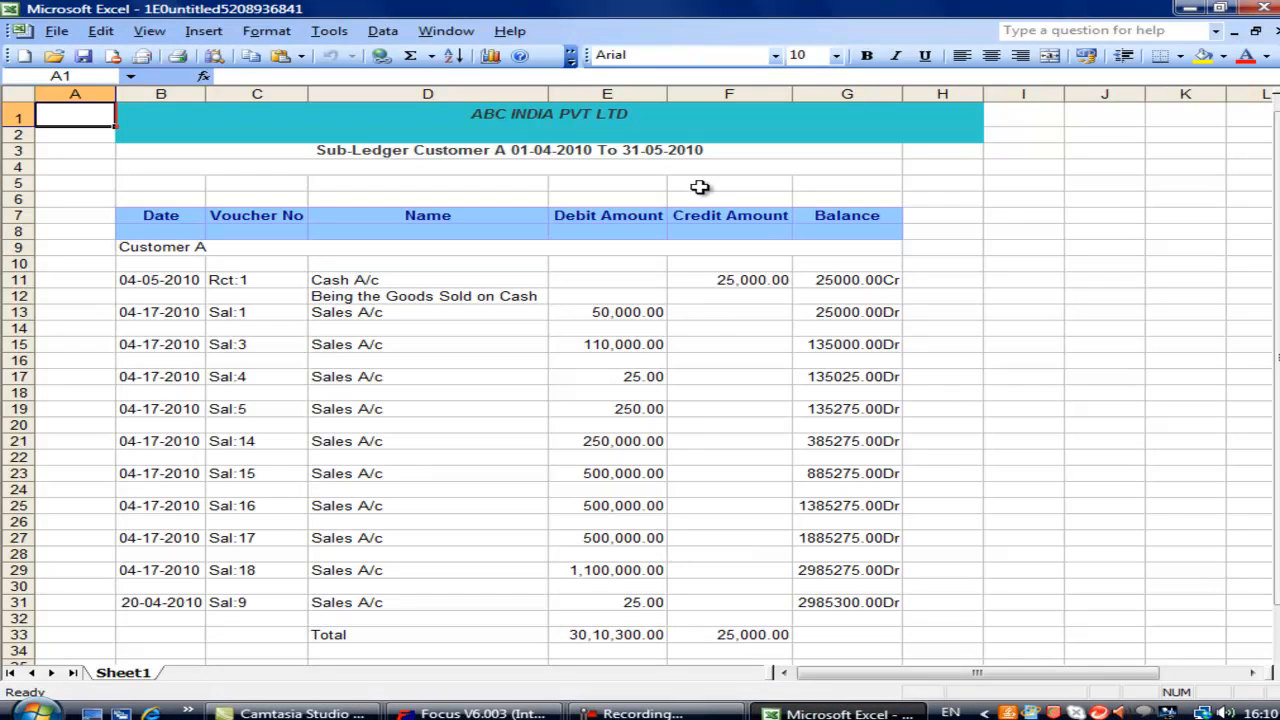
pyautogui.click(1188, 8)
pyautogui.click(1188, 8)
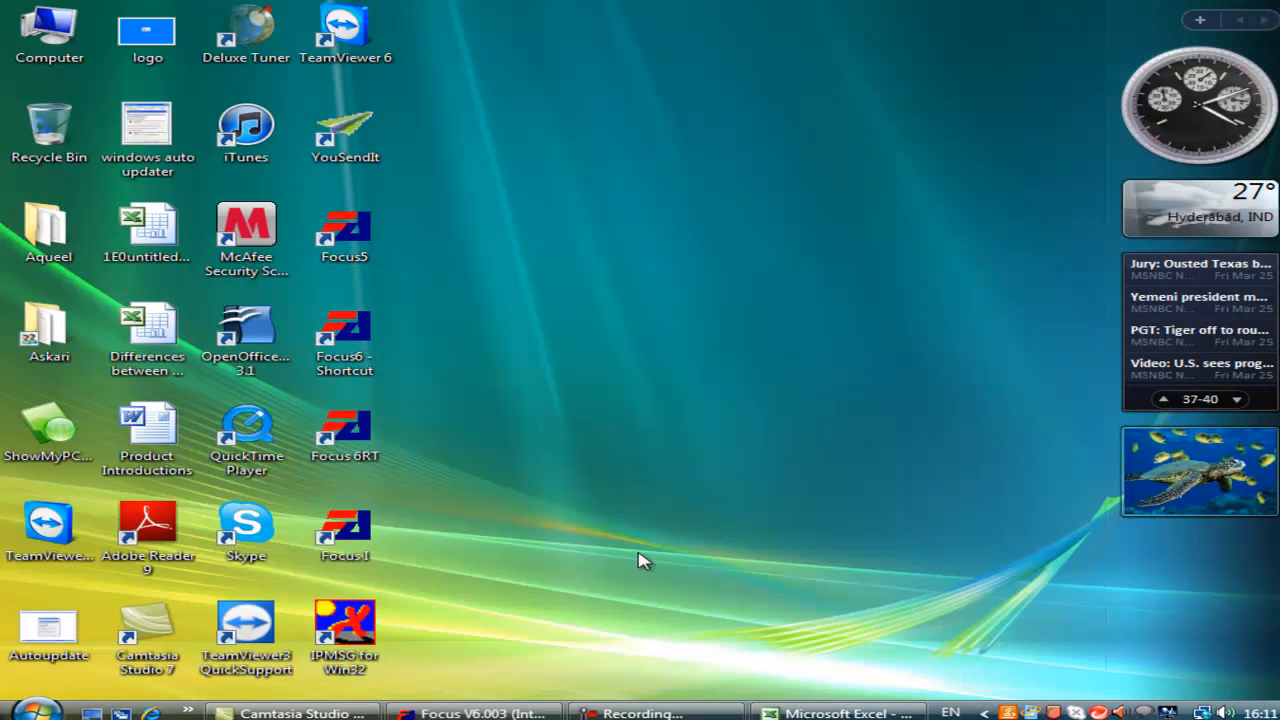
pyautogui.click(817, 714)
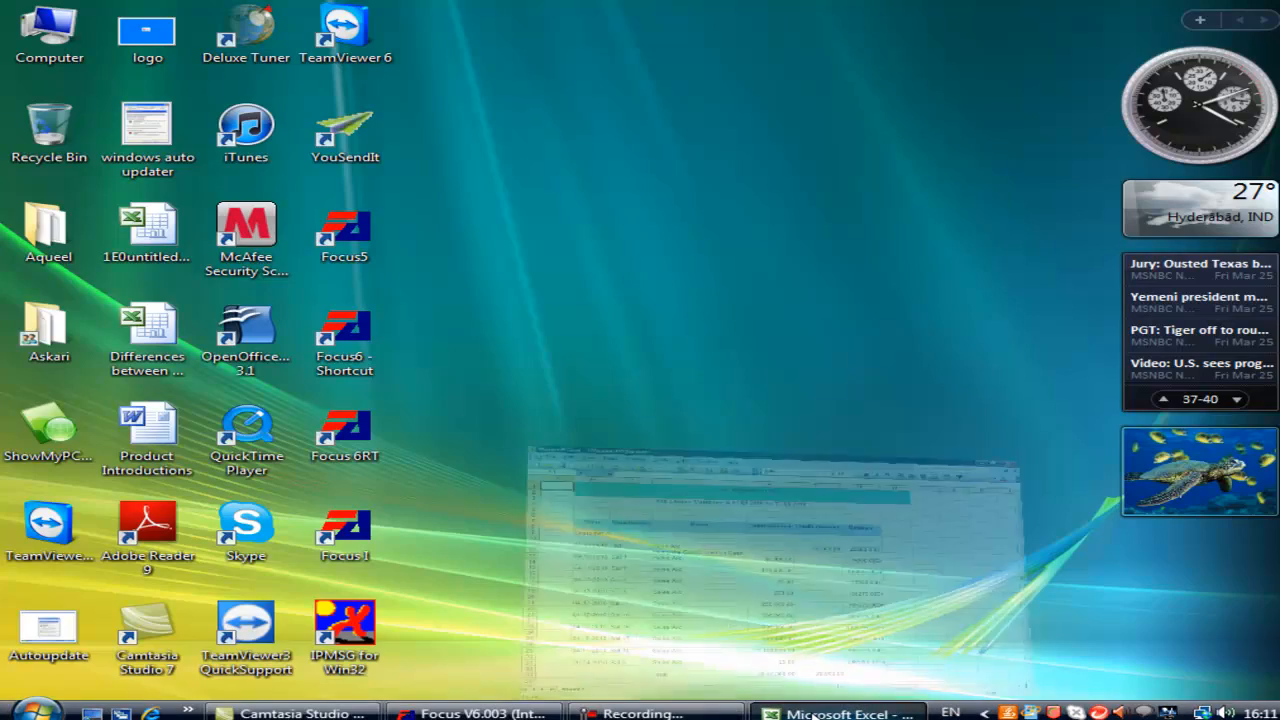
pyautogui.click(1267, 8)
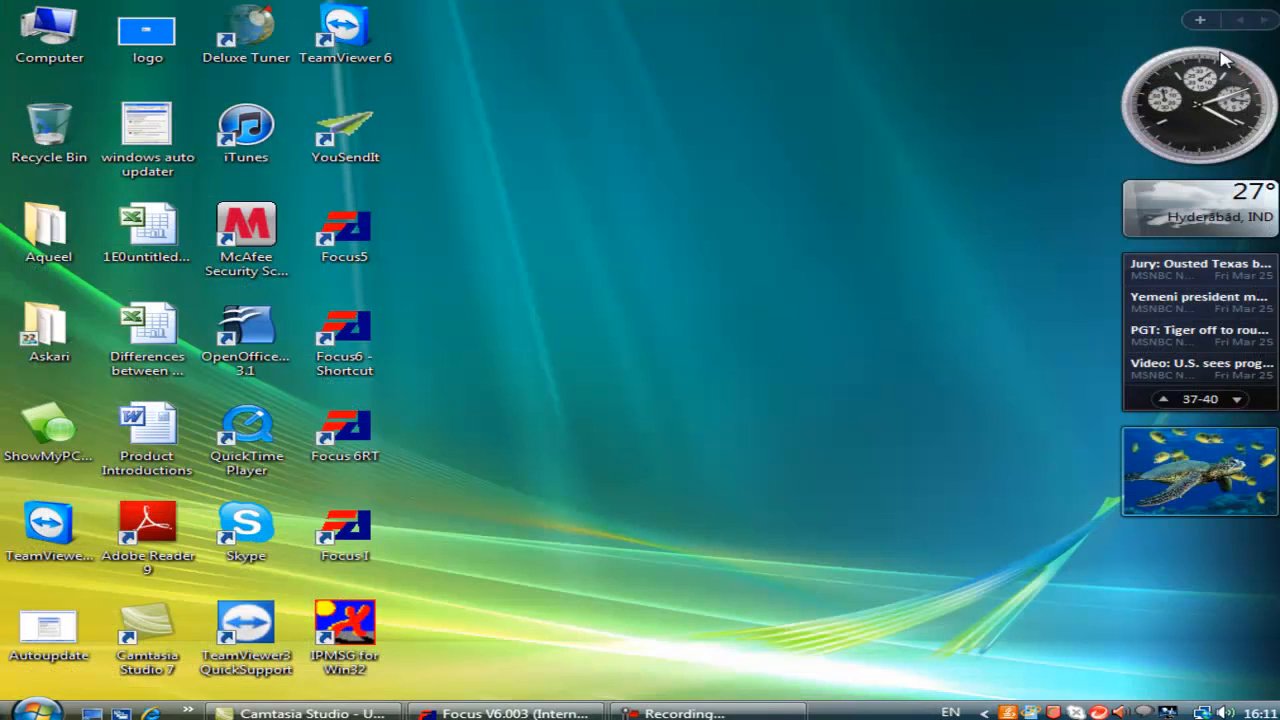
pyautogui.click(545, 714)
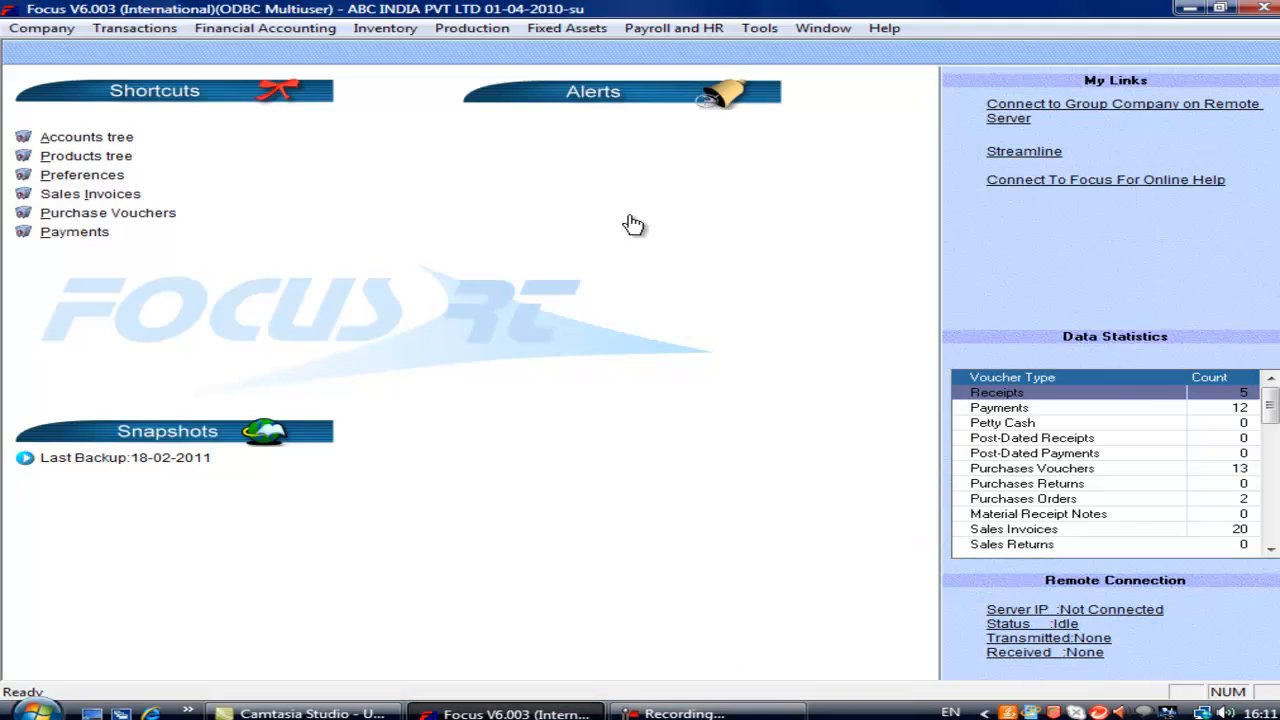
# Step: Run the Sub-Ledger report for Customer A with PDF as the output and close the resulting document
pyautogui.click(248, 30)
pyautogui.click(258, 70)
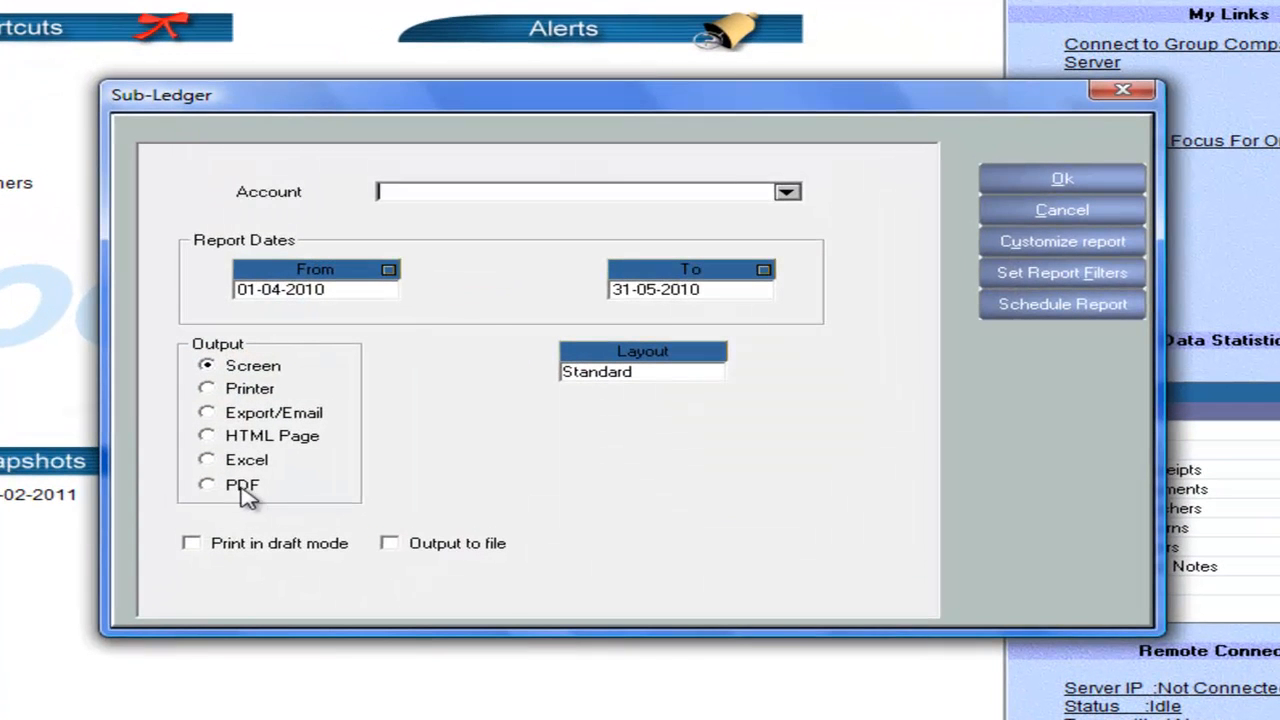
pyautogui.write('Customer A')
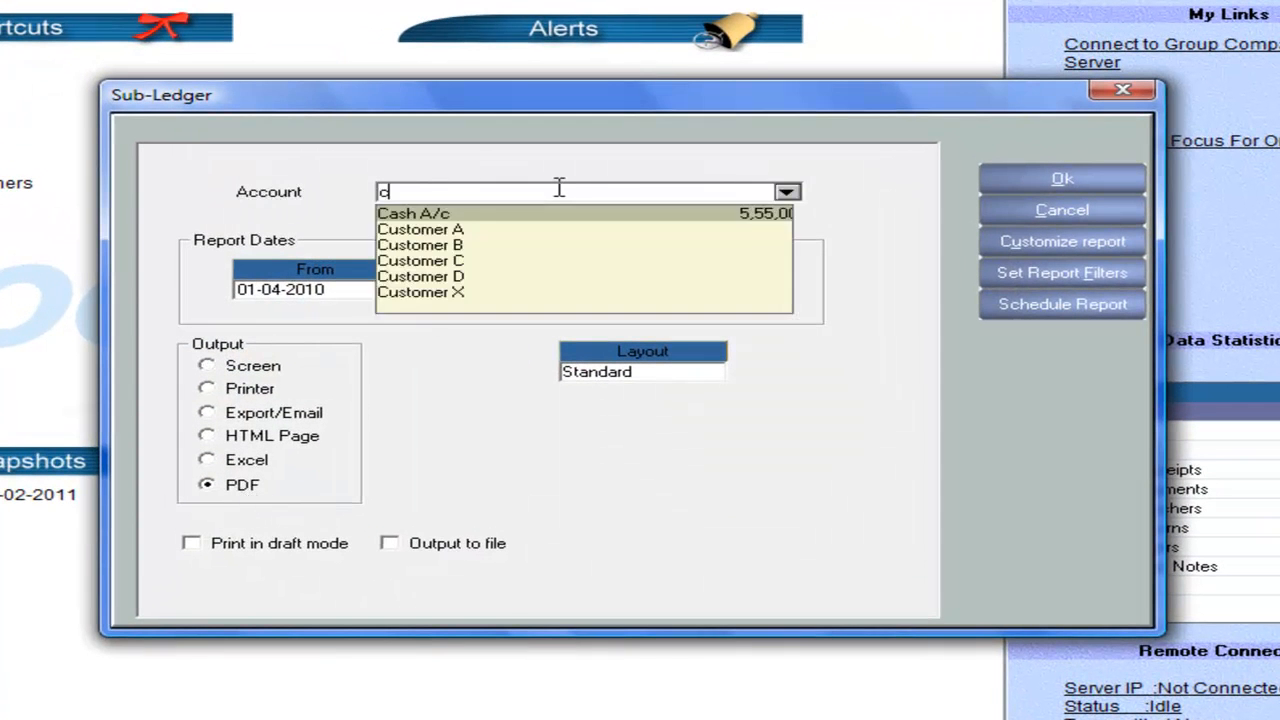
pyautogui.press('Tab')
pyautogui.click(1048, 178)
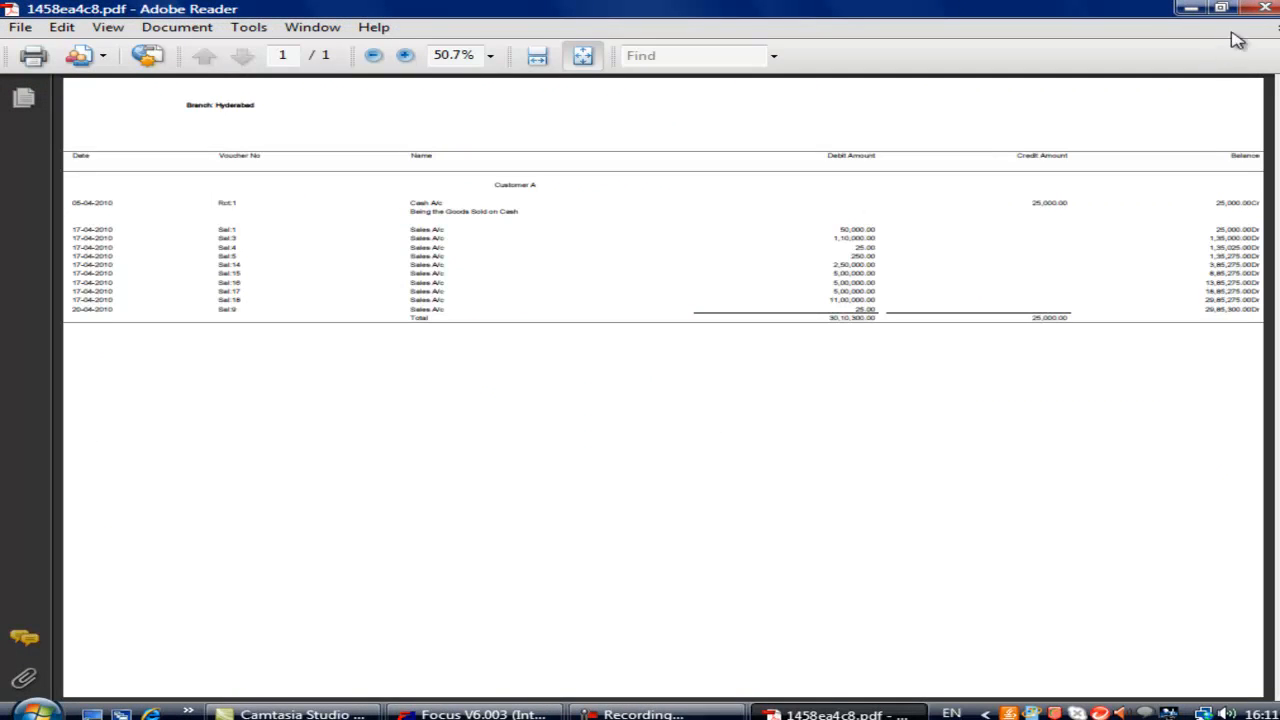
pyautogui.click(1257, 8)
# Step: Open the Sub-Ledger report customization and name the custom report layout "new"
pyautogui.click(285, 30)
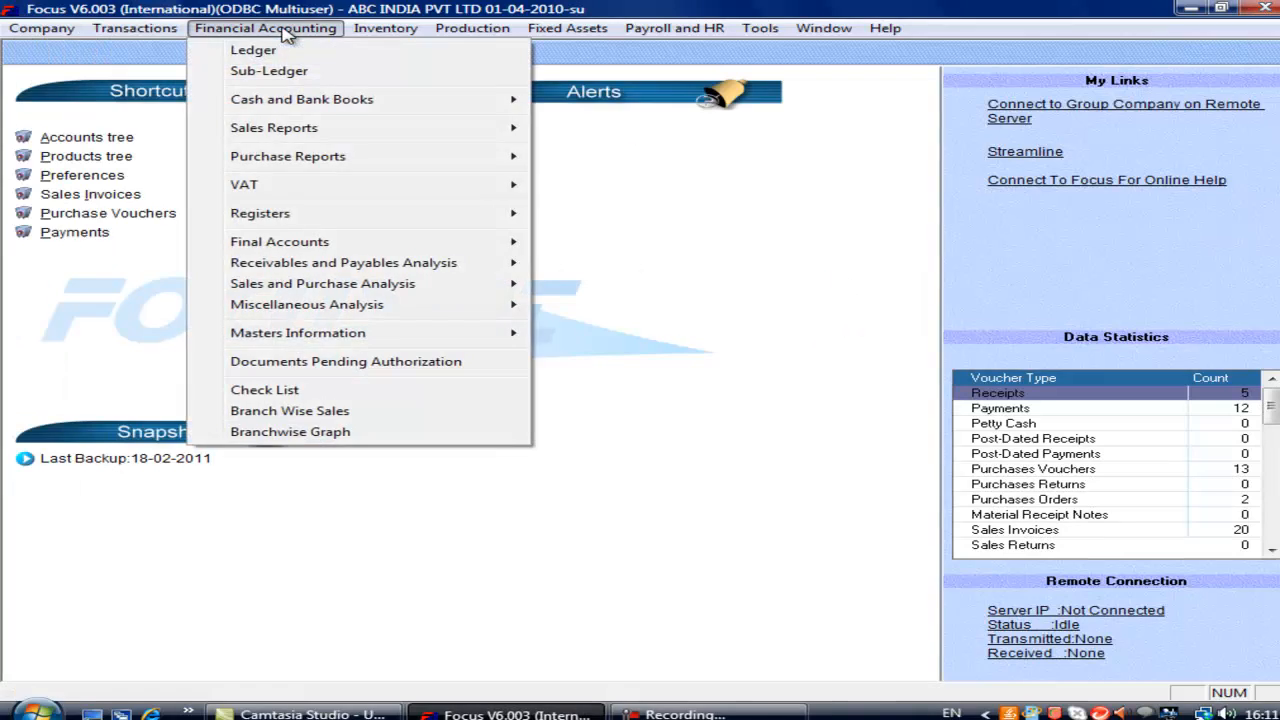
pyautogui.click(268, 71)
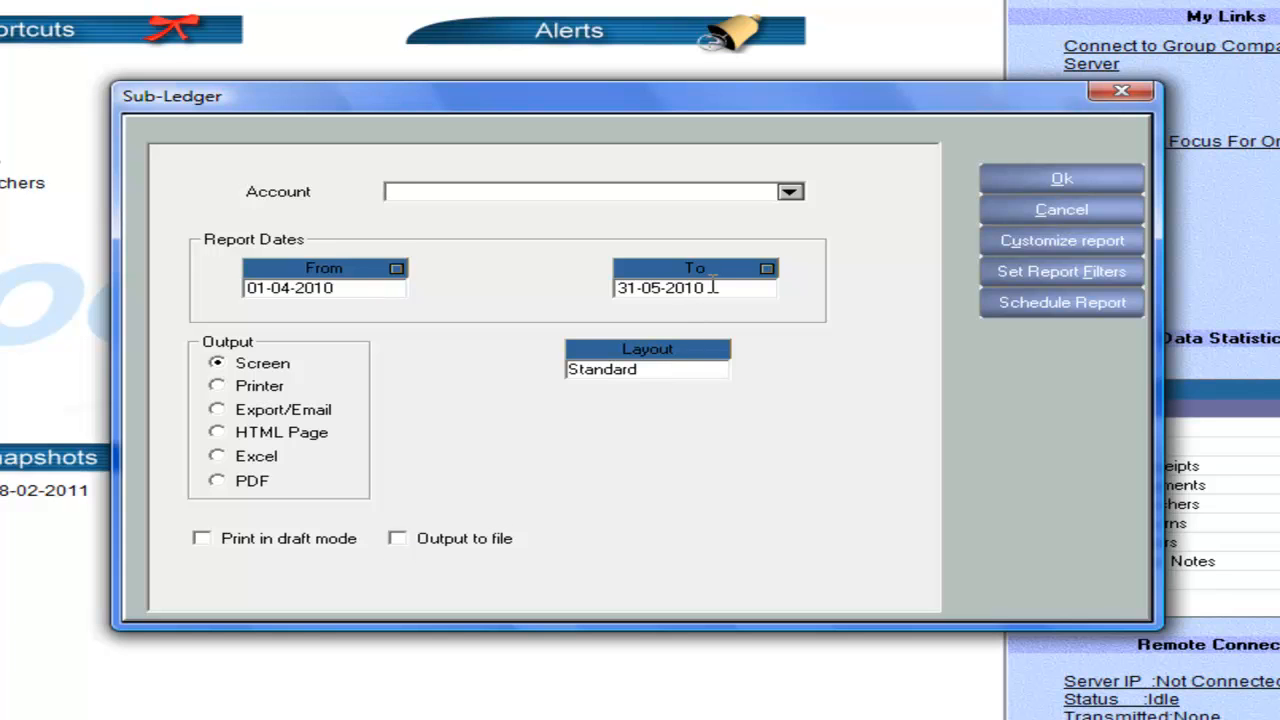
pyautogui.click(666, 368)
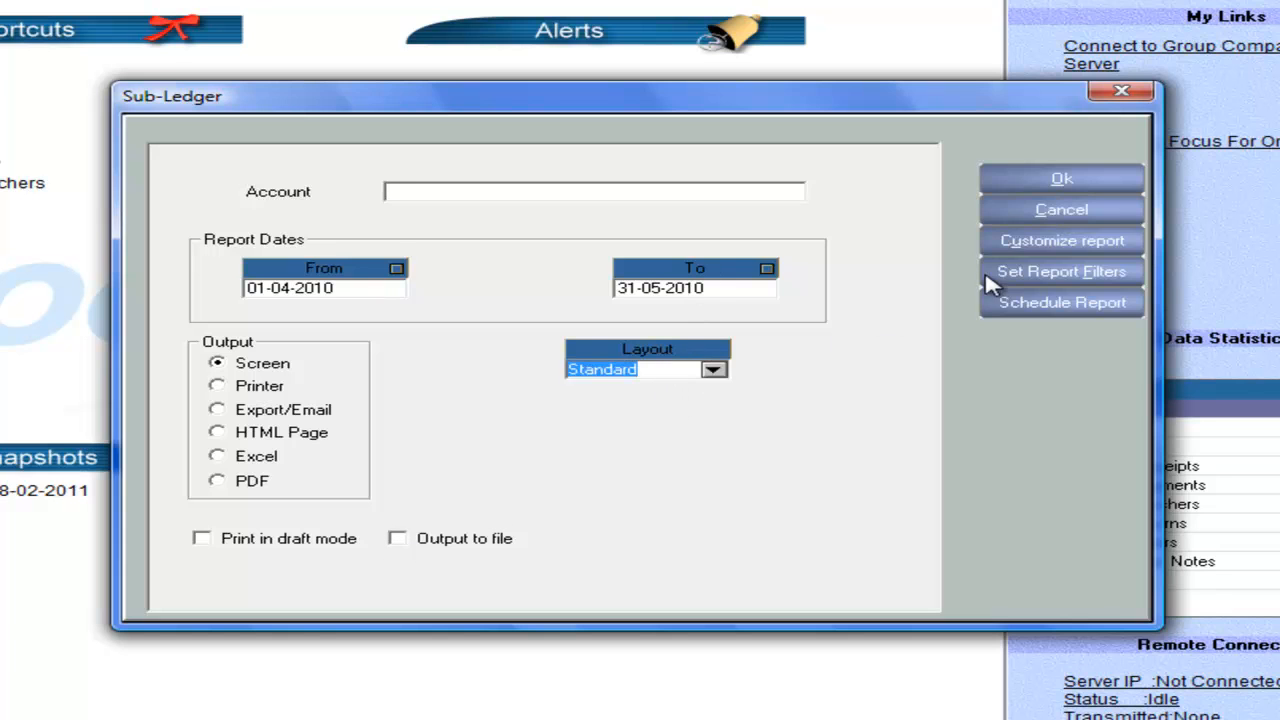
pyautogui.click(1061, 245)
pyautogui.click(545, 174)
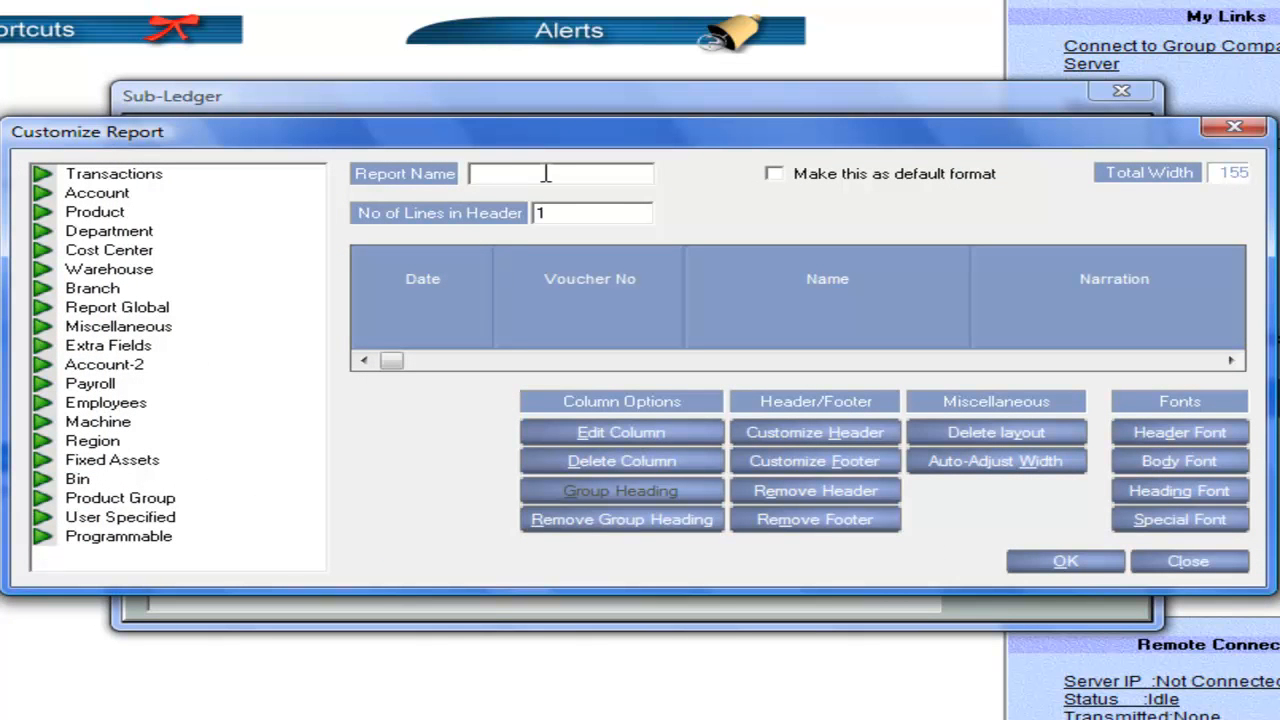
pyautogui.press('Tab')
pyautogui.click(532, 176)
pyautogui.press('Tab')
pyautogui.click(534, 175)
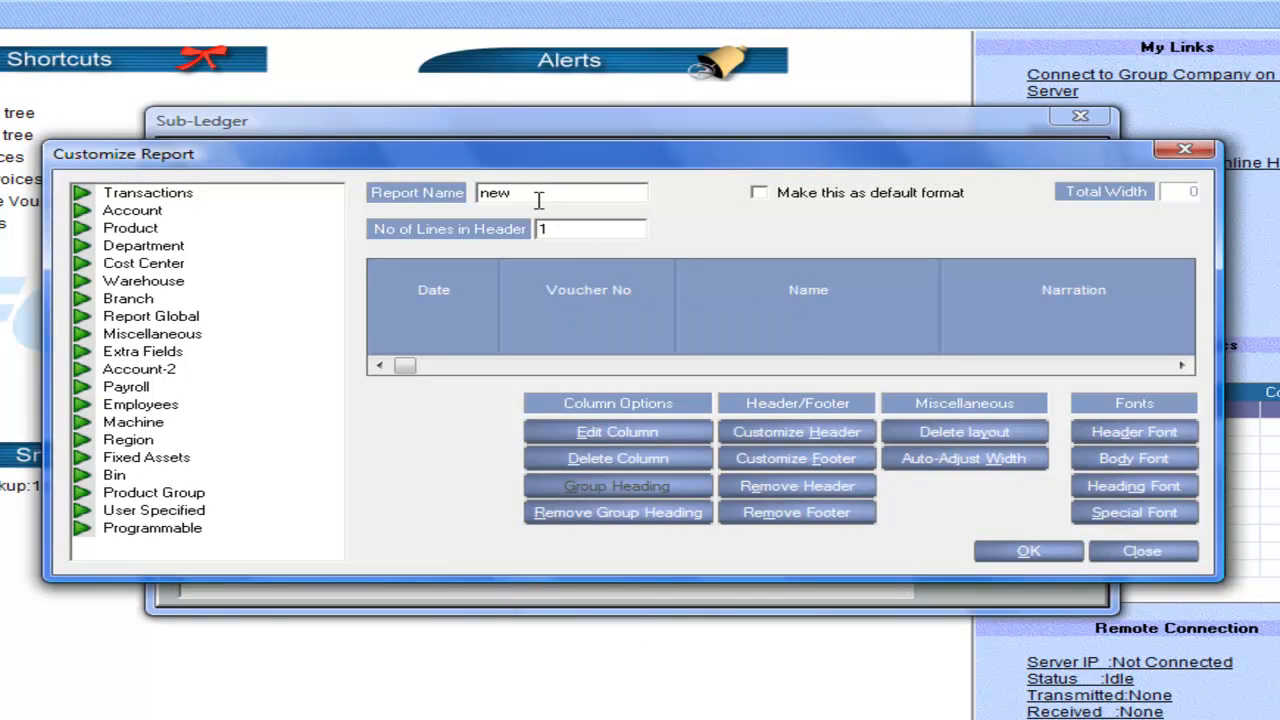
pyautogui.press('Tab')
# Step: Insert the Account-2 field from the Account group after the Name column and save the custom layout
pyautogui.click(803, 323)
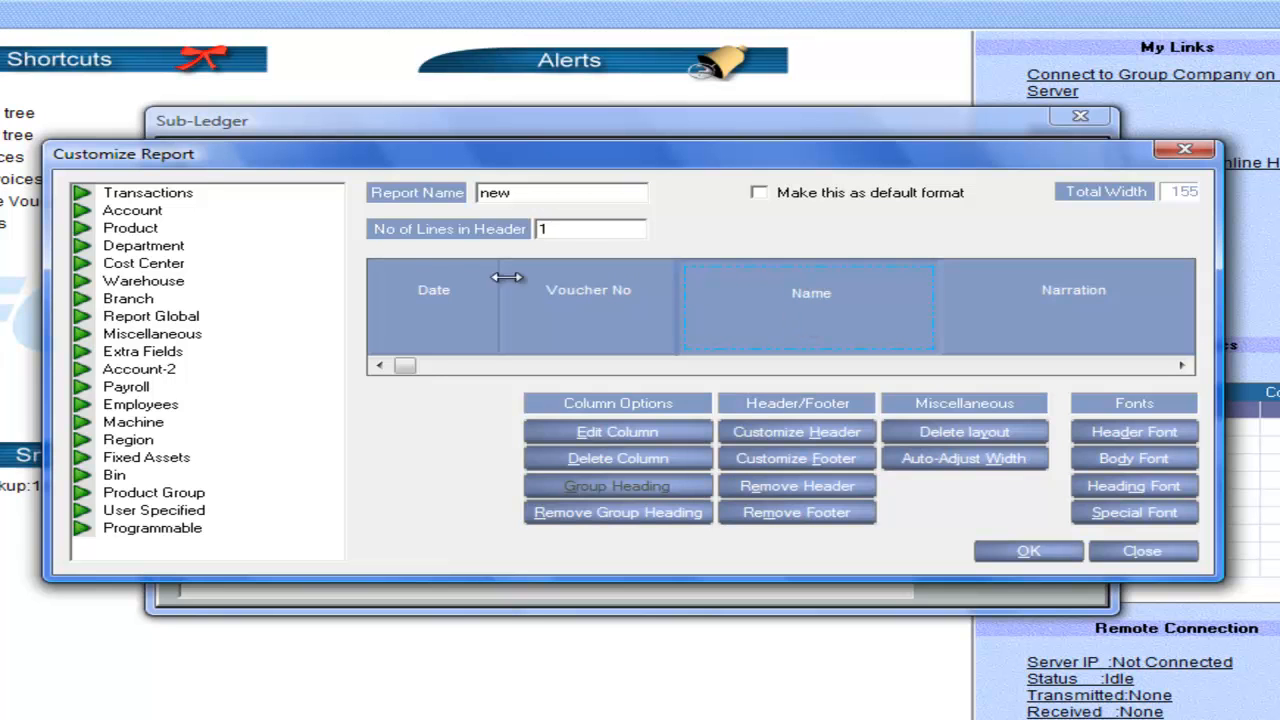
pyautogui.doubleClick(165, 194)
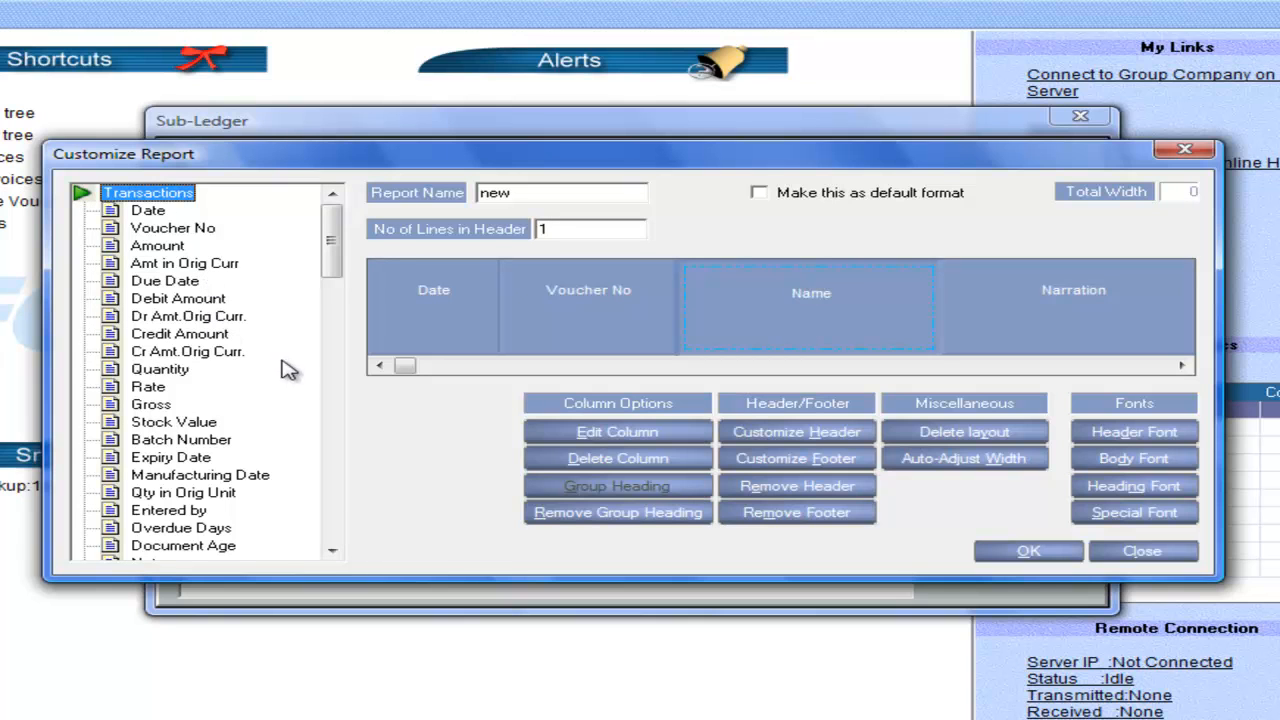
pyautogui.doubleClick(150, 196)
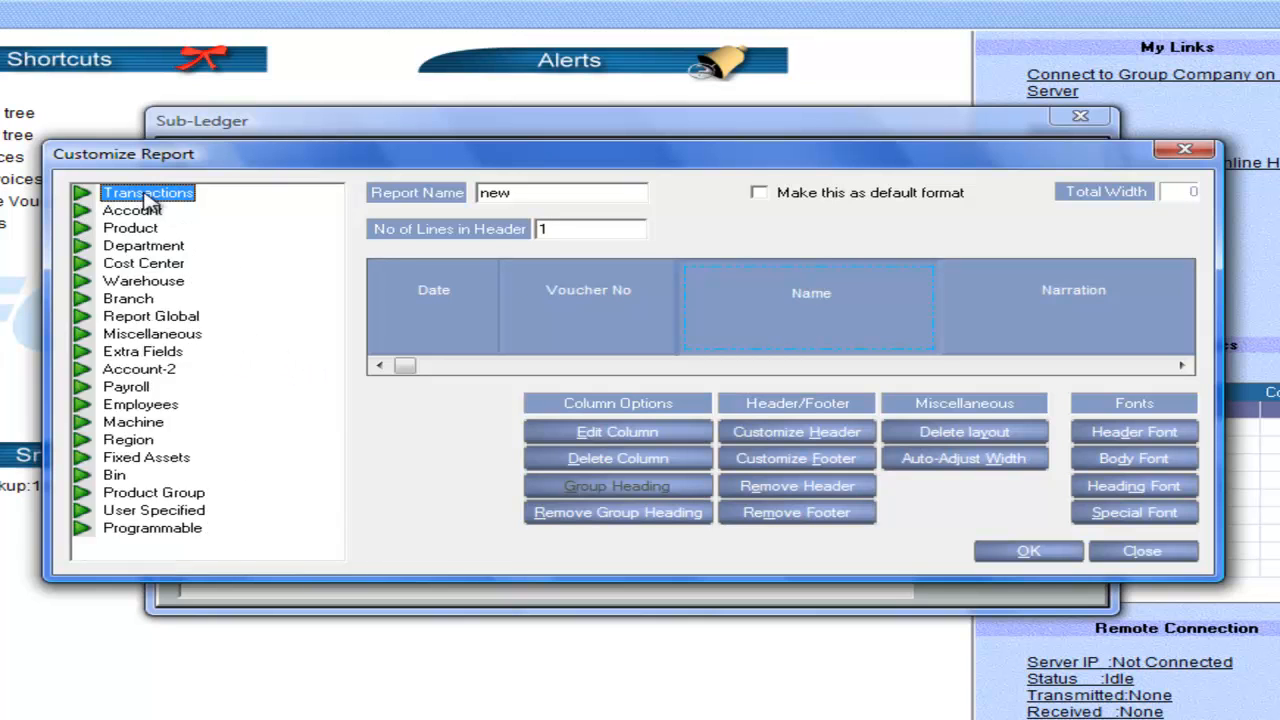
pyautogui.doubleClick(140, 211)
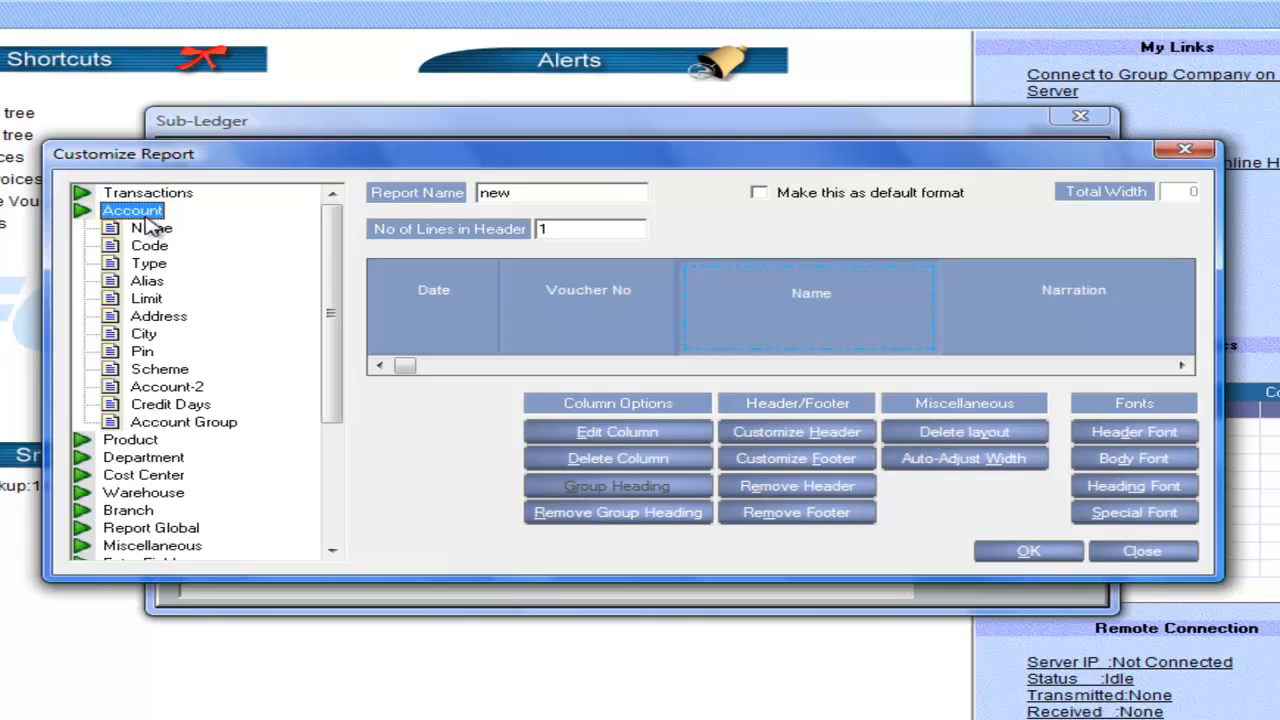
pyautogui.doubleClick(166, 388)
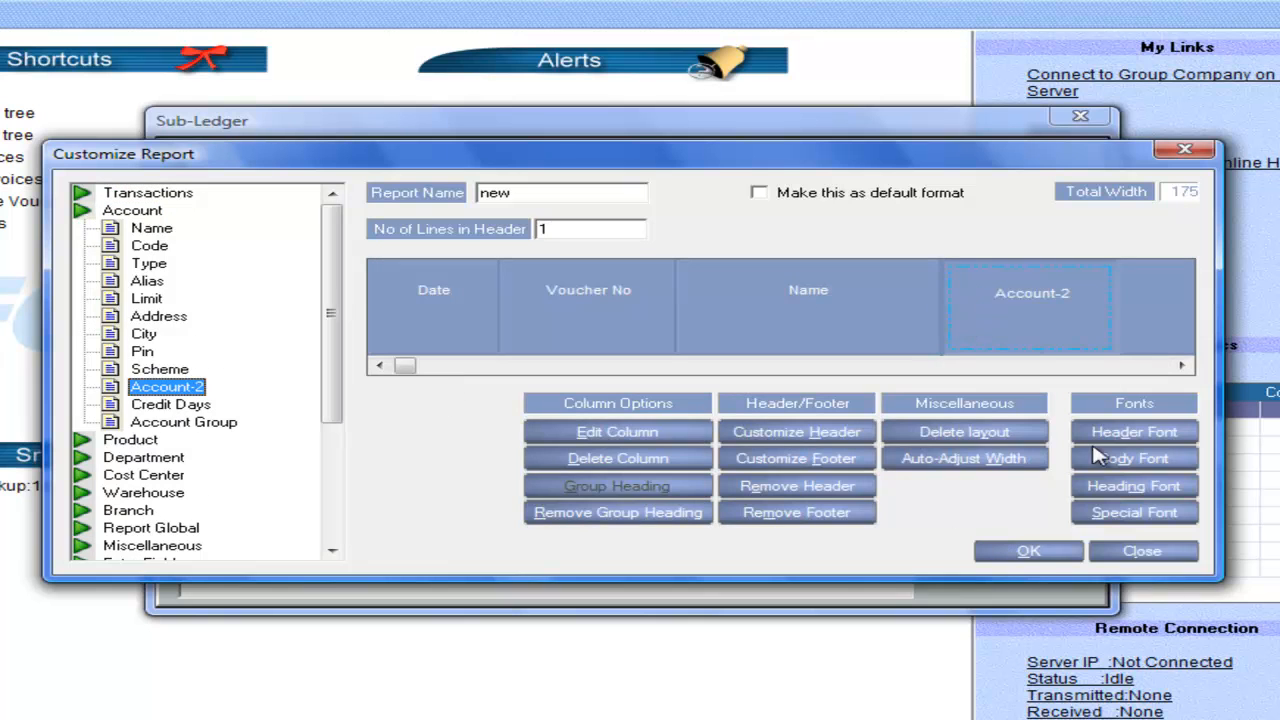
pyautogui.click(1035, 553)
# Step: Choose the custom layout "new" for the Sub-Ledger report
pyautogui.click(1042, 260)
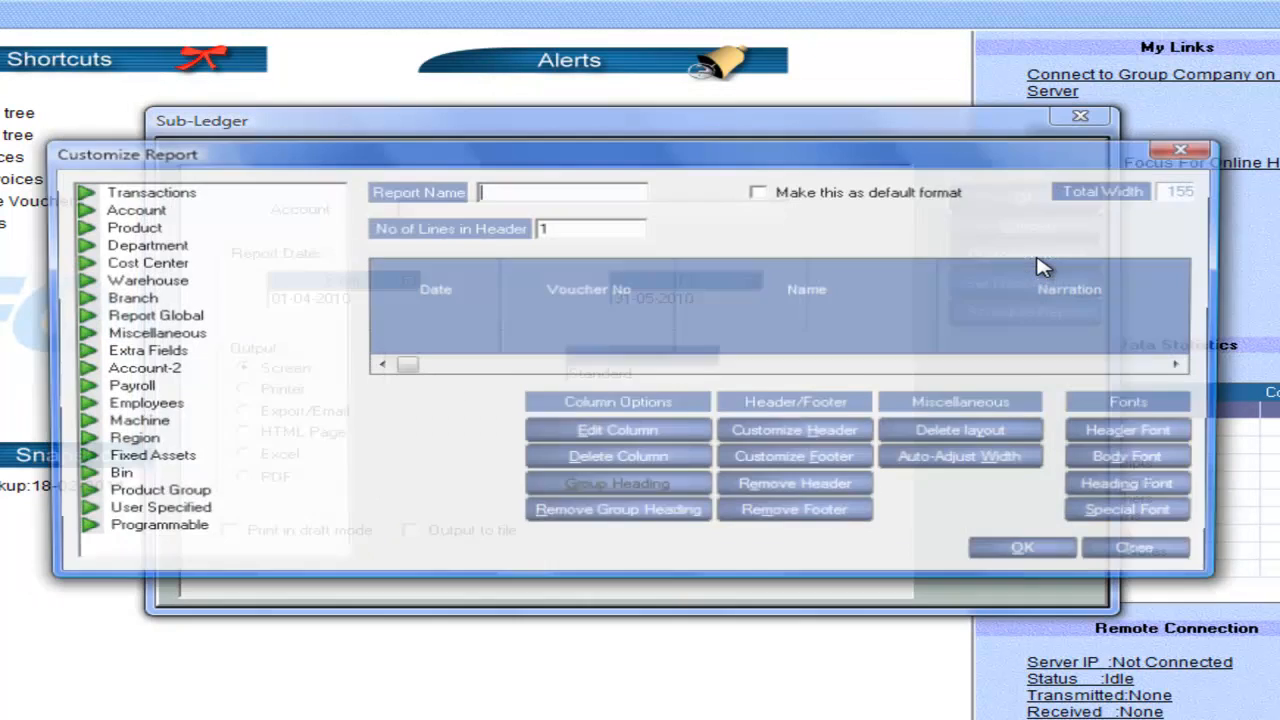
pyautogui.press('Escape')
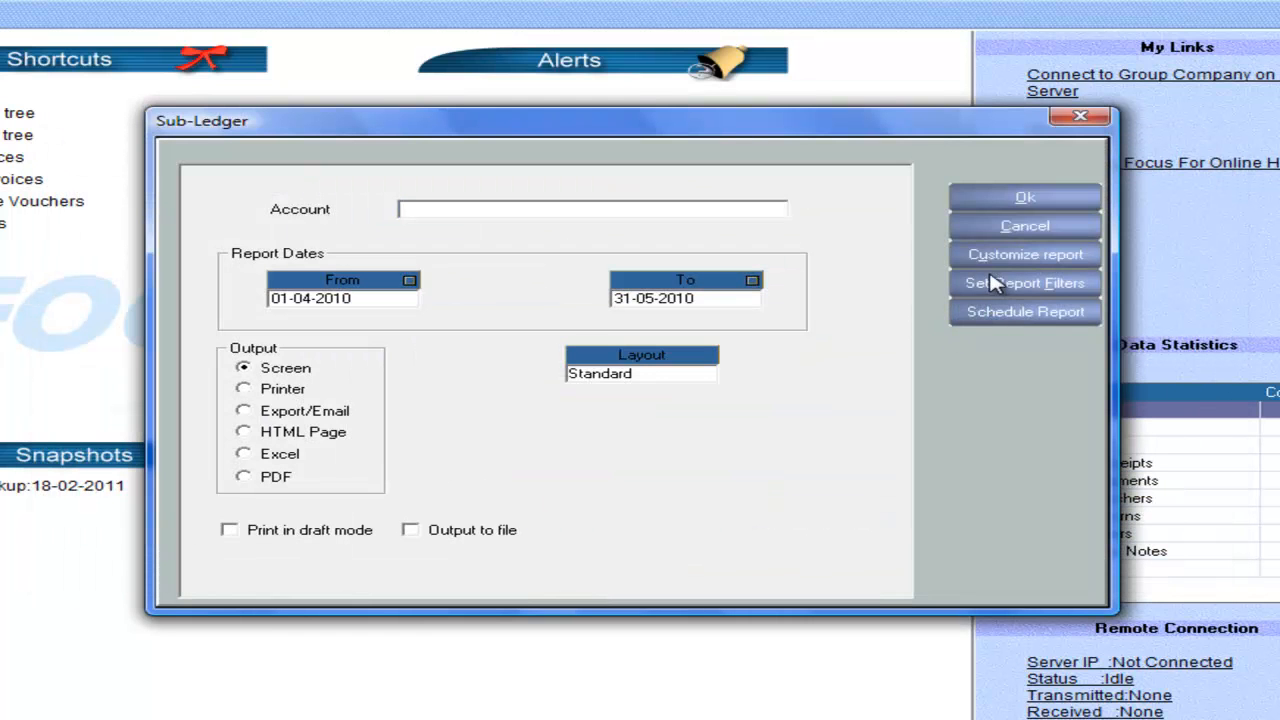
pyautogui.click(665, 376)
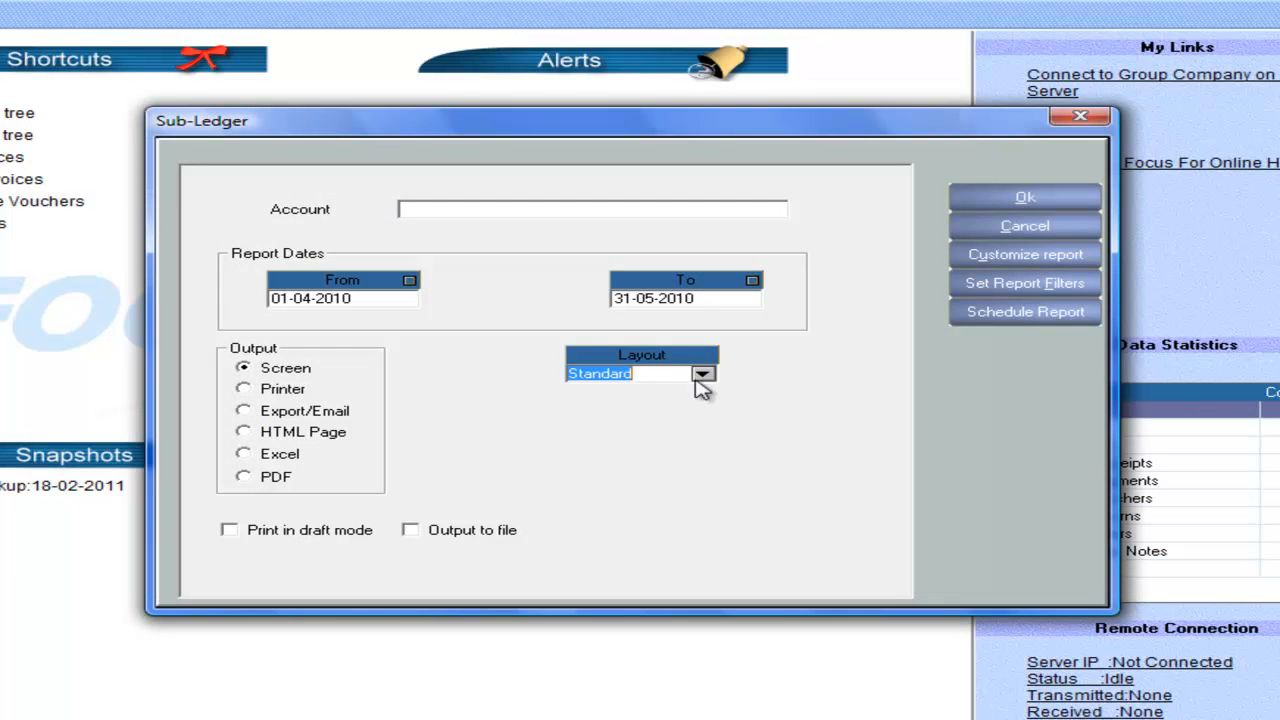
pyautogui.click(702, 379)
pyautogui.click(614, 395)
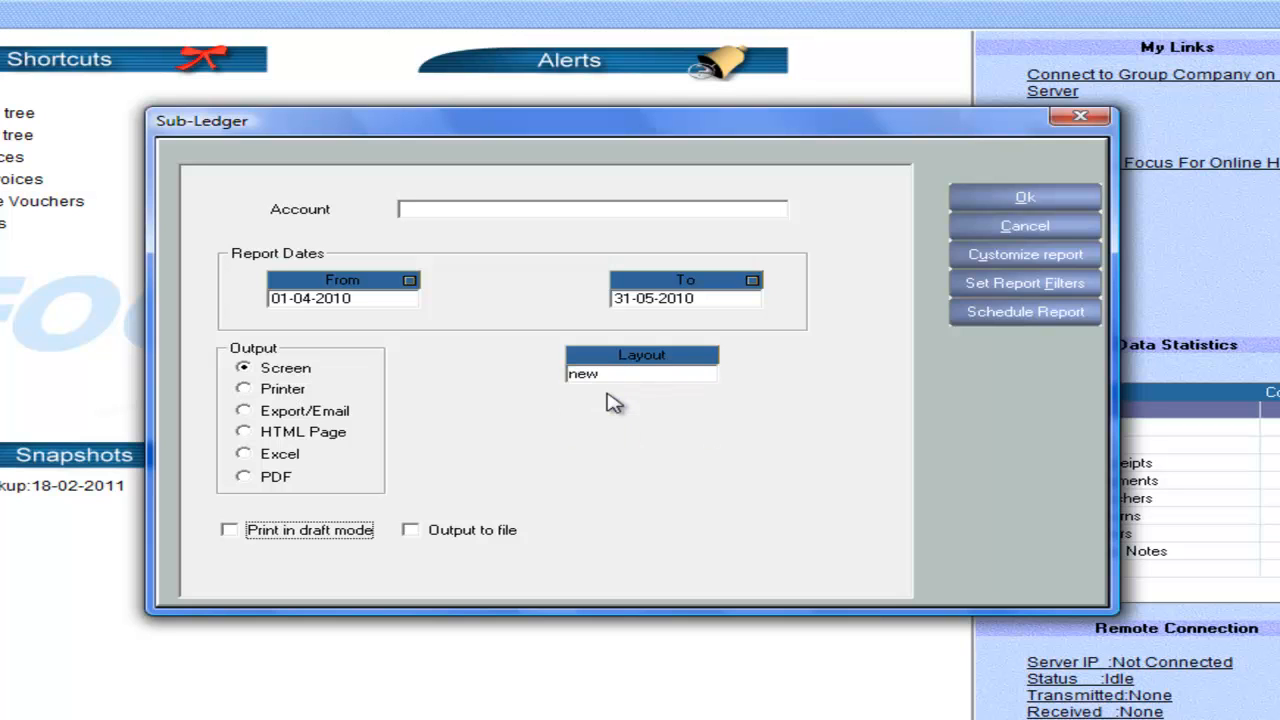
# Step: Run the Sub-Ledger report for Customer A on screen with the "new" layout and close the report
pyautogui.click(664, 209)
pyautogui.click(664, 209)
pyautogui.press('Down')
pyautogui.press('Down')
pyautogui.press('Down')
pyautogui.press('Down')
pyautogui.press('Down')
pyautogui.press('Return')
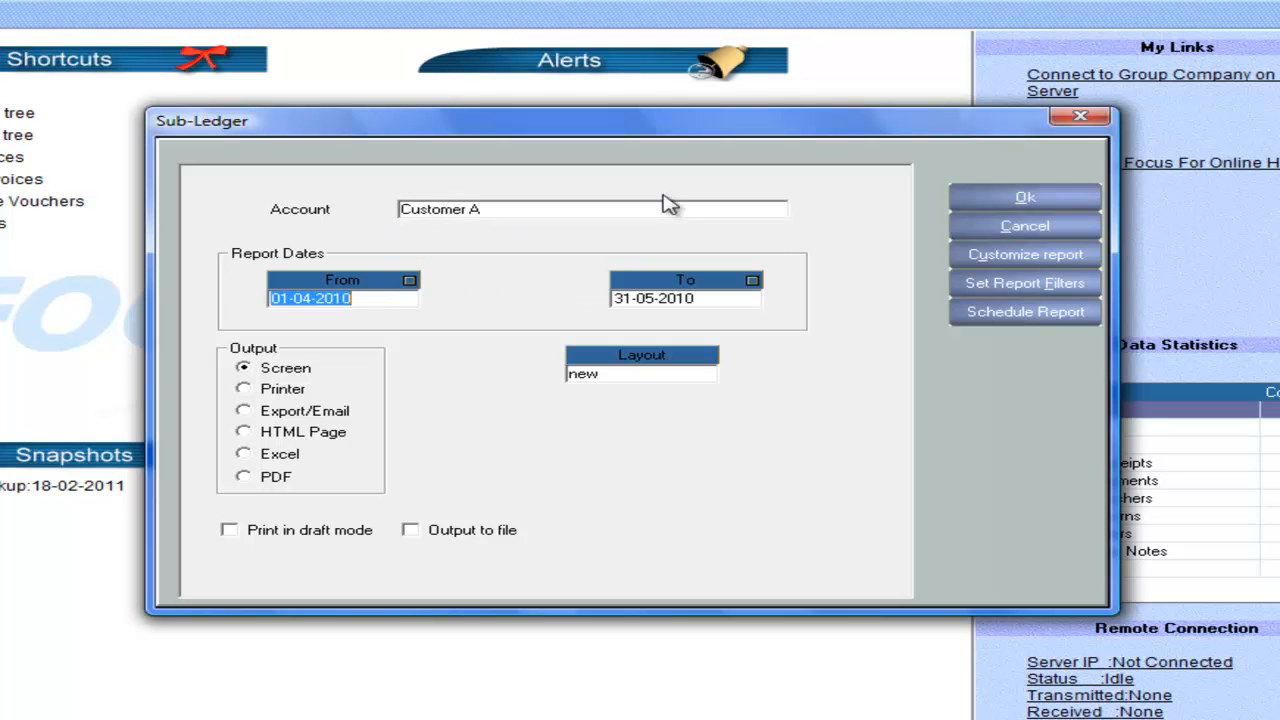
pyautogui.click(1030, 200)
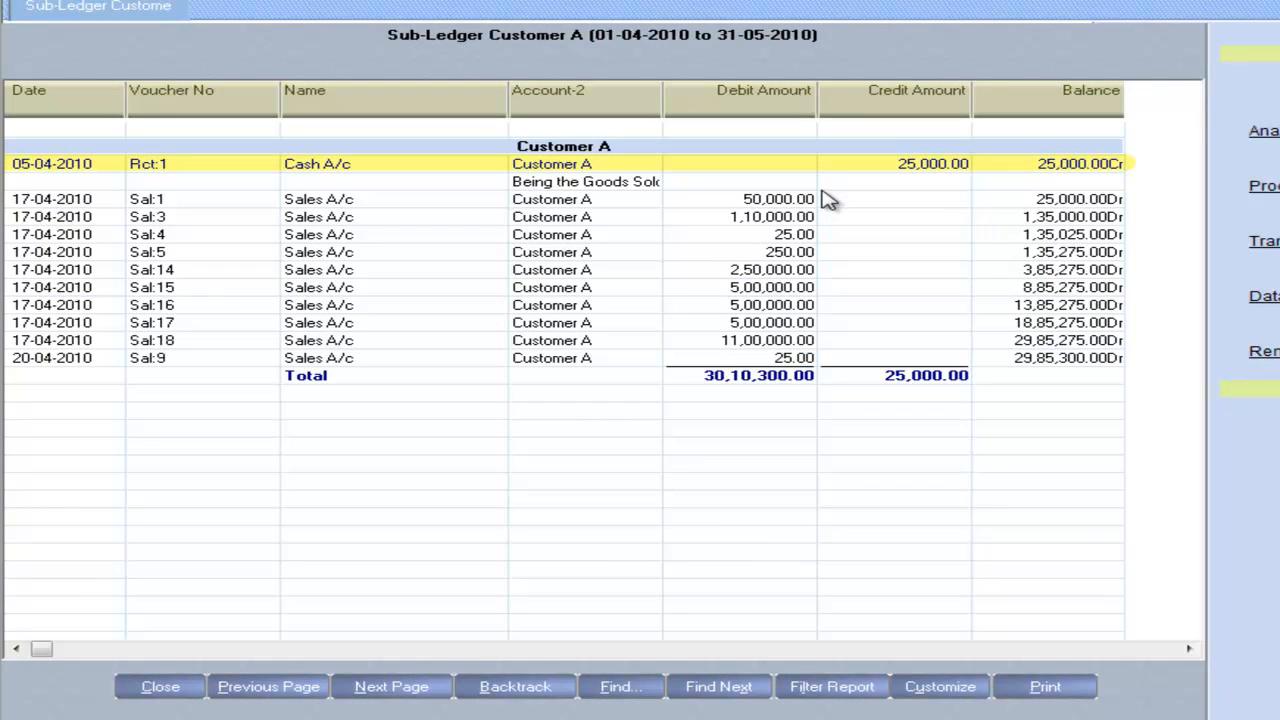
pyautogui.press('Escape')
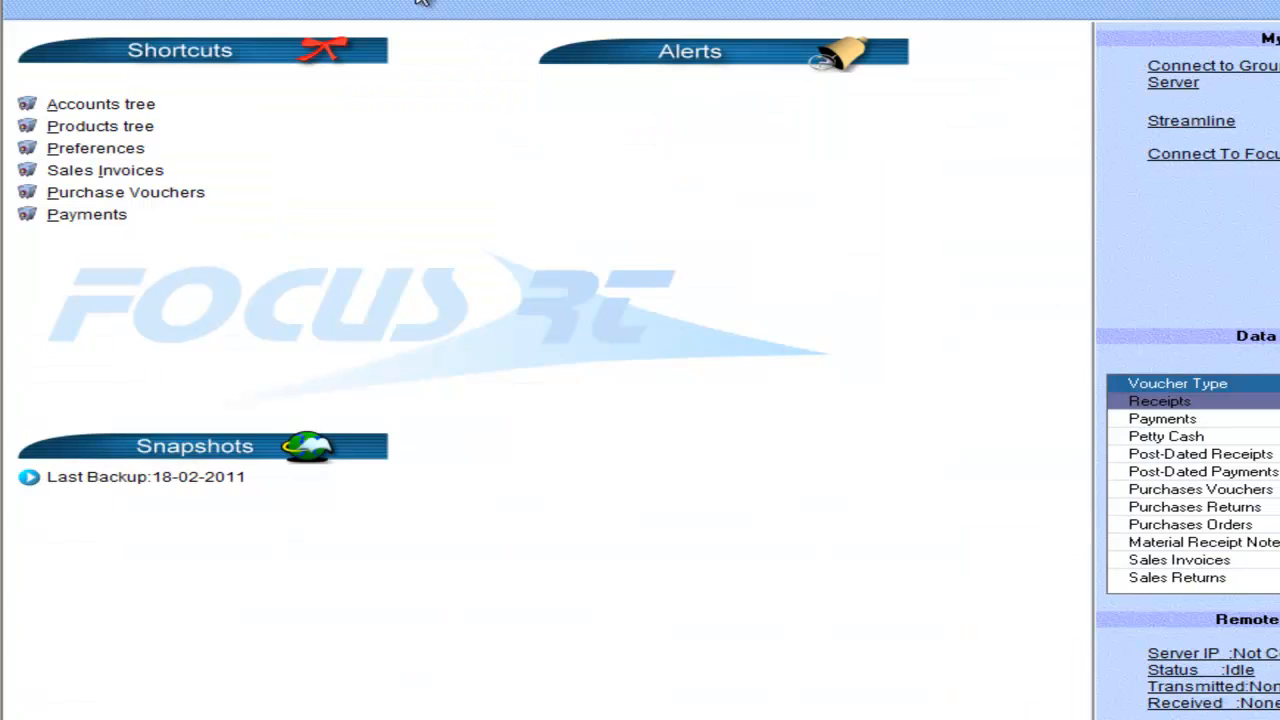
# Step: Reopen the Sub-Ledger report customization and delete the Name column from the layout
pyautogui.click(372, 20)
pyautogui.click(378, 86)
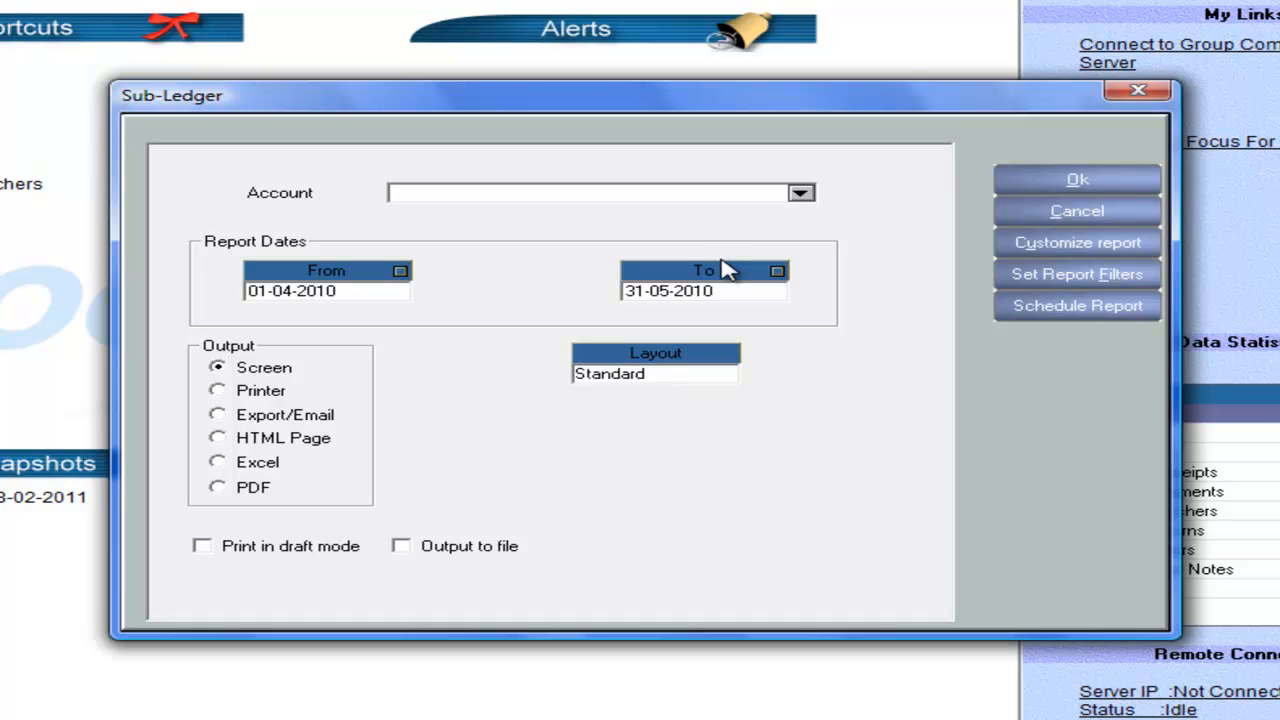
pyautogui.click(1077, 243)
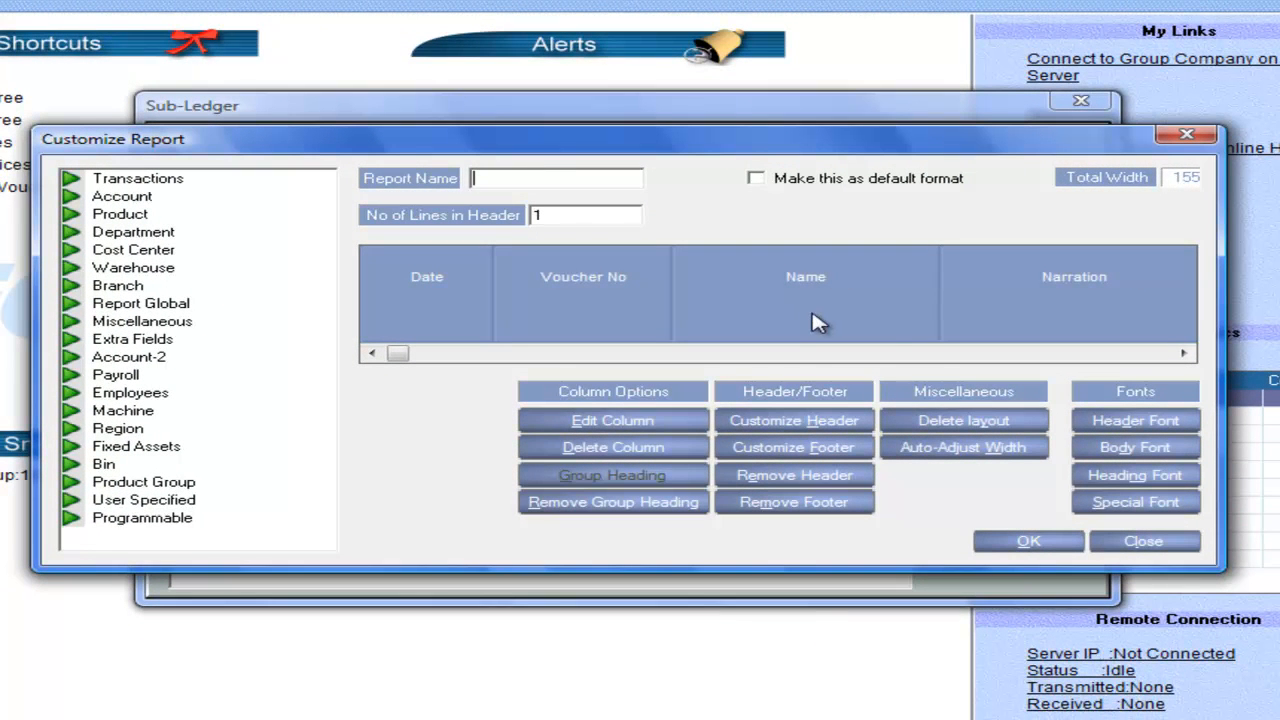
pyautogui.click(808, 320)
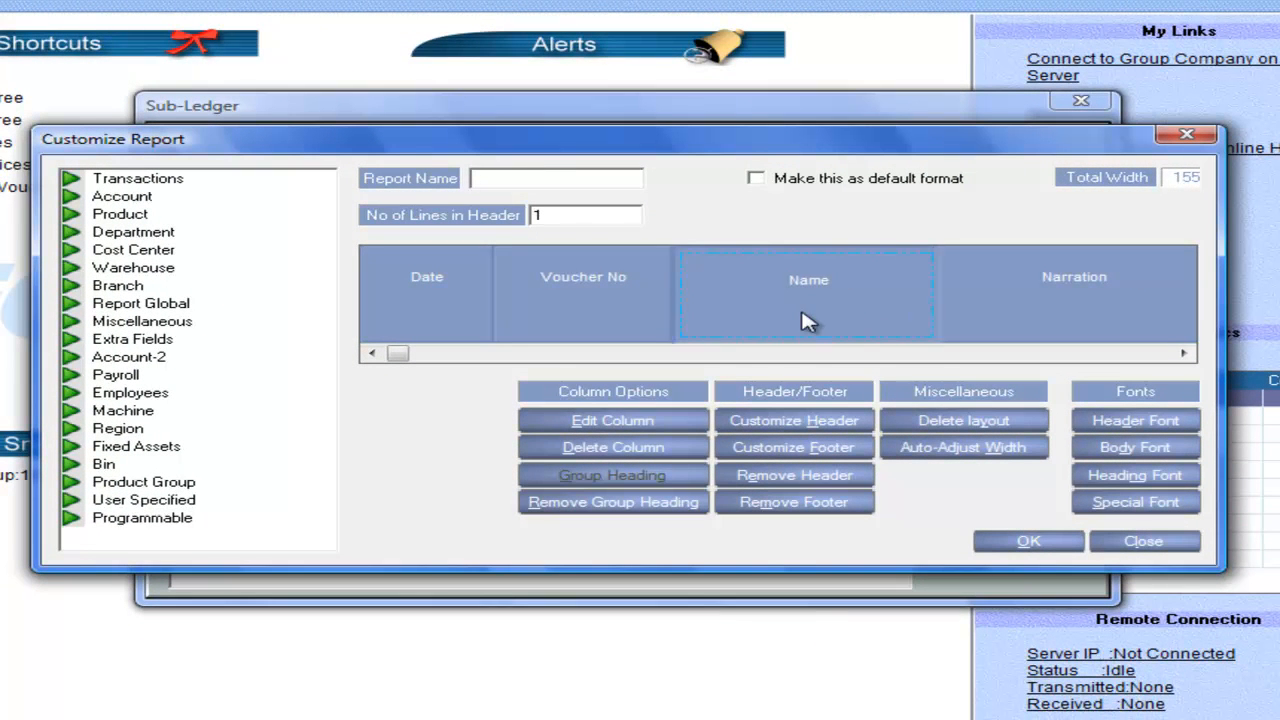
pyautogui.click(635, 448)
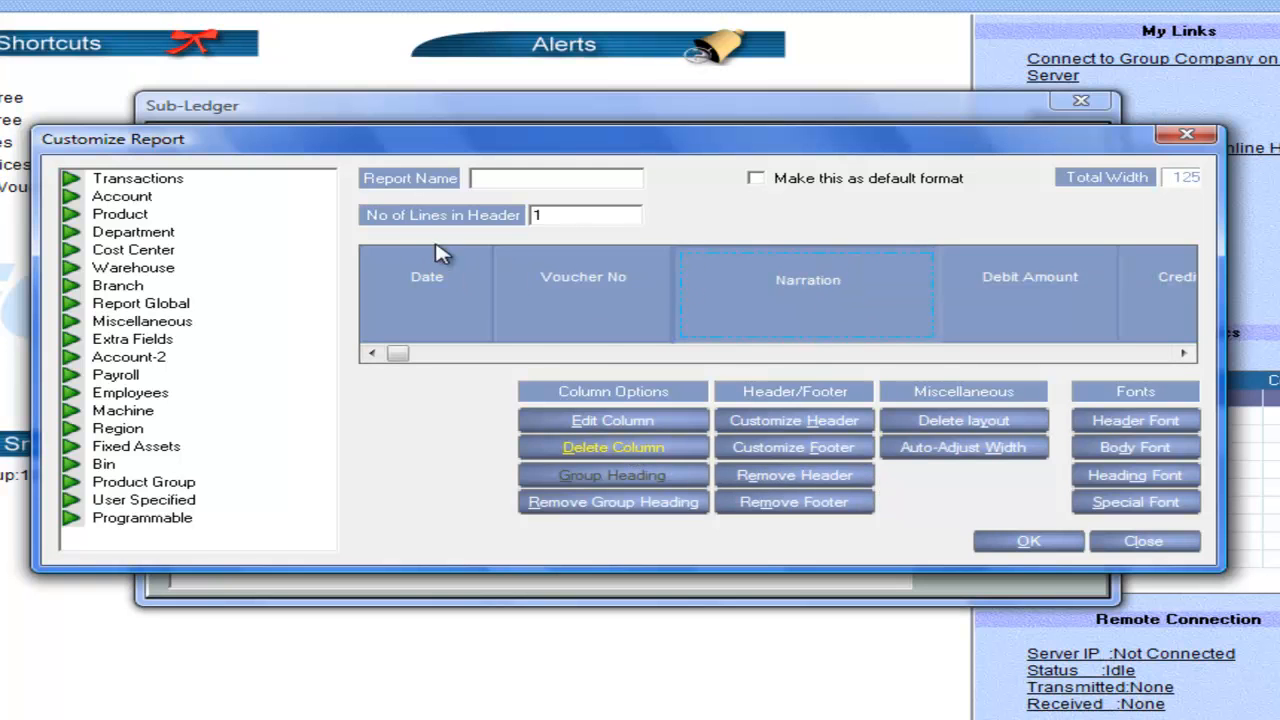
# Step: Insert the Name field from the Account group before the Narration column and accept the customized layout
pyautogui.doubleClick(120, 198)
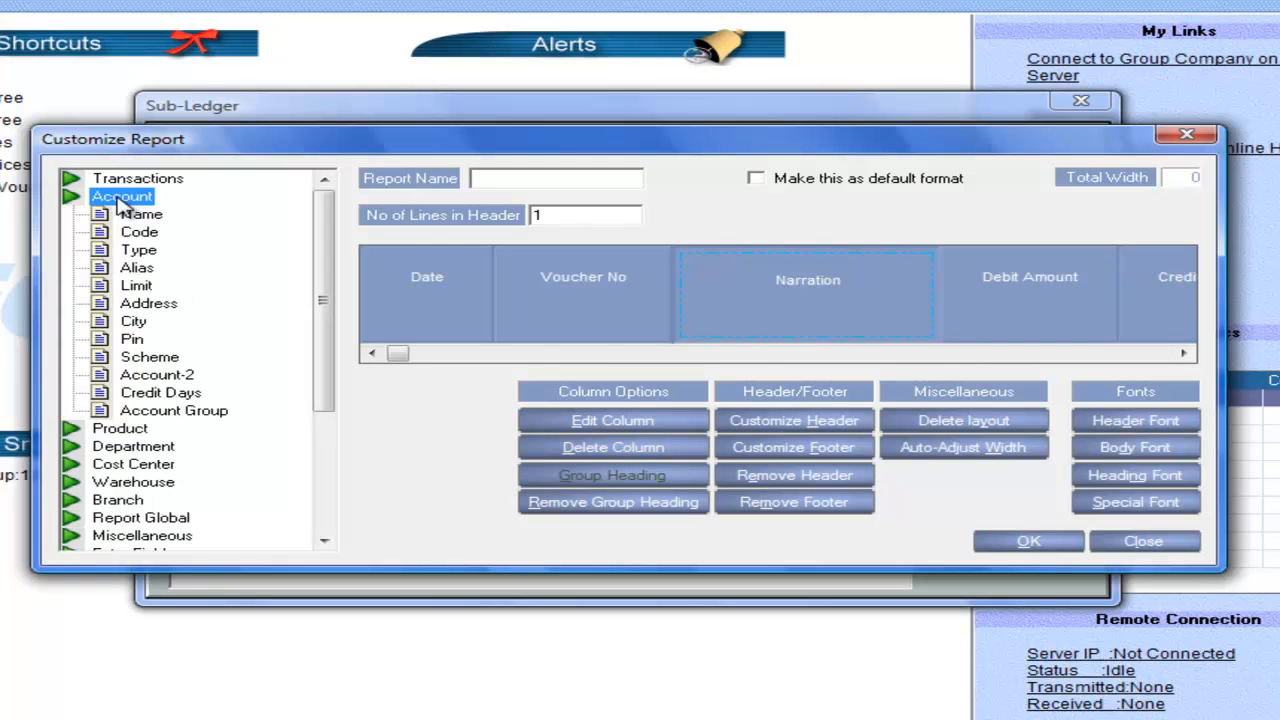
pyautogui.doubleClick(140, 216)
pyautogui.moveTo(1012, 330); pyautogui.dragTo(848, 312)
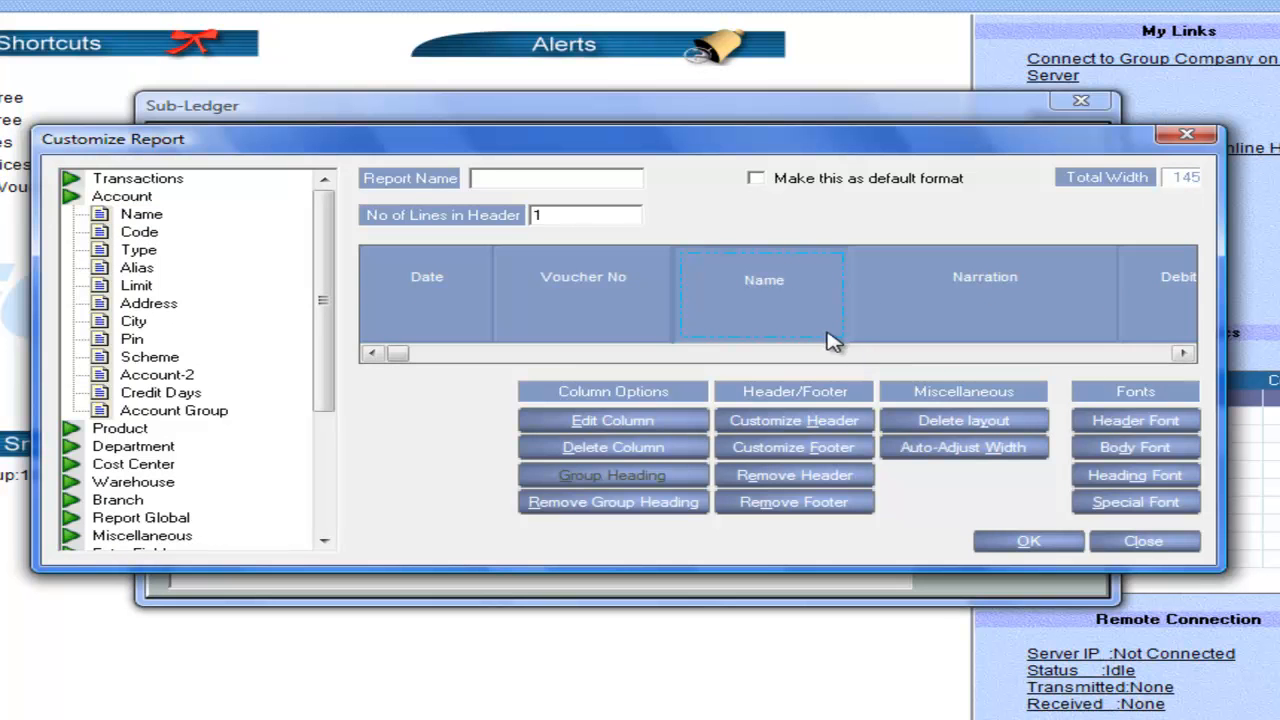
pyautogui.click(1022, 538)
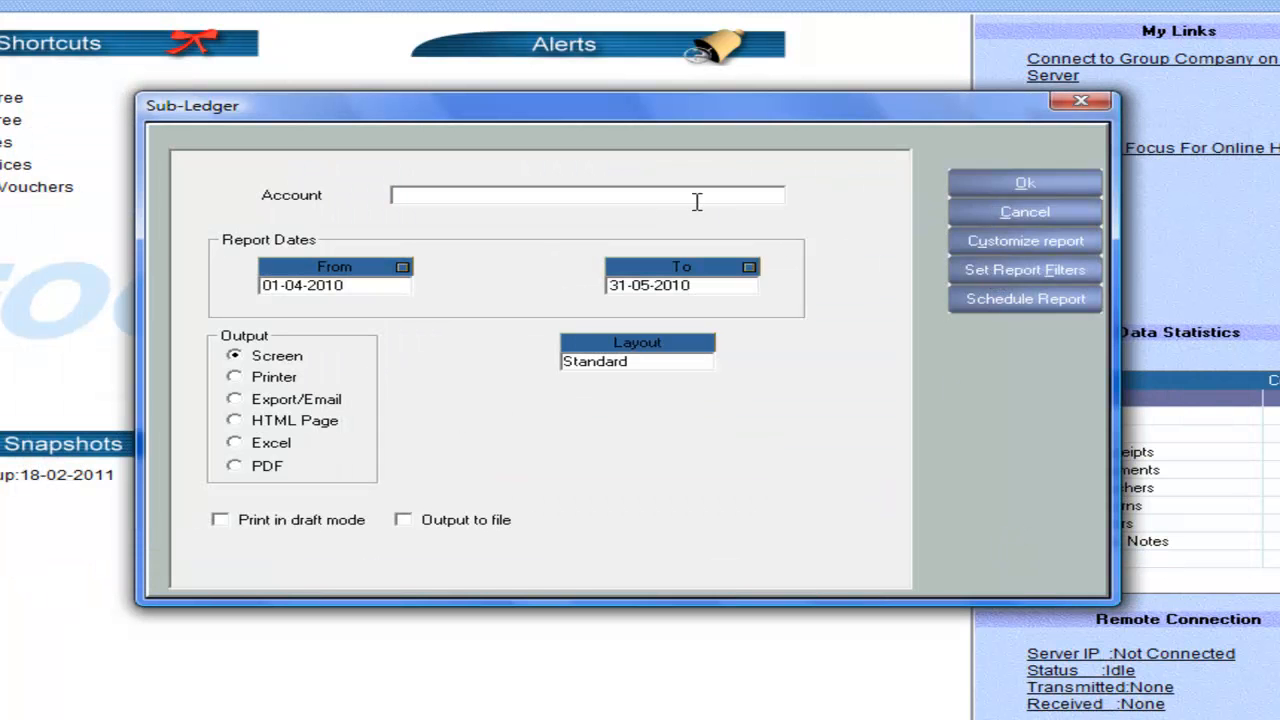
# Step: Choose Cash A/c as the Sub-Ledger account, look at the report filter options, and run the report on screen
pyautogui.write('ca')
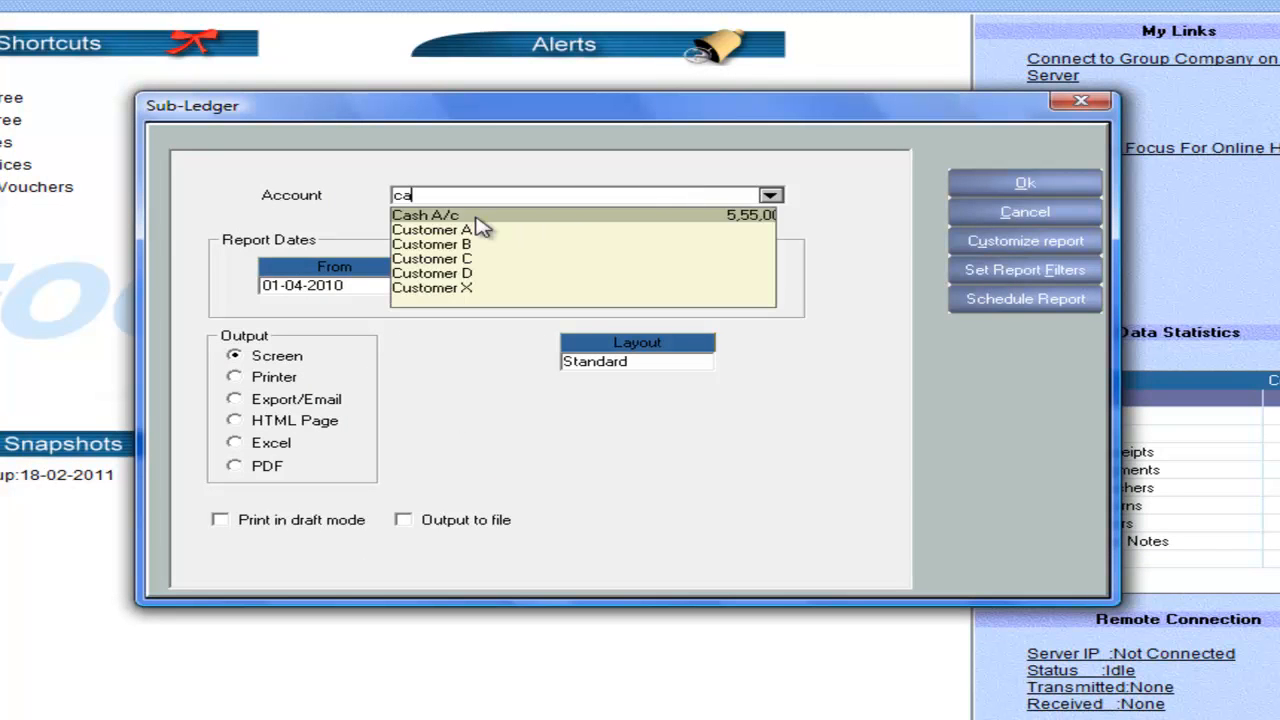
pyautogui.click(484, 228)
pyautogui.click(1018, 272)
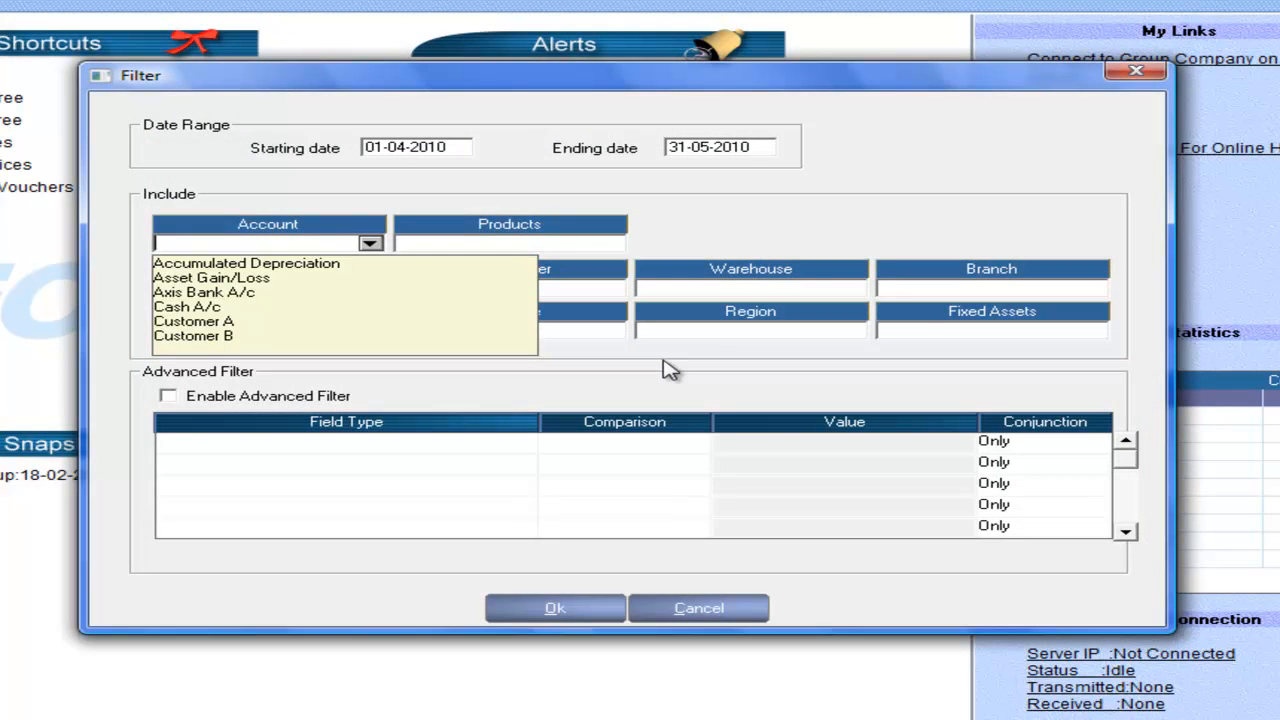
pyautogui.press('Escape')
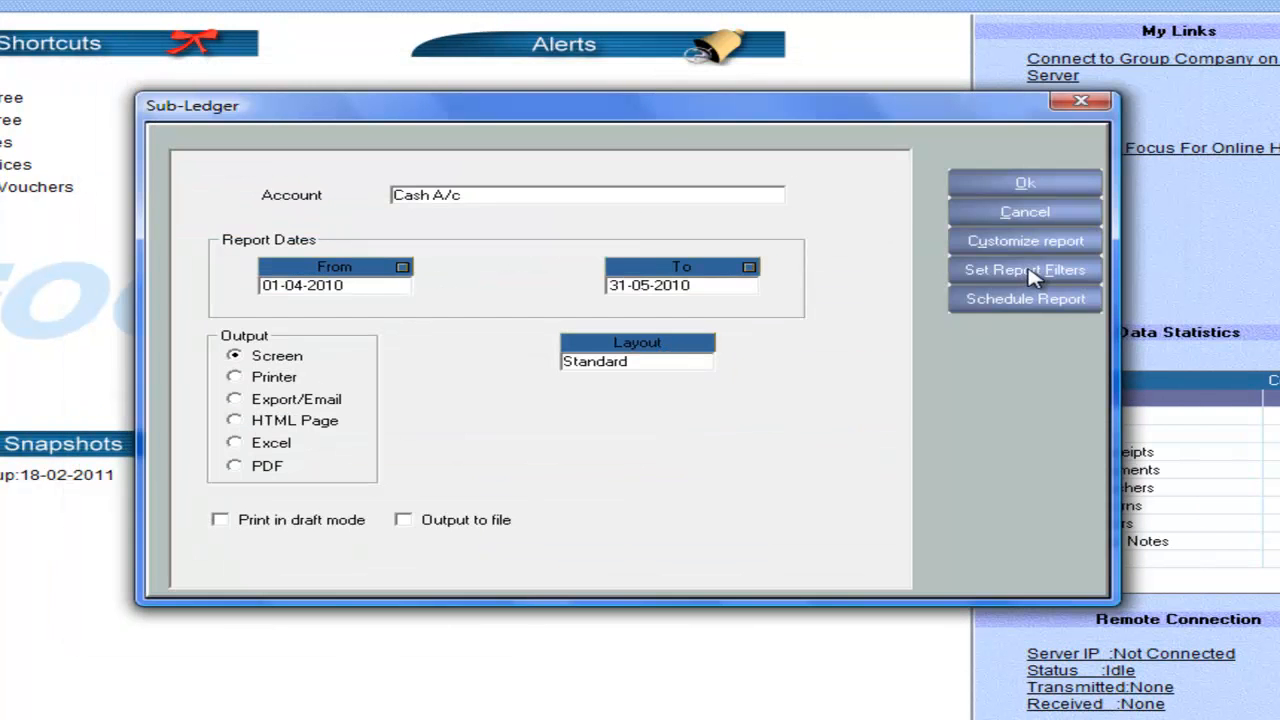
pyautogui.click(1024, 184)
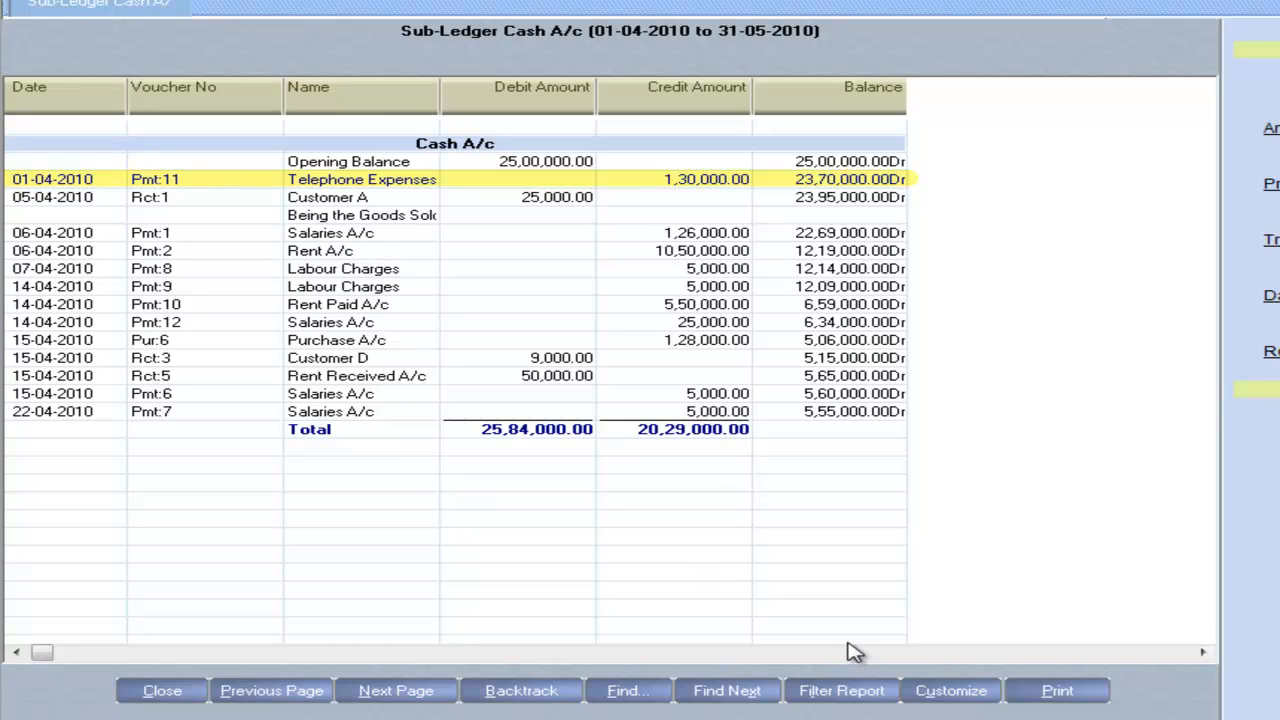
# Step: Filter the Cash A/c Sub-Ledger report to include only the Salaries A/c account
pyautogui.click(853, 700)
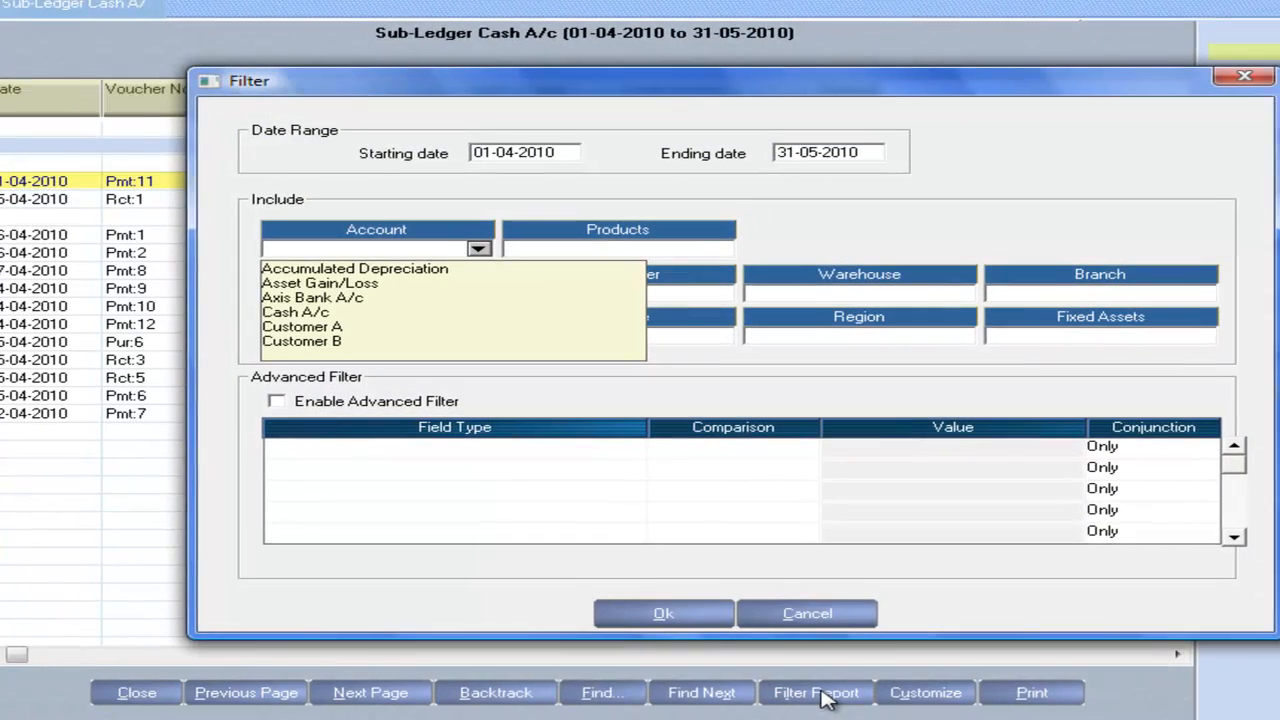
pyautogui.write('sa')
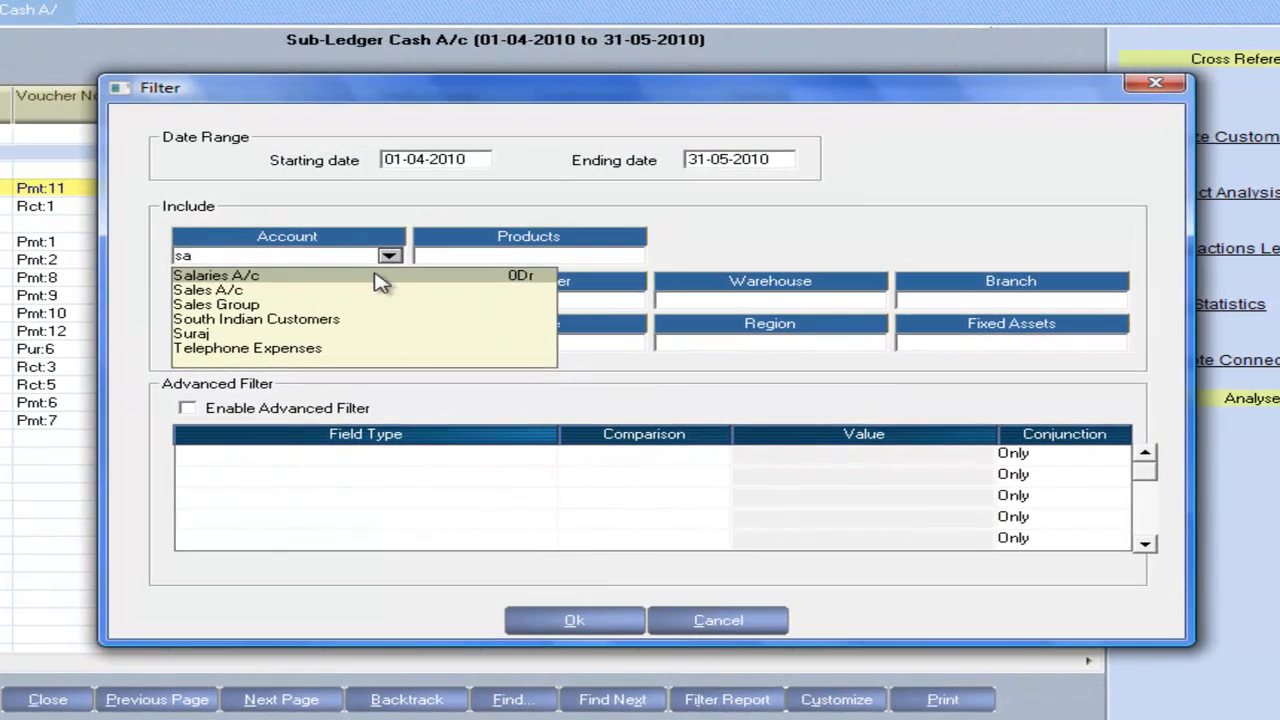
pyautogui.click(486, 265)
pyautogui.click(562, 620)
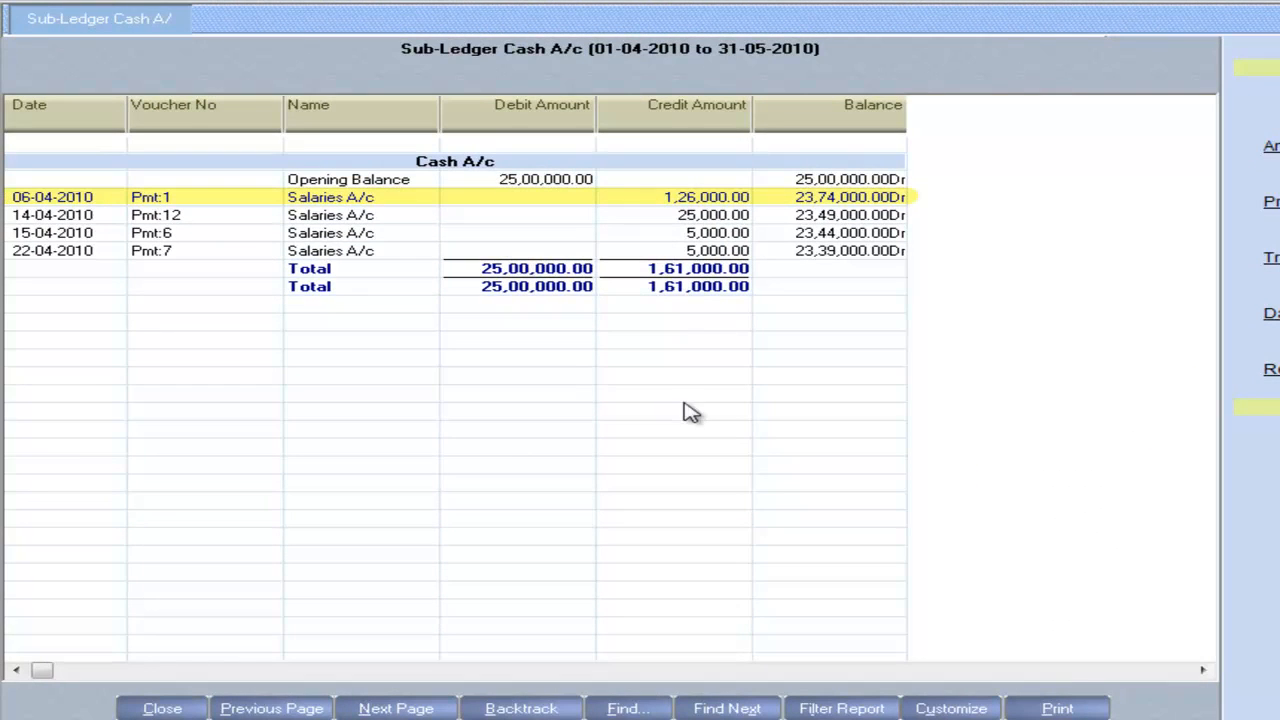
# Step: Clear the Account entry in the report filter and enable the advanced filter
pyautogui.click(863, 707)
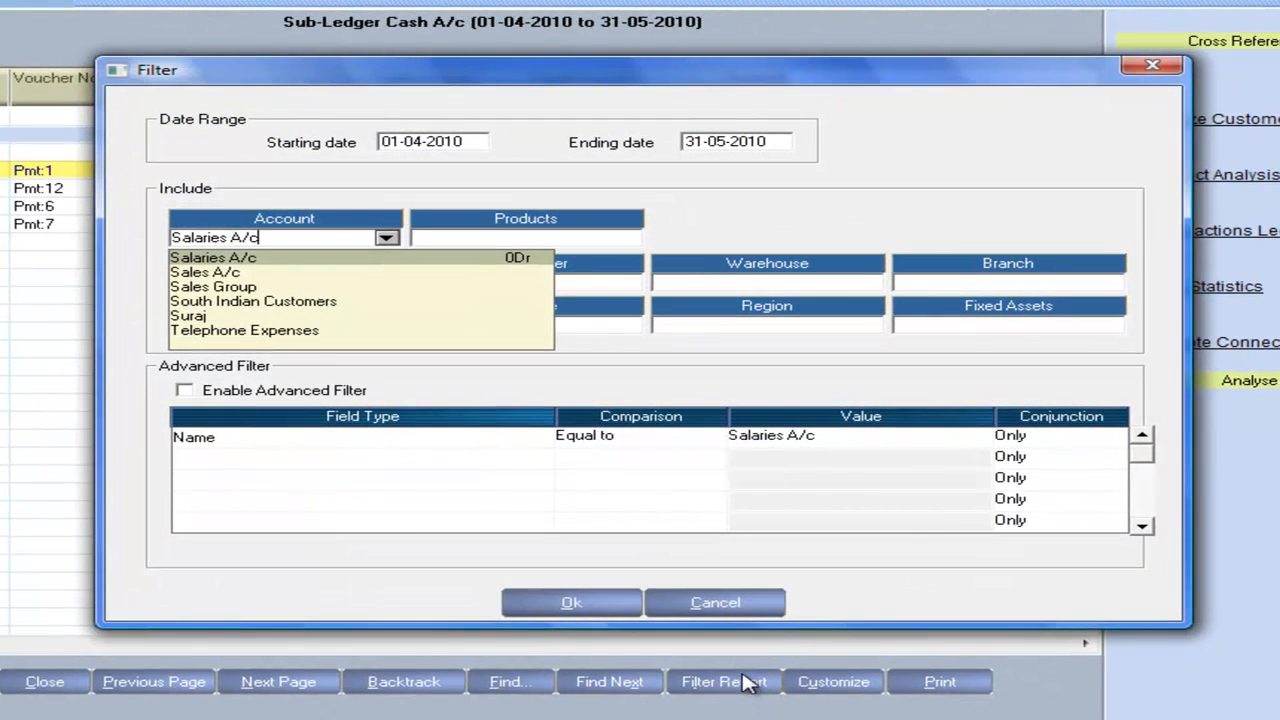
pyautogui.press('BackSpace')
pyautogui.press('BackSpace')
pyautogui.press('BackSpace')
pyautogui.press('BackSpace')
pyautogui.press('BackSpace')
pyautogui.press('BackSpace')
pyautogui.press('BackSpace')
pyautogui.press('BackSpace')
pyautogui.press('BackSpace')
pyautogui.press('BackSpace')
pyautogui.press('BackSpace')
pyautogui.press('Tab')
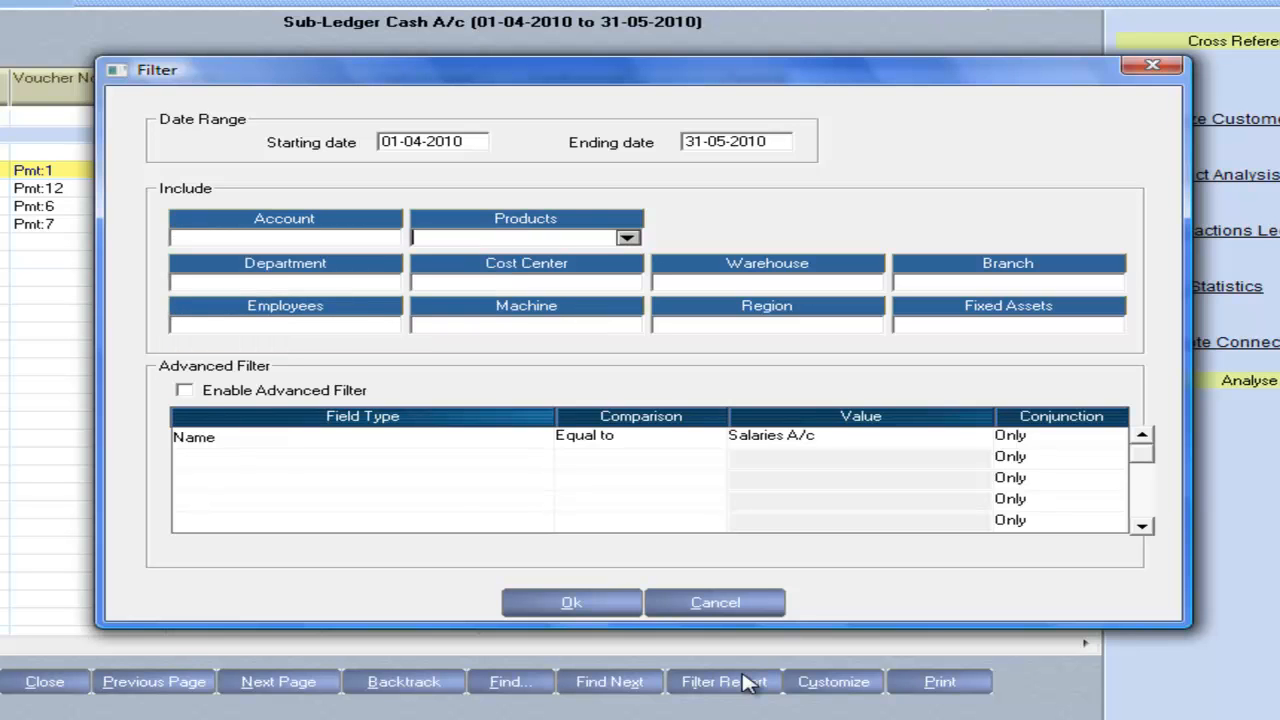
pyautogui.click(184, 391)
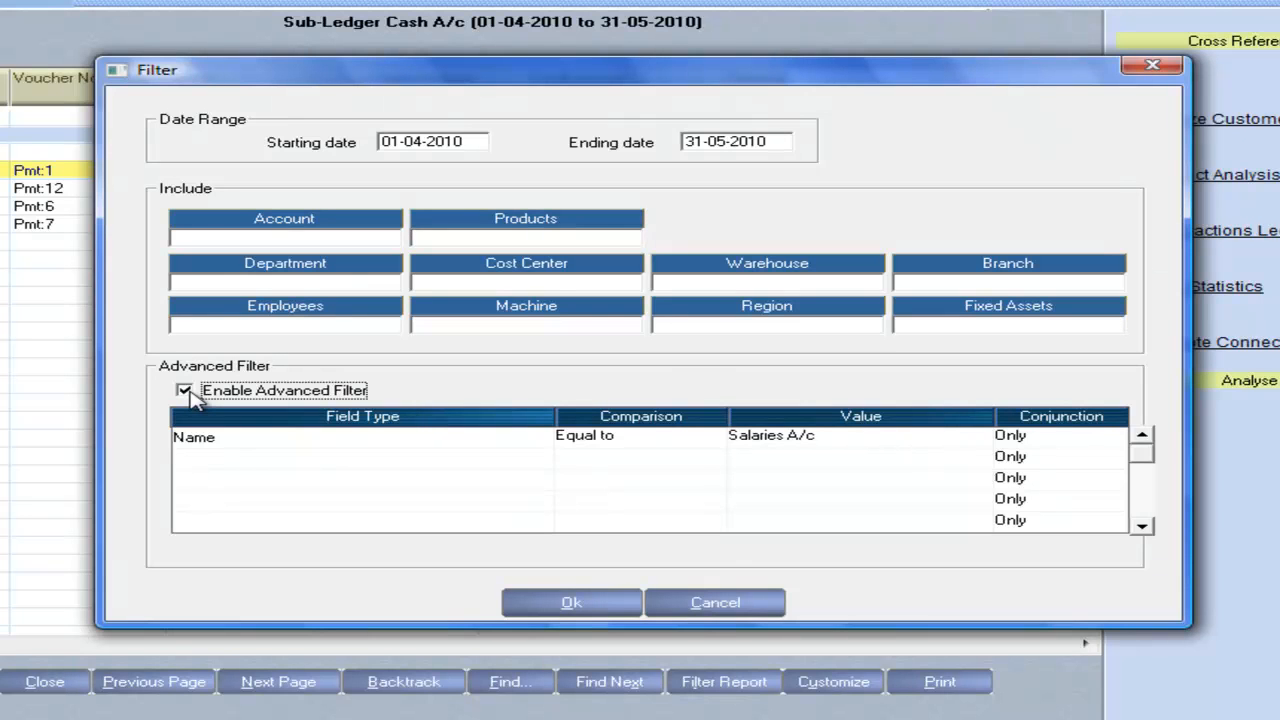
# Step: Set the advanced filter condition to Voucher Type equal to Pmt, apply it to the report, and close the report
pyautogui.click(232, 440)
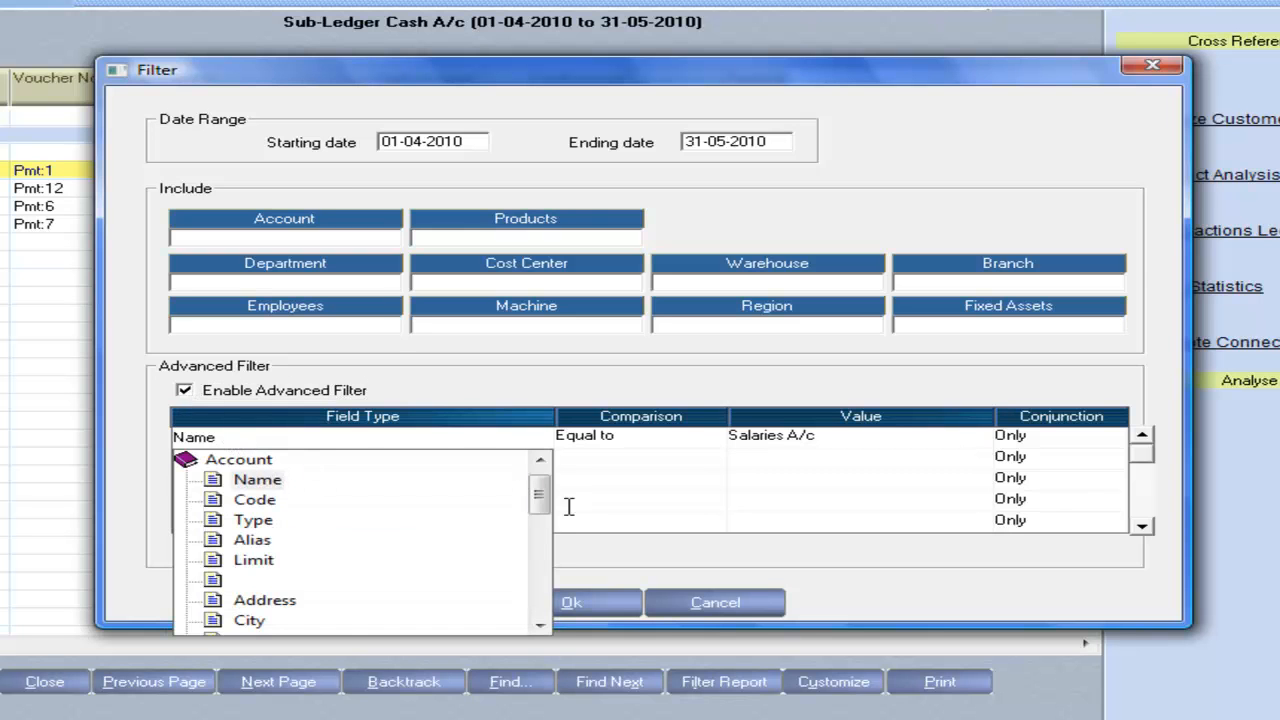
pyautogui.scroll(1, 549, 506)
pyautogui.click(268, 460)
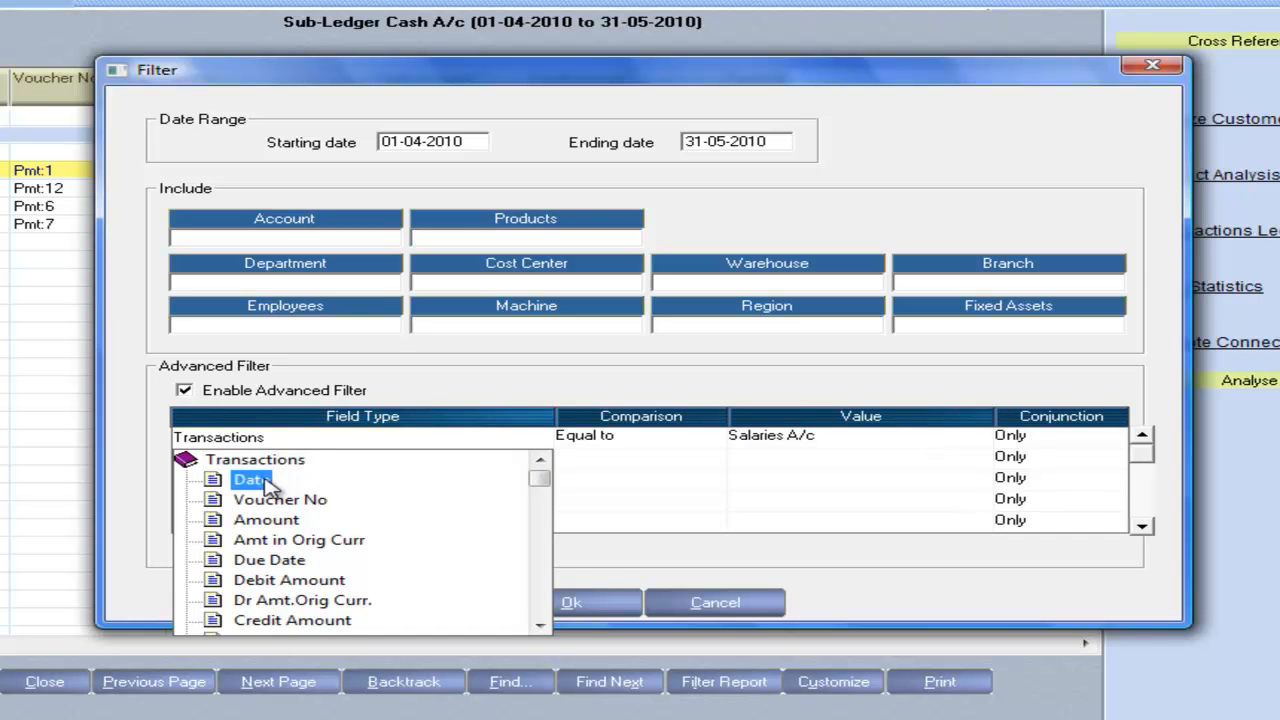
pyautogui.click(267, 482)
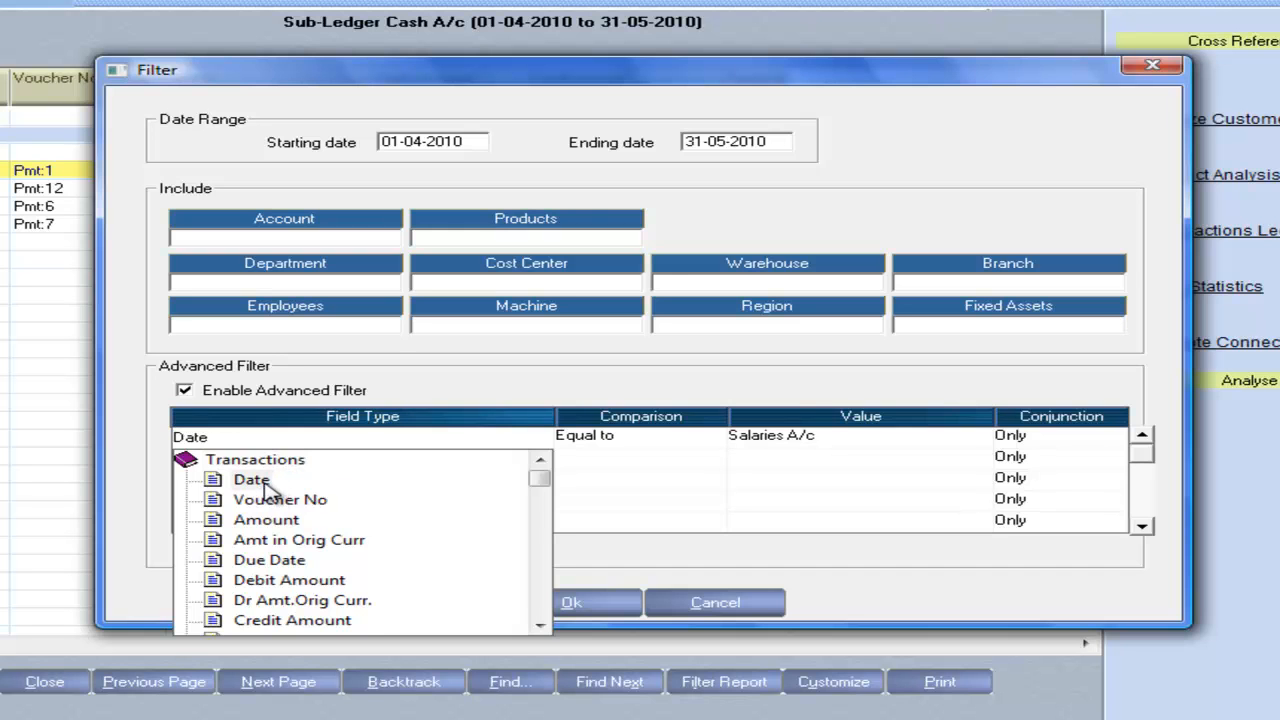
pyautogui.scroll(-5, 290, 505)
pyautogui.click(322, 621)
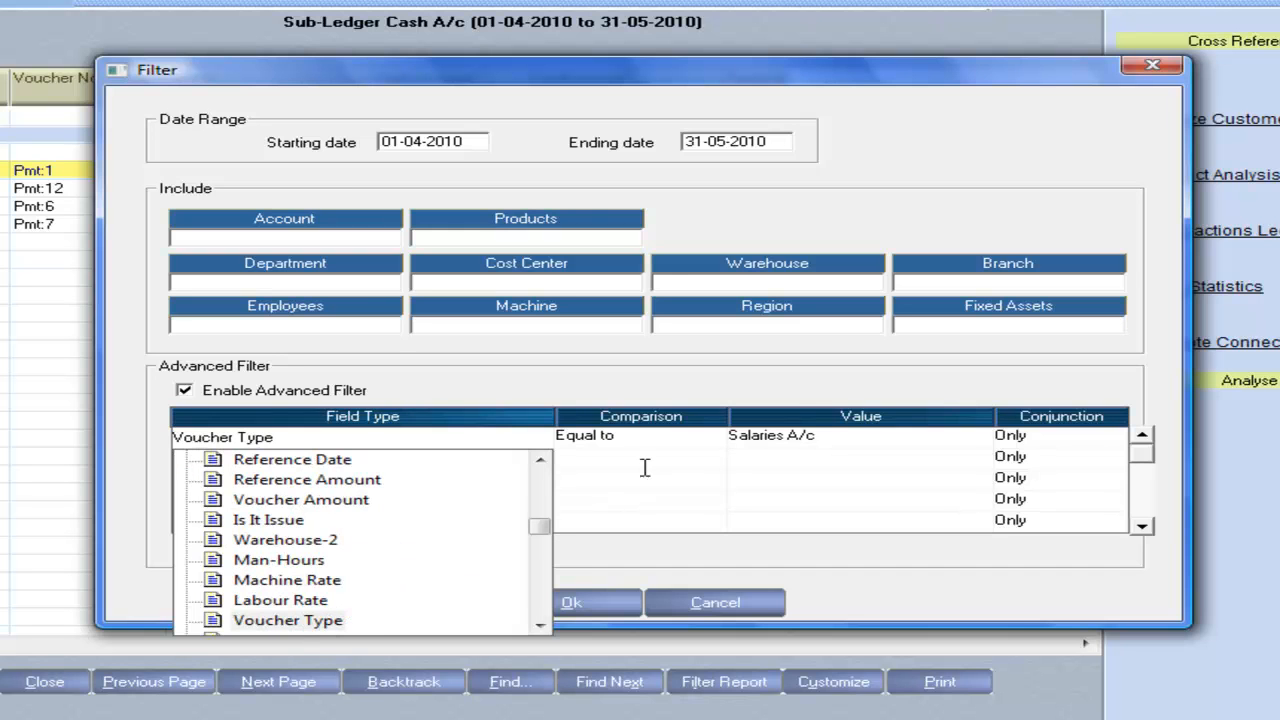
pyautogui.click(651, 440)
pyautogui.click(793, 441)
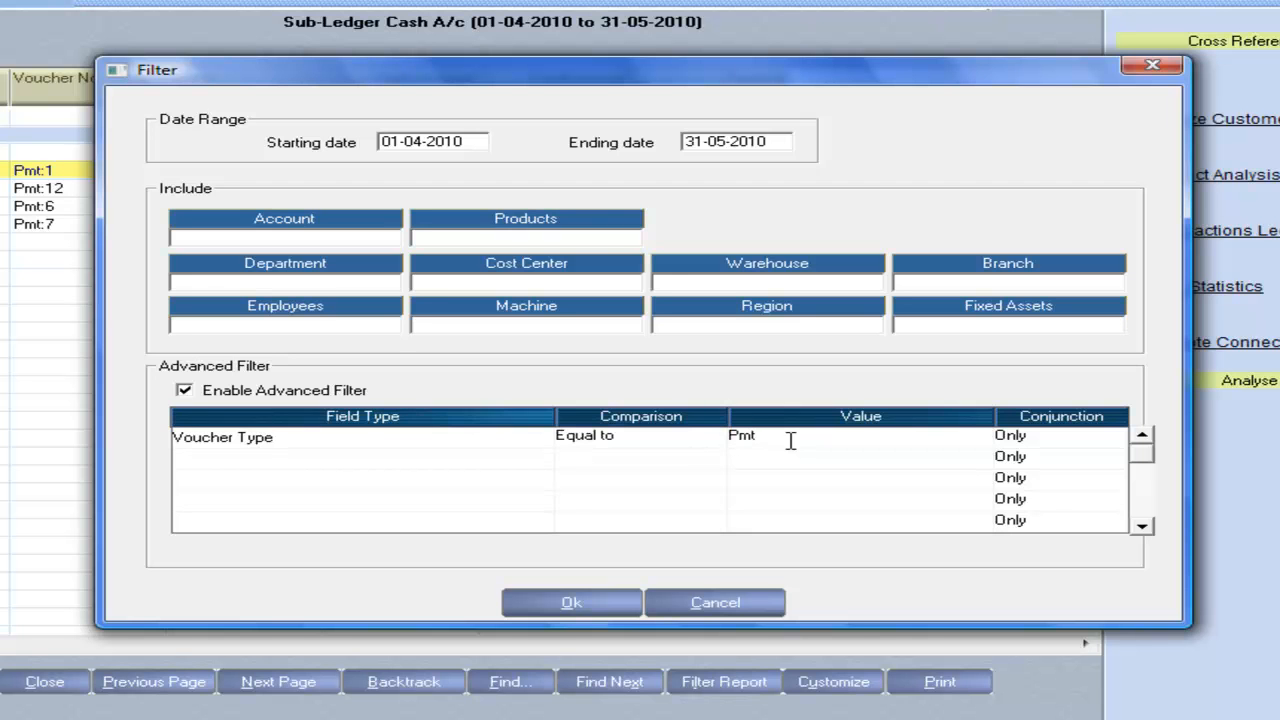
pyautogui.click(571, 602)
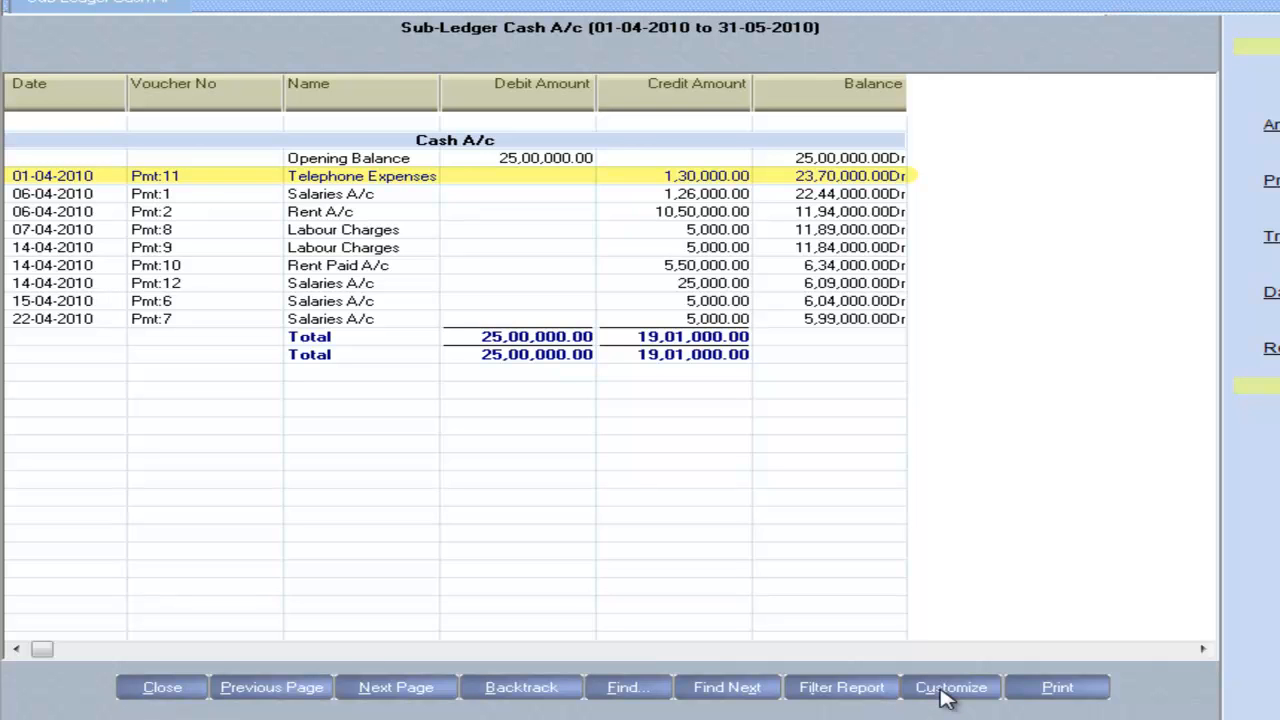
pyautogui.press('Escape')
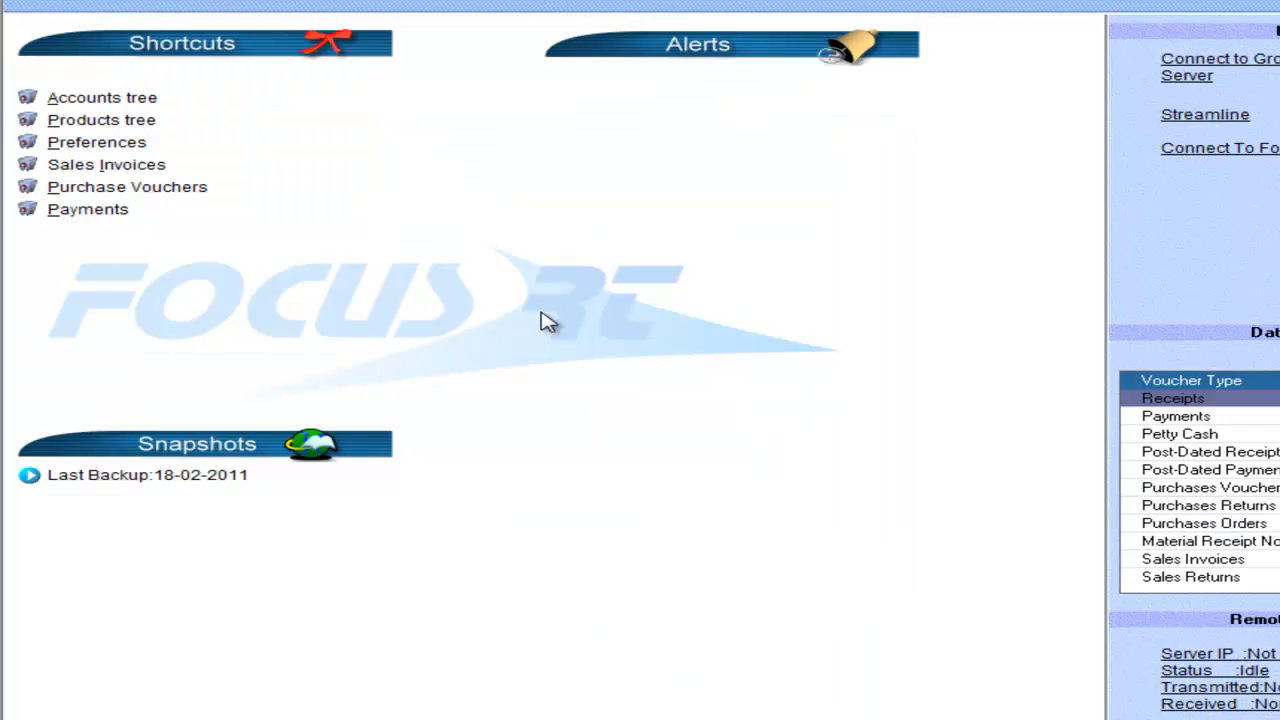
pyautogui.click(314, 34)
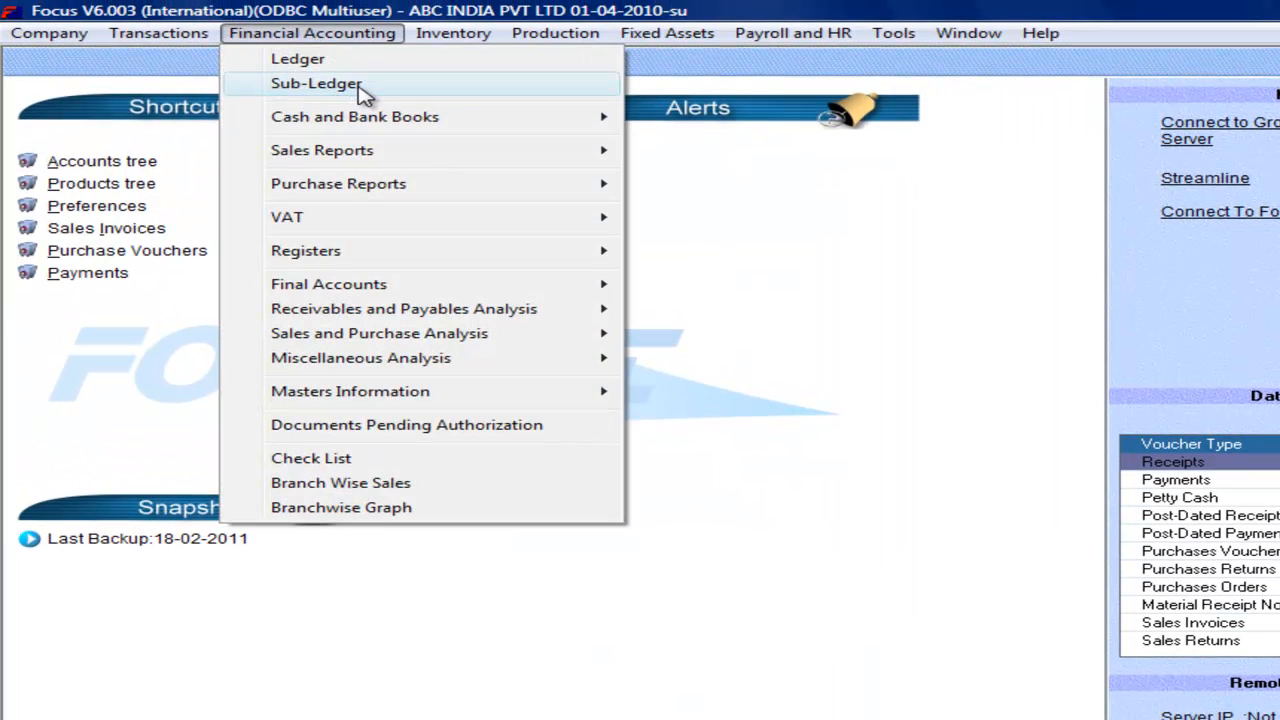
pyautogui.click(359, 87)
pyautogui.press('Escape')
pyautogui.click(354, 35)
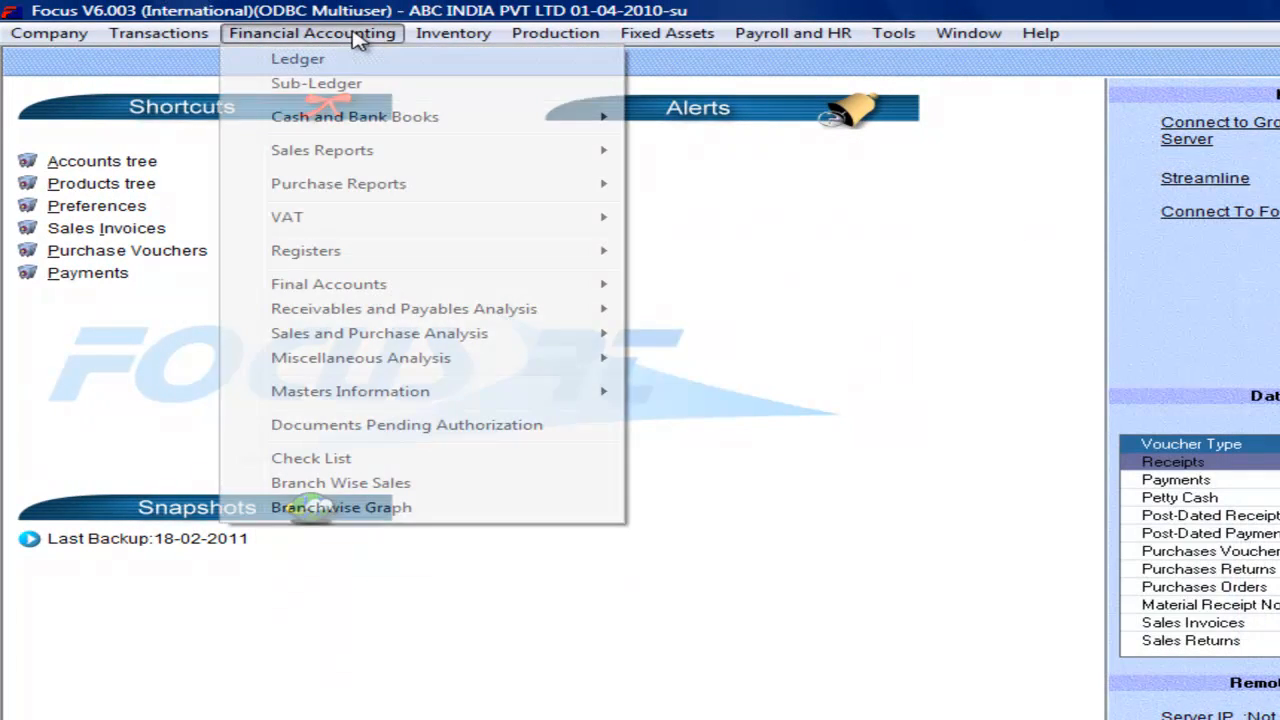
pyautogui.click(360, 70)
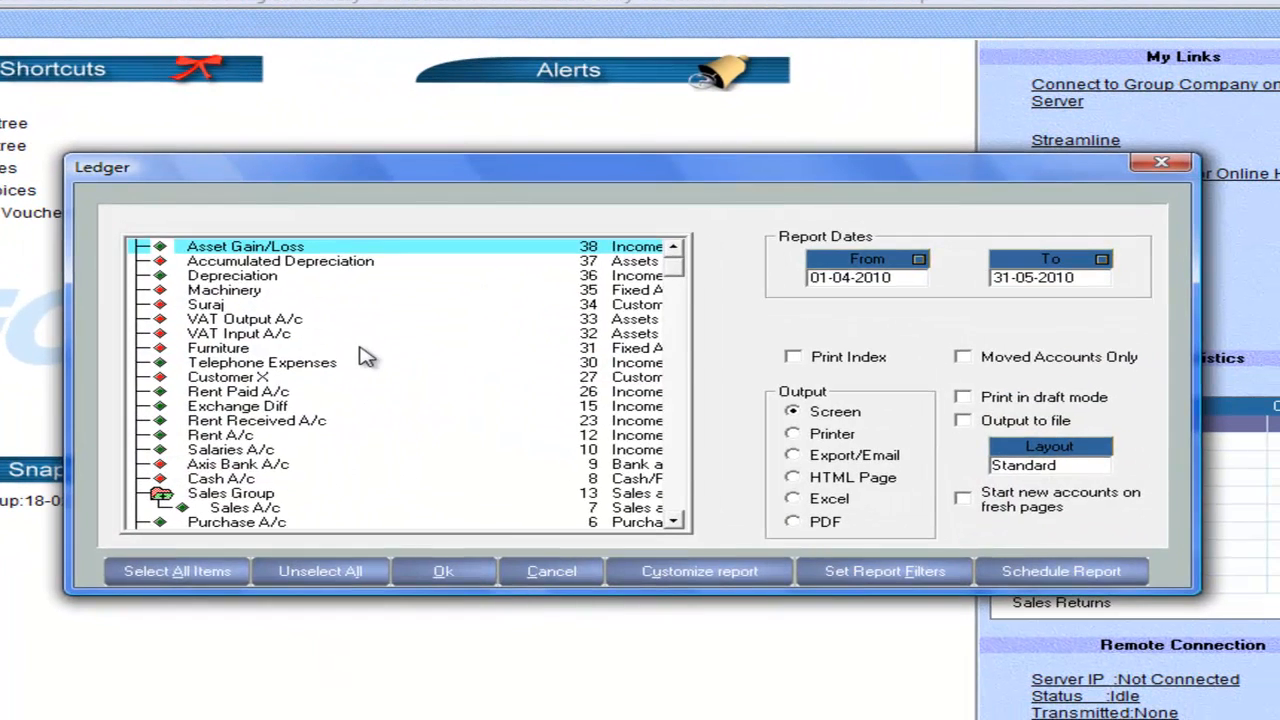
pyautogui.click(540, 568)
# Step: Run the Ledger report on screen for all listed accounts and page forward through to its last page
pyautogui.click(223, 7)
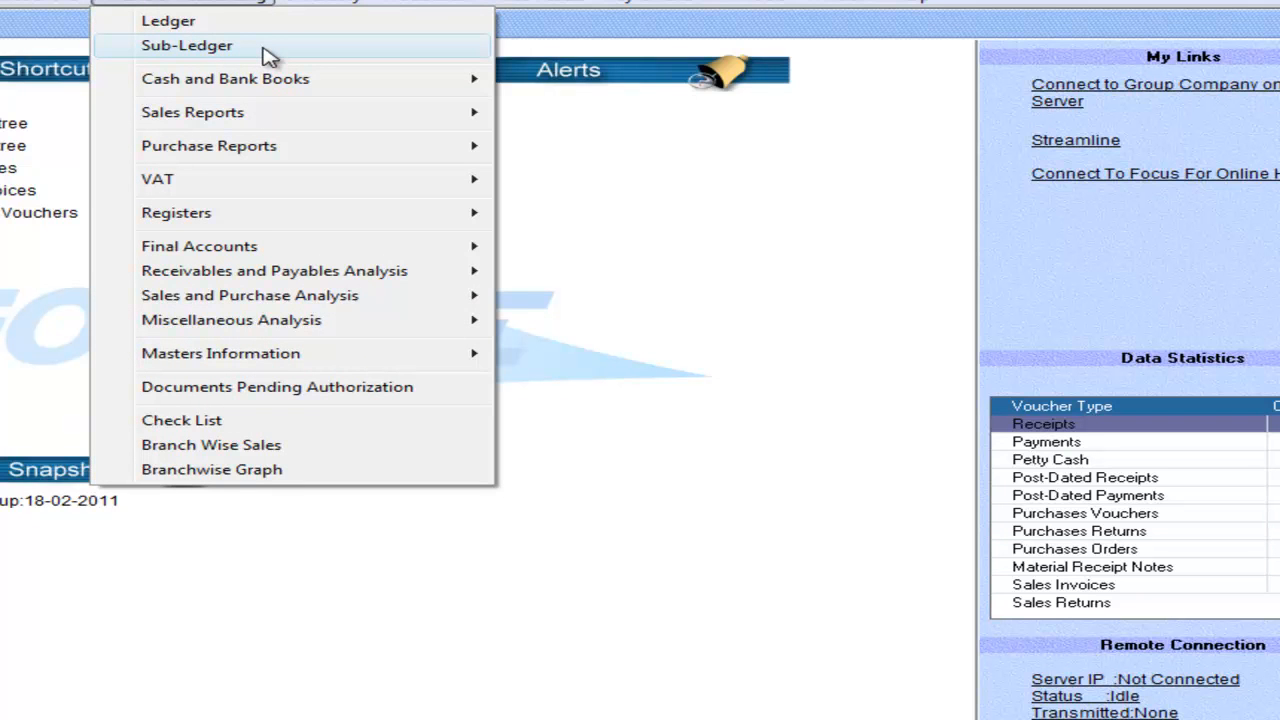
pyautogui.click(240, 28)
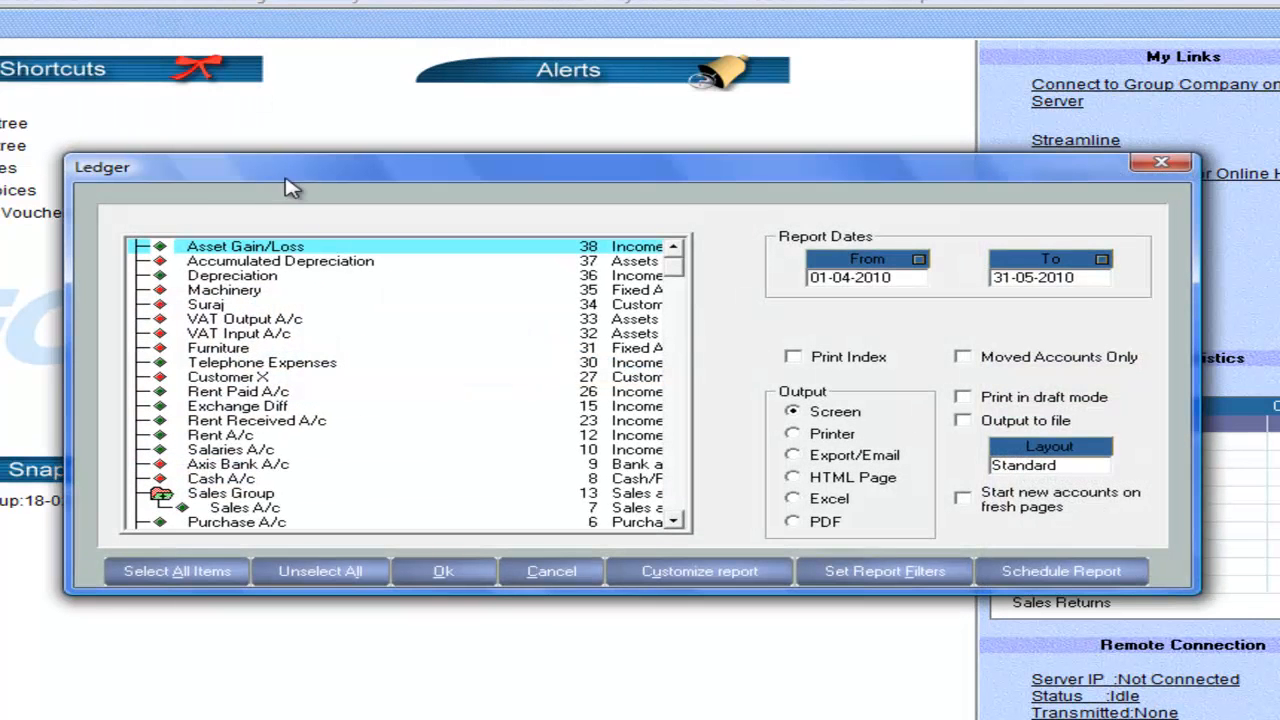
pyautogui.press('space')
pyautogui.press('space')
pyautogui.press('space')
pyautogui.press('space')
pyautogui.press('space')
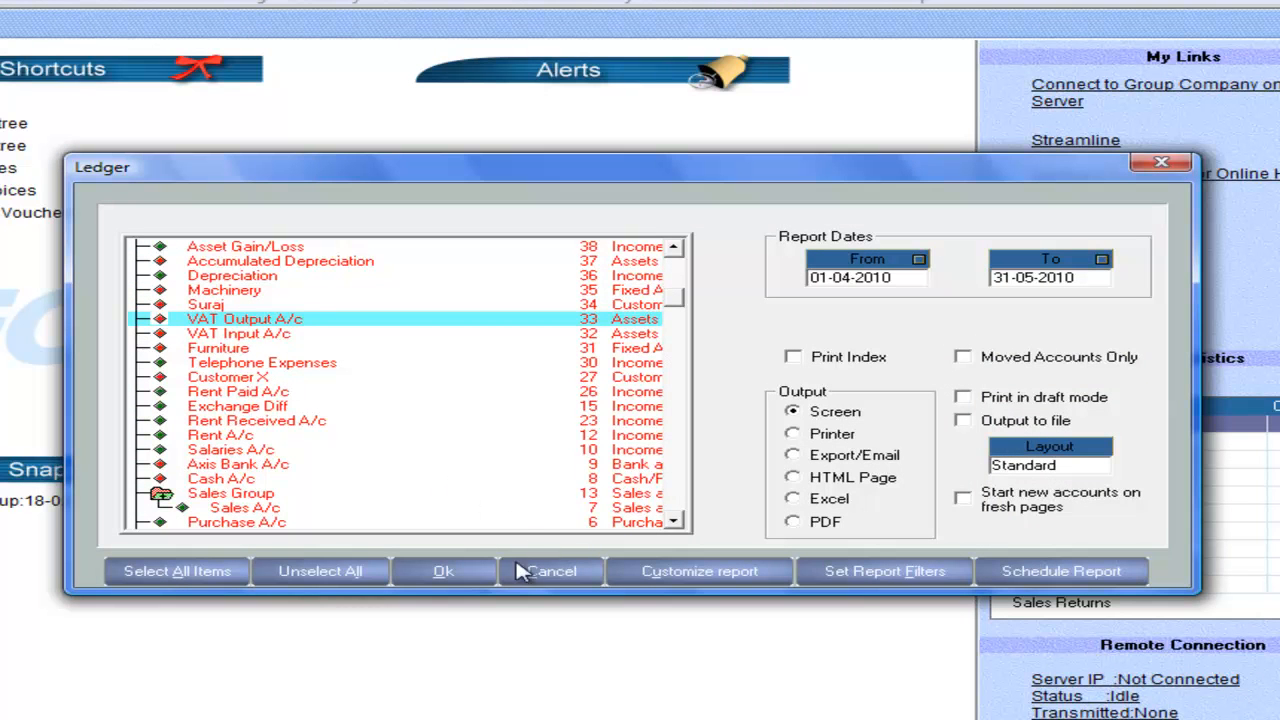
pyautogui.click(450, 576)
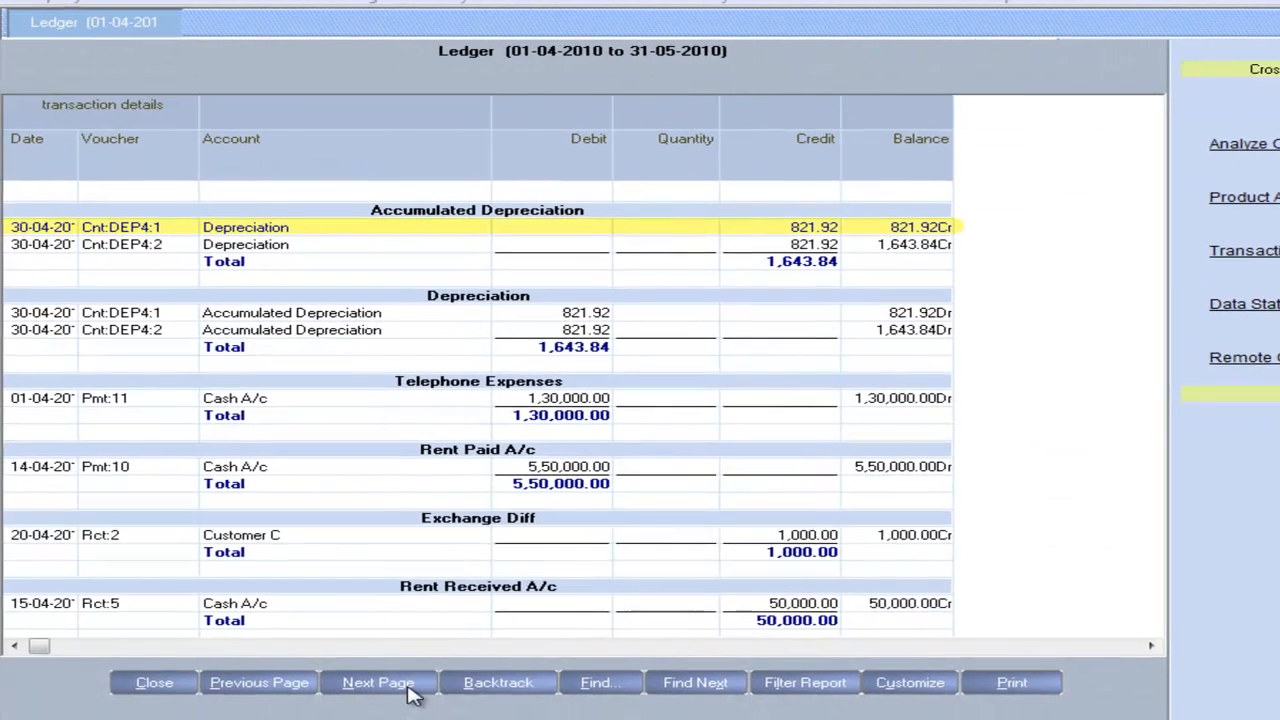
pyautogui.click(330, 705)
pyautogui.click(330, 705)
pyautogui.click(330, 705)
pyautogui.click(411, 688)
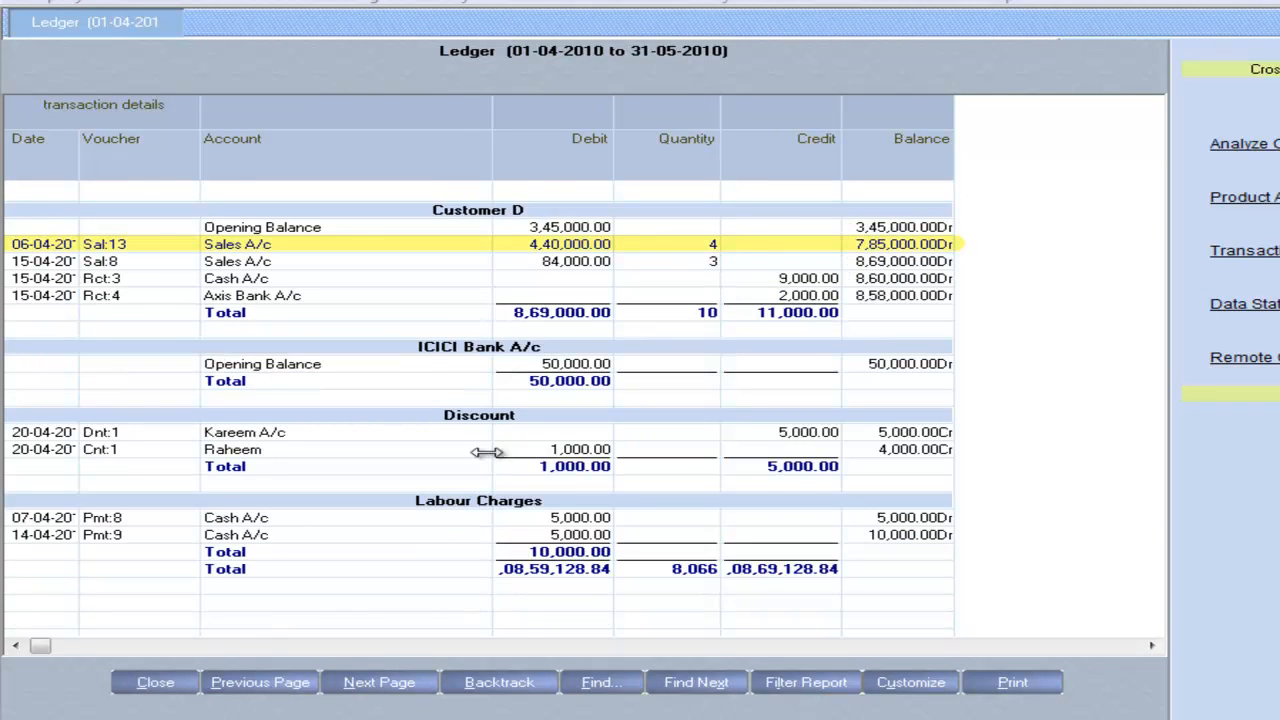
# Step: Close the Ledger report and run the Cash Book report on screen for Cash A/c
pyautogui.press('Escape')
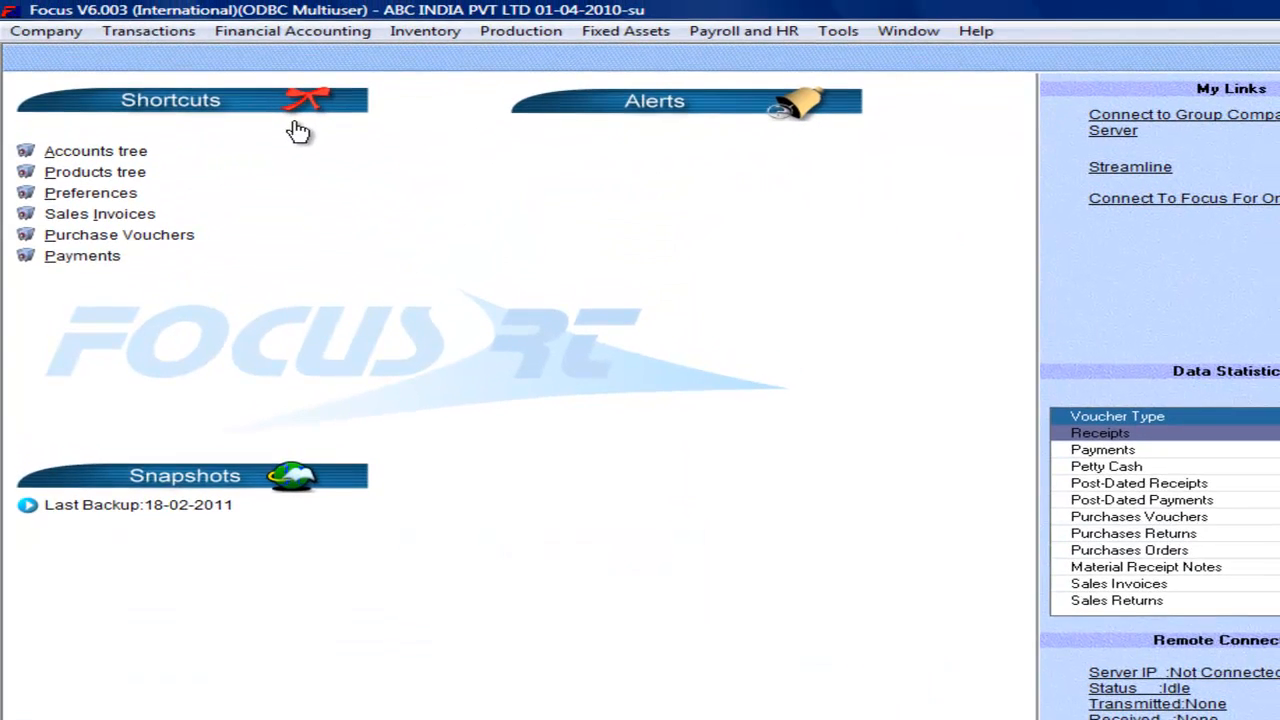
pyautogui.click(318, 33)
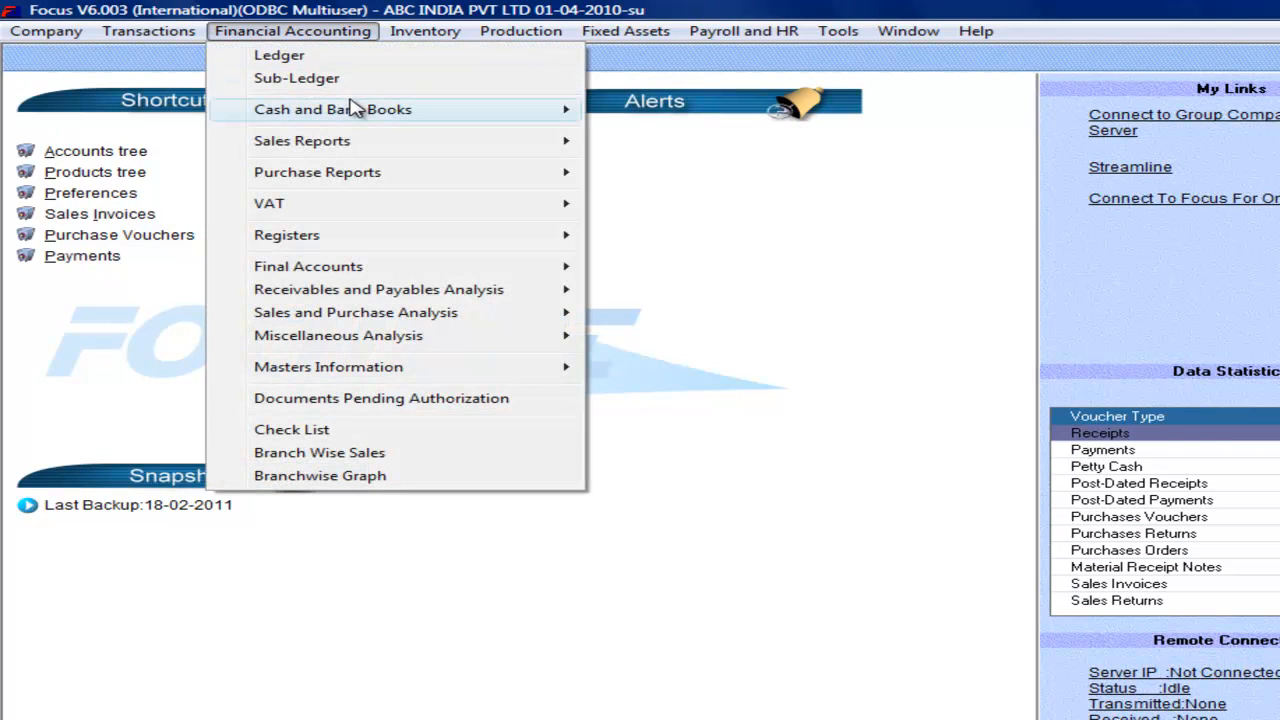
pyautogui.moveTo(410, 112)
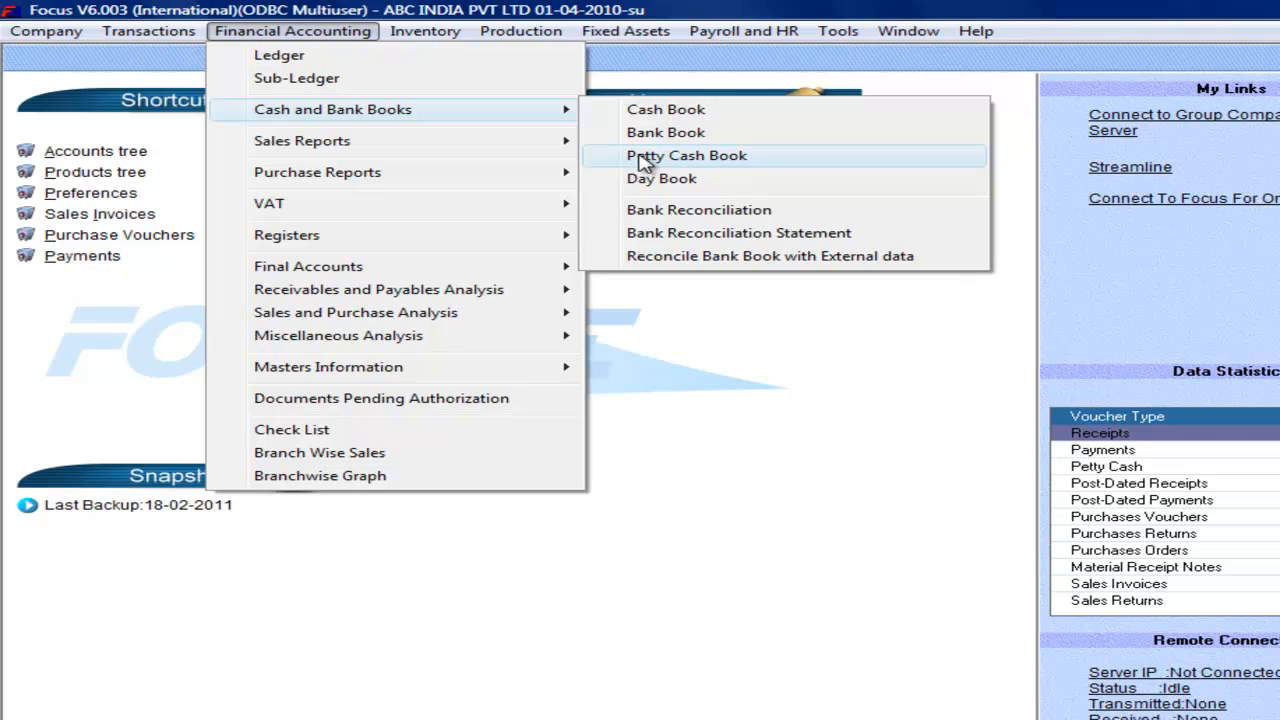
pyautogui.click(665, 110)
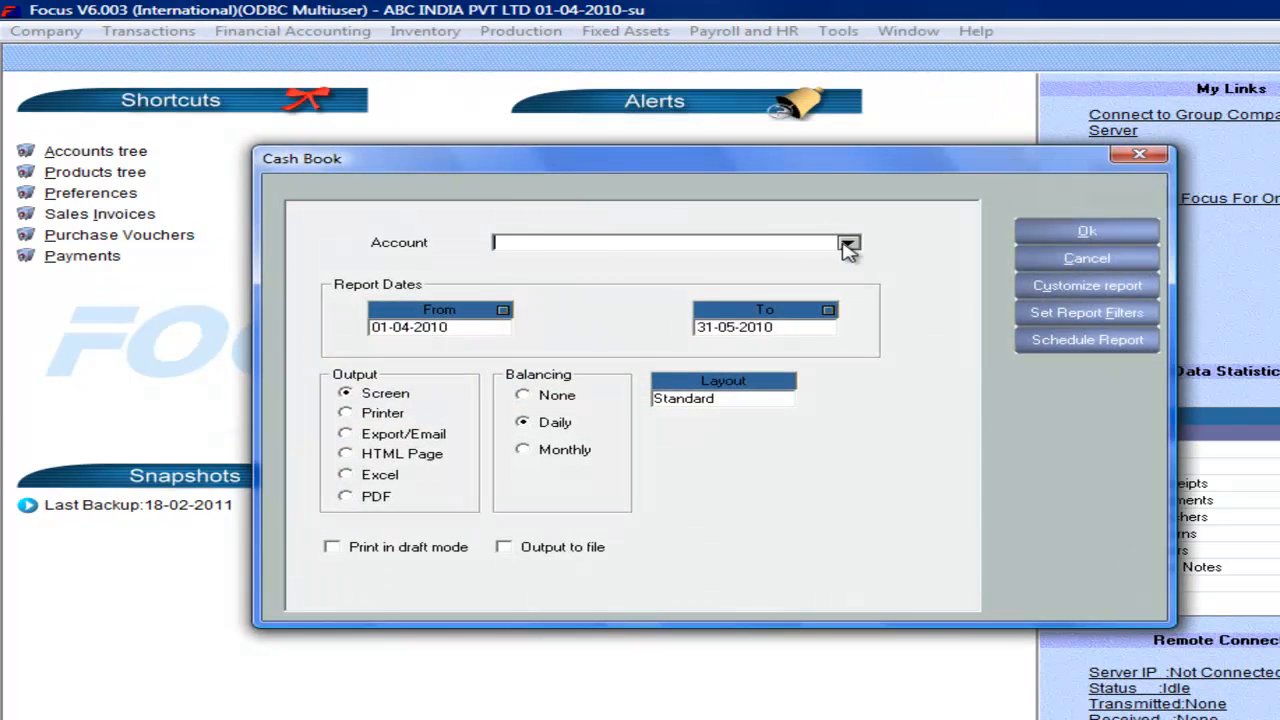
pyautogui.click(847, 242)
pyautogui.click(525, 302)
pyautogui.click(1087, 232)
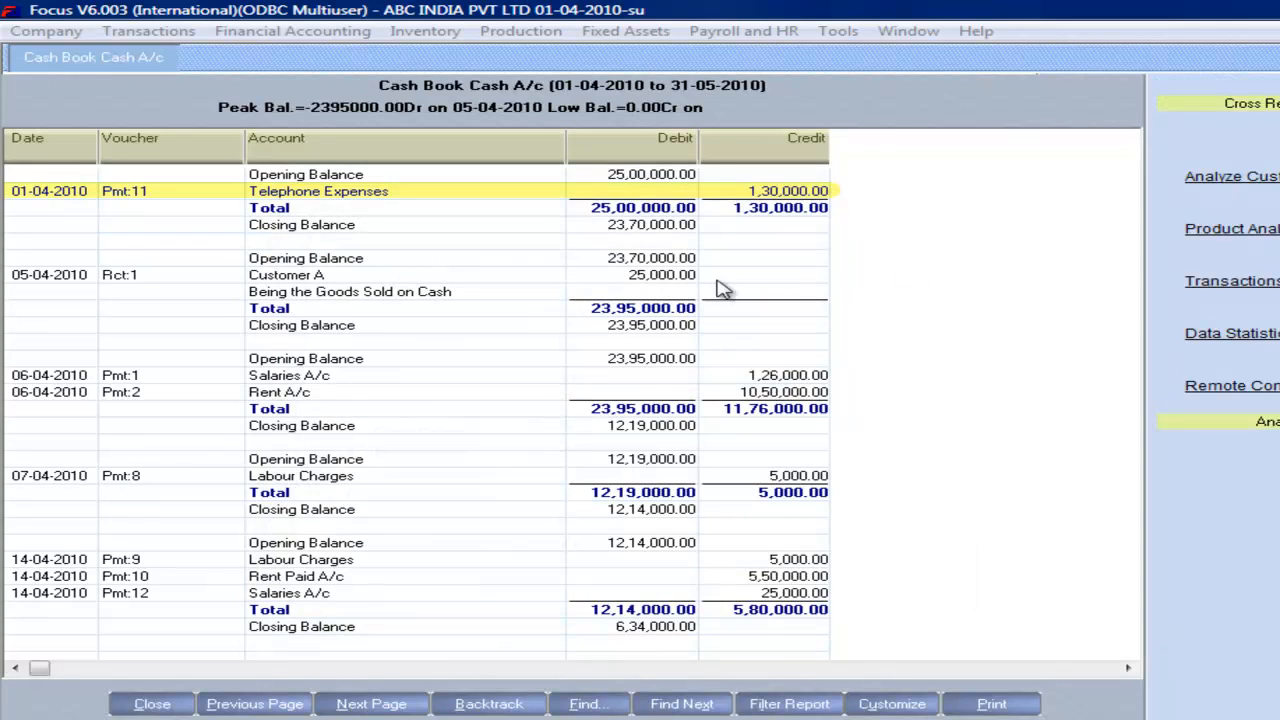
# Step: Compare the first day's closing balance with the next opening balance in the Cash Book, and close the report
pyautogui.click(643, 228)
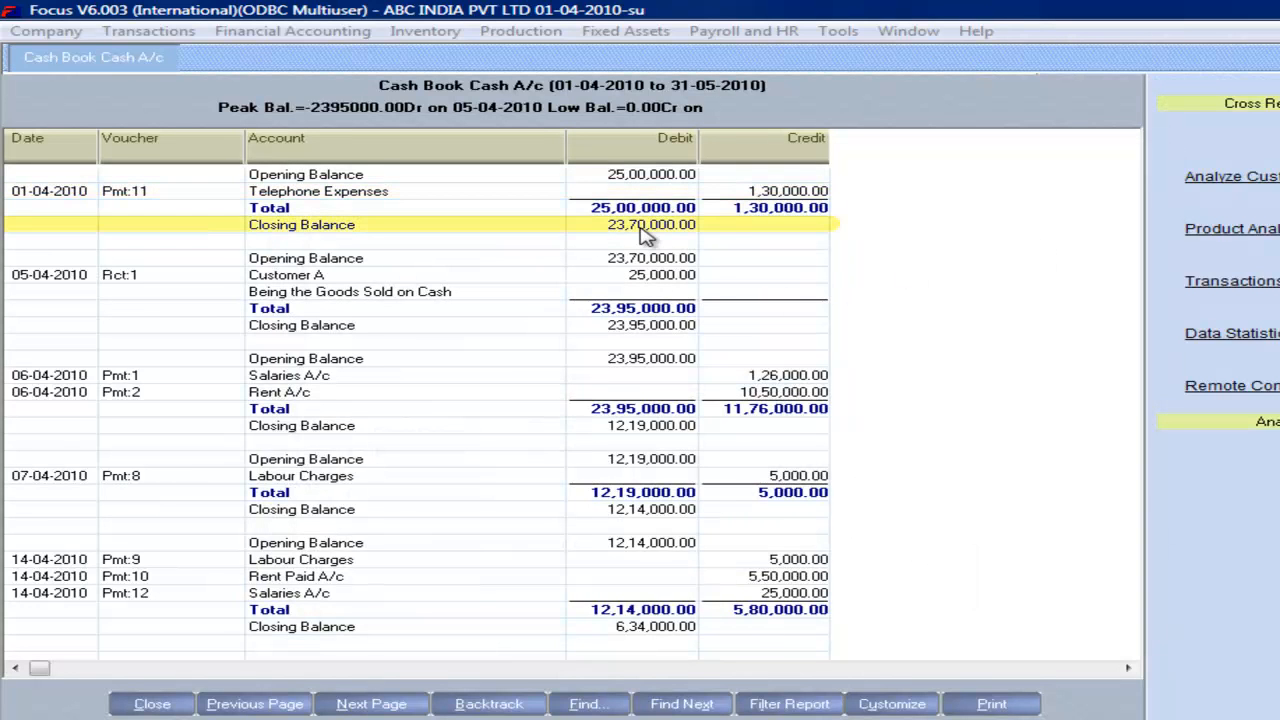
pyautogui.click(350, 261)
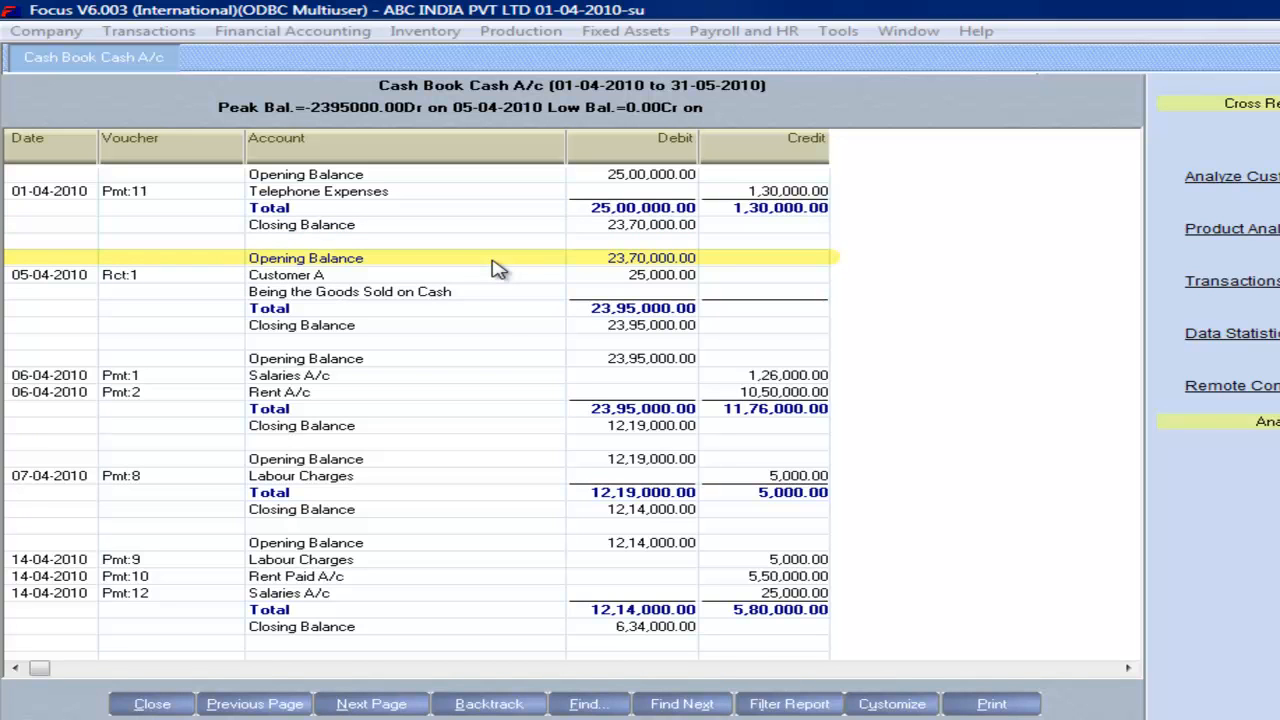
pyautogui.press('Escape')
# Step: Run the Day Book report on screen for 01-04-2010 to 31-05-2010 and close it after viewing
pyautogui.click(292, 31)
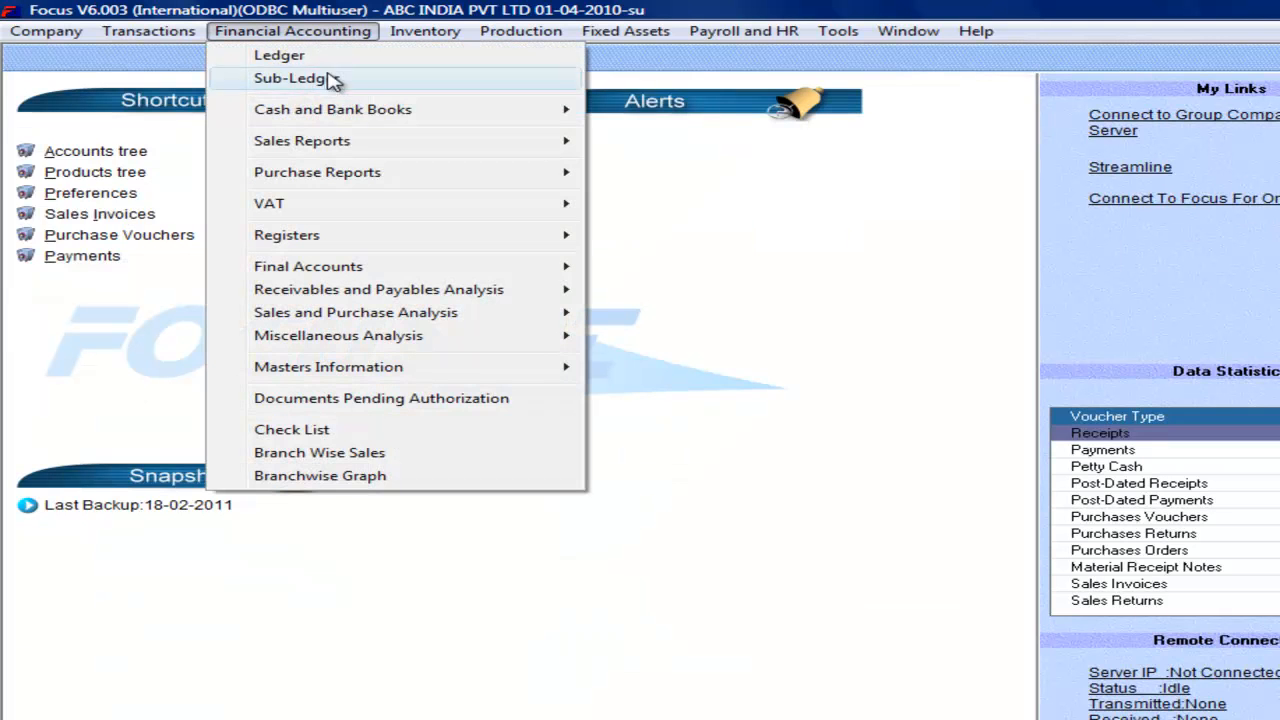
pyautogui.moveTo(358, 116)
pyautogui.click(706, 182)
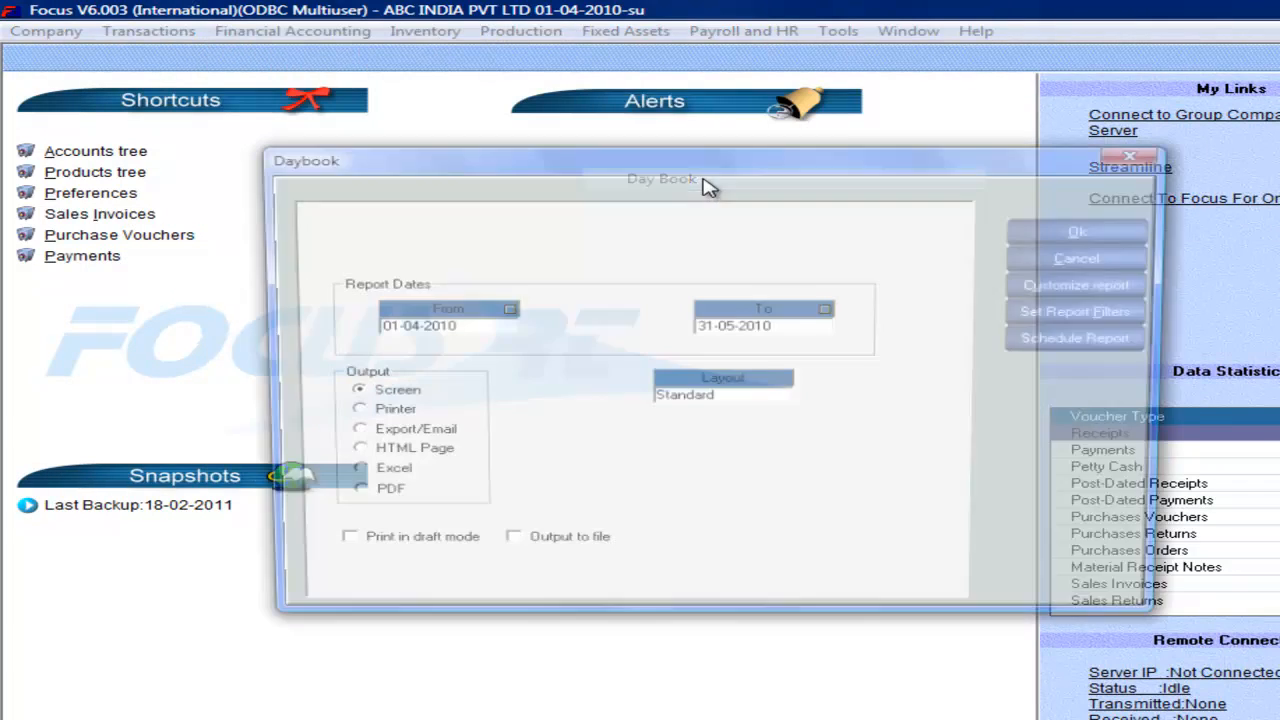
pyautogui.click(1060, 238)
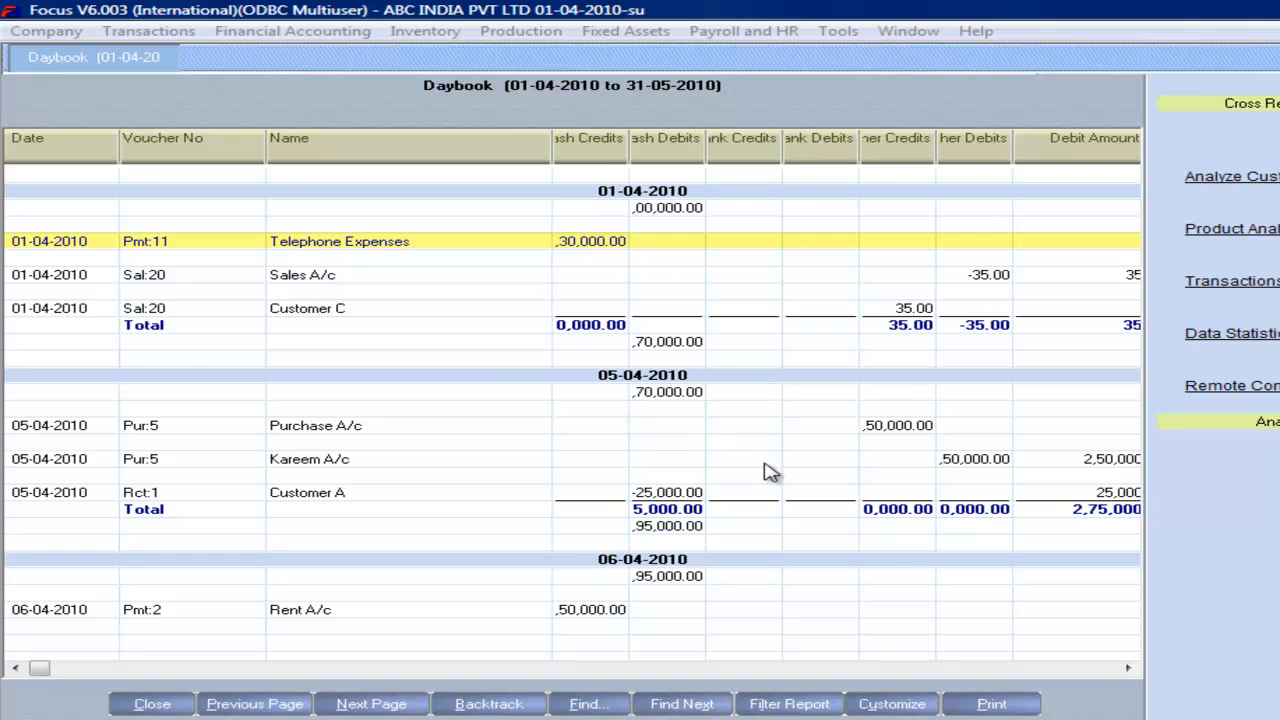
pyautogui.press('Escape')
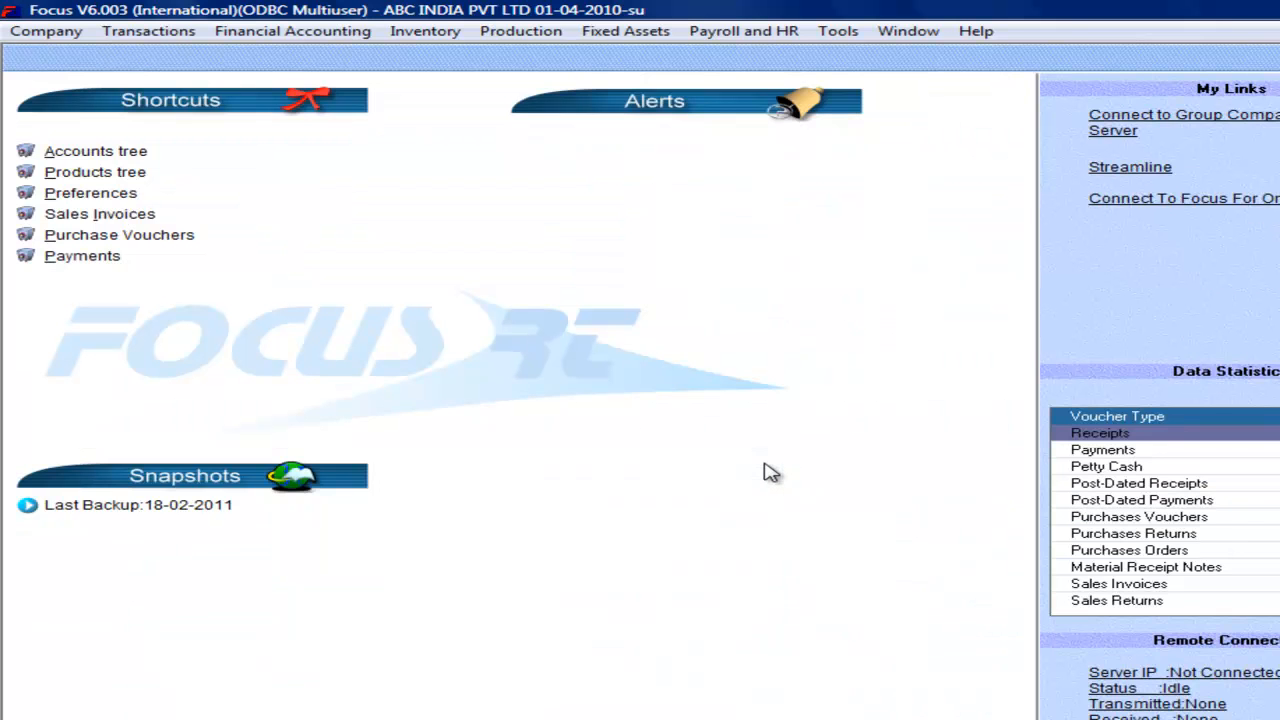
# Step: Open the Bank Reconciliation for ICICI Bank A/c for 01-04-2010 to 31-05-2010
pyautogui.click(330, 33)
pyautogui.moveTo(390, 109)
pyautogui.click(735, 211)
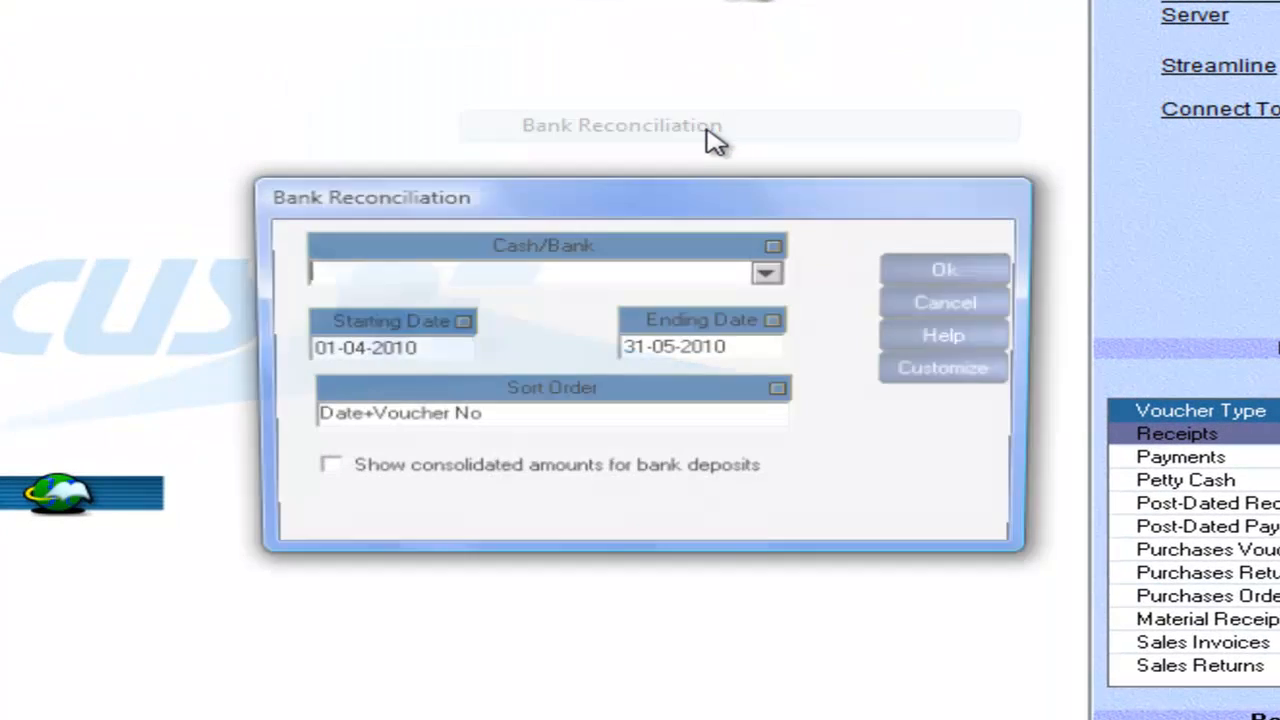
pyautogui.click(776, 279)
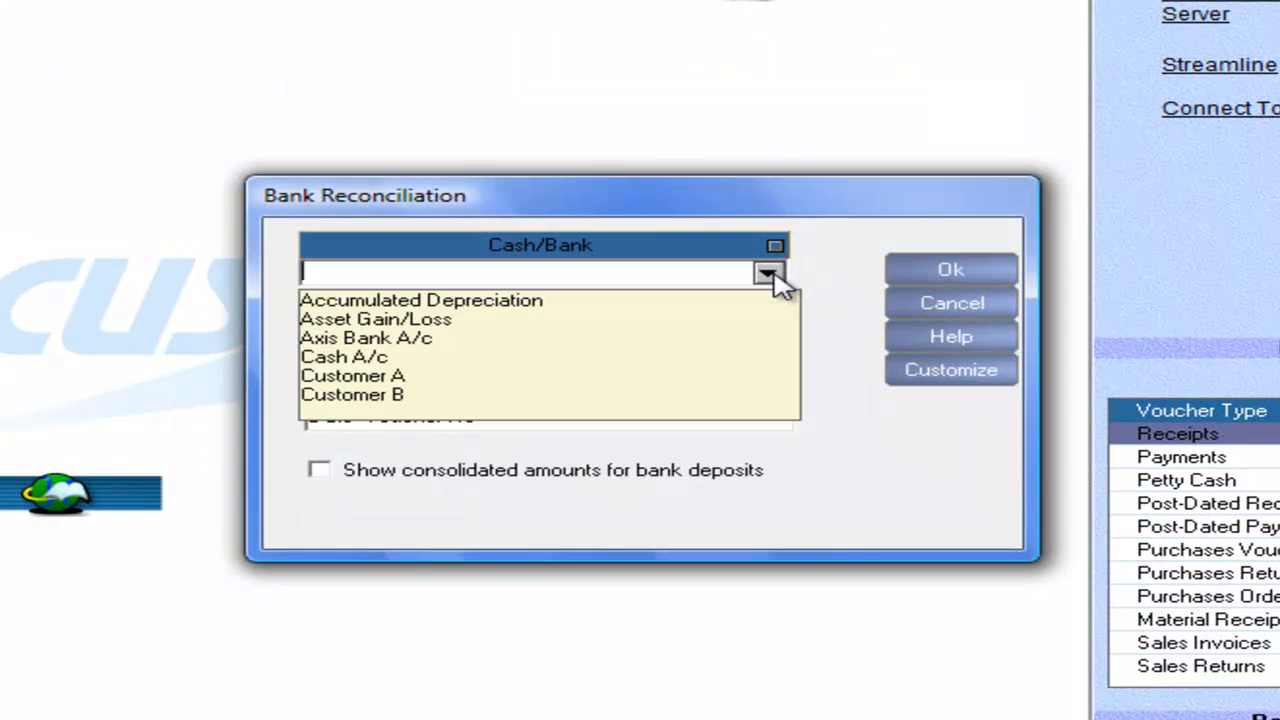
pyautogui.write('ic')
pyautogui.press('Return')
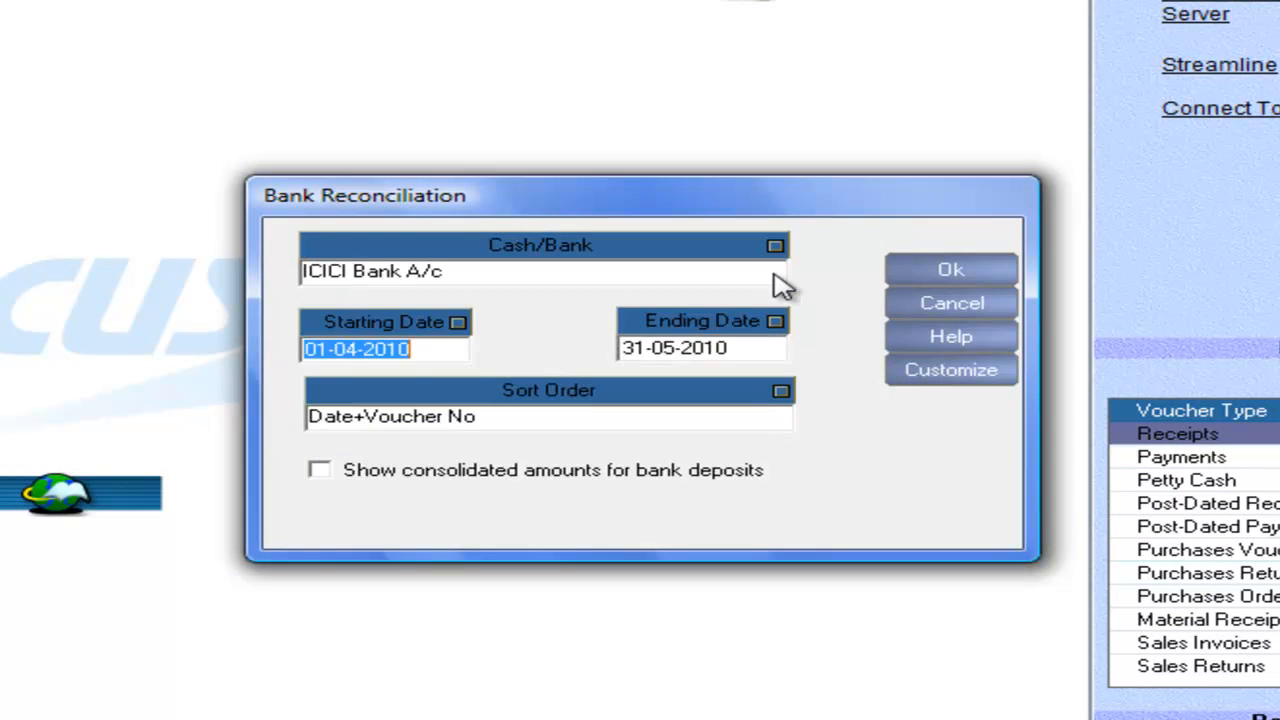
pyautogui.click(954, 271)
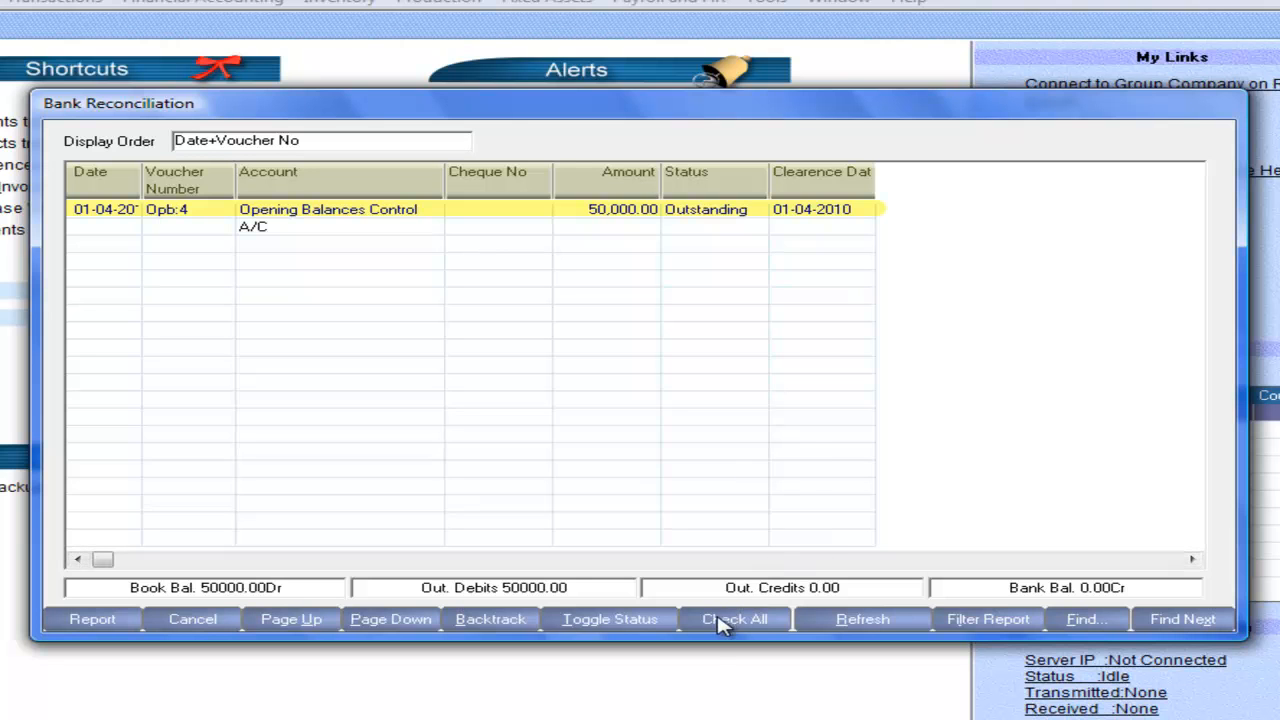
# Step: Toggle the status of the Opb:4 entry between Cleared and Outstanding twice, returning it to Outstanding
pyautogui.click(620, 620)
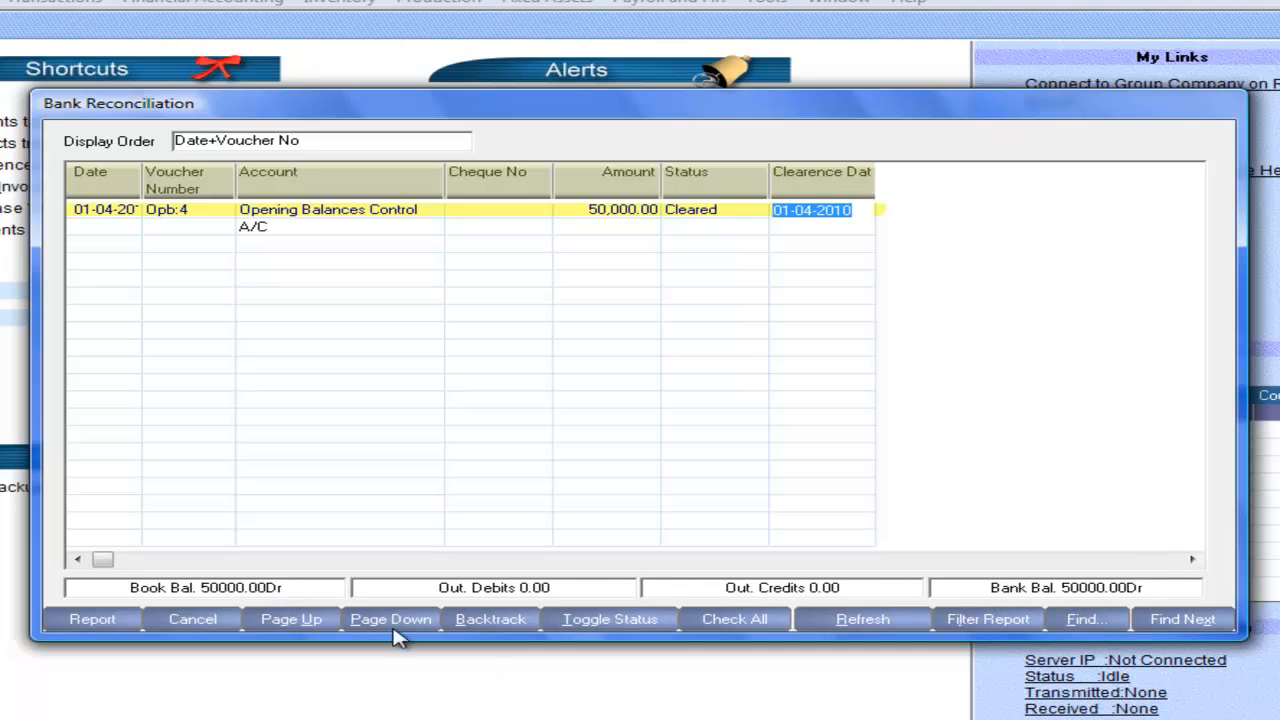
pyautogui.click(621, 624)
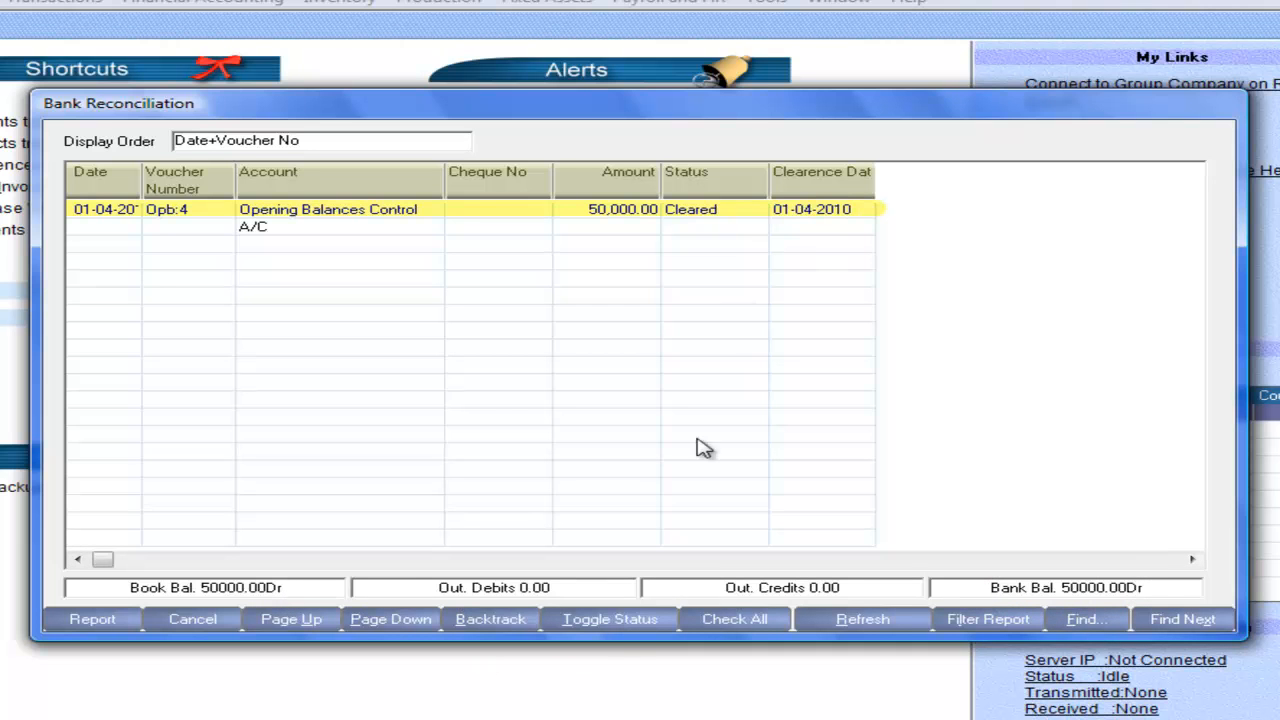
pyautogui.click(622, 622)
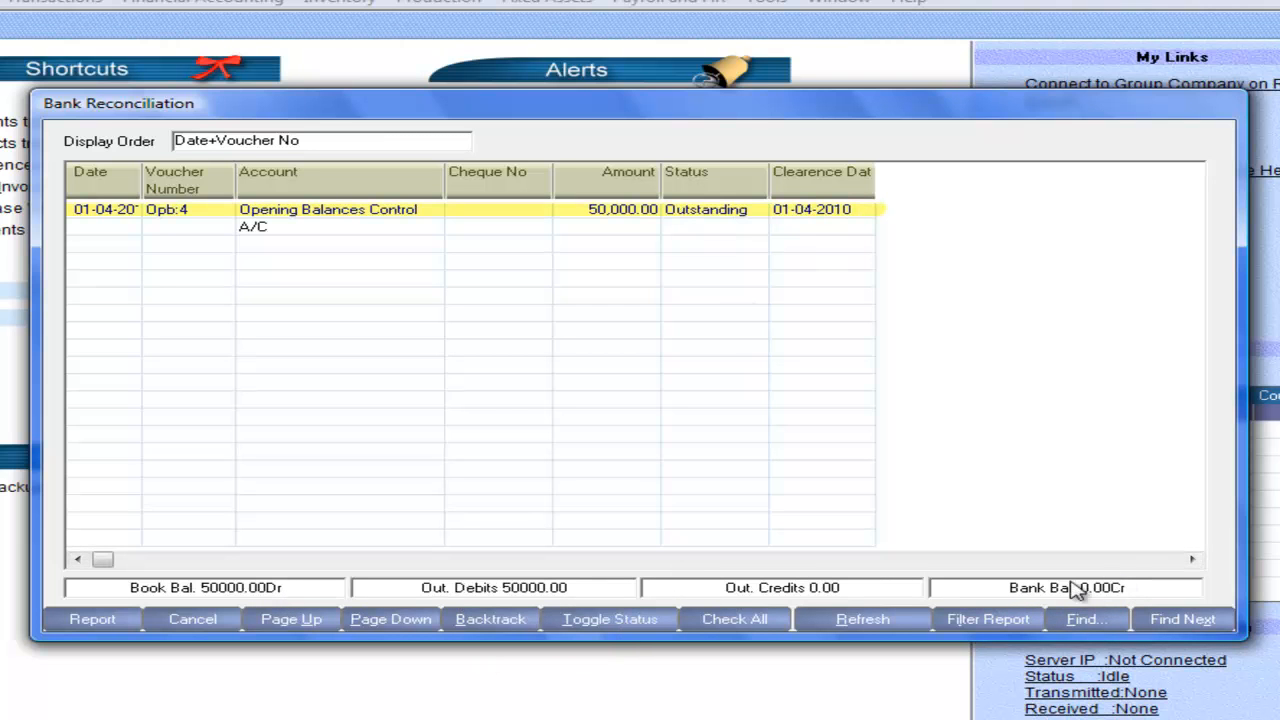
pyautogui.click(605, 624)
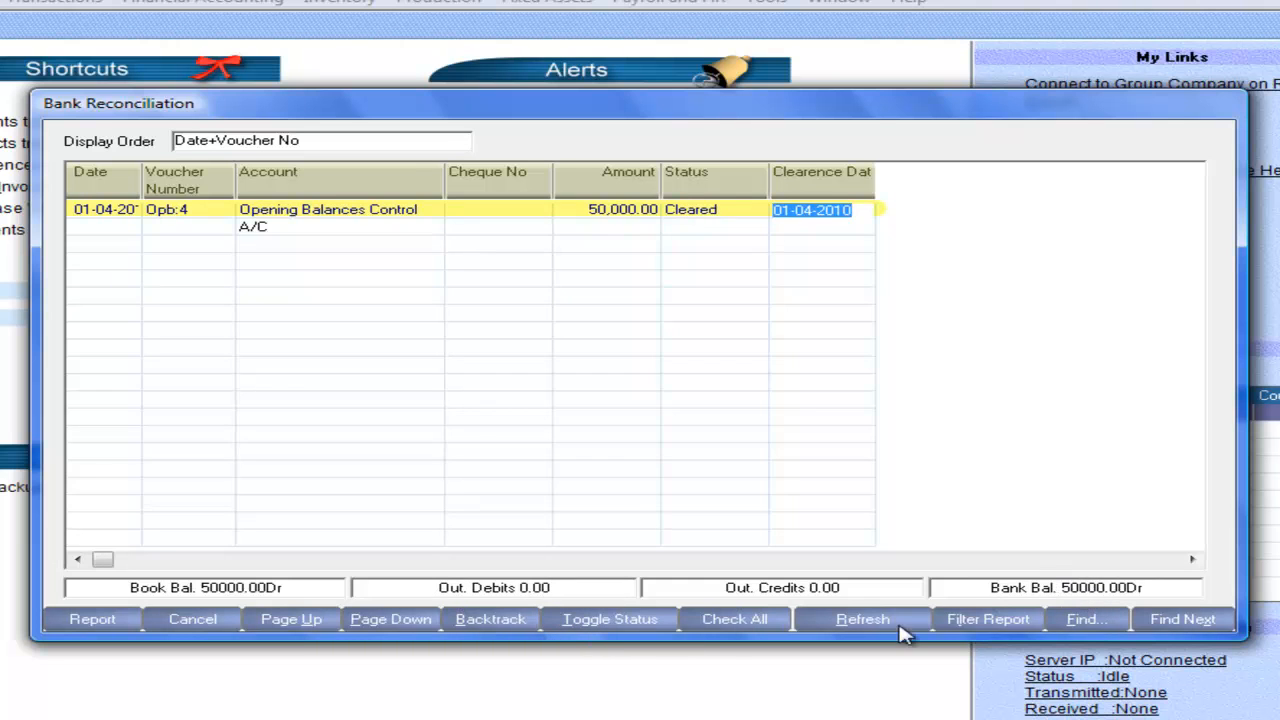
pyautogui.click(632, 624)
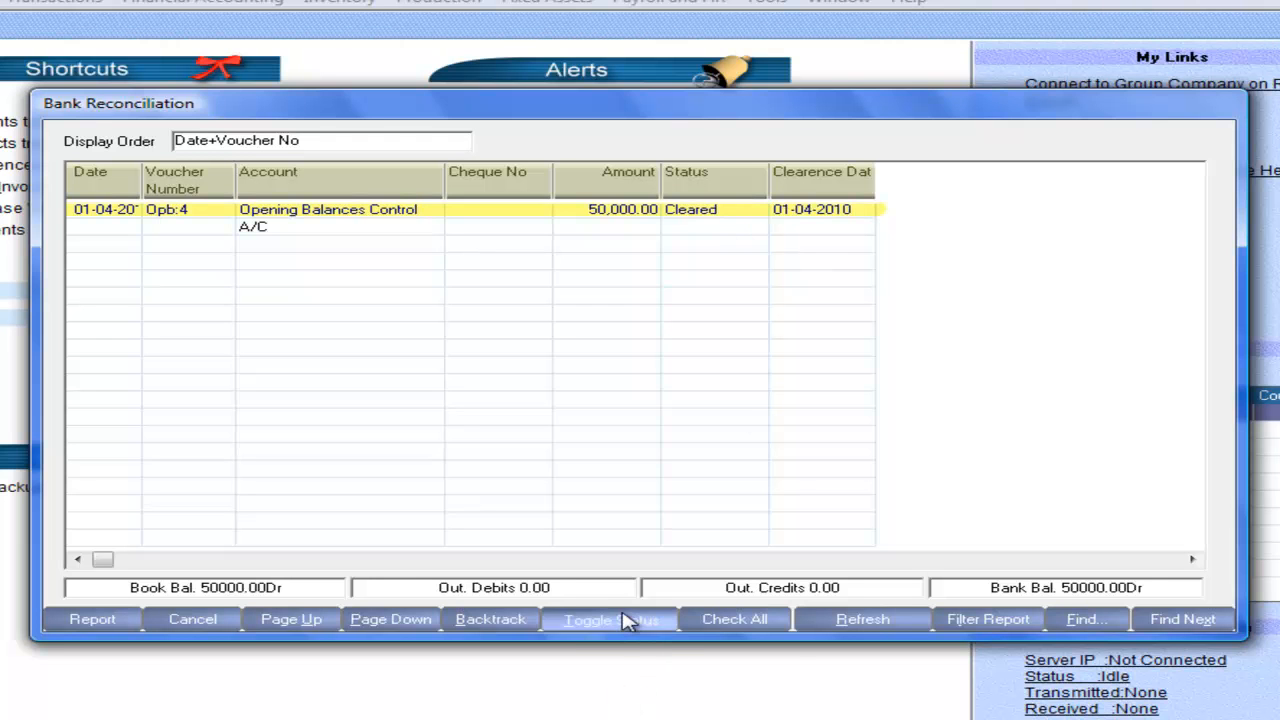
pyautogui.click(626, 621)
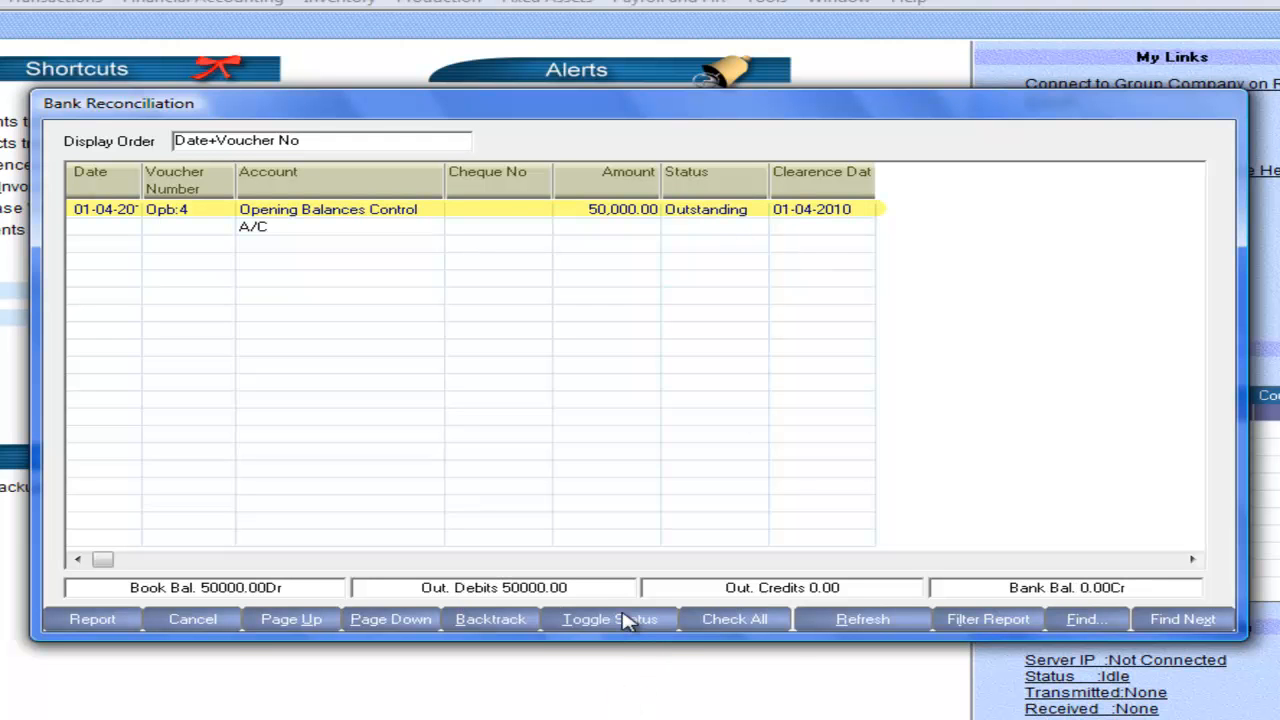
# Step: Generate the Bank Reconciliation Statement on screen for ICICI Bank A/c from the reconciliation and close it after viewing
pyautogui.click(116, 621)
pyautogui.click(777, 217)
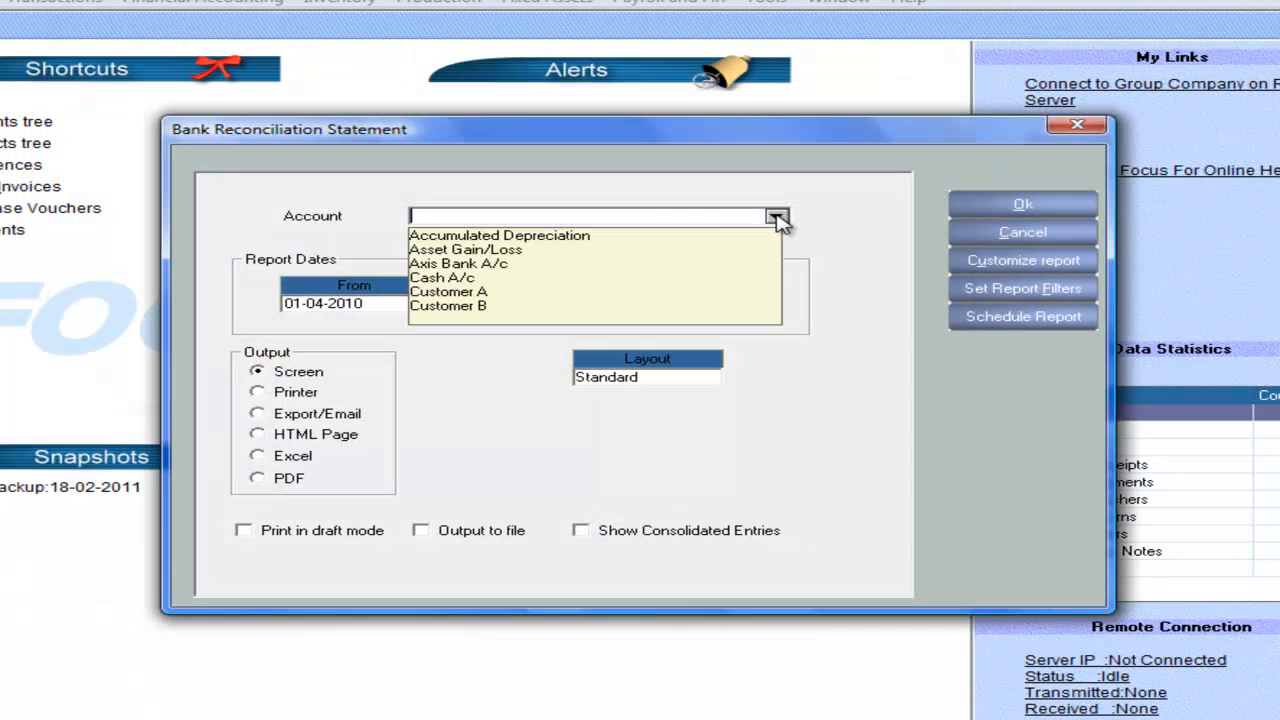
pyautogui.write('ic')
pyautogui.press('Return')
pyautogui.press('Return')
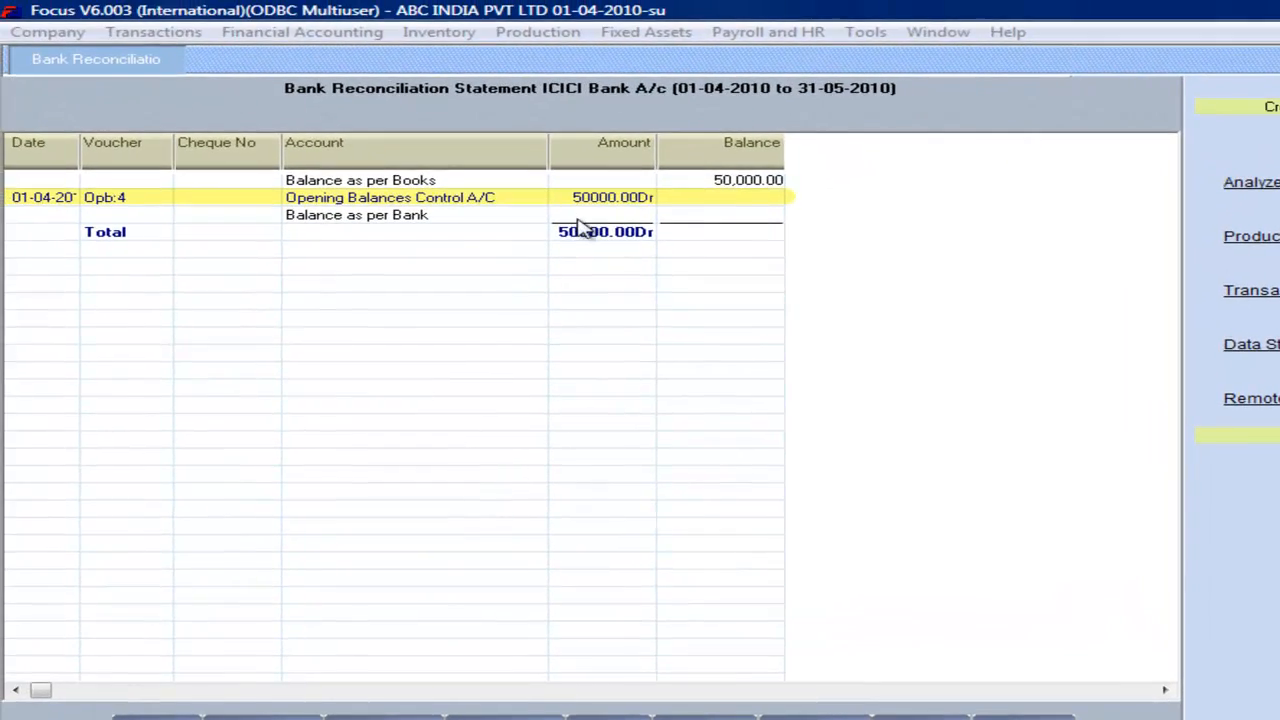
pyautogui.press('Escape')
# Step: Run the Sales Register report on screen for Sales A/c
pyautogui.click(302, 32)
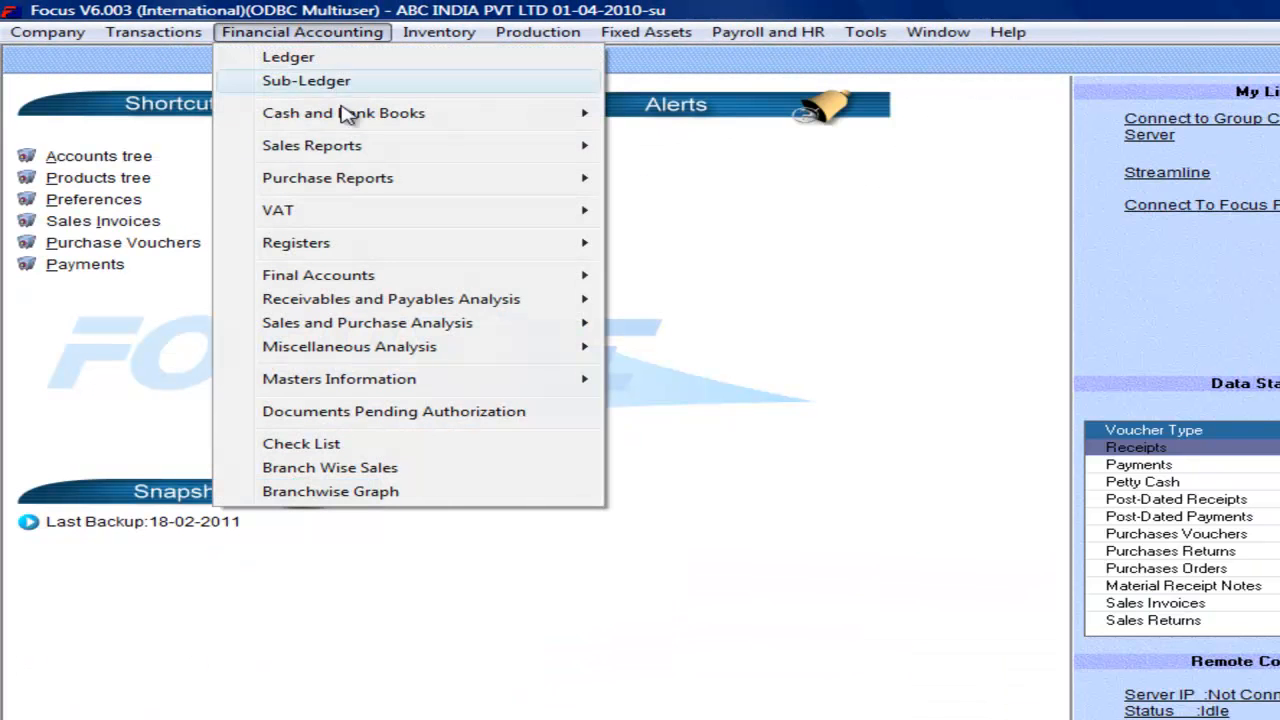
pyautogui.moveTo(500, 157)
pyautogui.click(698, 146)
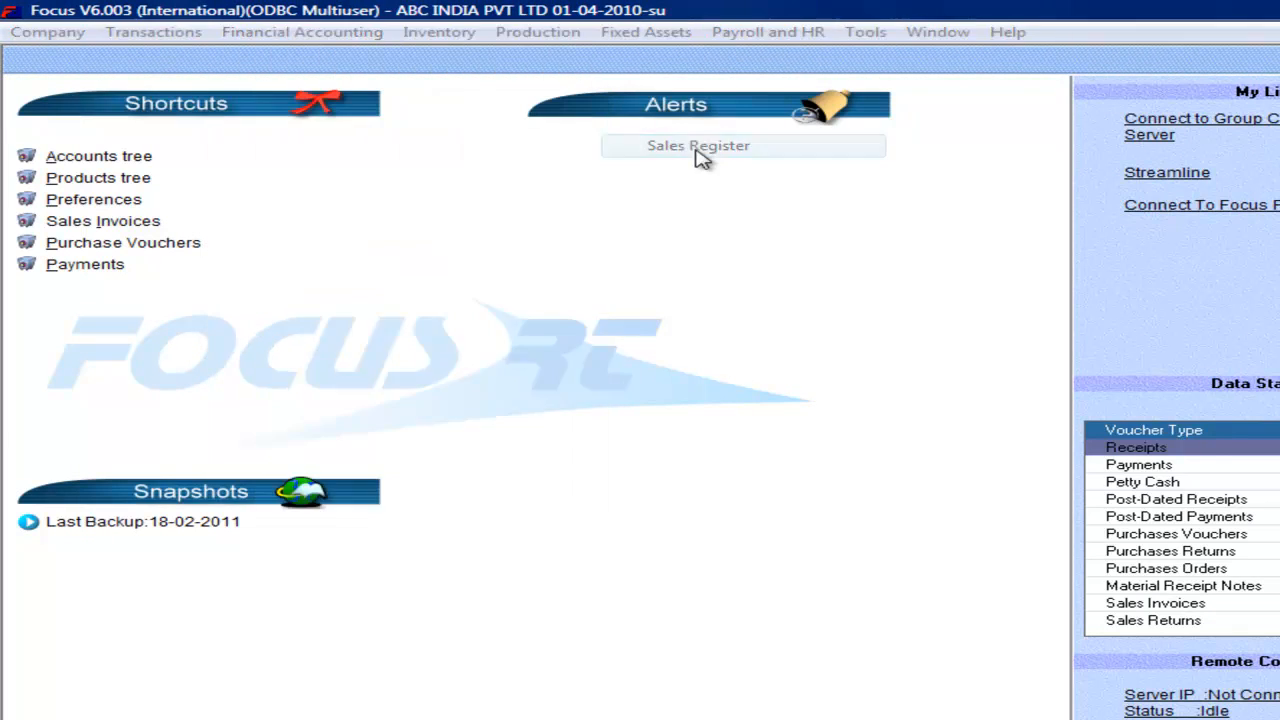
pyautogui.write('sa')
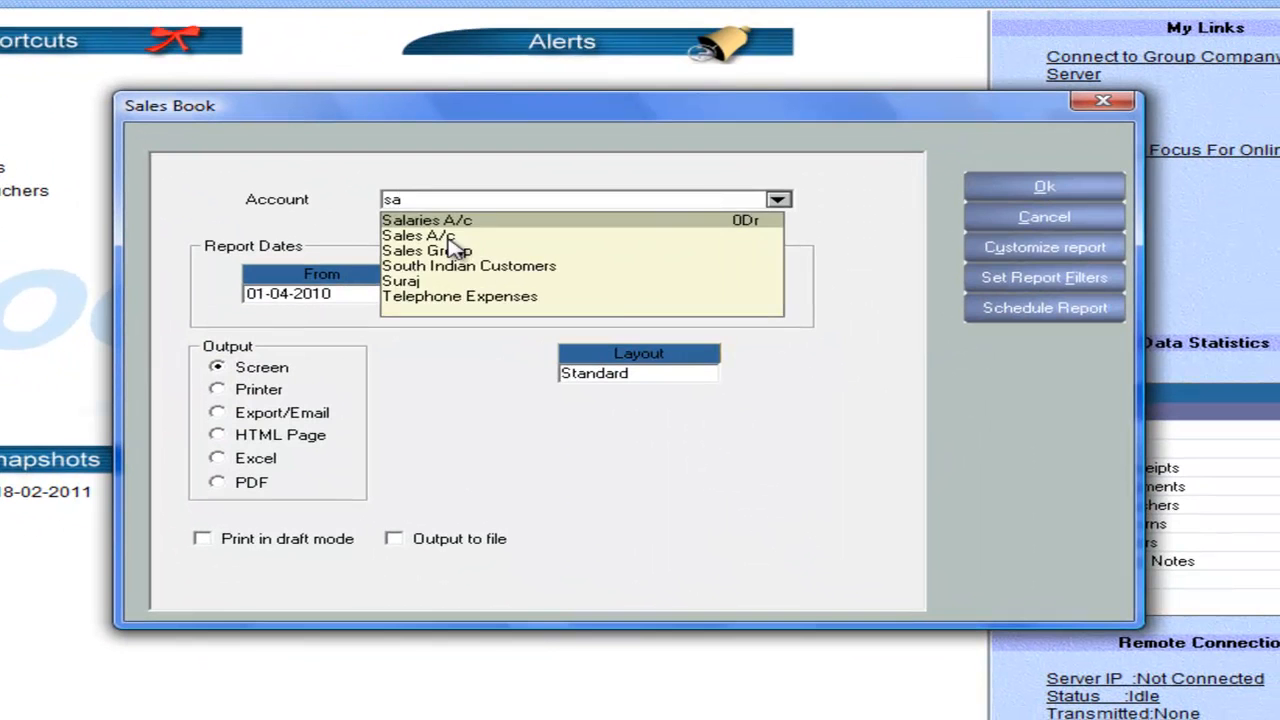
pyautogui.click(449, 237)
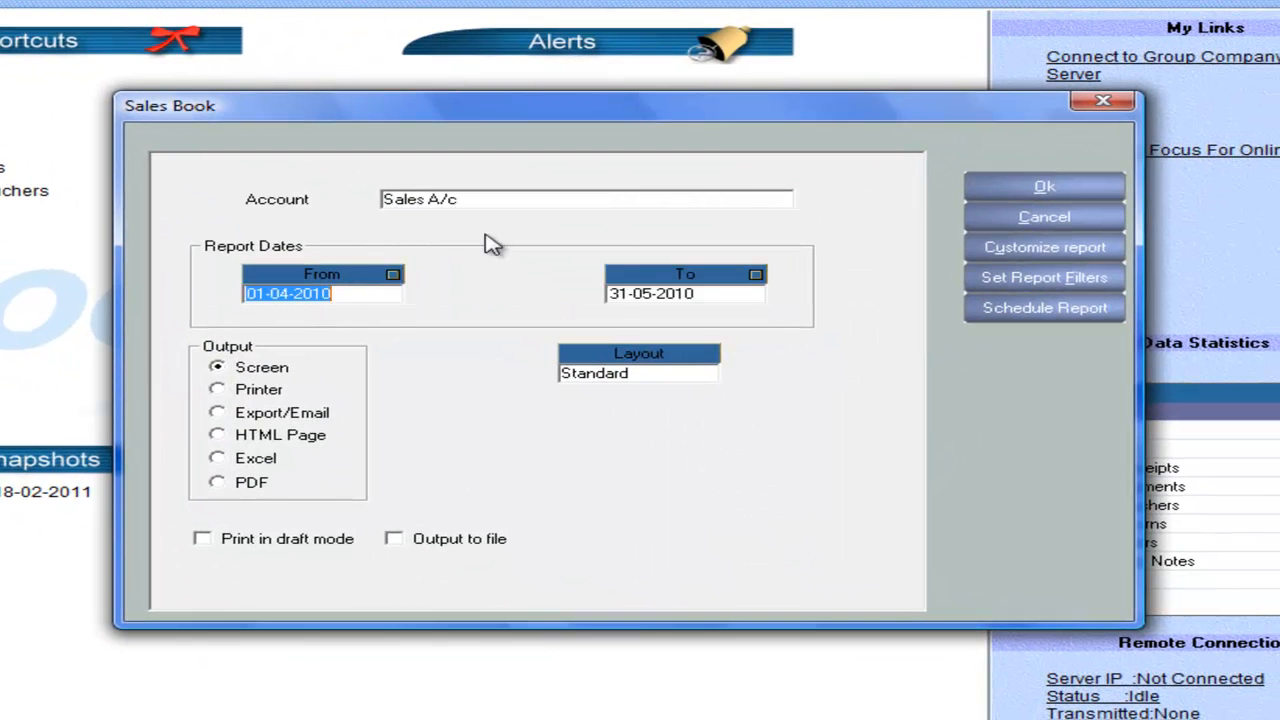
pyautogui.click(1027, 193)
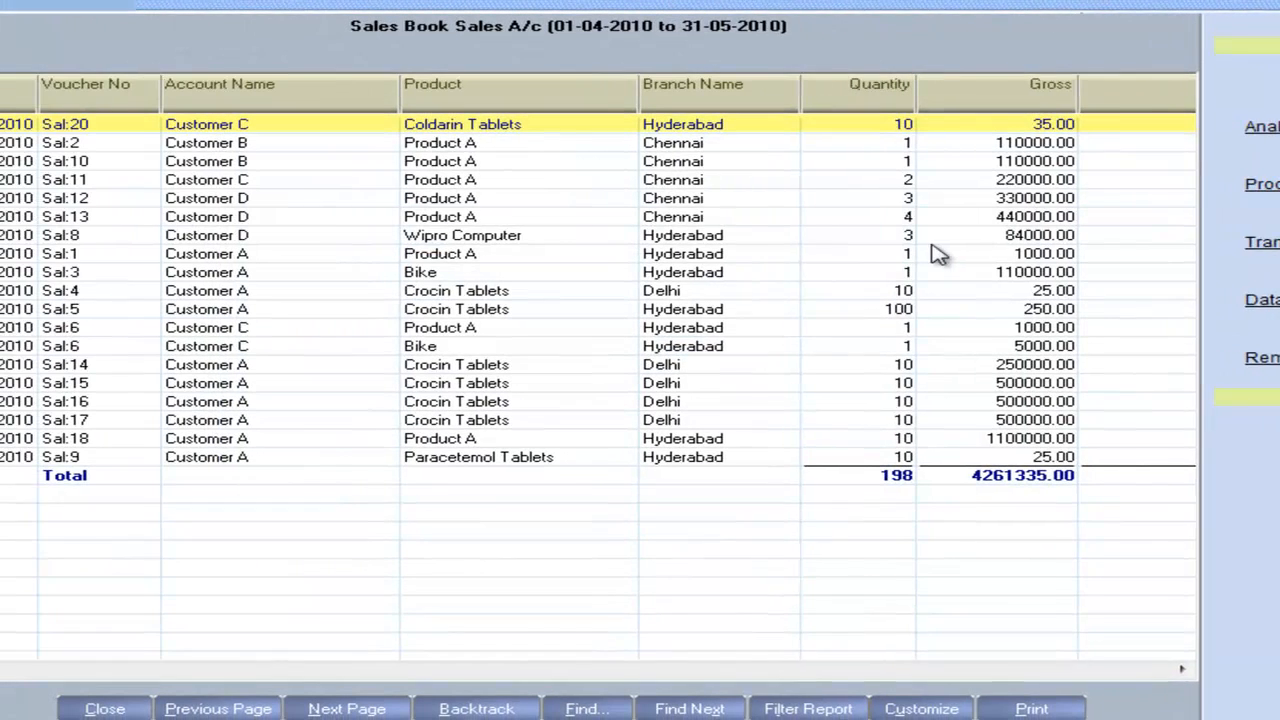
# Step: View the Sales Book total and the source invoice of the Sal:6 Product A entry, and close both invoice and report
pyautogui.click(1030, 476)
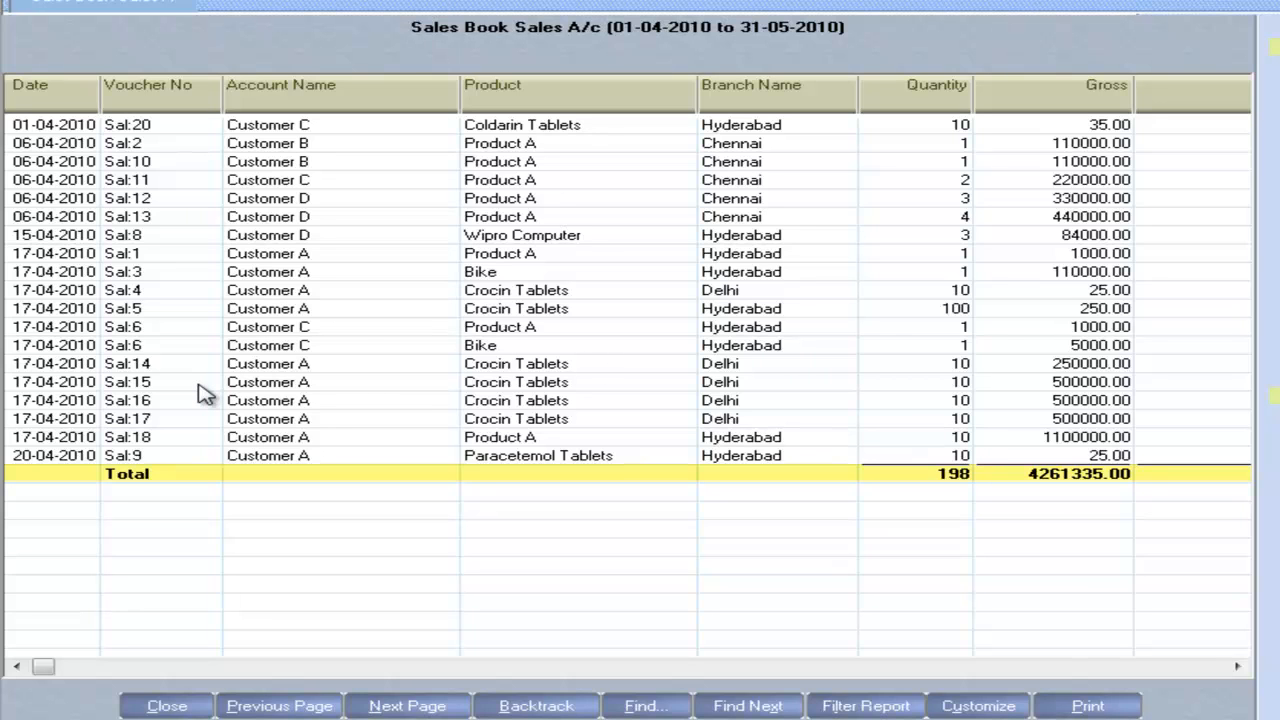
pyautogui.click(158, 327)
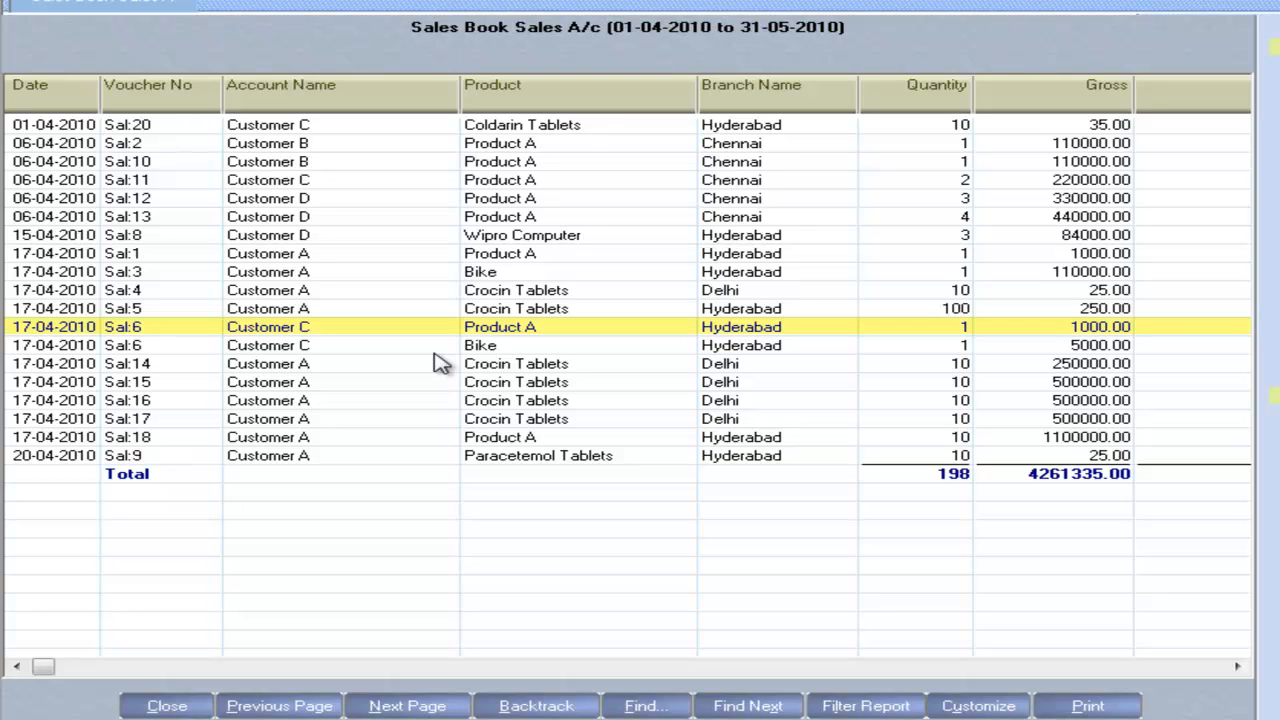
pyautogui.press('Return')
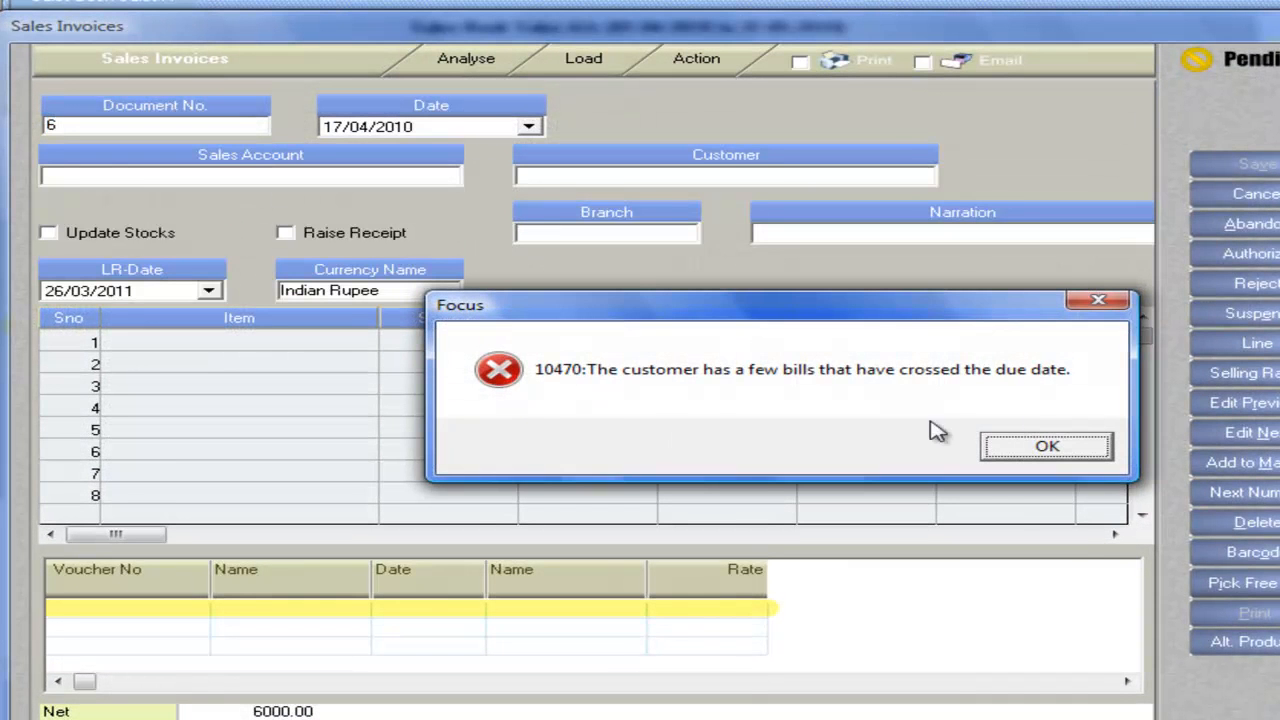
pyautogui.click(1040, 446)
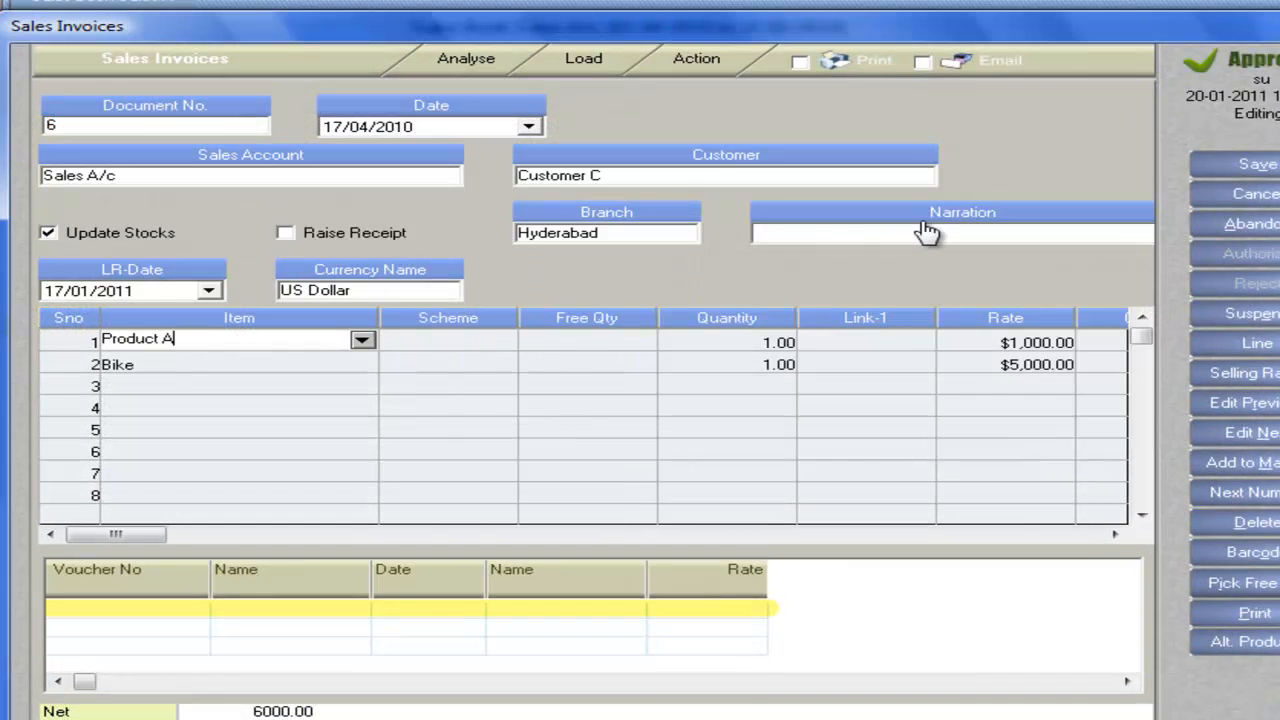
pyautogui.press('Escape')
pyautogui.click(766, 447)
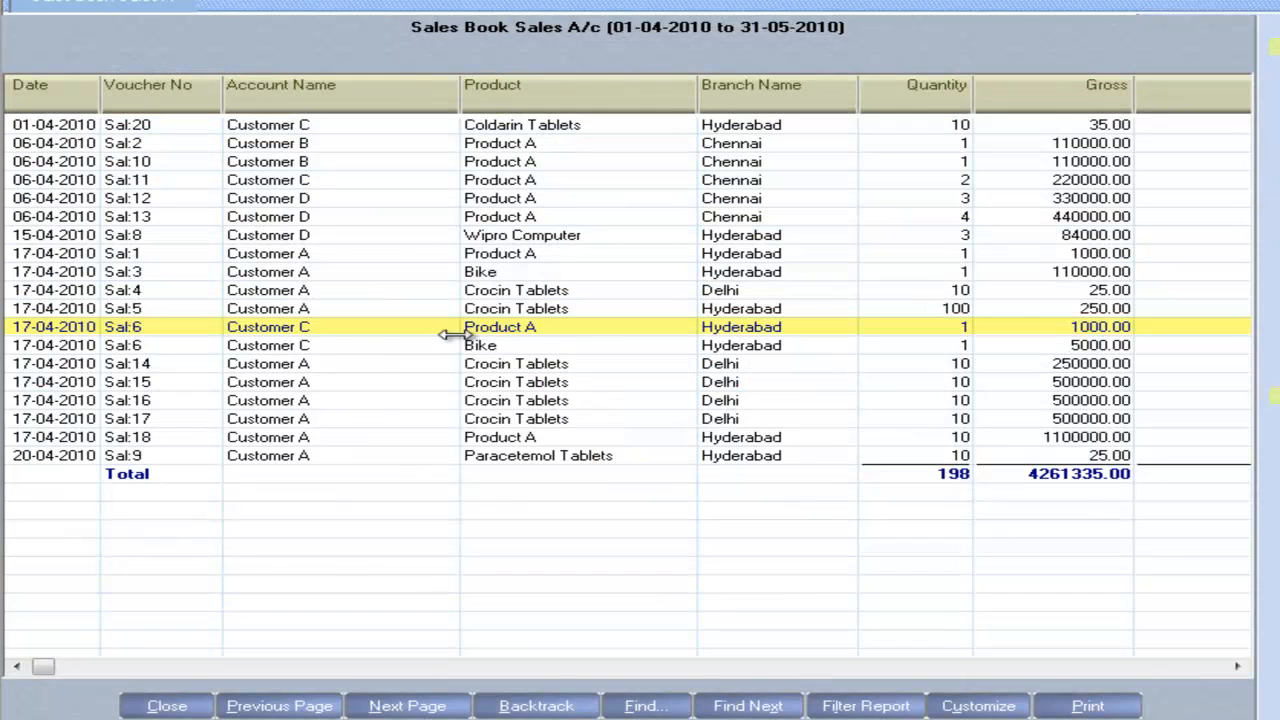
pyautogui.press('Escape')
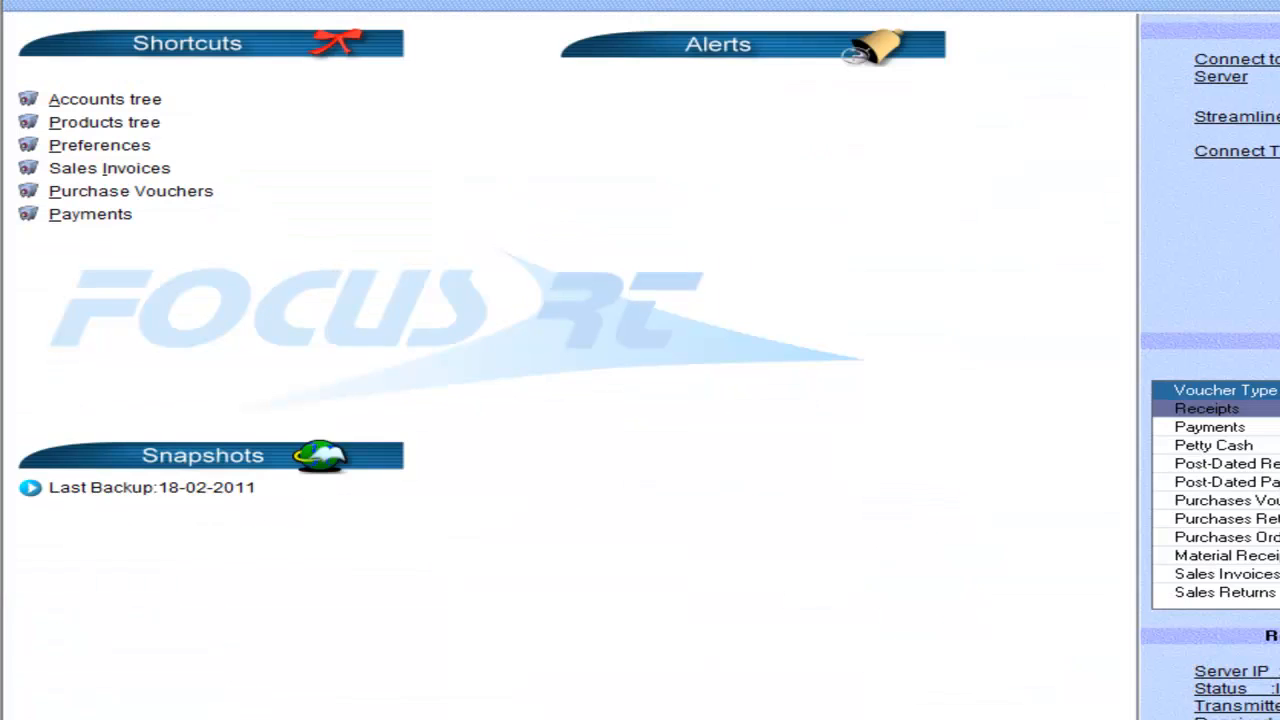
# Step: Run the Summary Sales Book report on screen for Sales A/c
pyautogui.click(256, 1)
pyautogui.moveTo(460, 92)
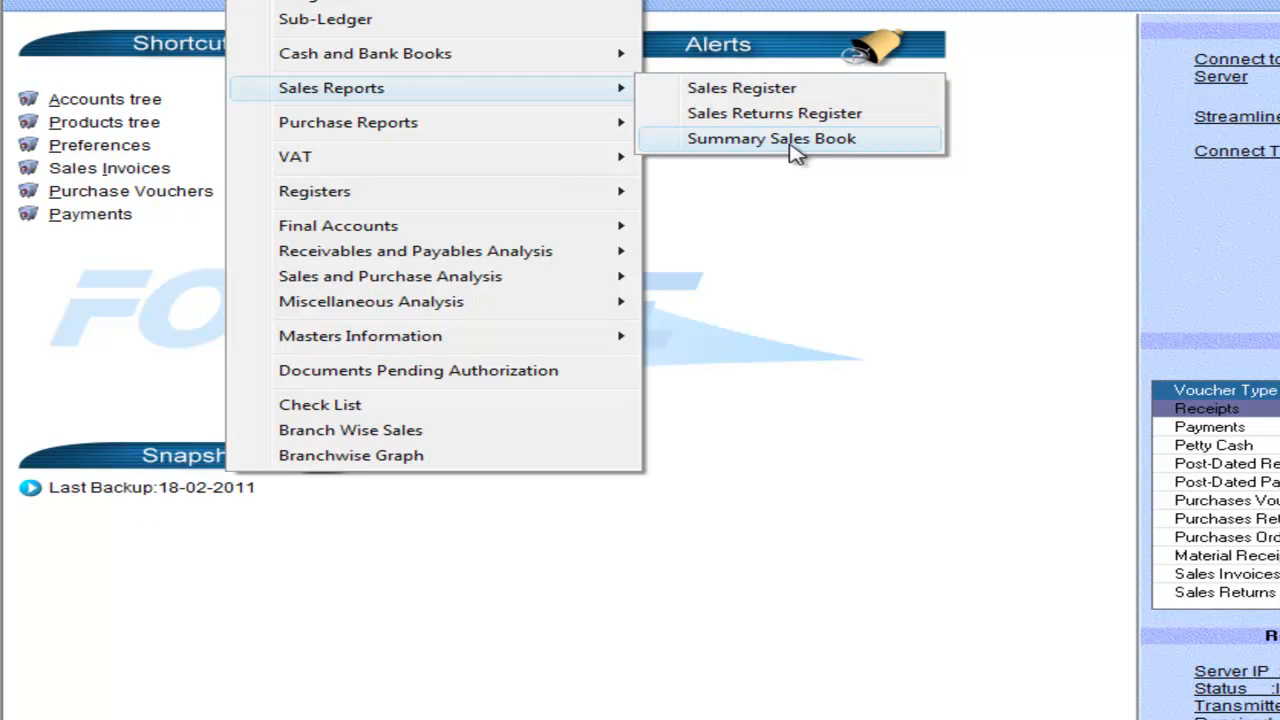
pyautogui.click(795, 150)
pyautogui.write('sa')
pyautogui.click(529, 237)
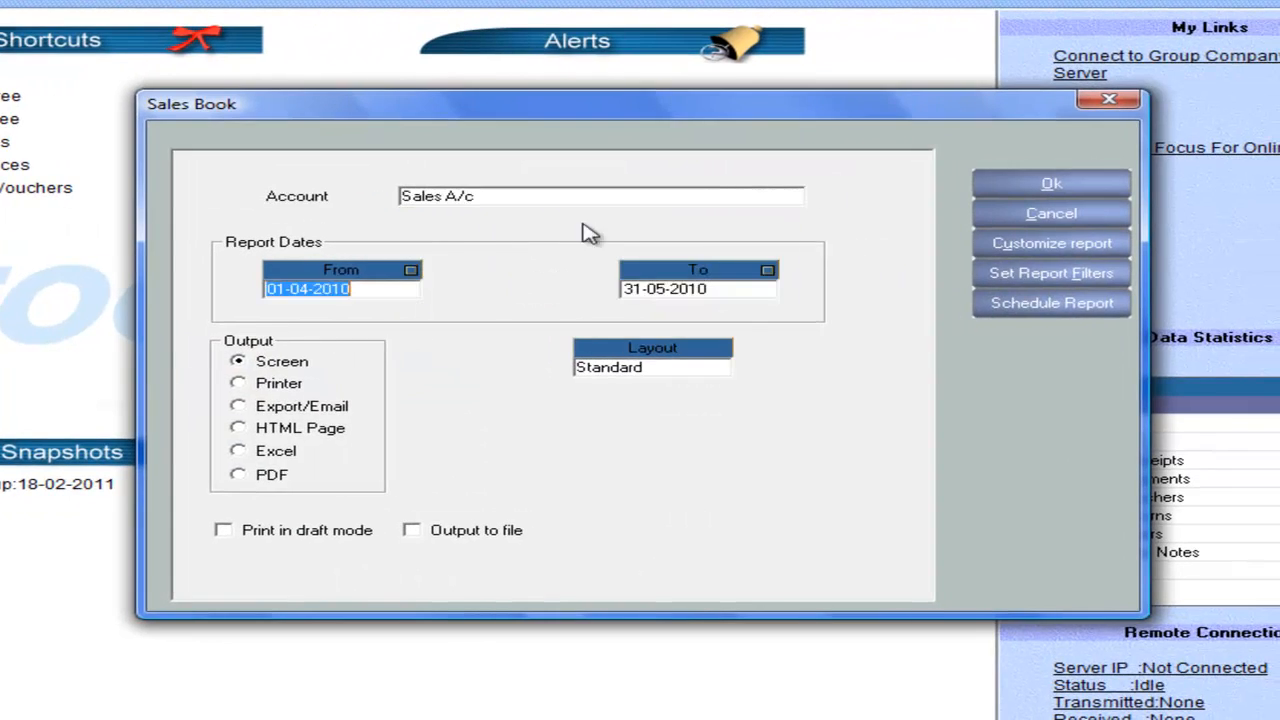
pyautogui.click(1050, 185)
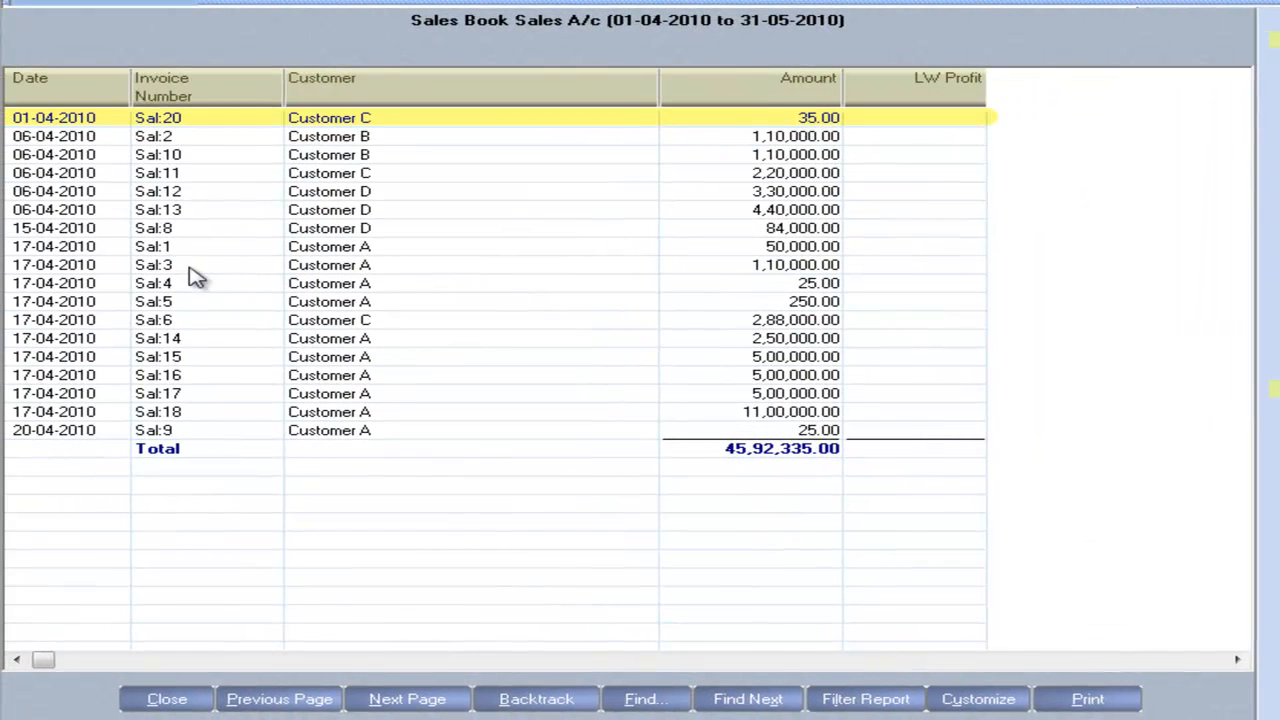
# Step: View the Sal:6 Customer C entry in the Summary Sales Book report and close the report
pyautogui.click(173, 319)
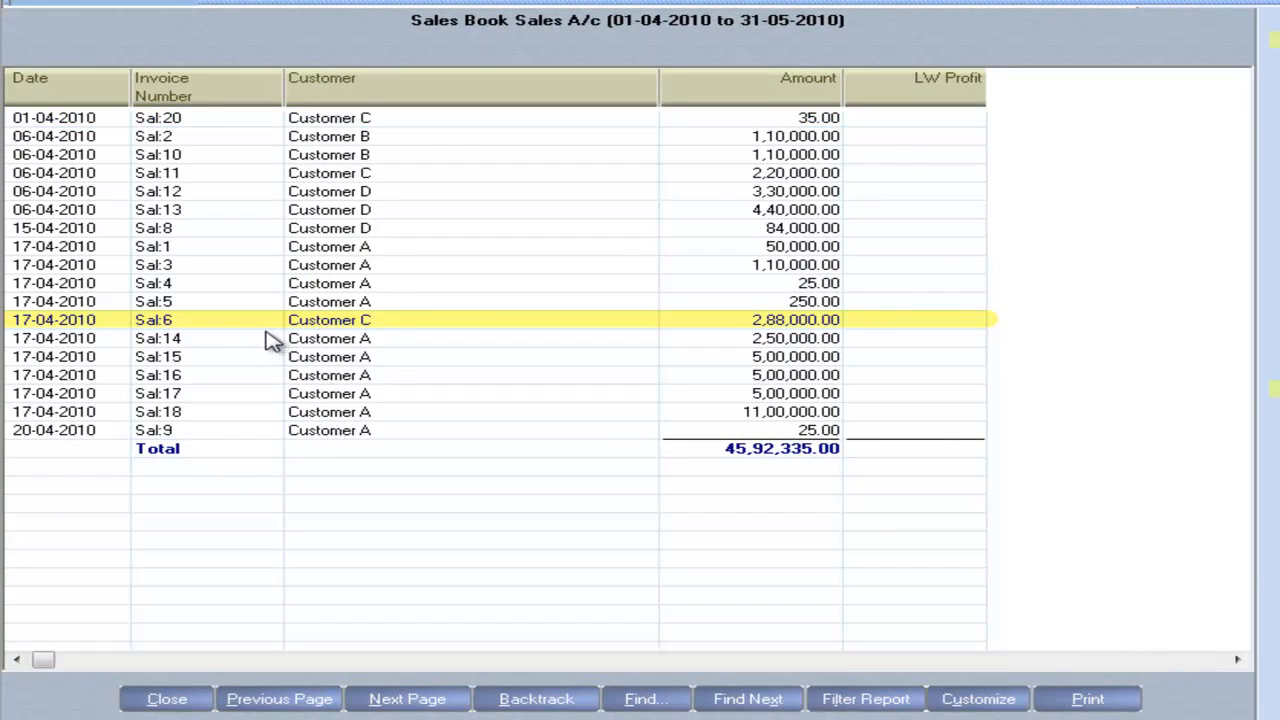
pyautogui.press('Escape')
# Step: Run the Entry Journal report on screen in the Standard layout for 01-04-2010 to 31-05-2010
pyautogui.click(290, 0)
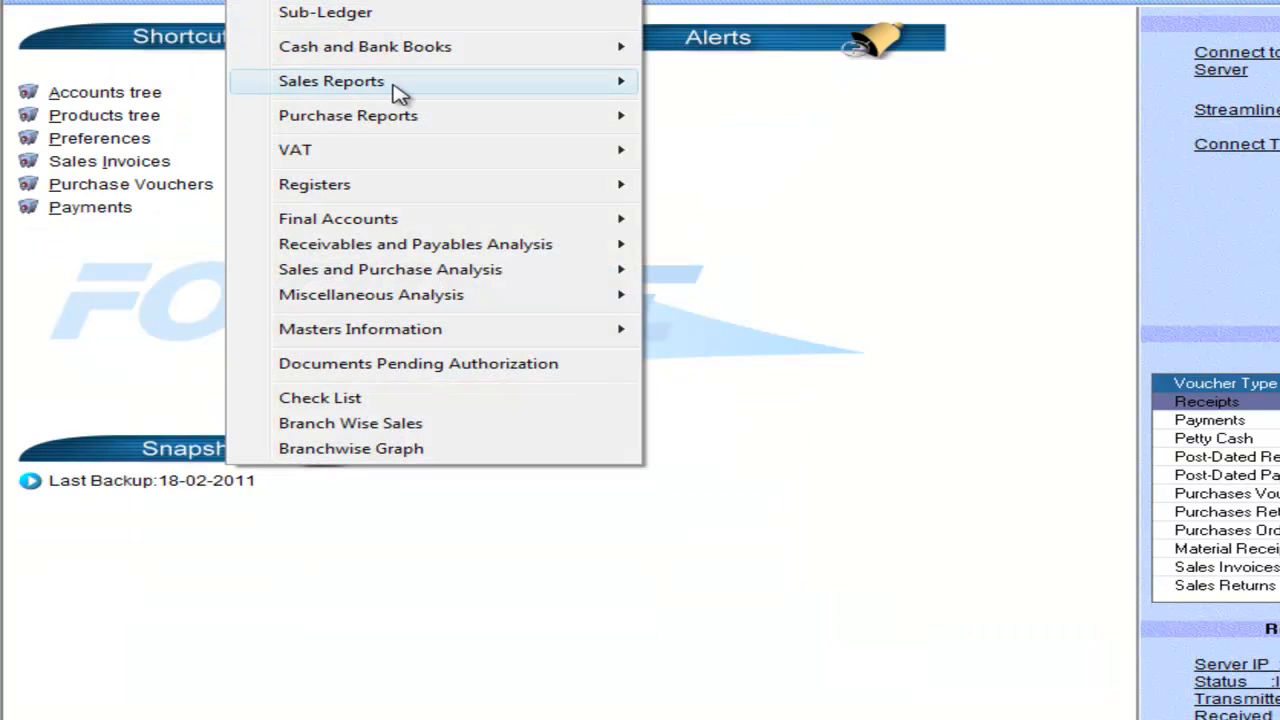
pyautogui.moveTo(534, 89)
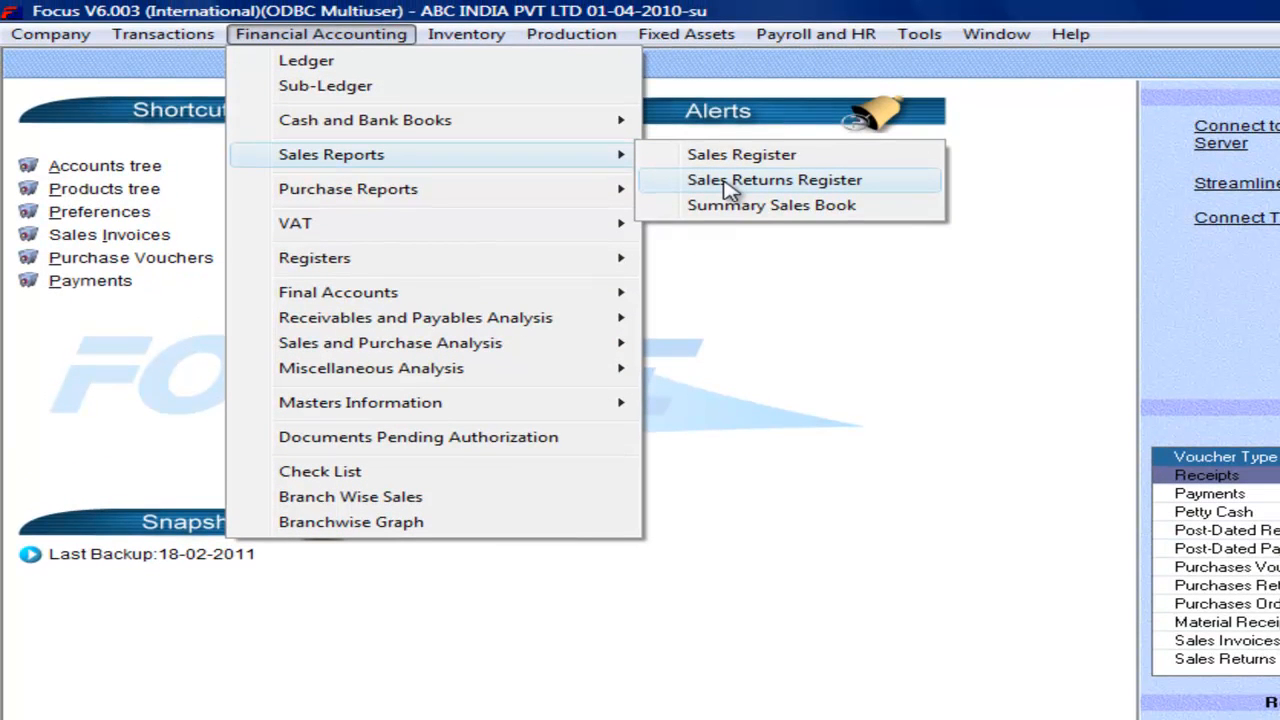
pyautogui.moveTo(536, 195)
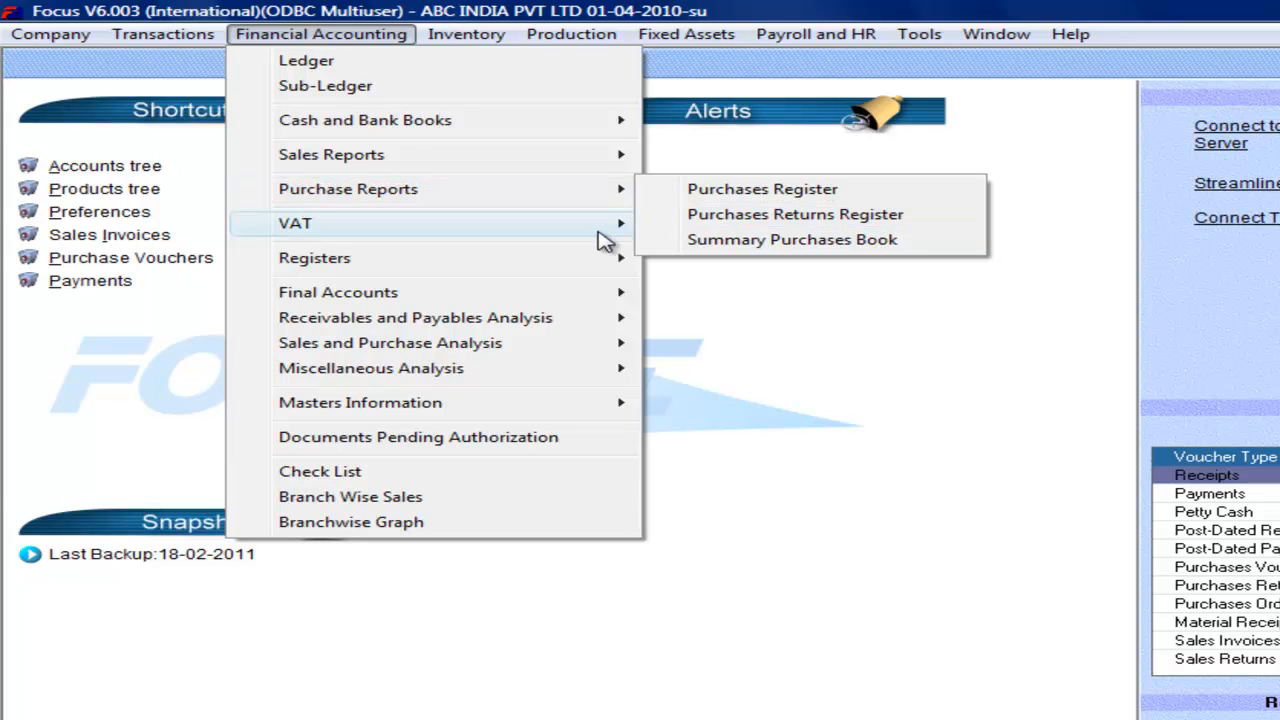
pyautogui.moveTo(604, 241)
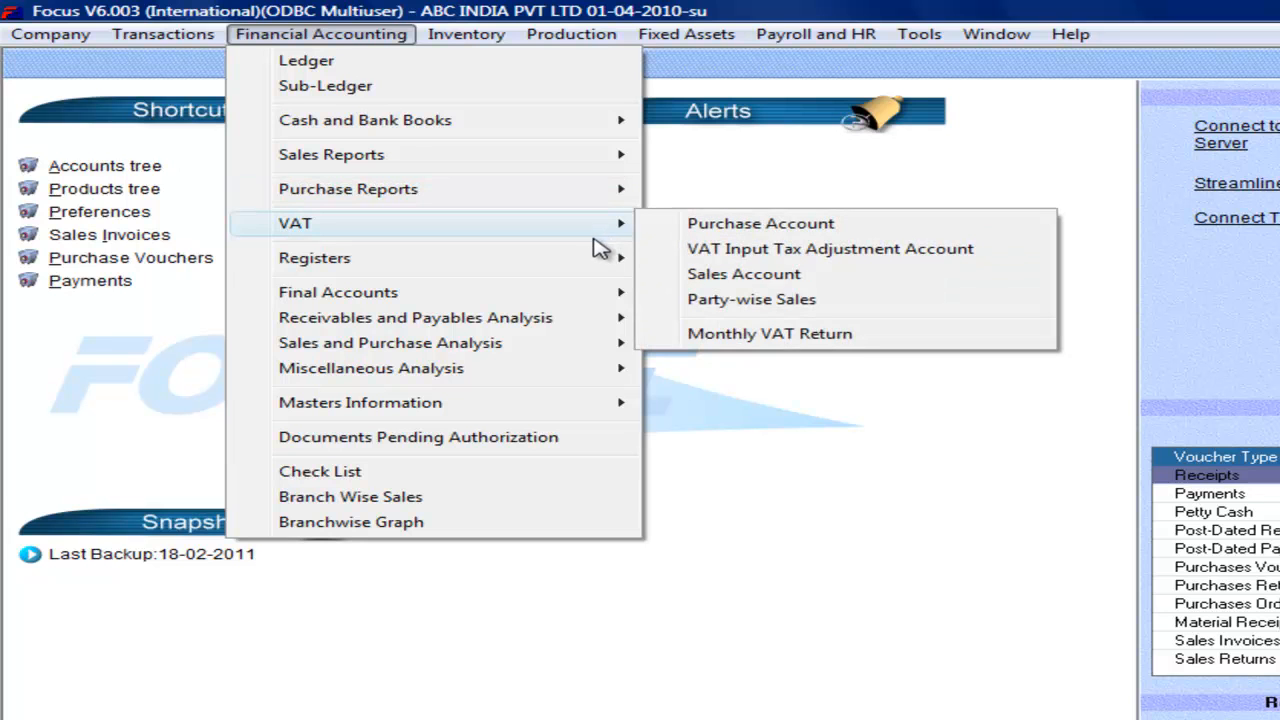
pyautogui.moveTo(582, 270)
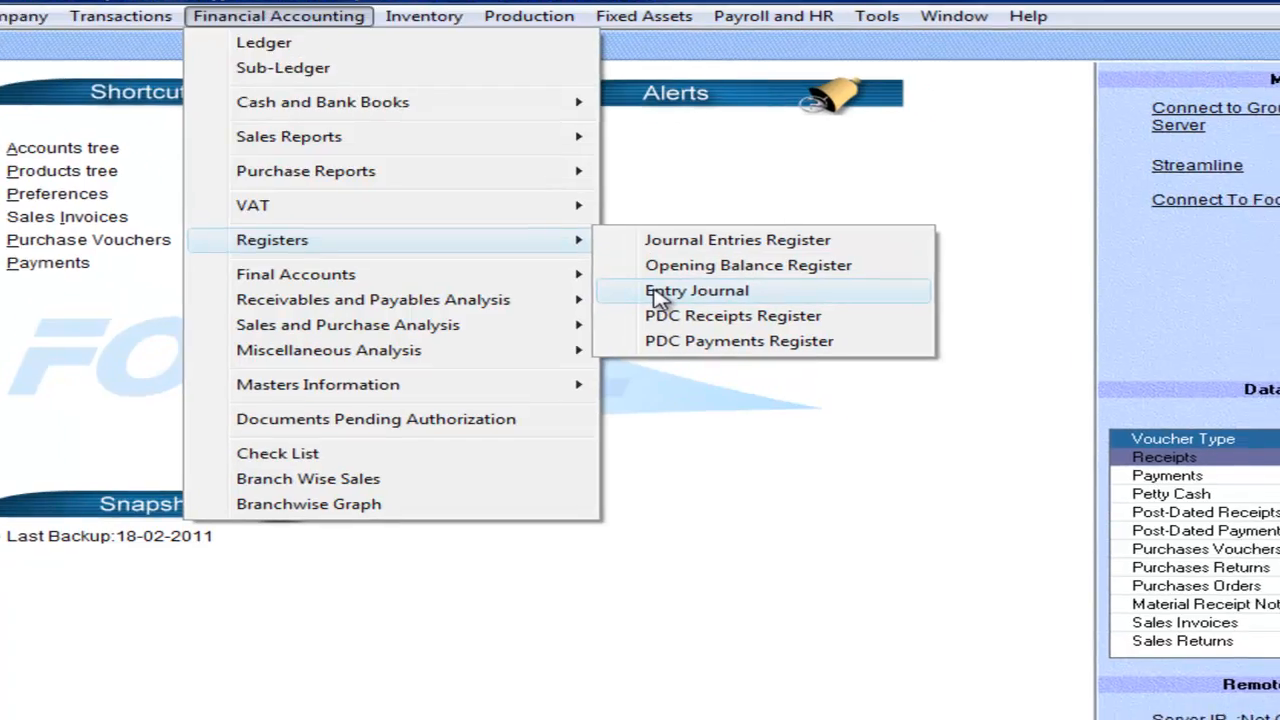
pyautogui.click(700, 310)
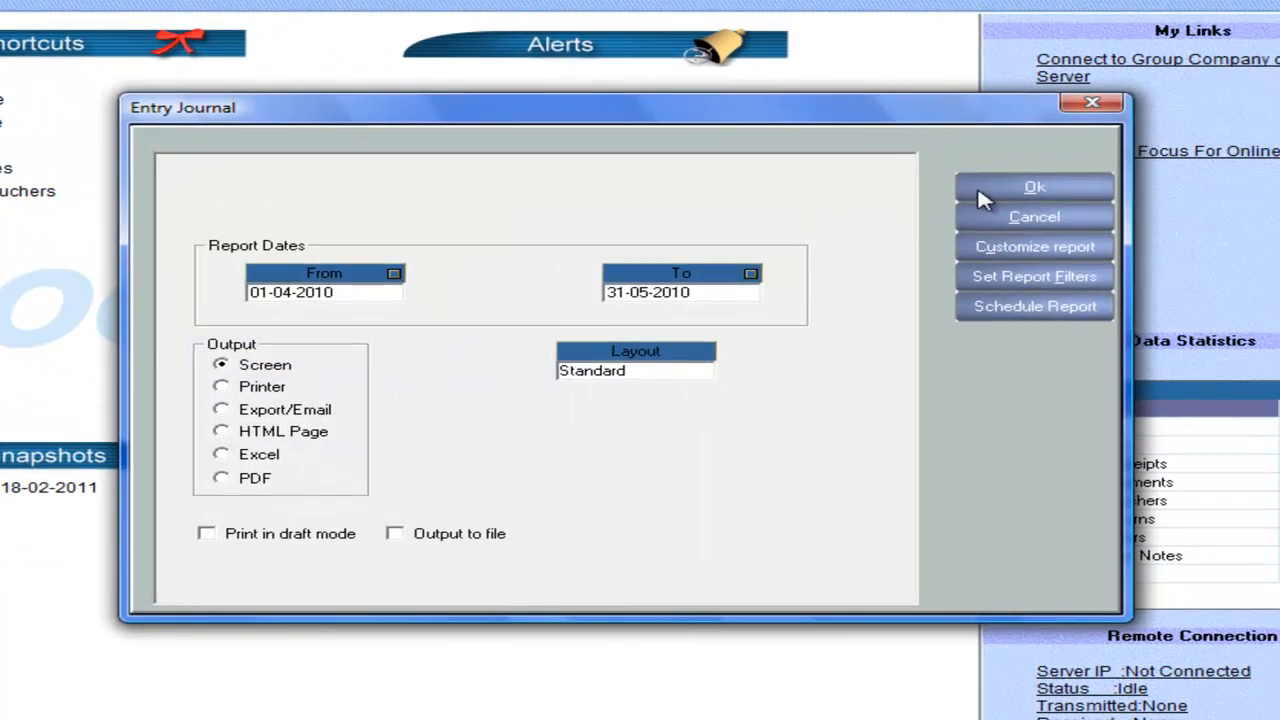
pyautogui.click(1005, 193)
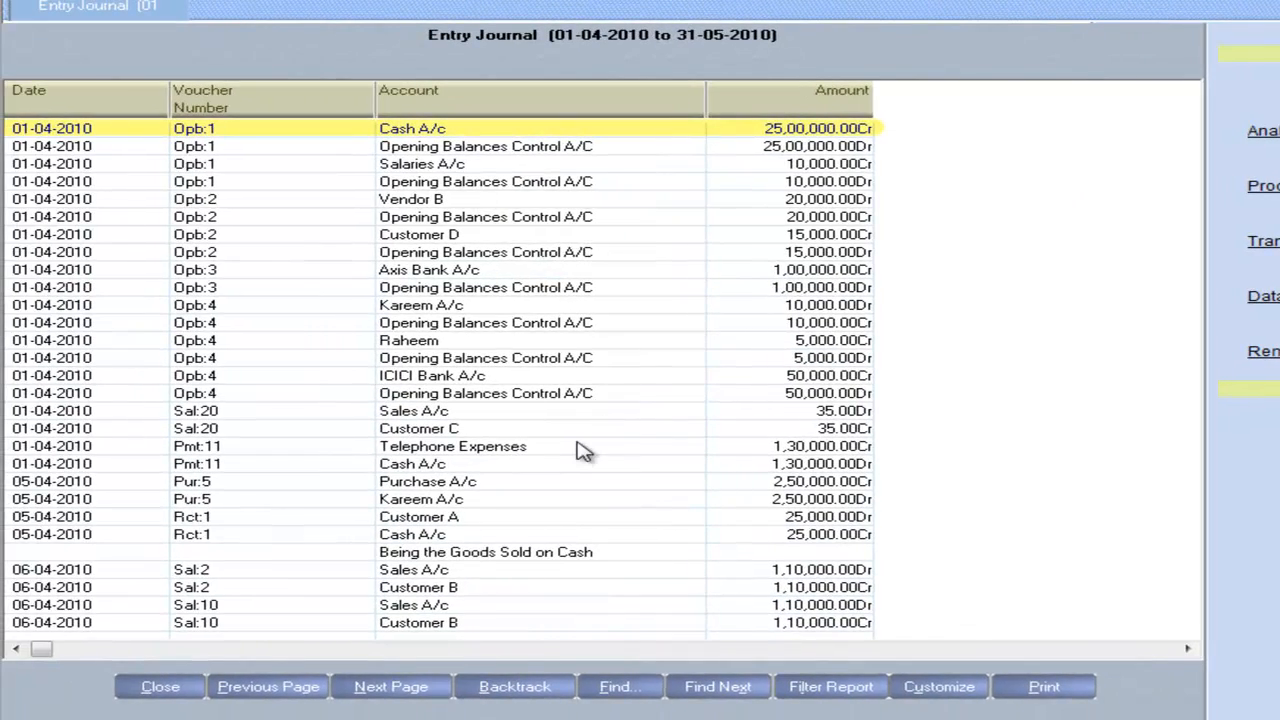
# Step: Page through the Entry Journal to its final page and back to the first, and close the report
pyautogui.click(388, 689)
pyautogui.click(388, 689)
pyautogui.click(390, 690)
pyautogui.click(390, 690)
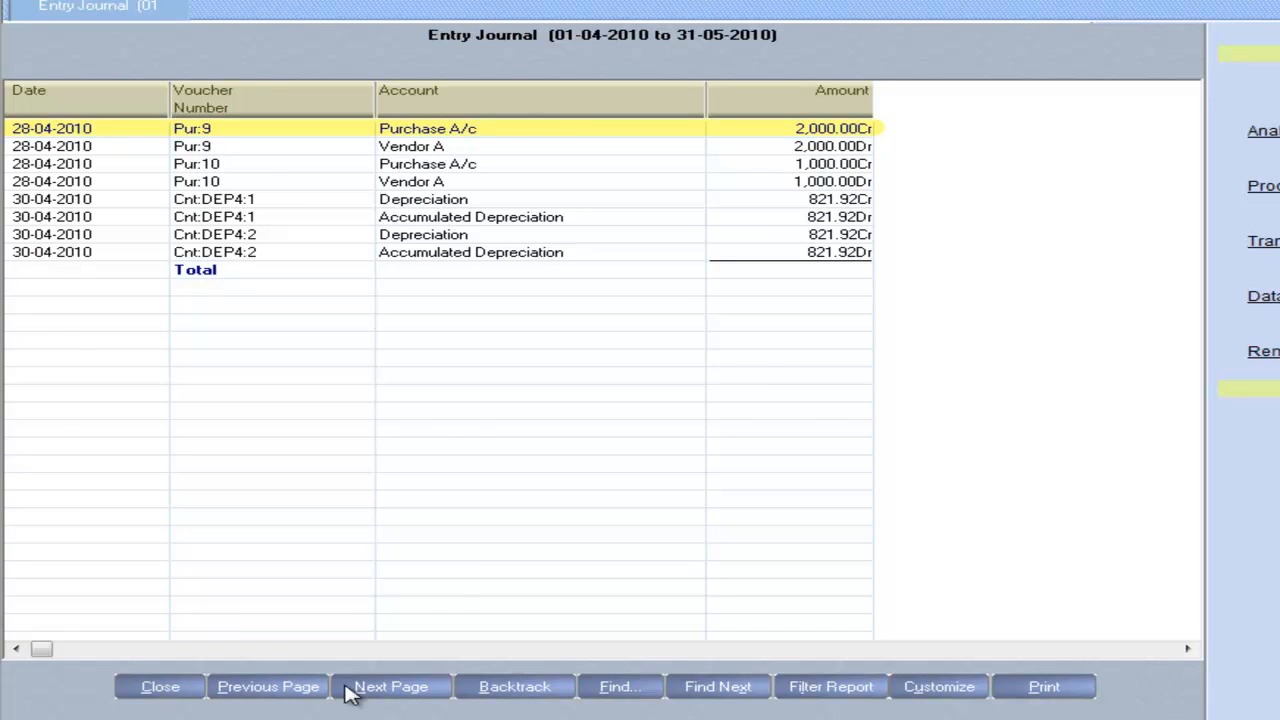
pyautogui.click(288, 690)
pyautogui.click(290, 690)
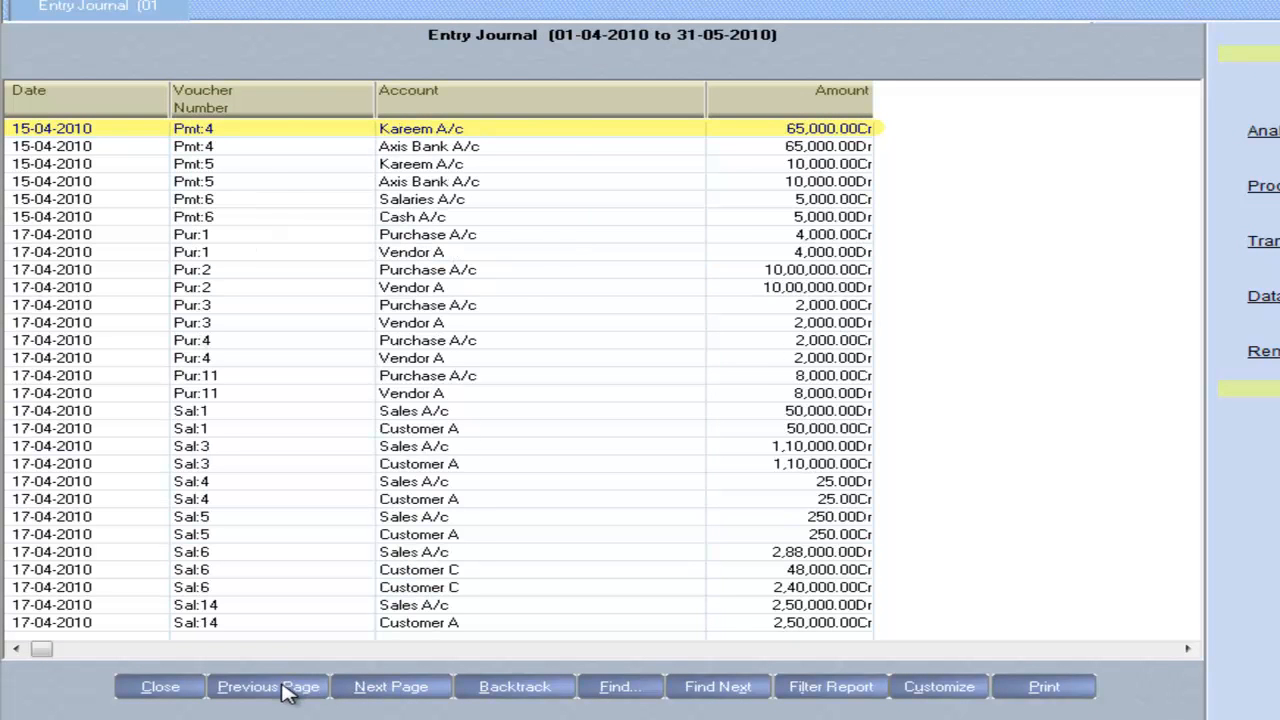
pyautogui.click(286, 692)
pyautogui.click(287, 692)
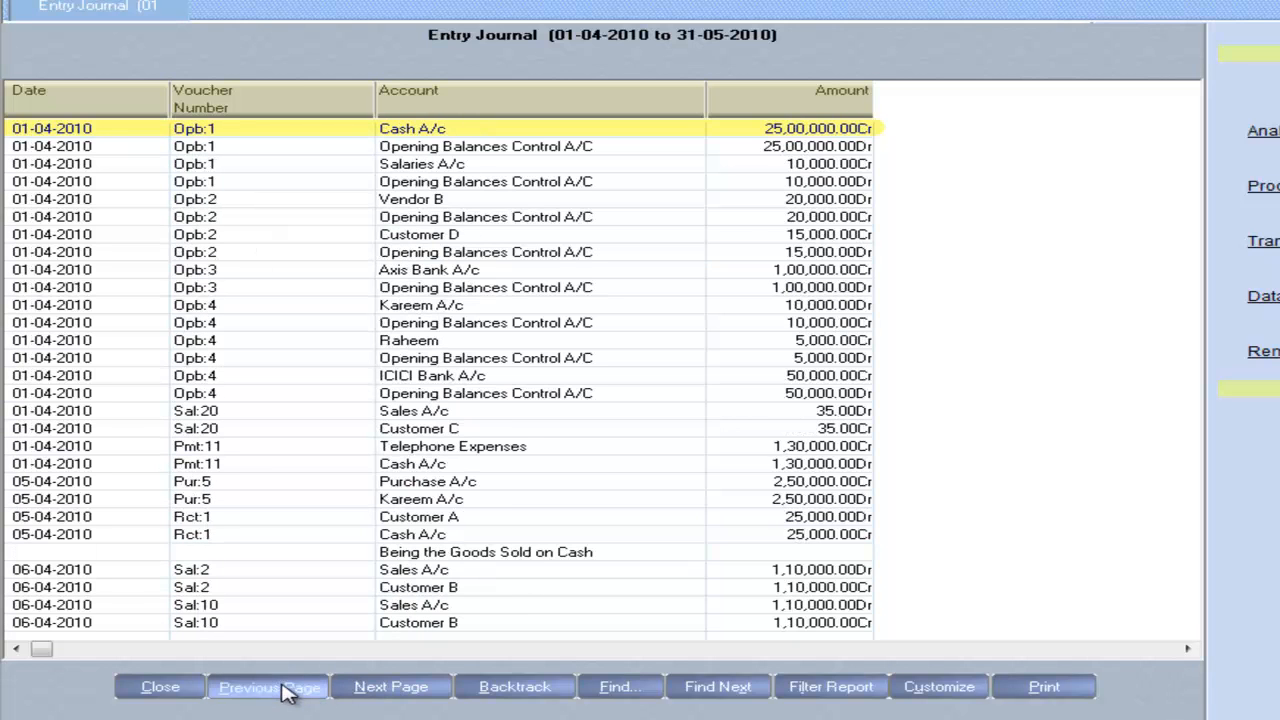
pyautogui.click(140, 688)
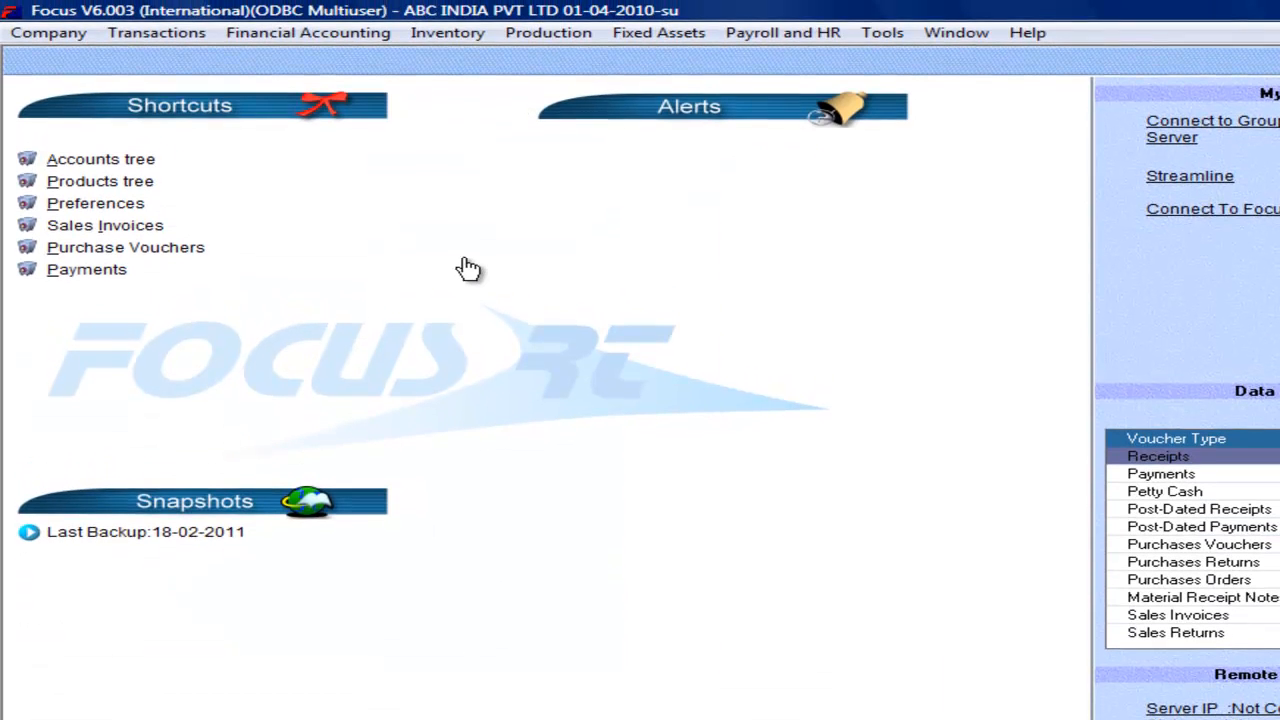
# Step: Examine the PDC Receipts Register's options for including all, converted or unconverted PDCs, and leave it without running the report
pyautogui.click(330, 32)
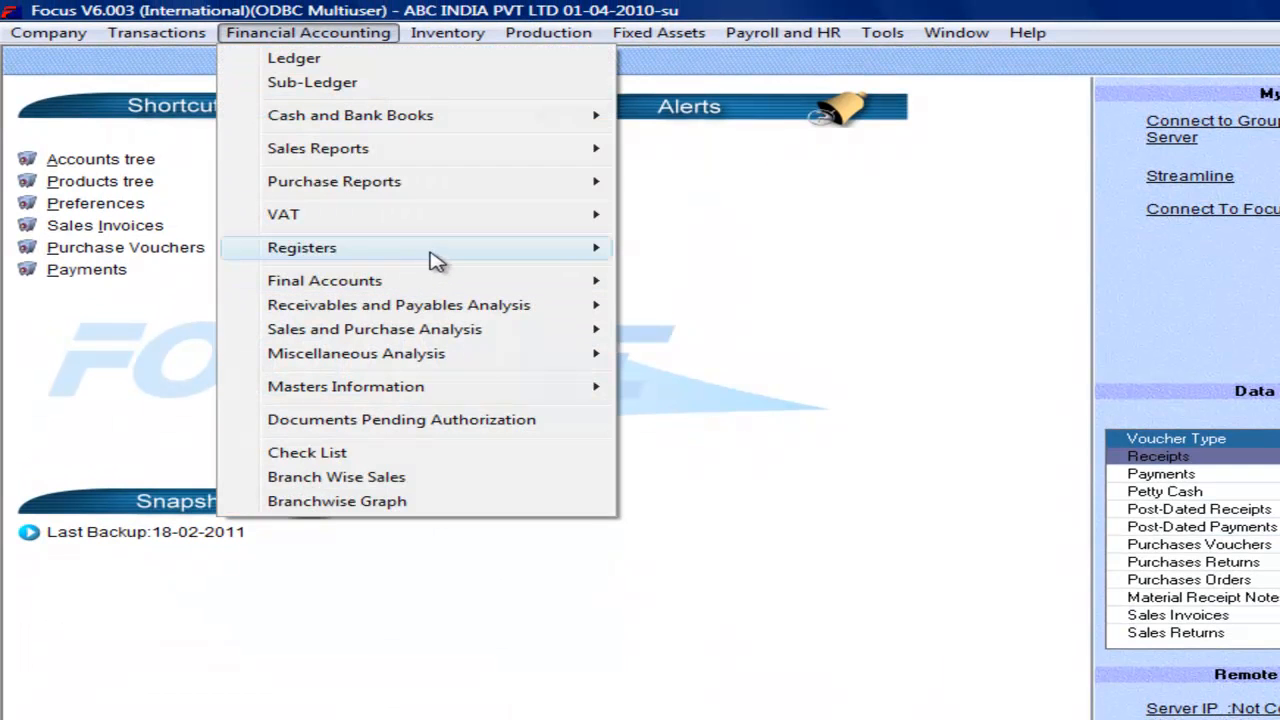
pyautogui.moveTo(472, 260)
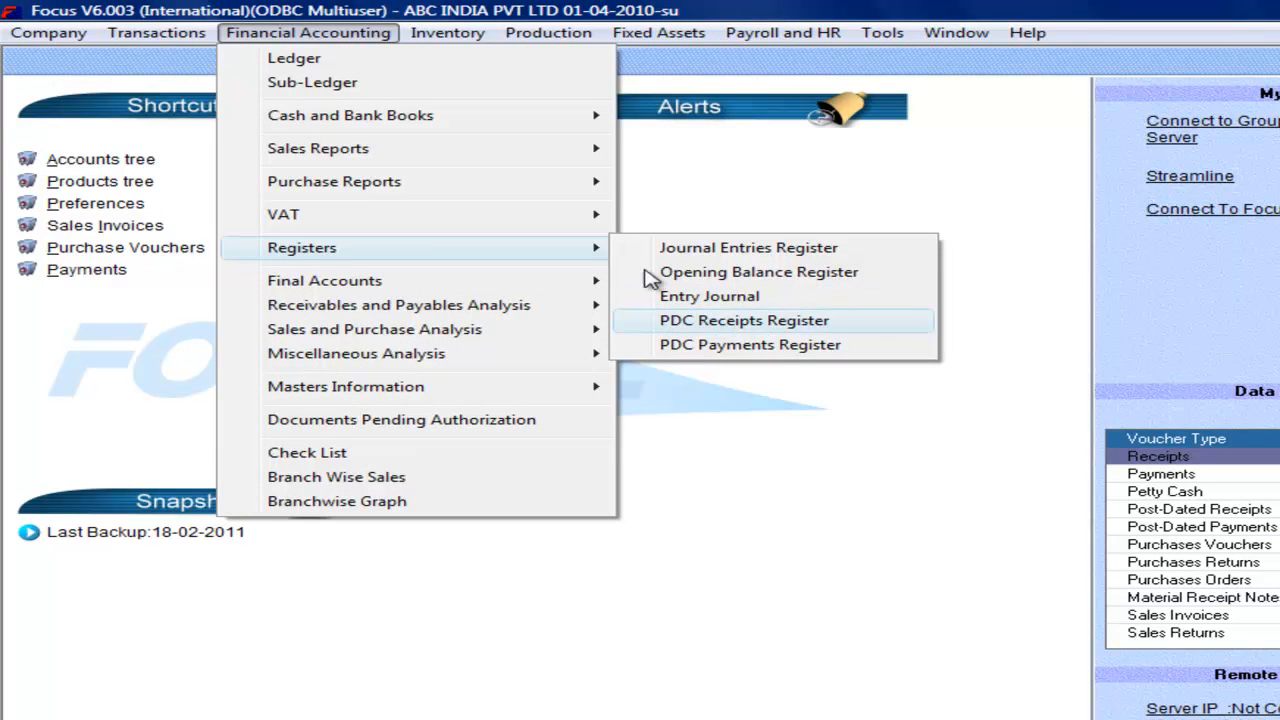
pyautogui.click(157, 32)
pyautogui.moveTo(275, 65)
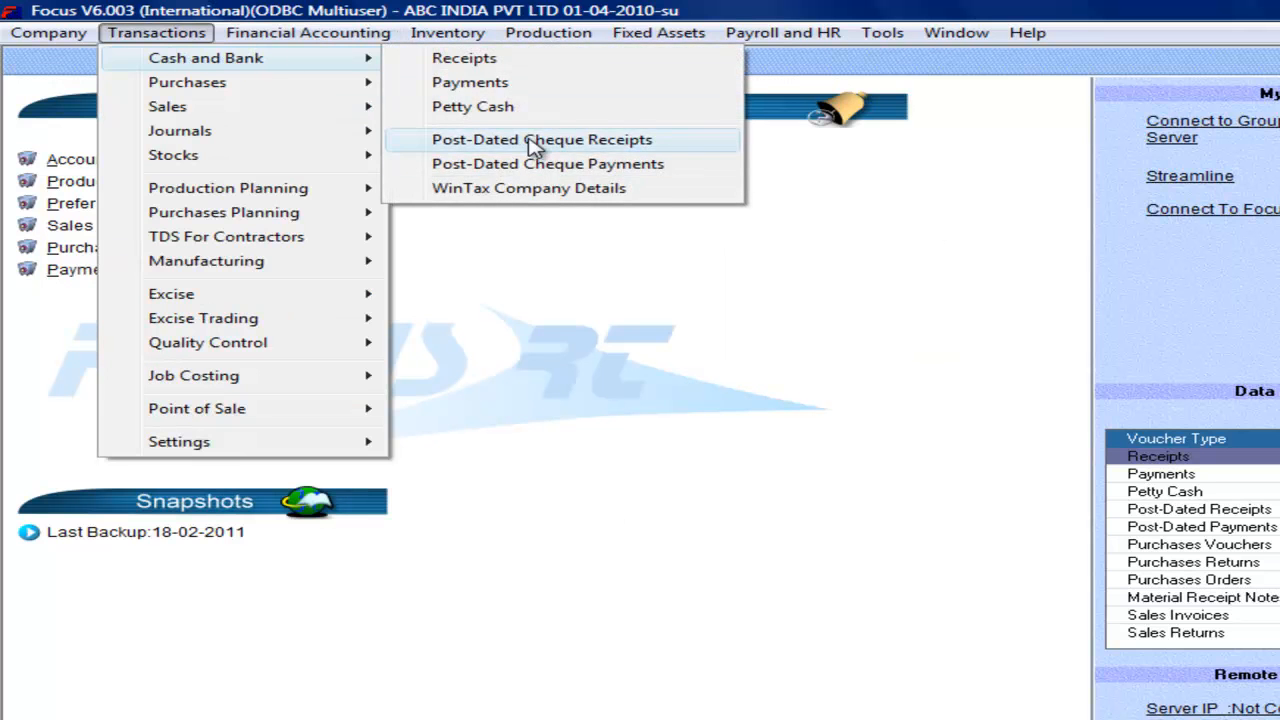
pyautogui.moveTo(351, 34)
pyautogui.moveTo(515, 250)
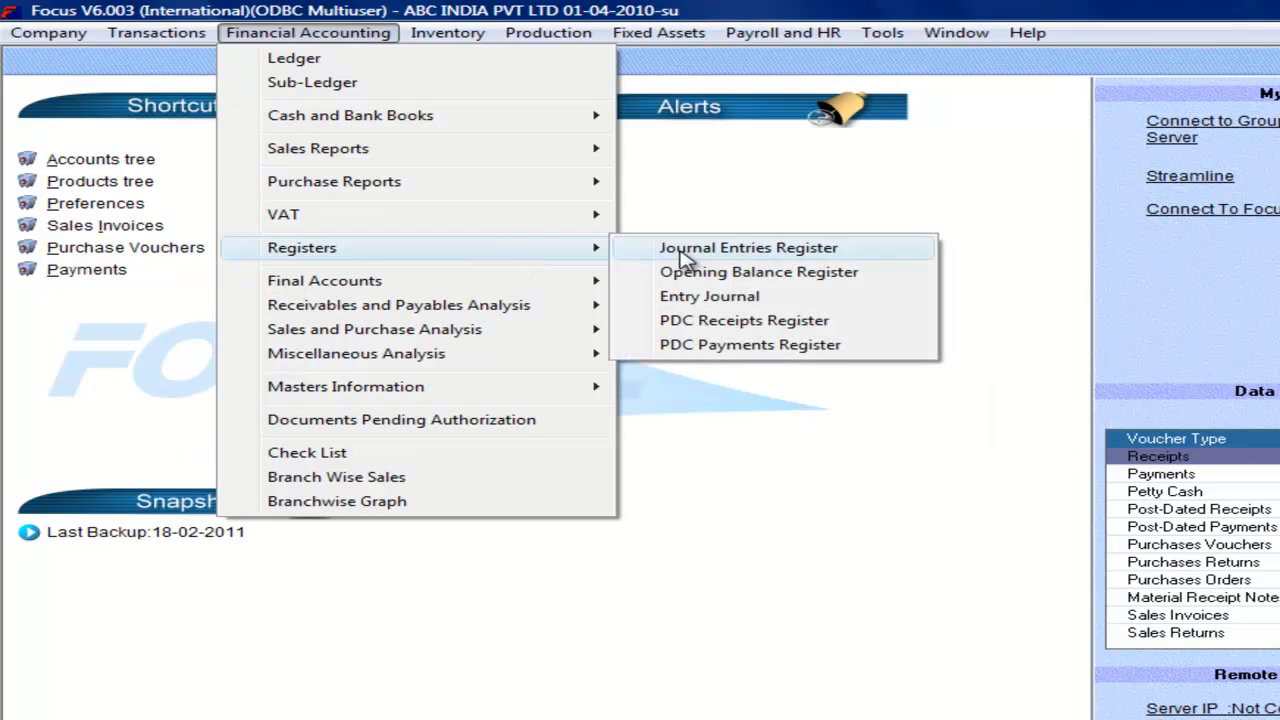
pyautogui.click(750, 334)
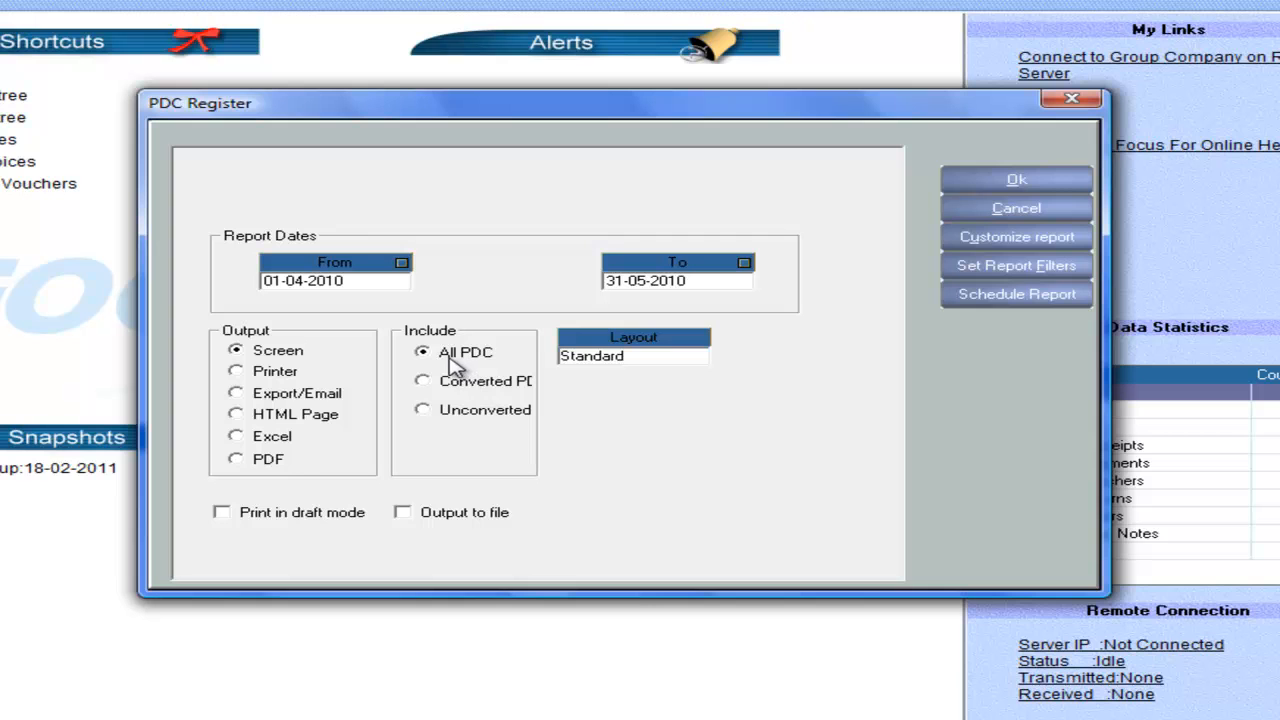
pyautogui.click(452, 386)
pyautogui.click(980, 210)
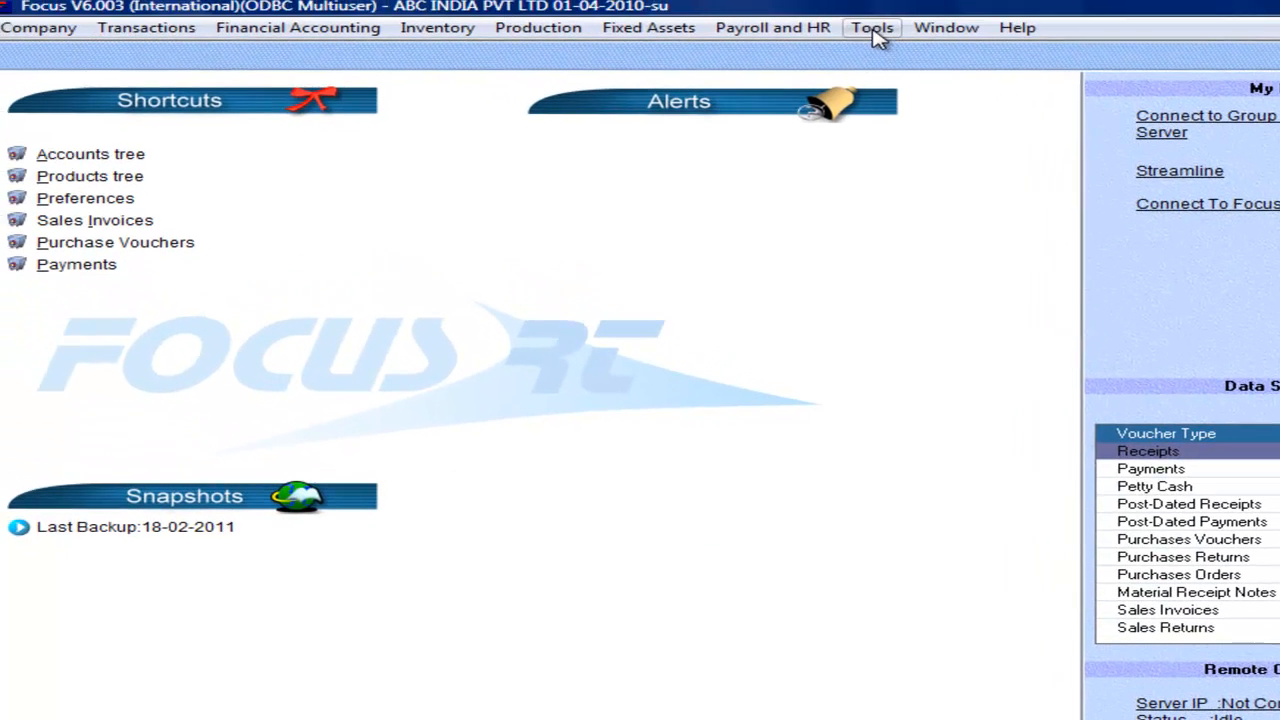
# Step: Locate the command that converts matured PDCs to vouchers
pyautogui.click(883, 33)
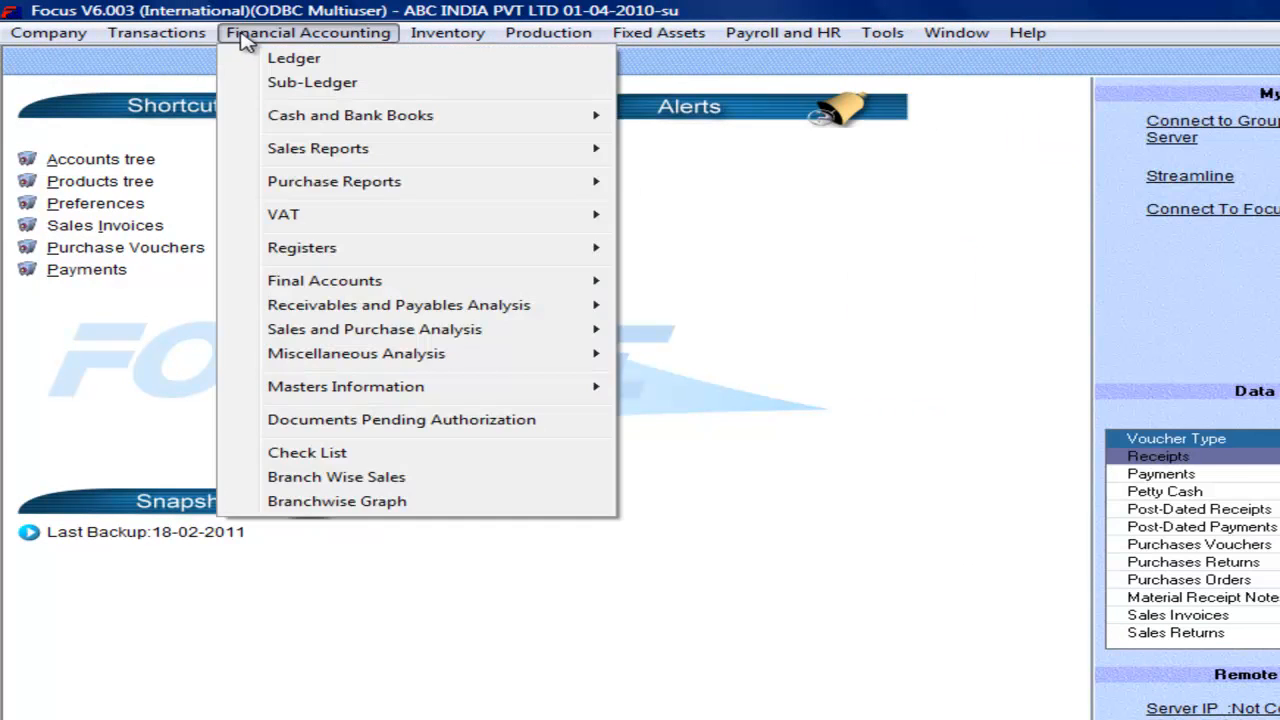
pyautogui.moveTo(205, 40)
# Step: Examine the Trial Balance's reporting level and format options, and leave them without running the report
pyautogui.moveTo(300, 32)
pyautogui.moveTo(480, 258)
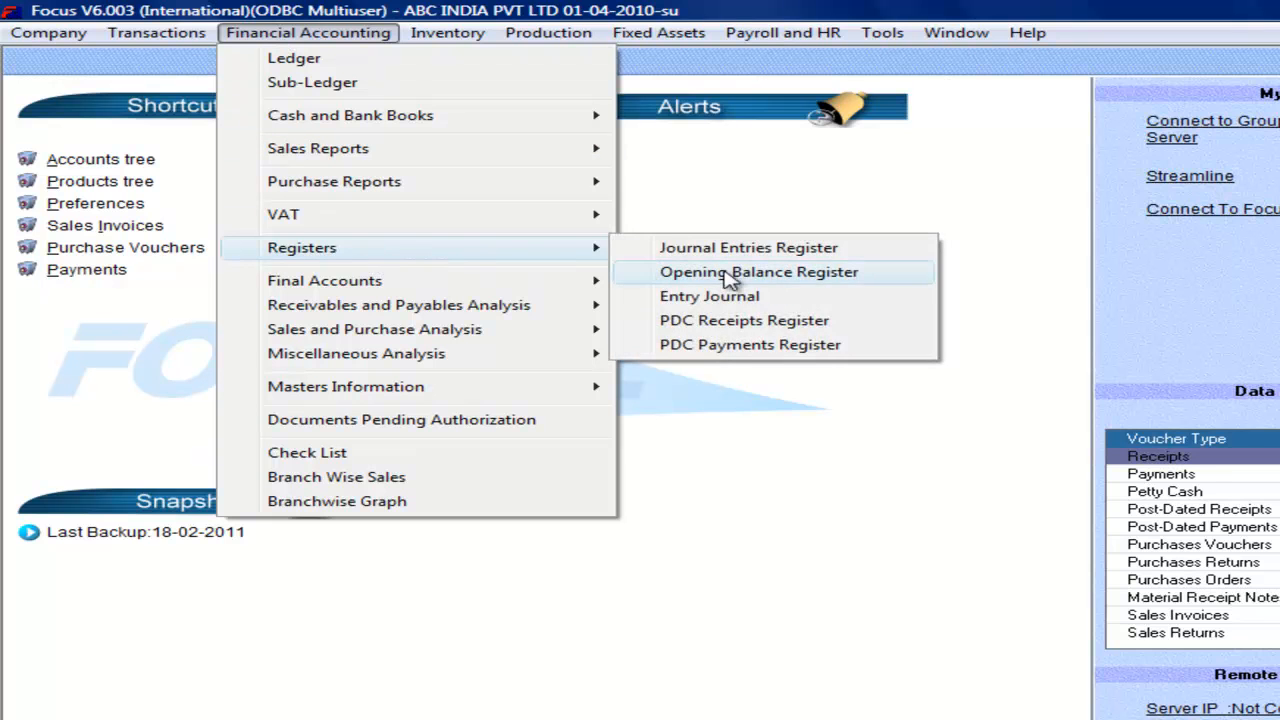
pyautogui.moveTo(563, 289)
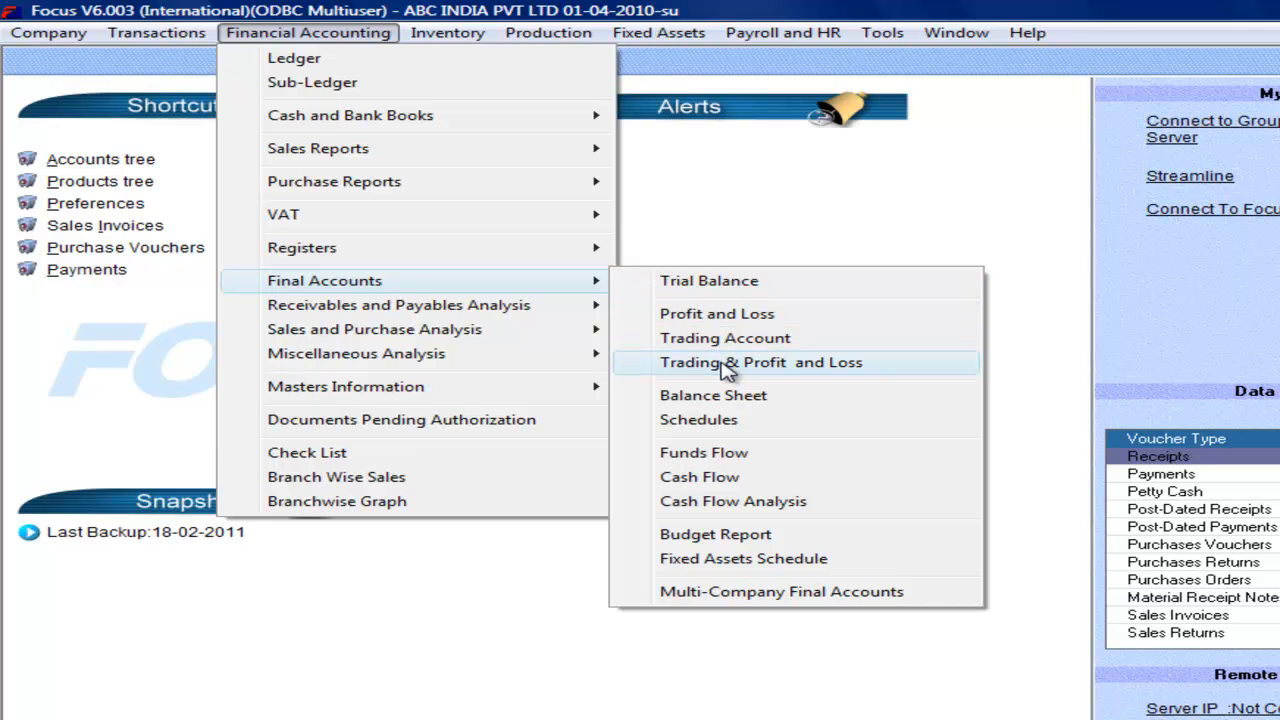
pyautogui.click(740, 287)
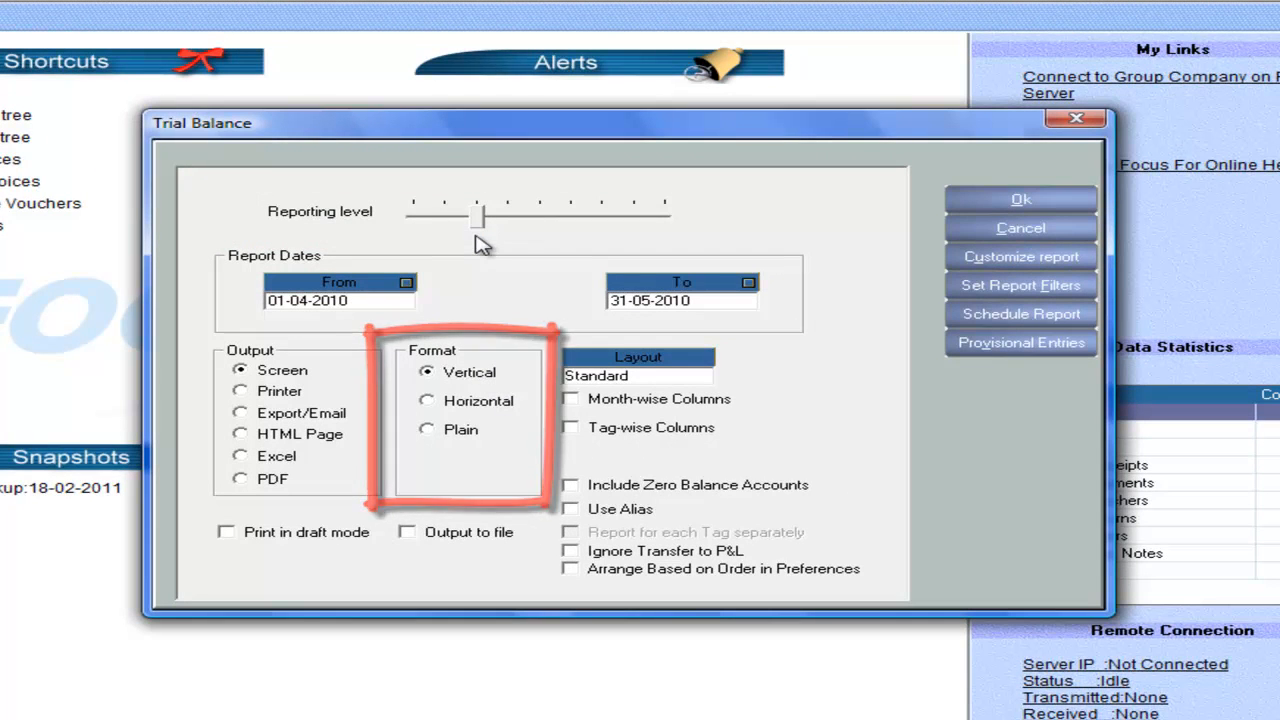
pyautogui.click(966, 234)
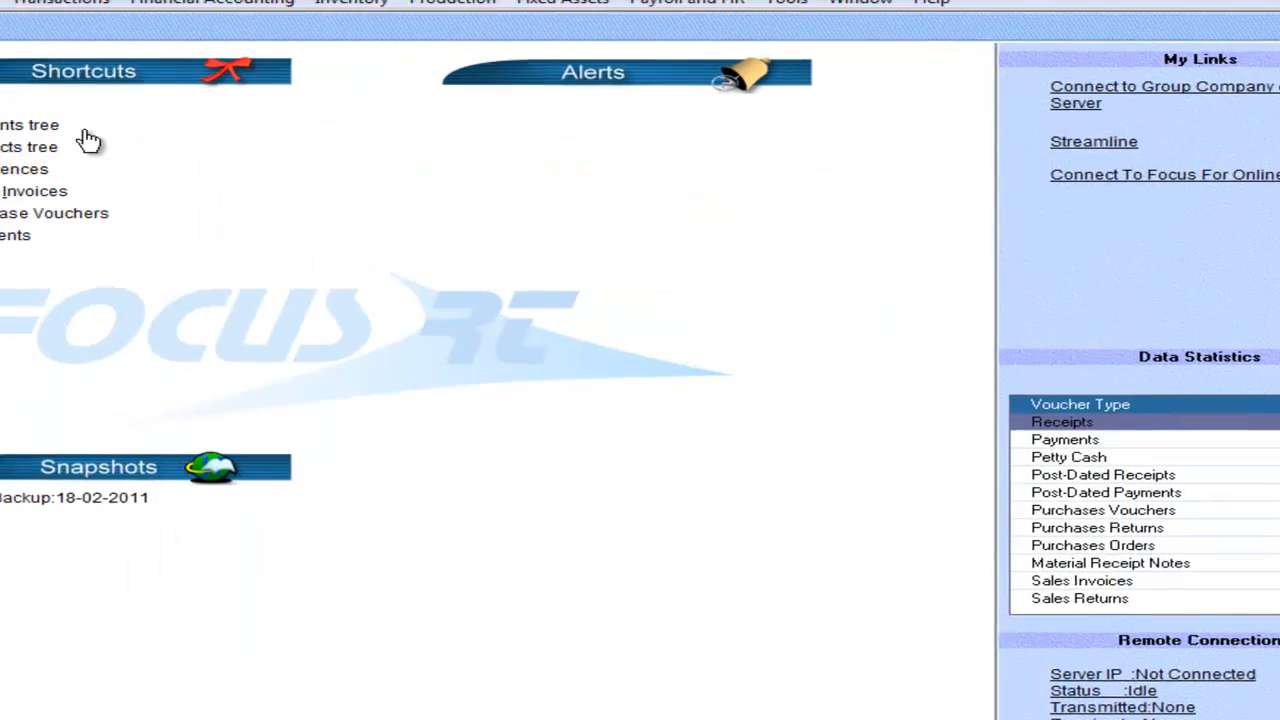
# Step: Review the Vendors and Customers group levels in the accounts tree down to the last account, and close the tree
pyautogui.click(124, 157)
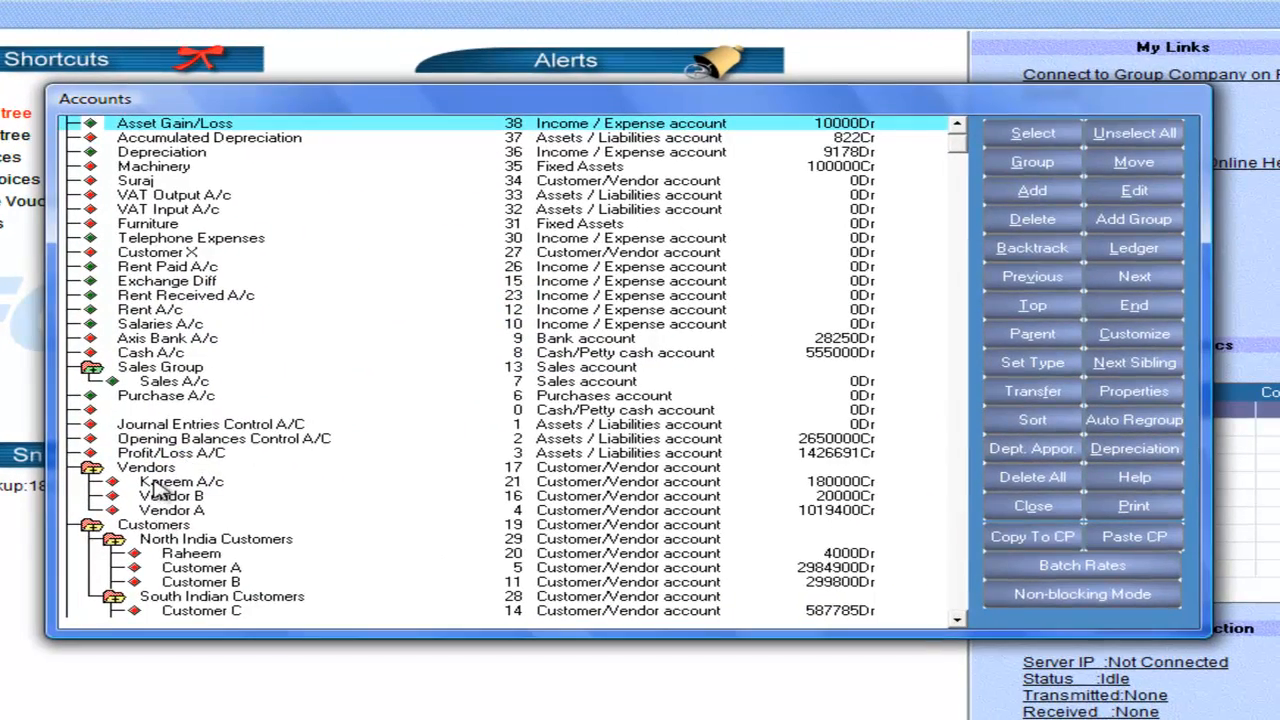
pyautogui.click(160, 486)
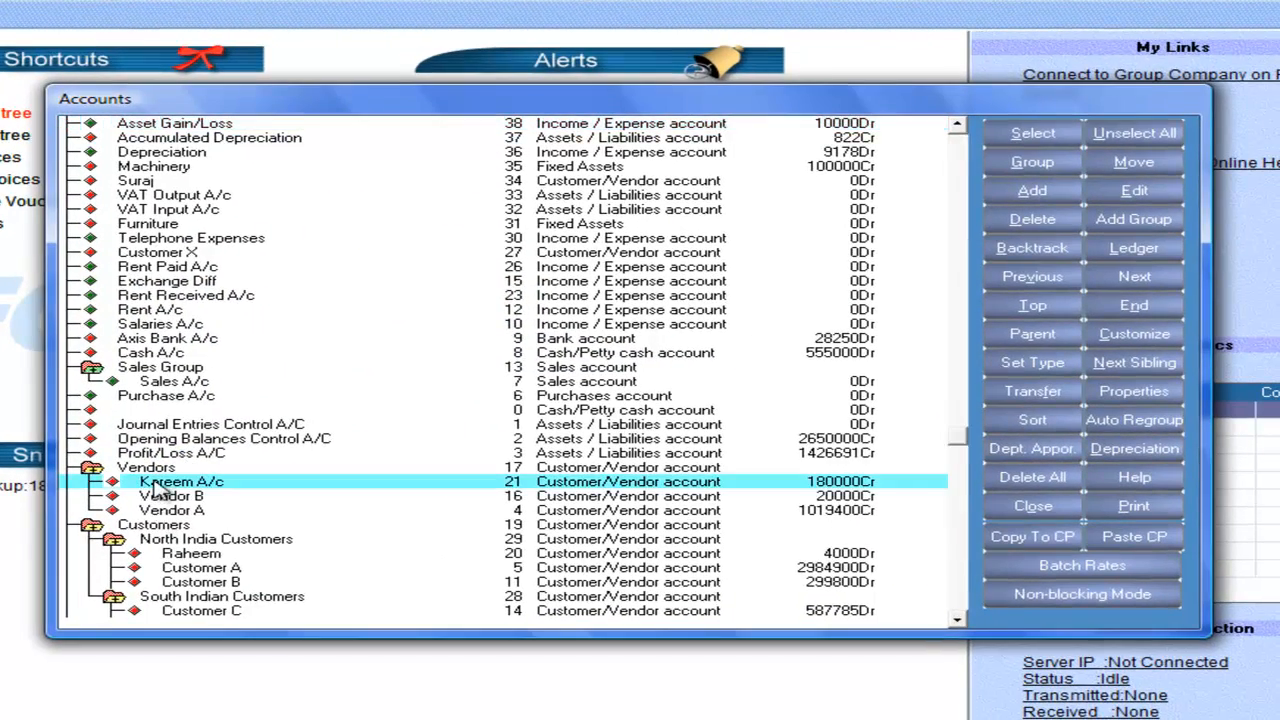
pyautogui.click(200, 541)
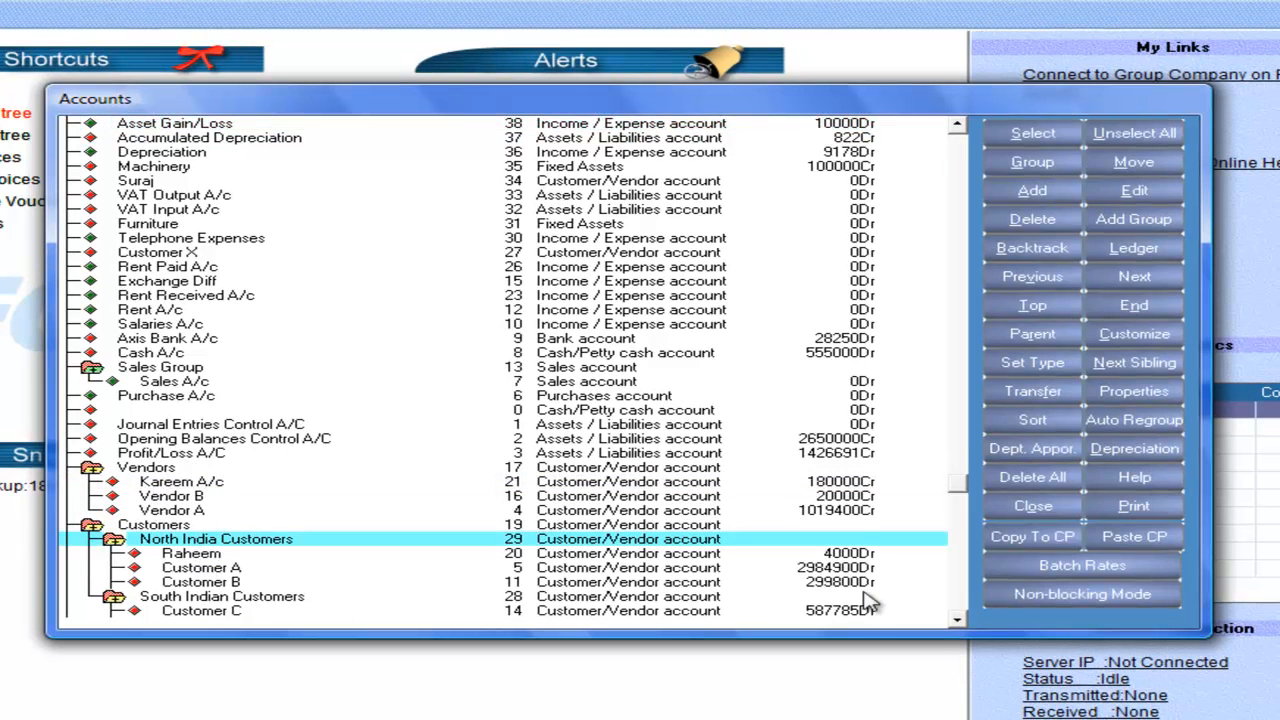
pyautogui.press('Down')
pyautogui.press('Down')
pyautogui.press('Down')
pyautogui.press('Down')
pyautogui.press('Down')
pyautogui.press('Down')
pyautogui.press('Down')
pyautogui.press('Down')
pyautogui.press('Down')
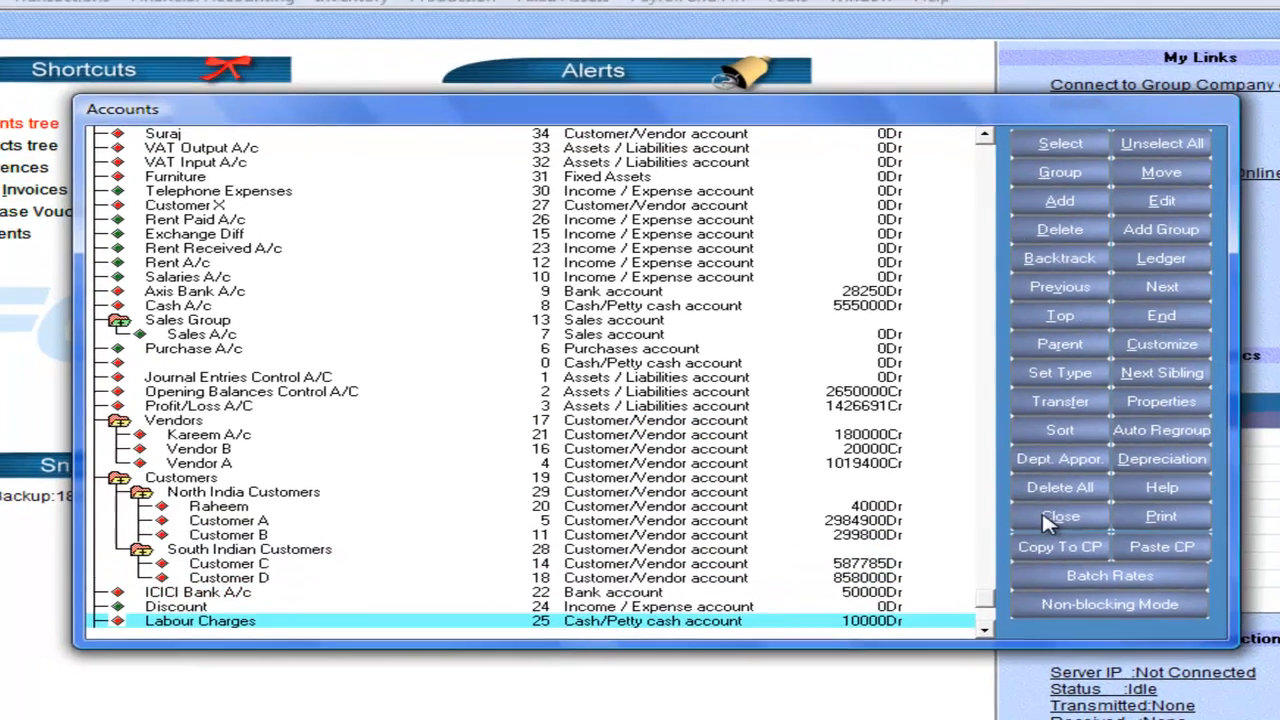
pyautogui.click(1022, 507)
# Step: Run the Trial Balance on screen in Vertical format with the reporting level lowered to its minimum
pyautogui.click(308, 32)
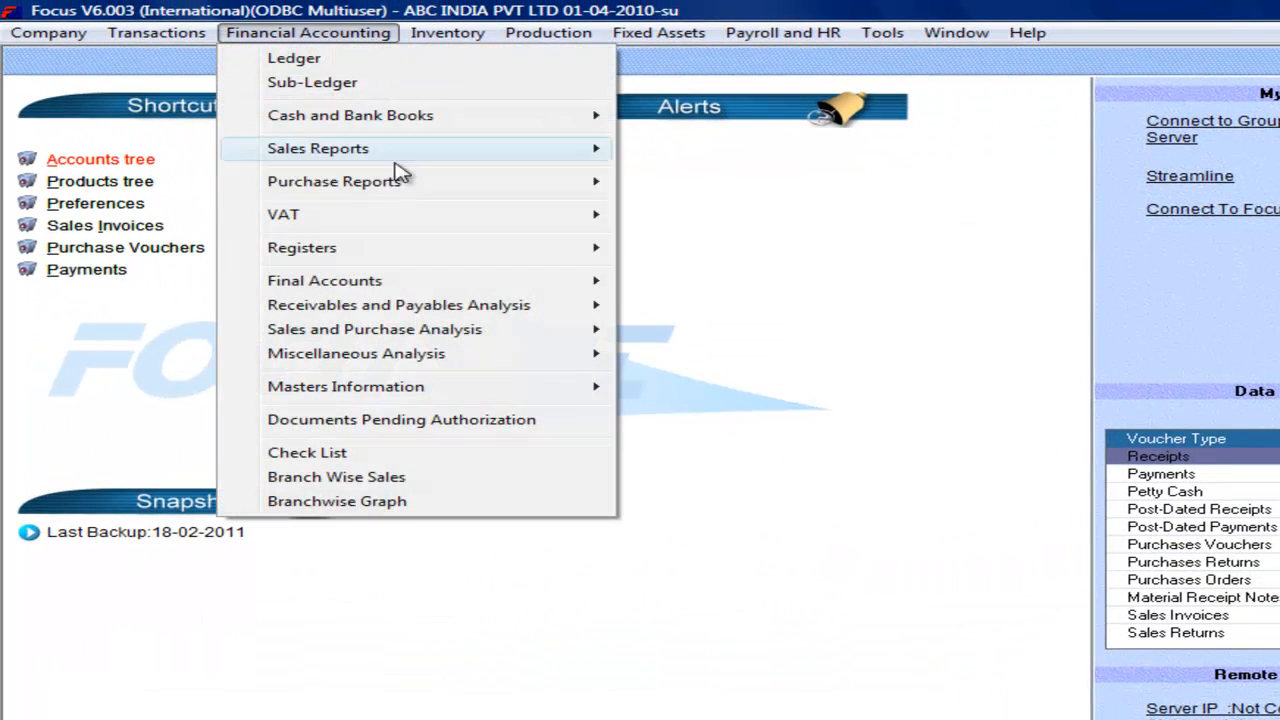
pyautogui.moveTo(418, 288)
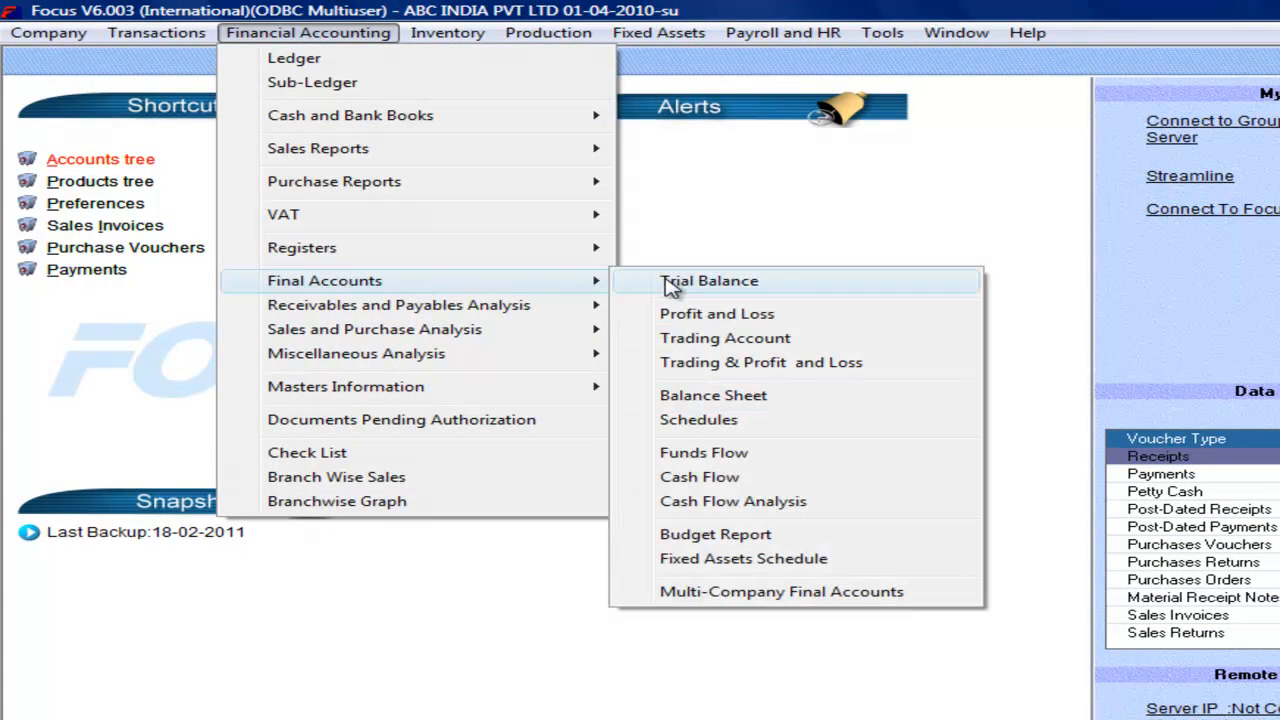
pyautogui.click(668, 284)
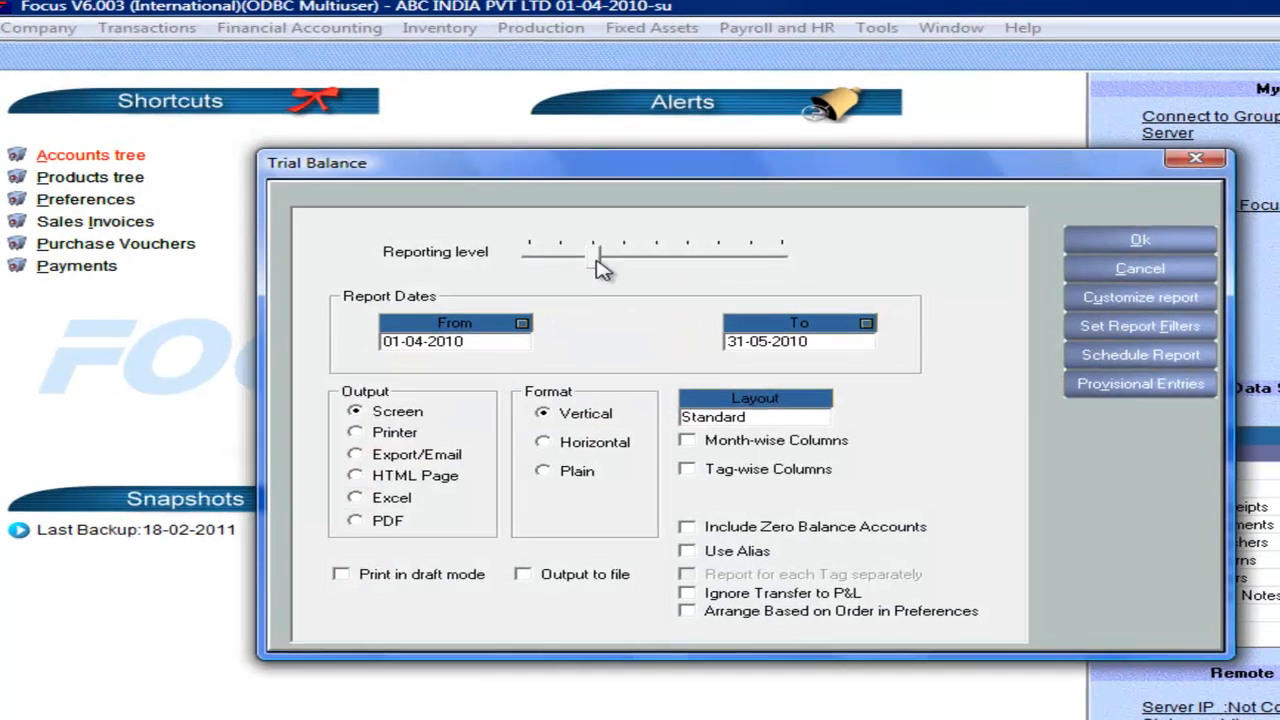
pyautogui.moveTo(598, 265); pyautogui.dragTo(528, 262)
pyautogui.click(1140, 240)
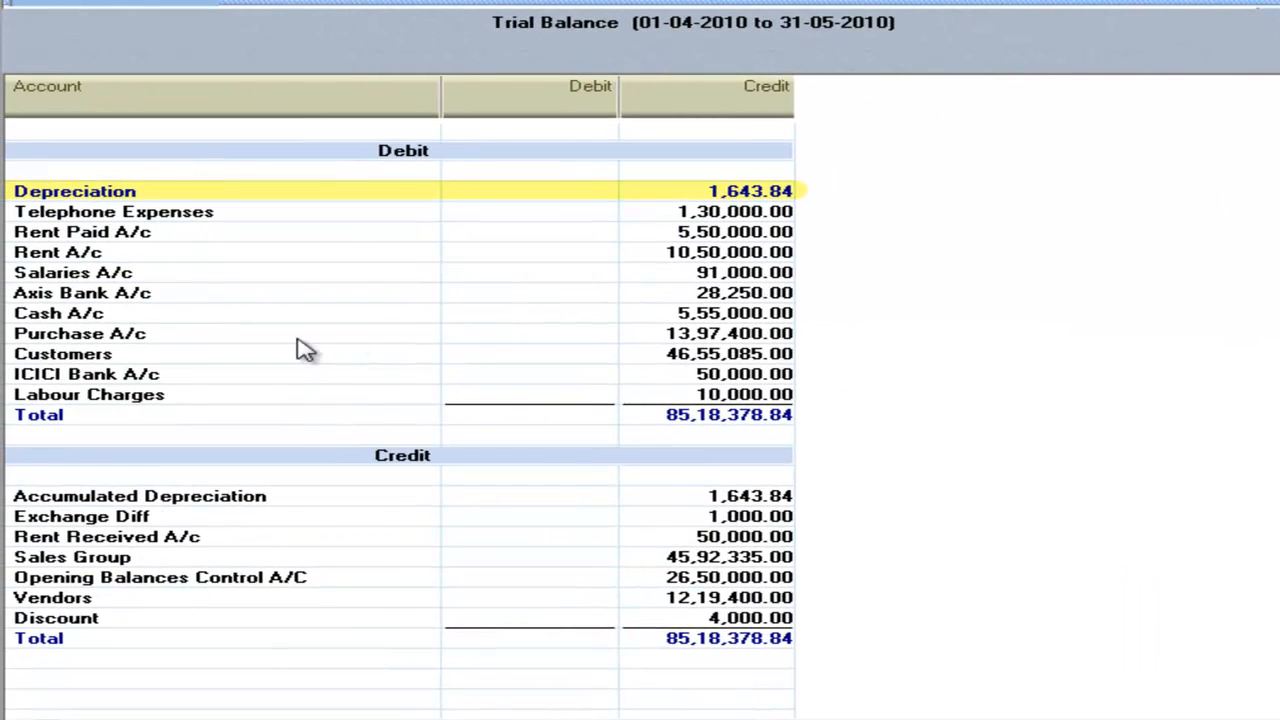
# Step: View the Customers and Sales Group balances in the Trial Balance
pyautogui.click(150, 356)
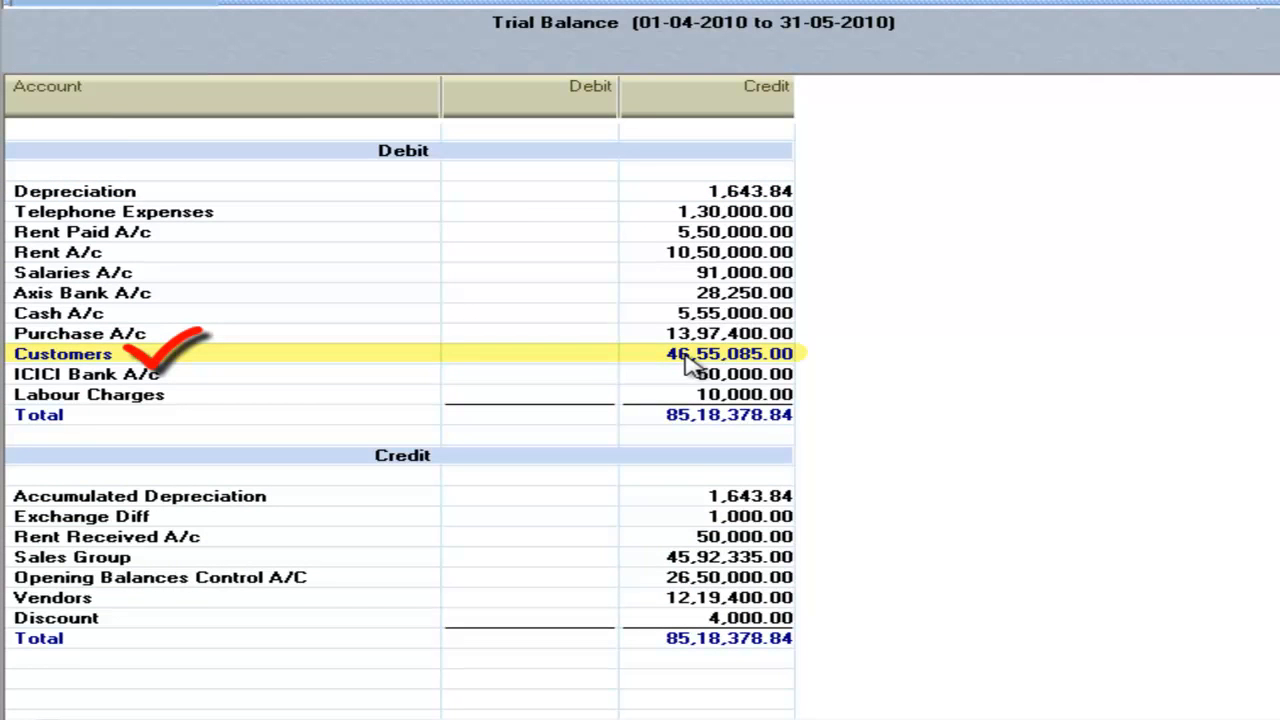
pyautogui.click(238, 560)
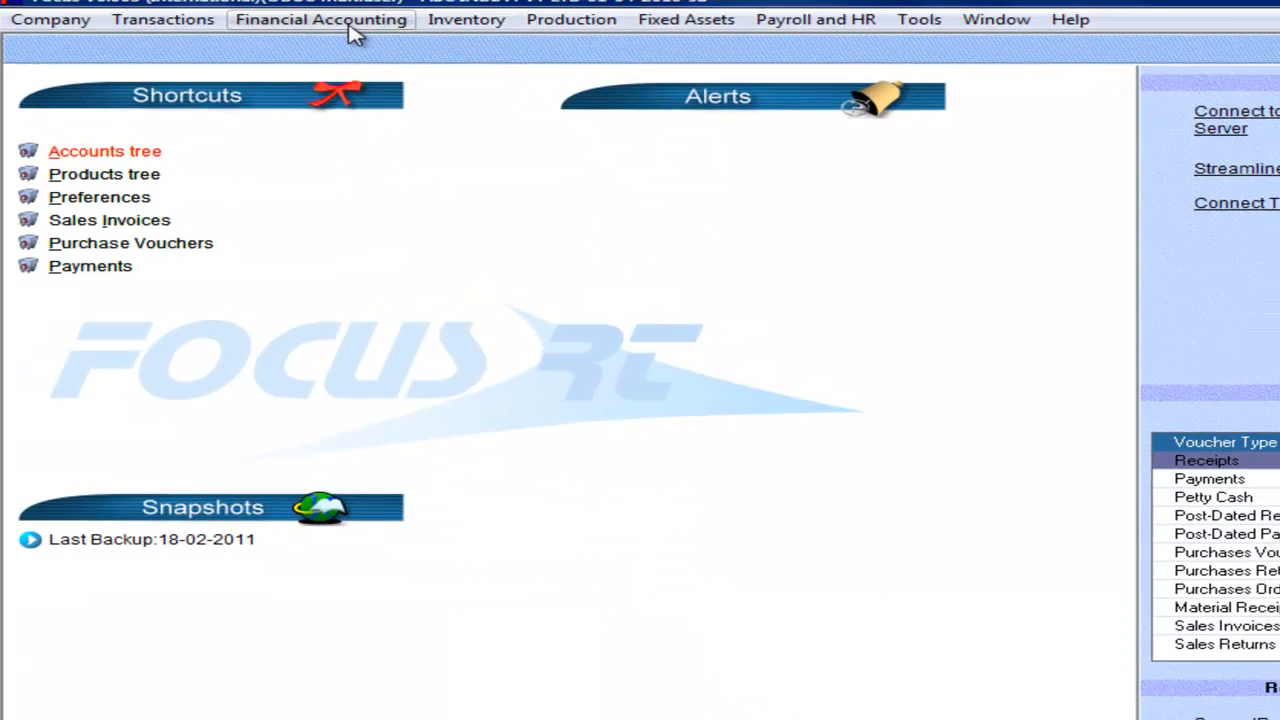
# Step: Run the Trial Balance on screen with the reporting level raised to include the accounts below each group
pyautogui.click(340, 36)
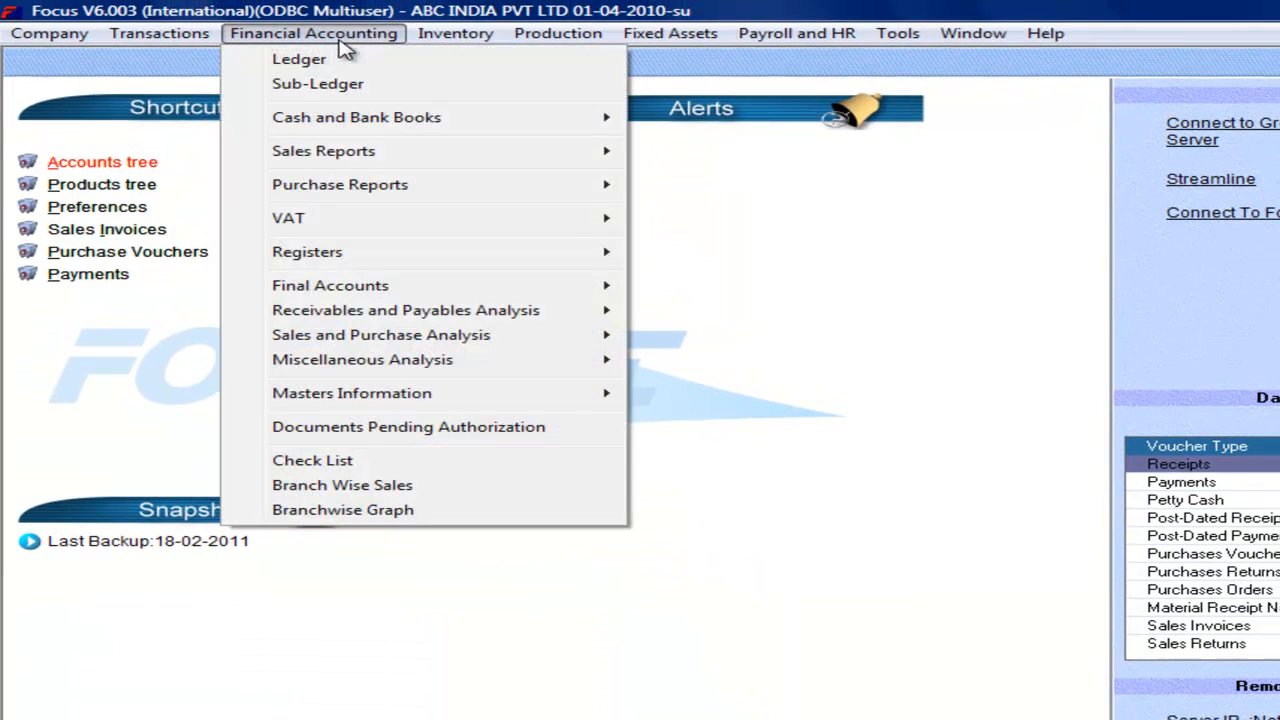
pyautogui.moveTo(370, 290)
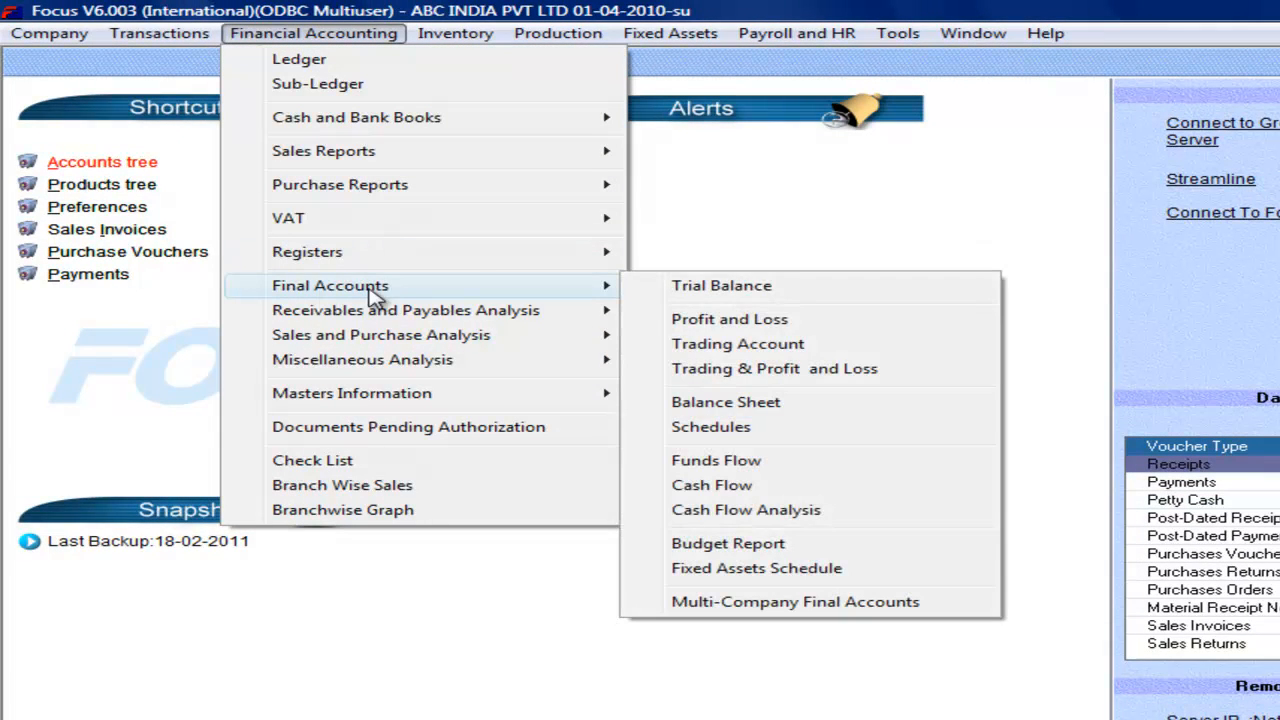
pyautogui.click(662, 292)
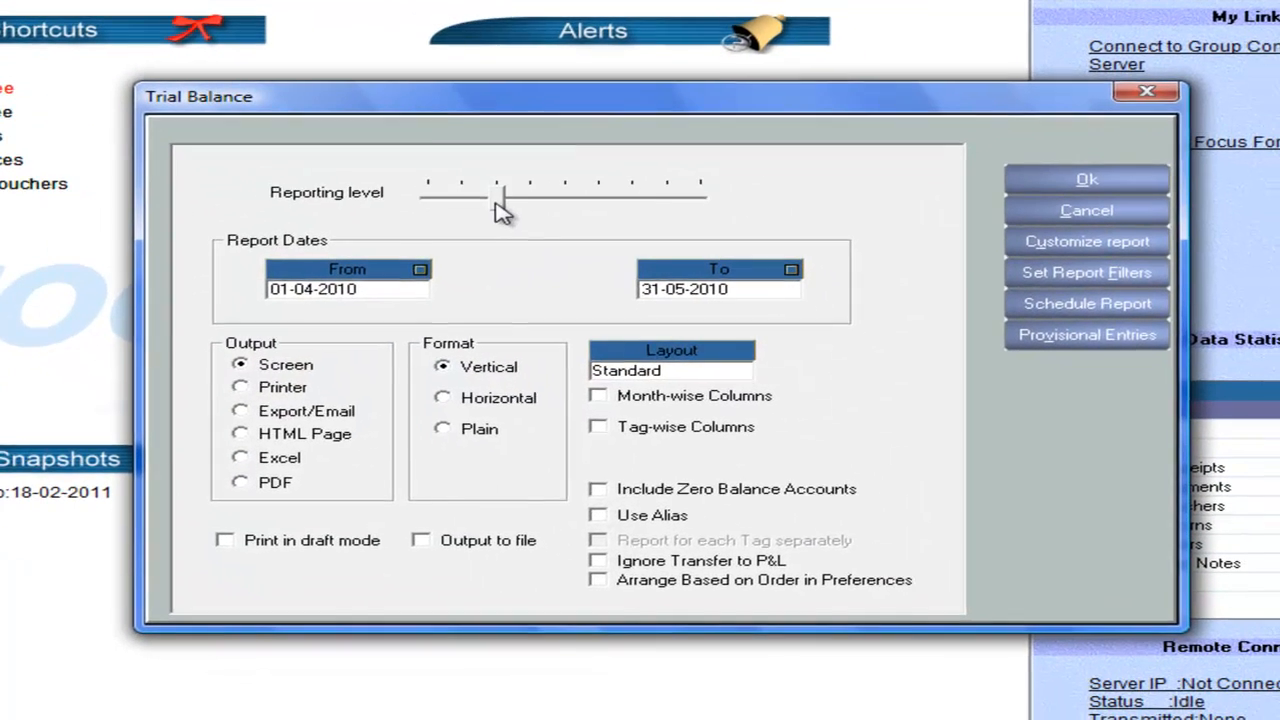
pyautogui.moveTo(500, 208); pyautogui.dragTo(720, 214)
pyautogui.click(1057, 175)
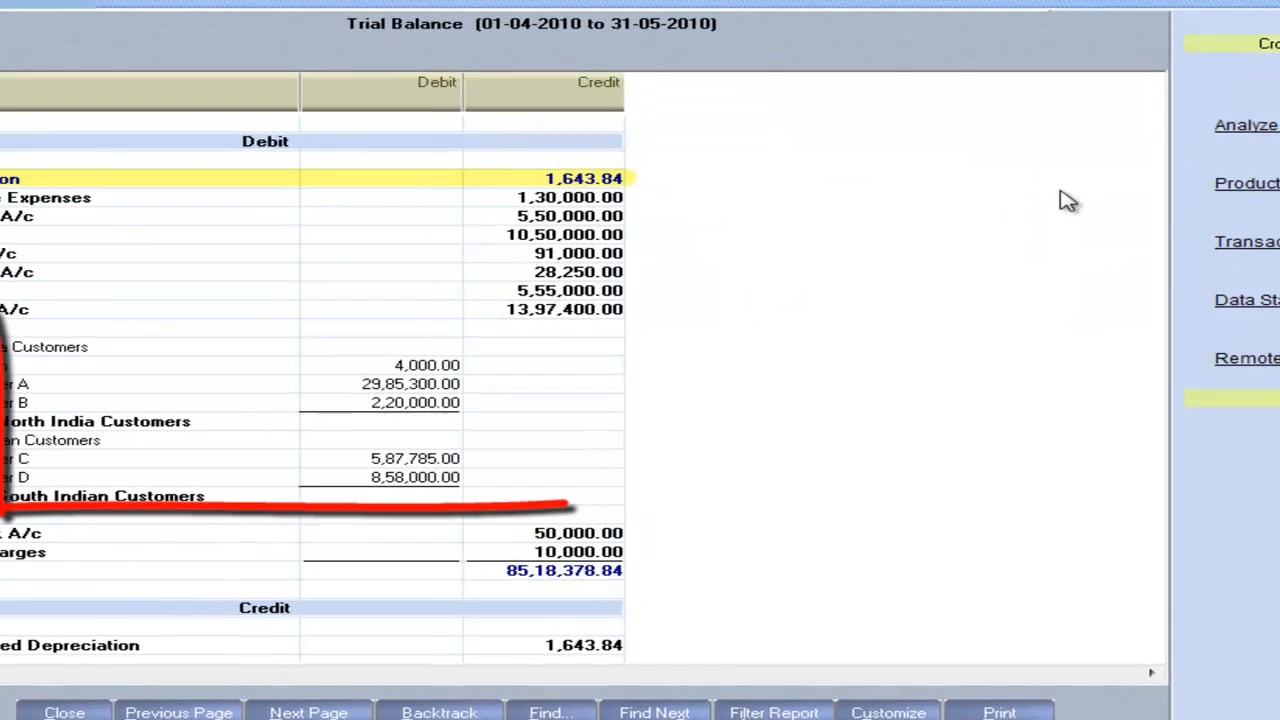
# Step: Review the Customers group's regional subgroups and accounts in the Trial Balance, plus the Sales Group and Vendors accounts on the following page
pyautogui.click(90, 340)
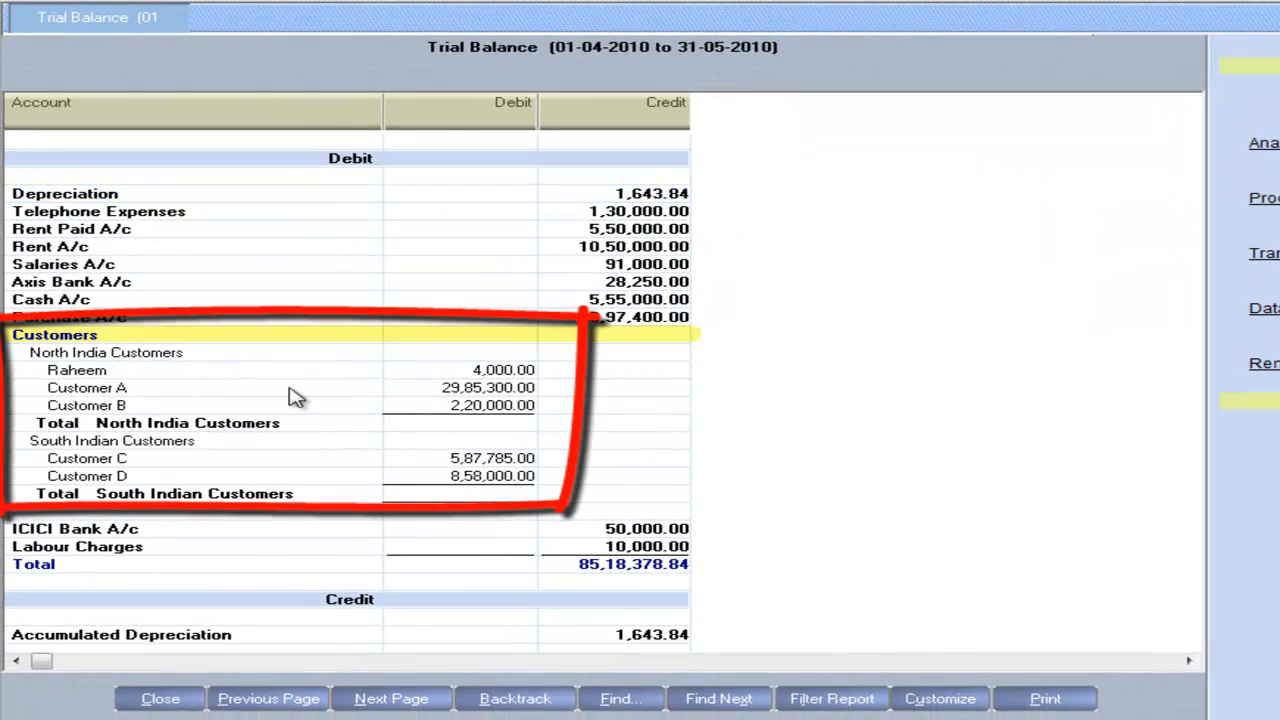
pyautogui.click(370, 375)
pyautogui.click(290, 388)
pyautogui.click(203, 408)
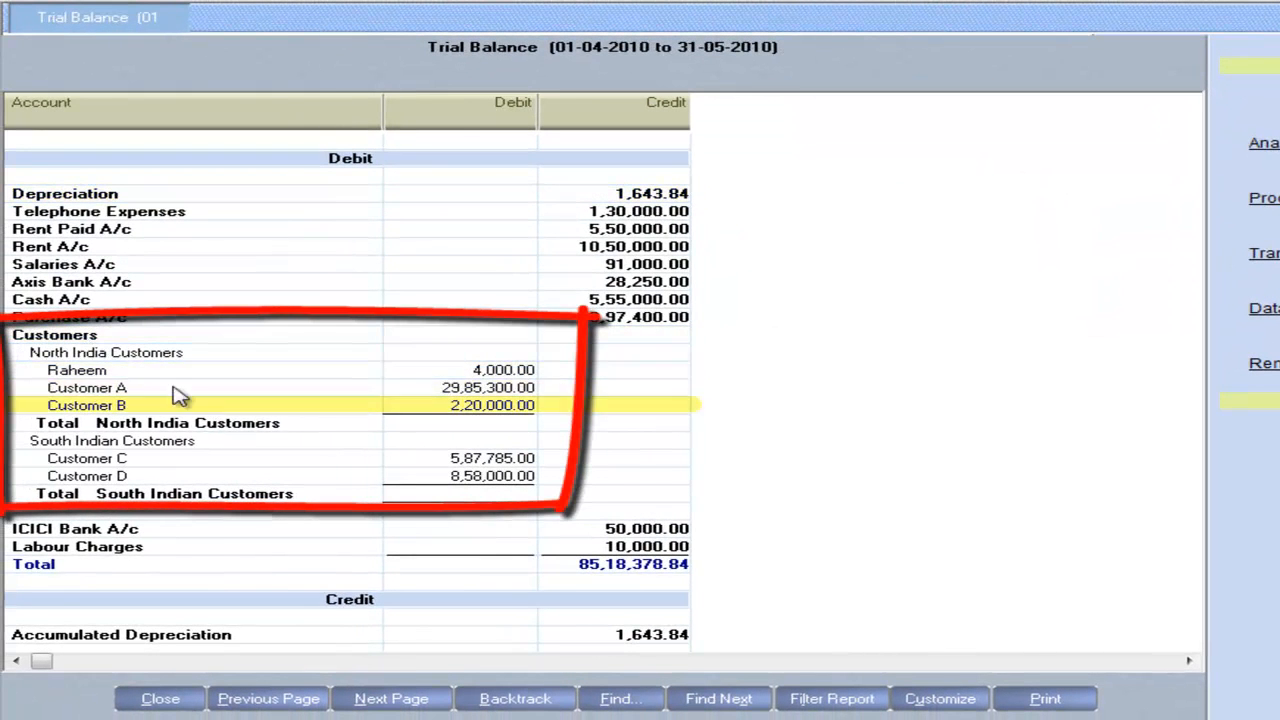
pyautogui.click(130, 355)
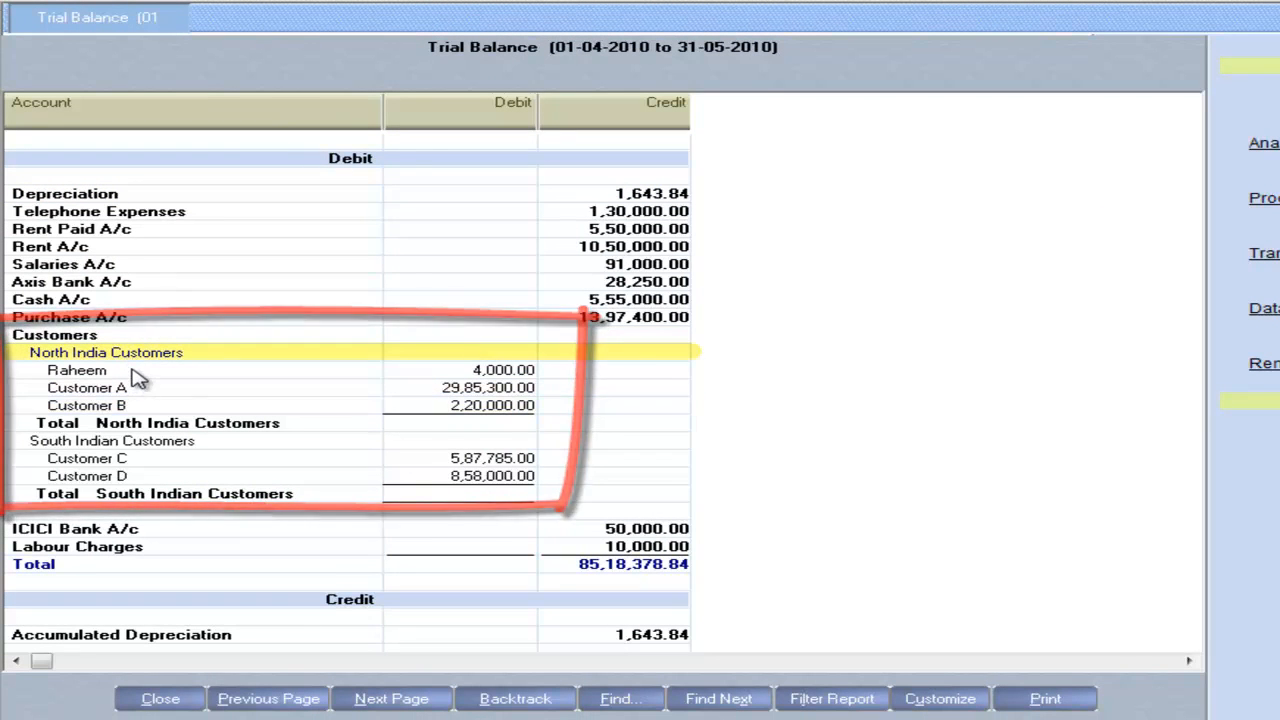
pyautogui.click(124, 341)
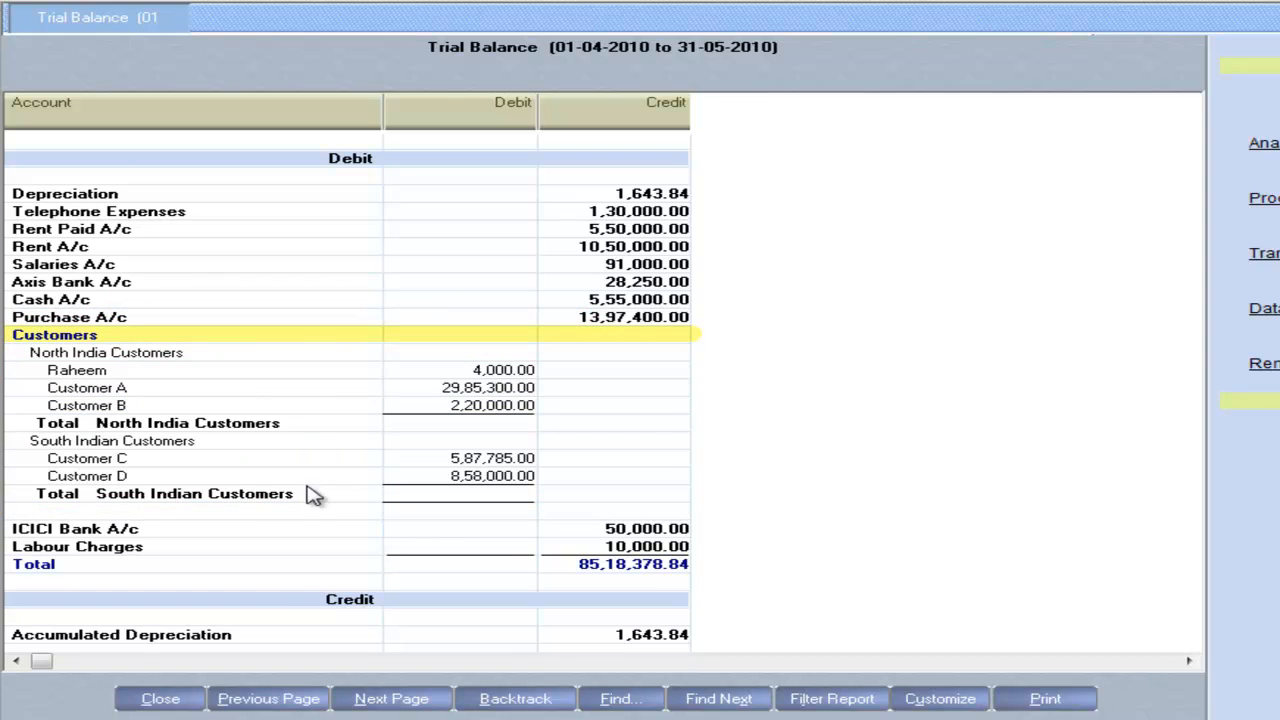
pyautogui.click(393, 702)
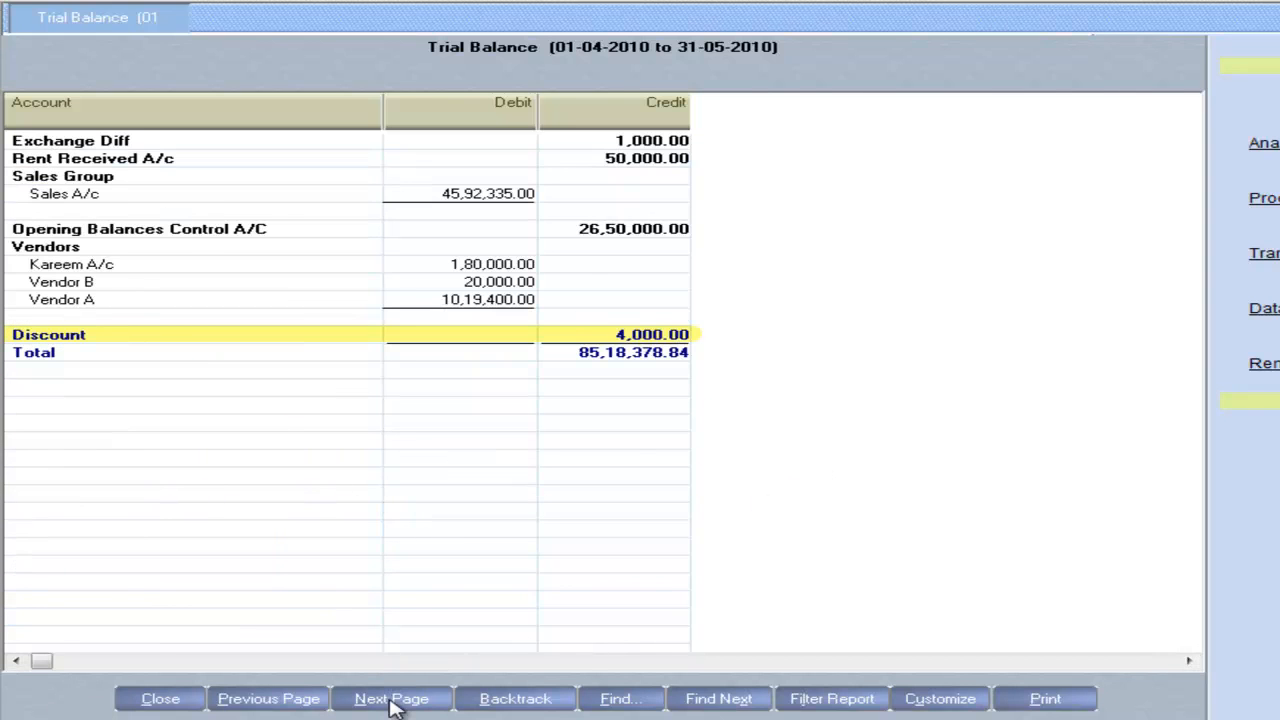
pyautogui.click(280, 702)
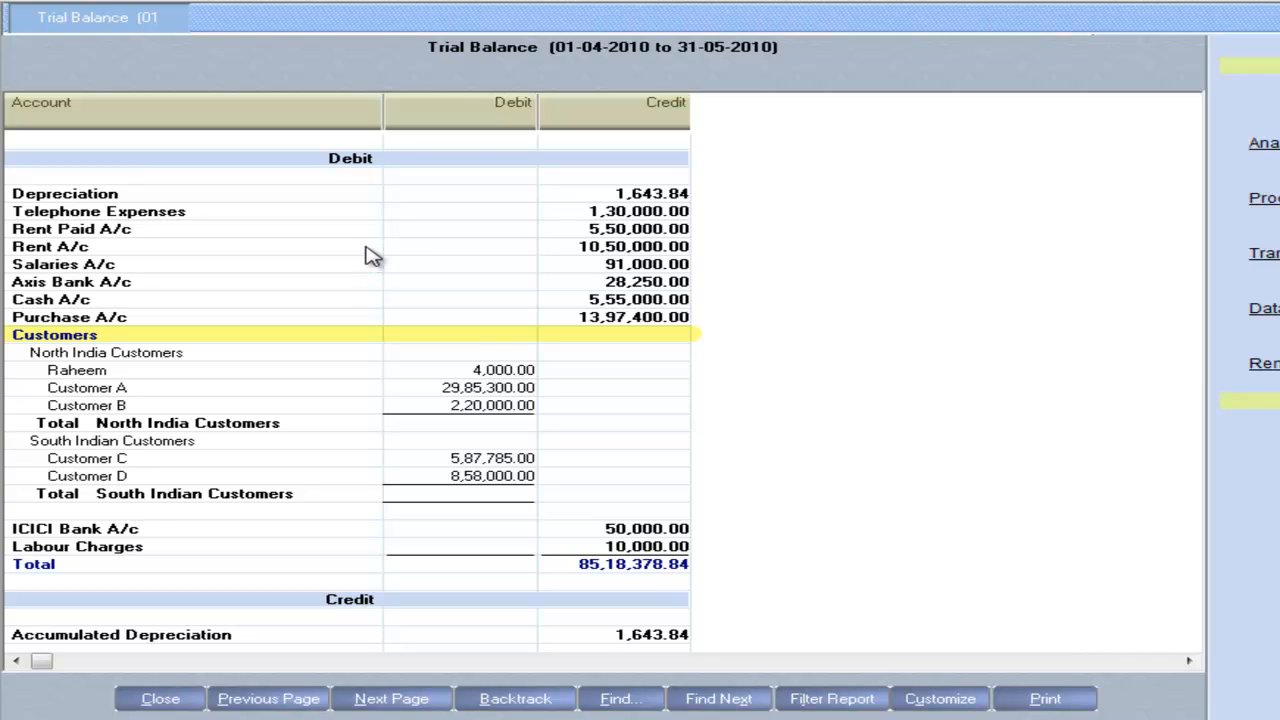
# Step: Run the Trial Balance on screen in Vertical format for 01-04-2010 to 31-05-2010, page through its group totals, and close it
pyautogui.click(363, 3)
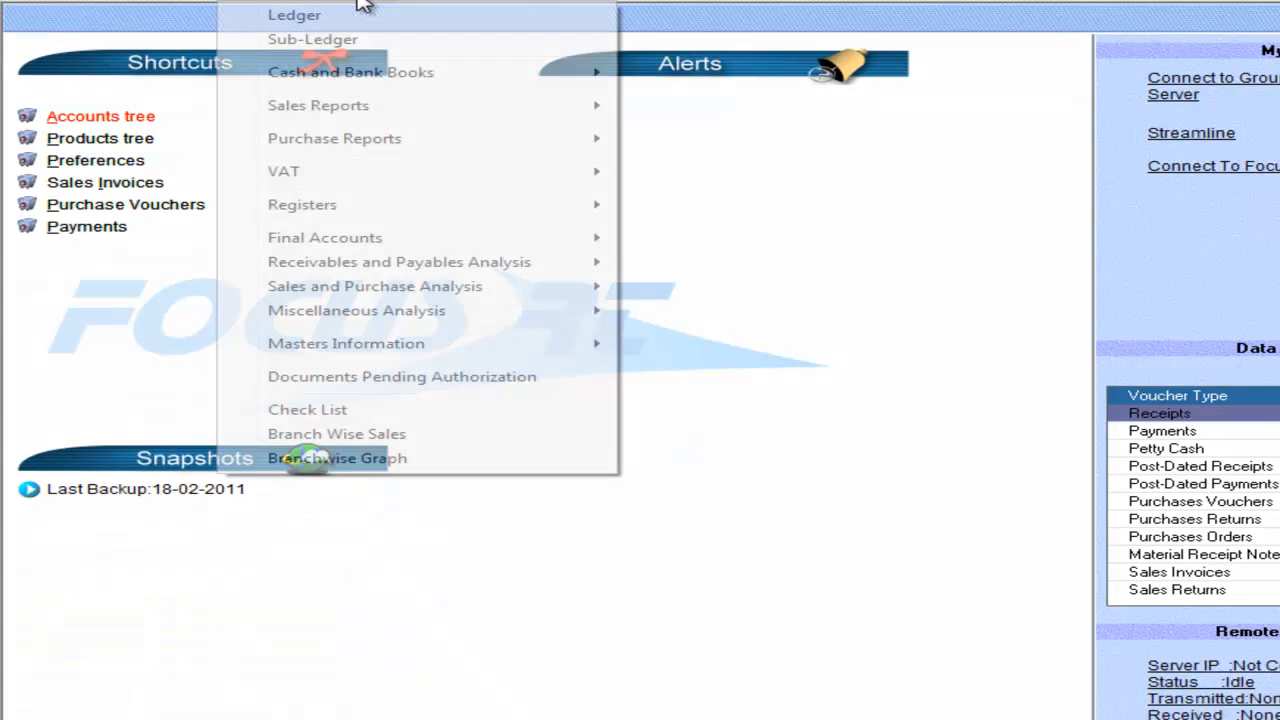
pyautogui.moveTo(434, 243)
pyautogui.click(690, 250)
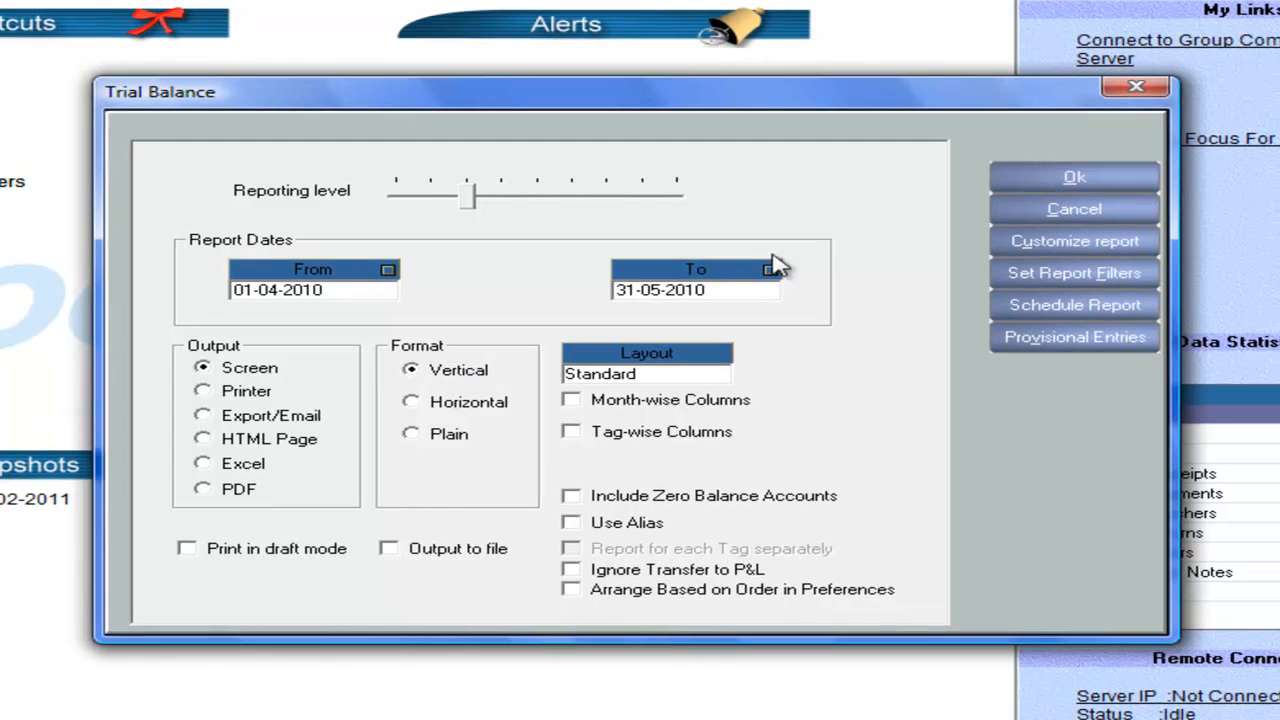
pyautogui.click(1045, 175)
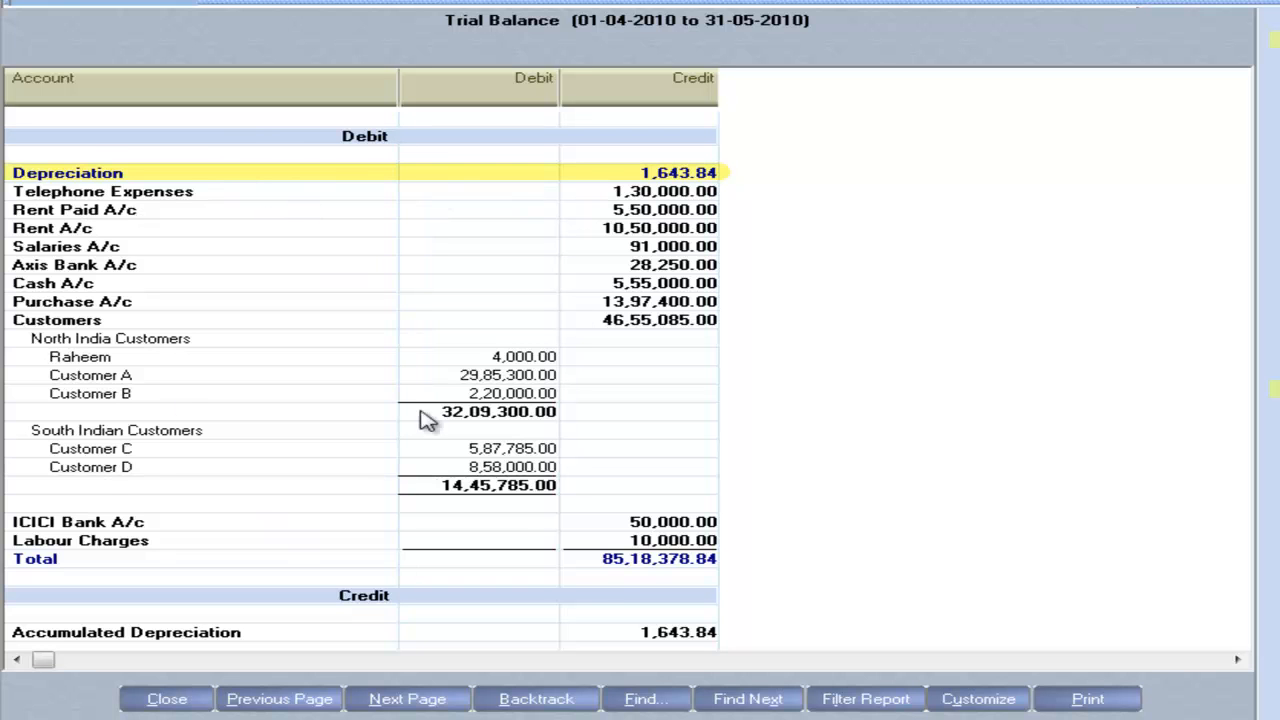
pyautogui.click(447, 705)
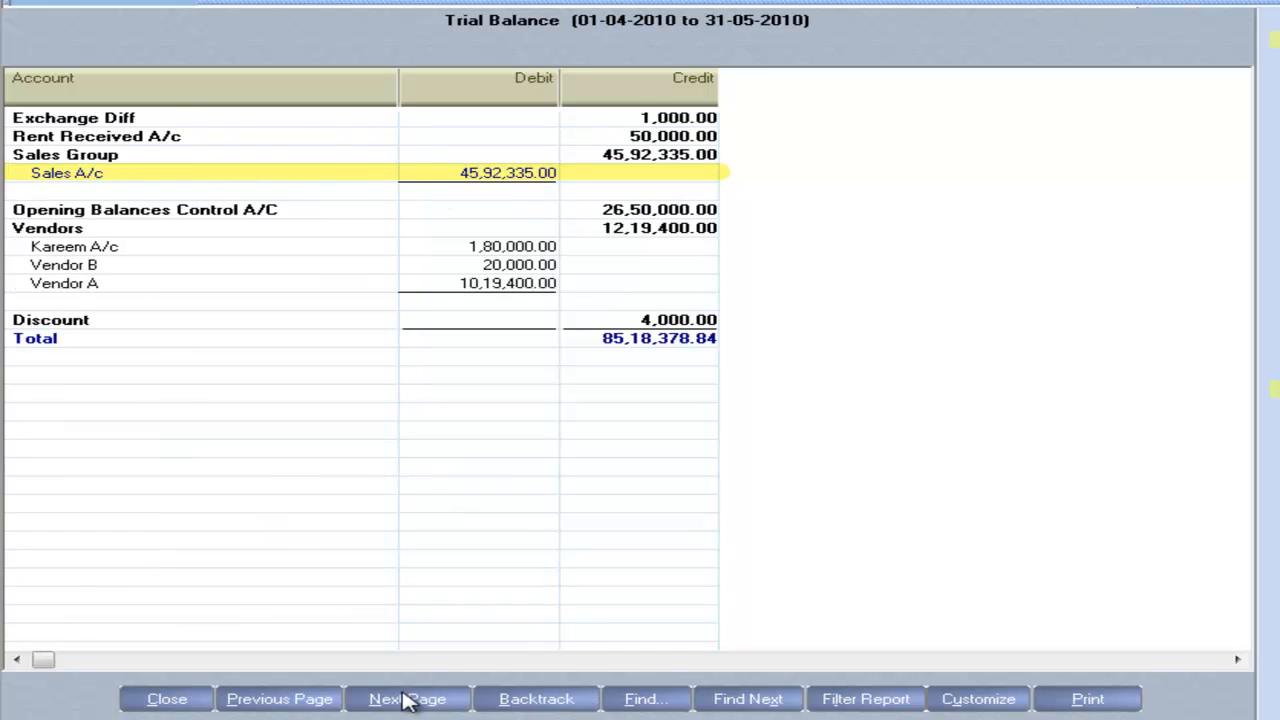
pyautogui.click(305, 698)
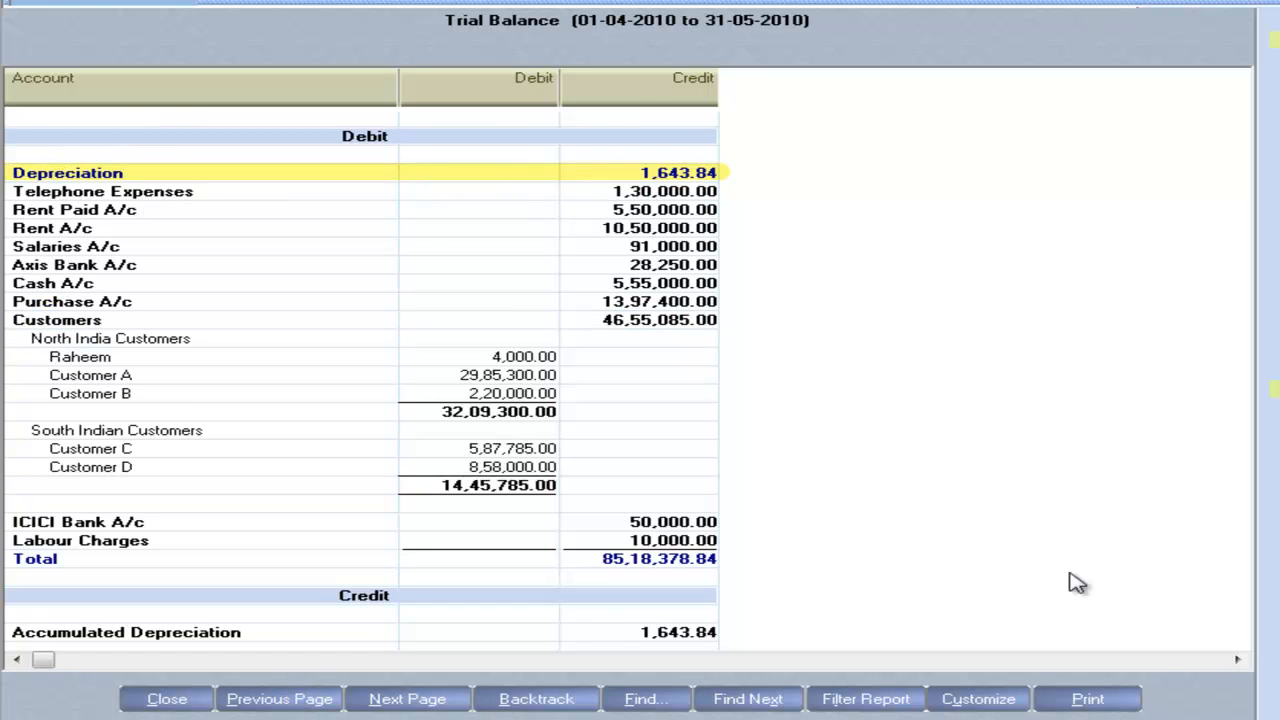
pyautogui.click(160, 702)
# Step: Run the Trial Balance on screen in Plain format for 01-04-2010 to 31-05-2010
pyautogui.click(322, 0)
pyautogui.moveTo(417, 226)
pyautogui.click(700, 229)
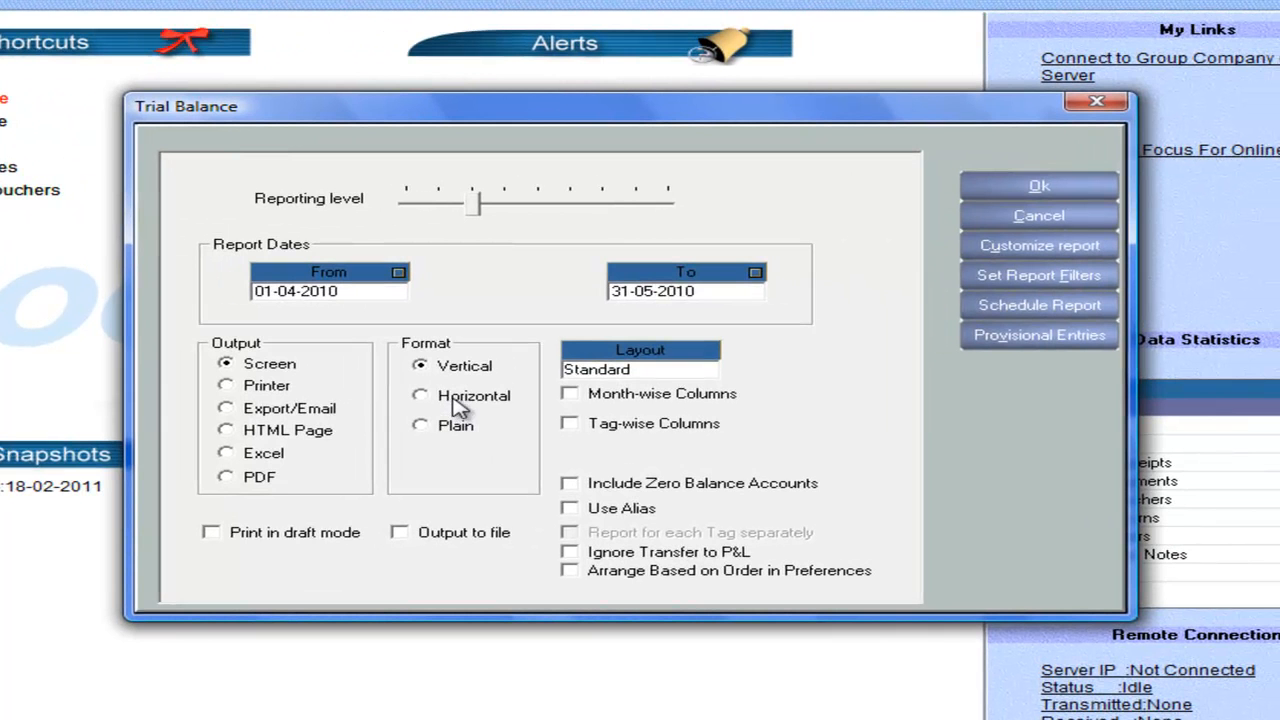
pyautogui.click(420, 427)
pyautogui.click(1025, 189)
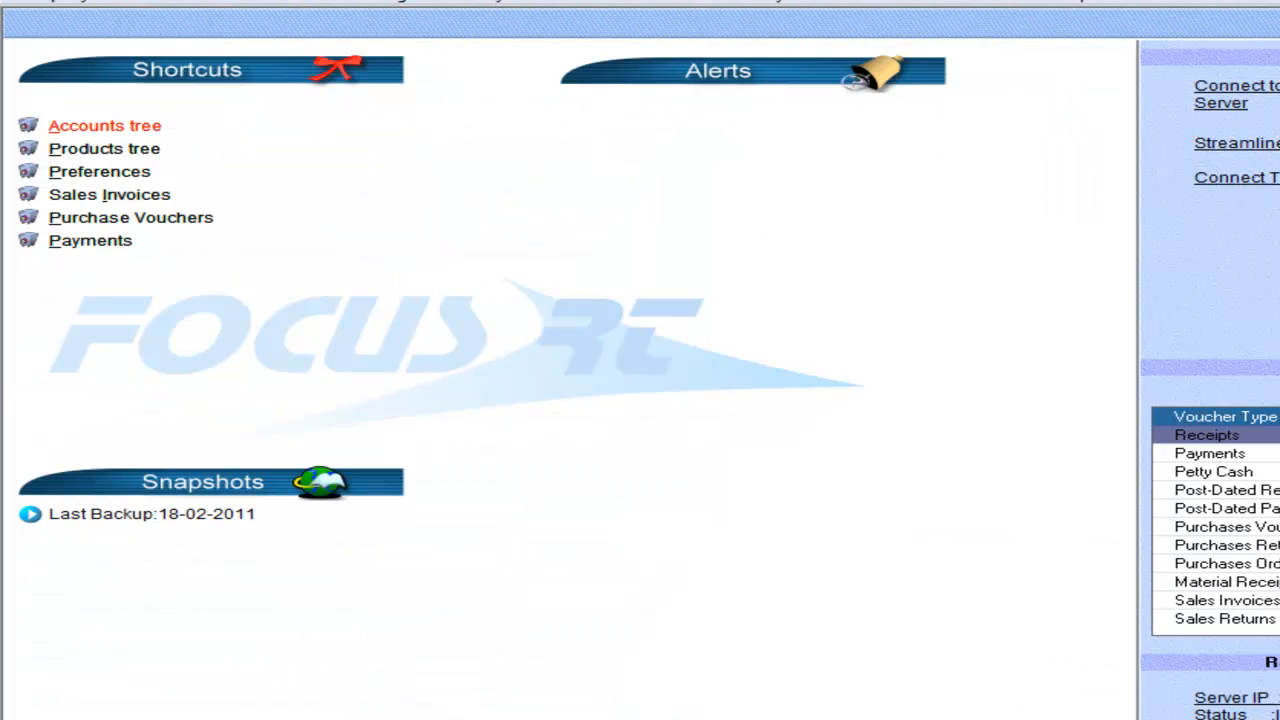
# Step: Run the Profit and Loss report on screen in Vertical format, check the Profit for the period line, and close it
pyautogui.click(340, 8)
pyautogui.moveTo(448, 256)
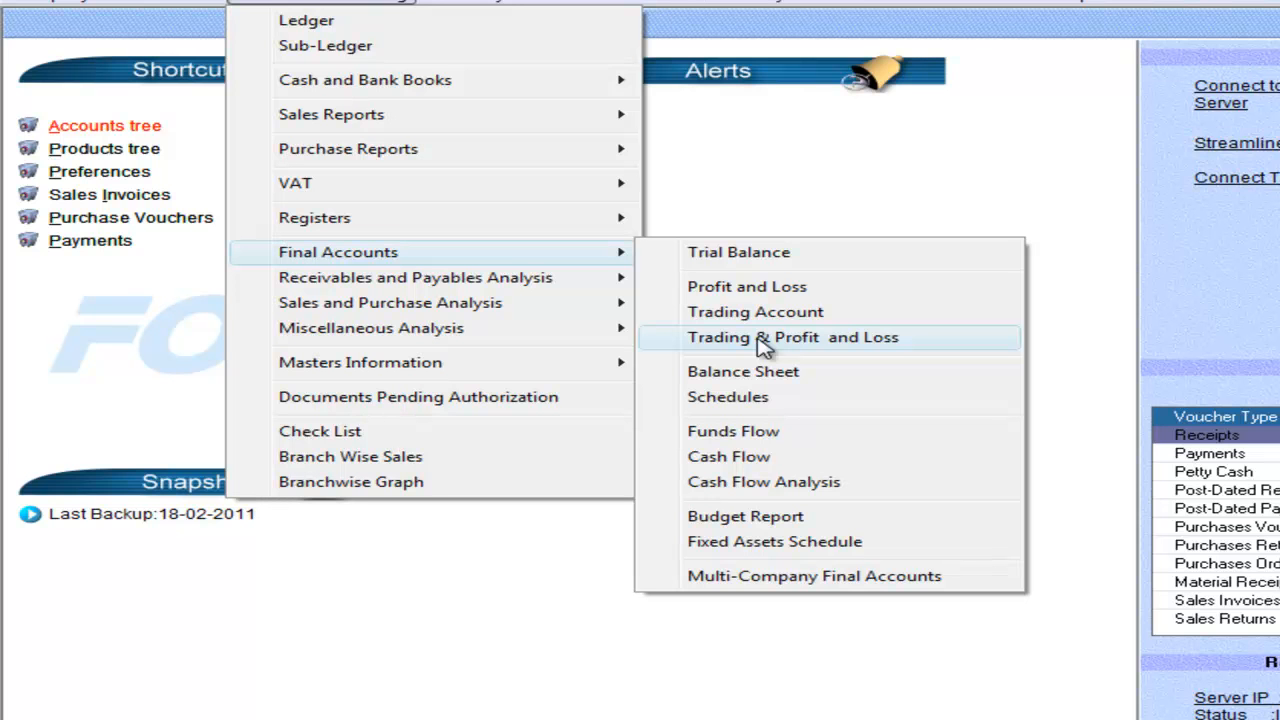
pyautogui.click(770, 288)
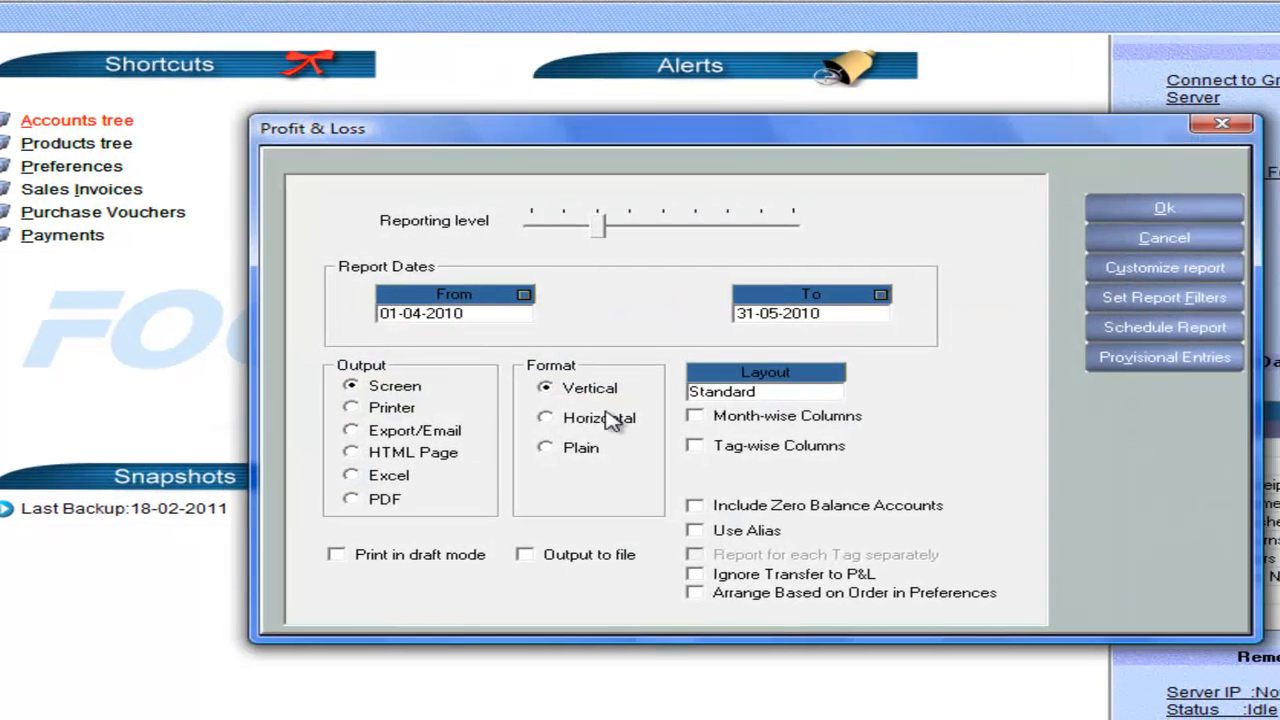
pyautogui.click(1175, 209)
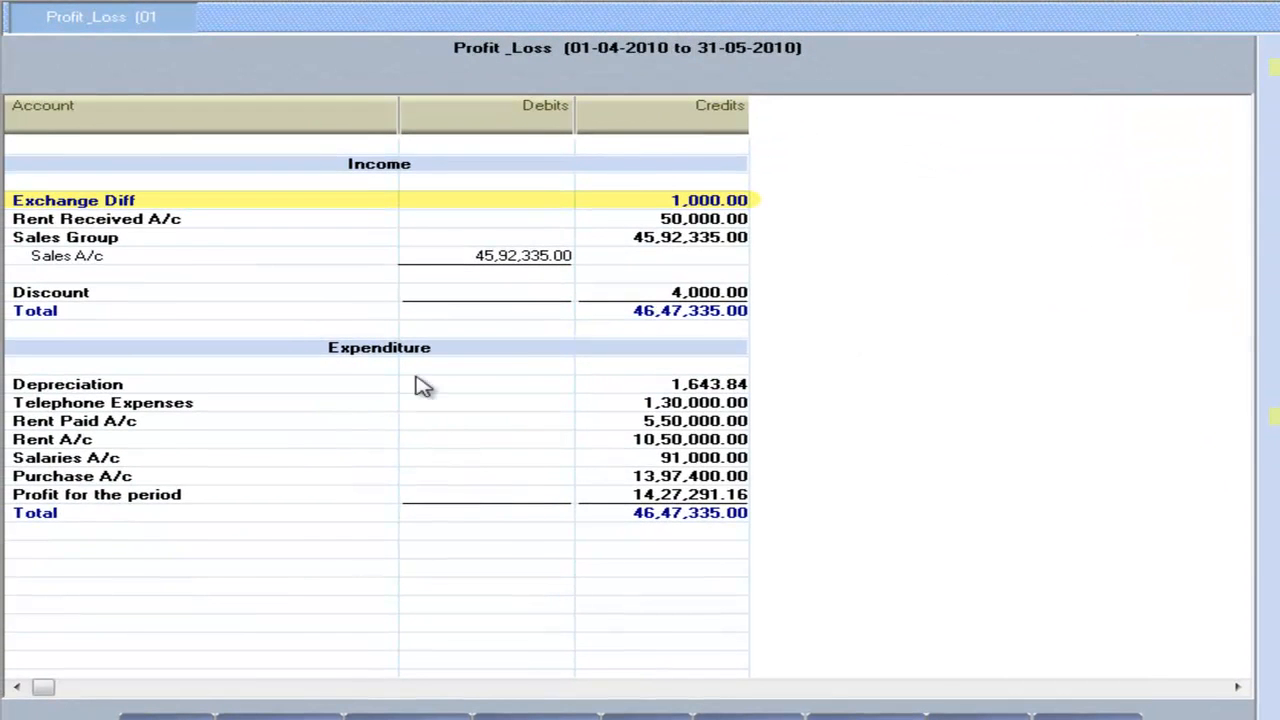
pyautogui.click(240, 496)
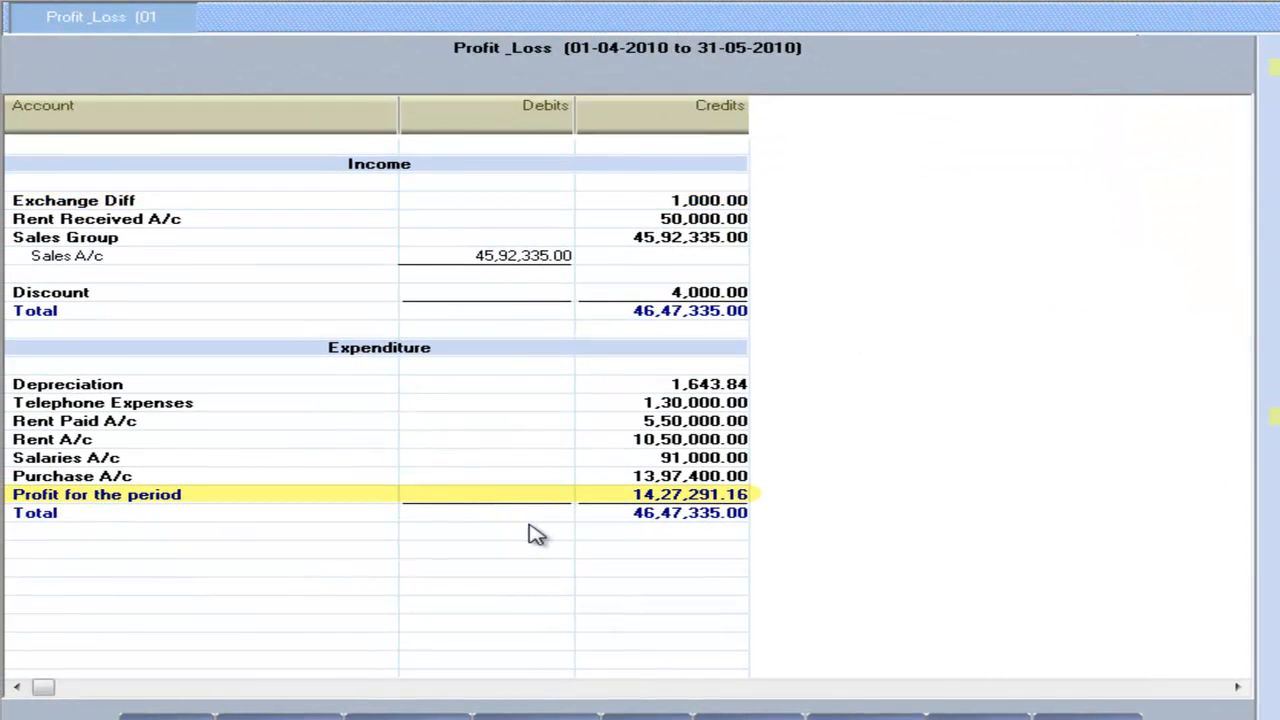
pyautogui.click(168, 717)
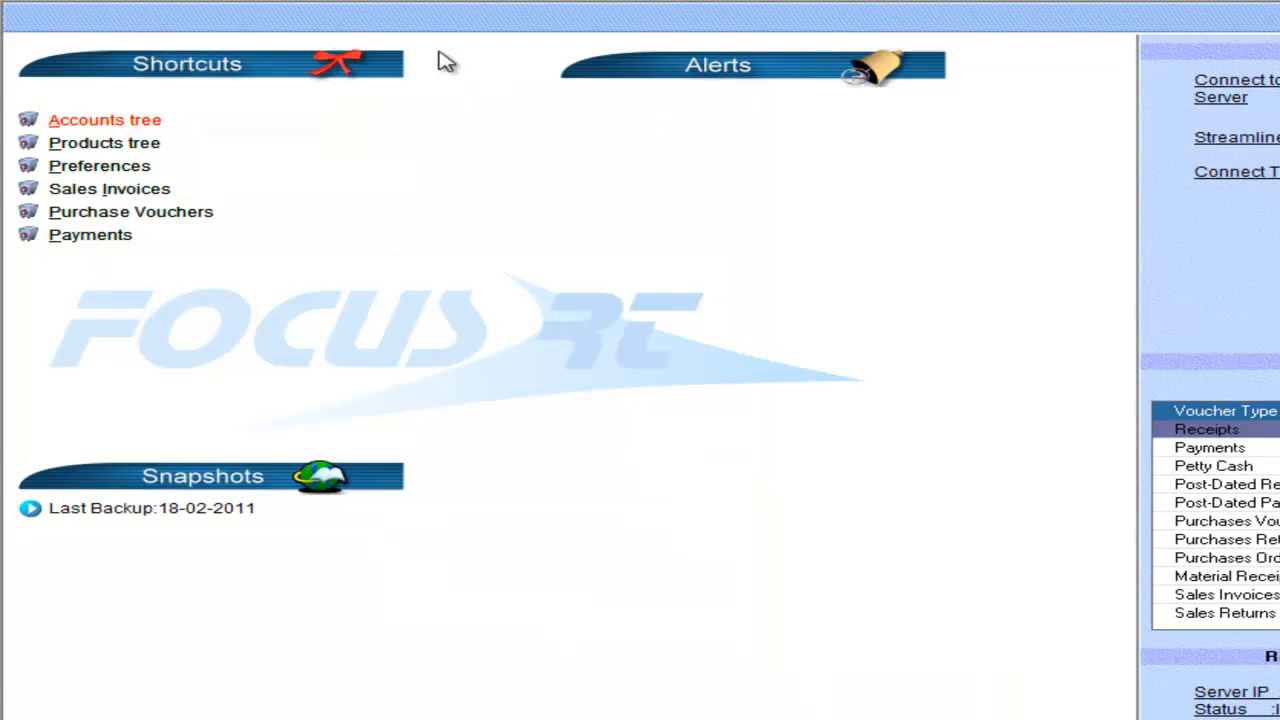
# Step: Run the Trading Account on screen in Vertical format with the preselected sales and purchase accounts, check Gross Profit, and close it
pyautogui.click(350, 1)
pyautogui.moveTo(623, 257)
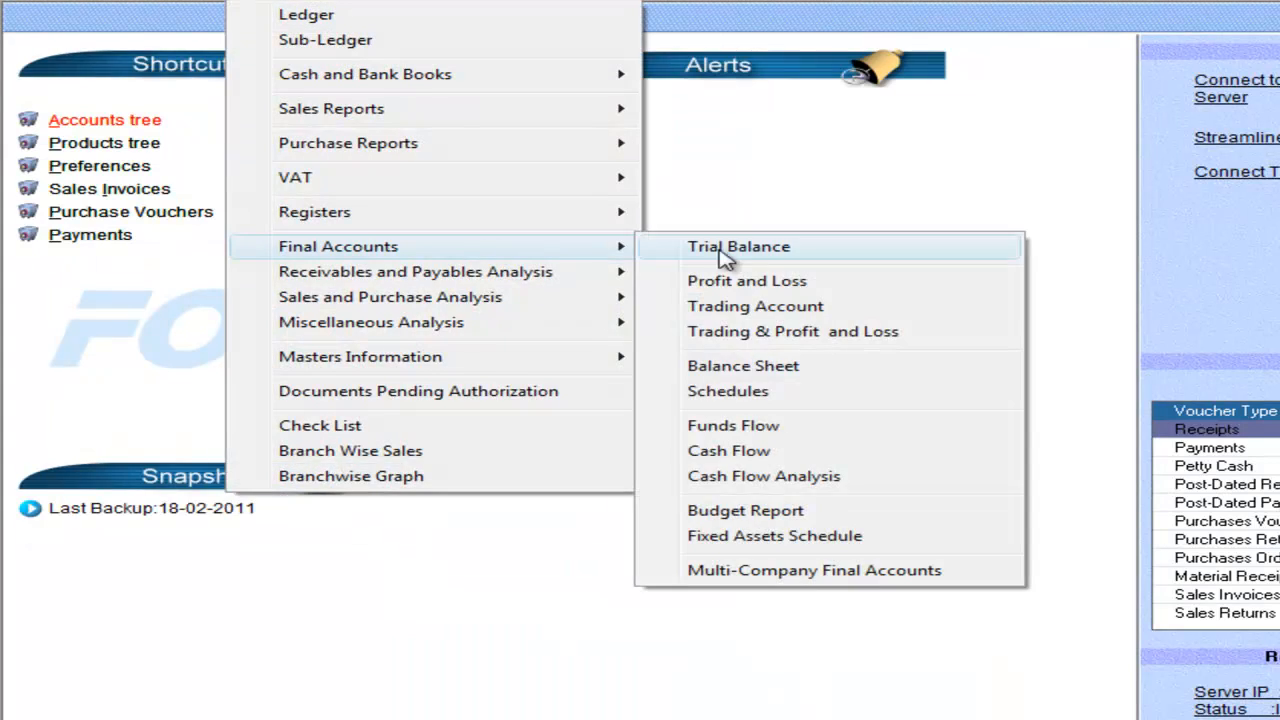
pyautogui.click(752, 306)
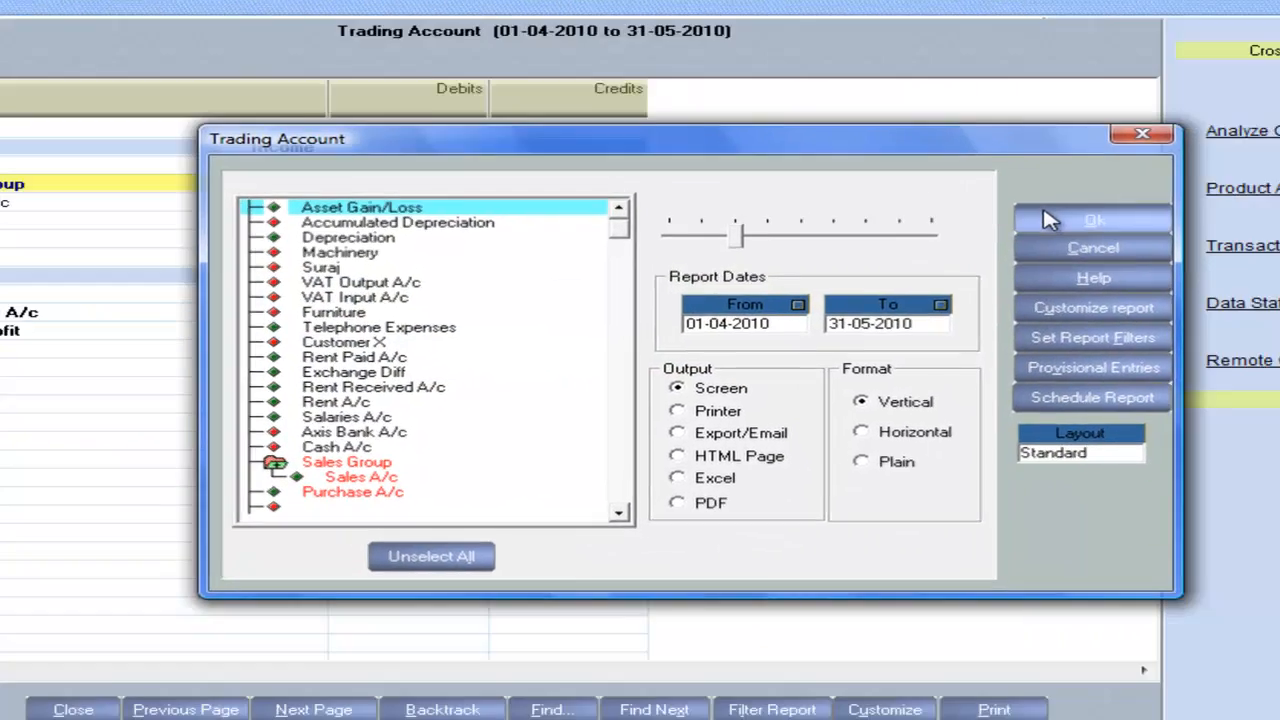
pyautogui.click(1050, 220)
pyautogui.click(72, 334)
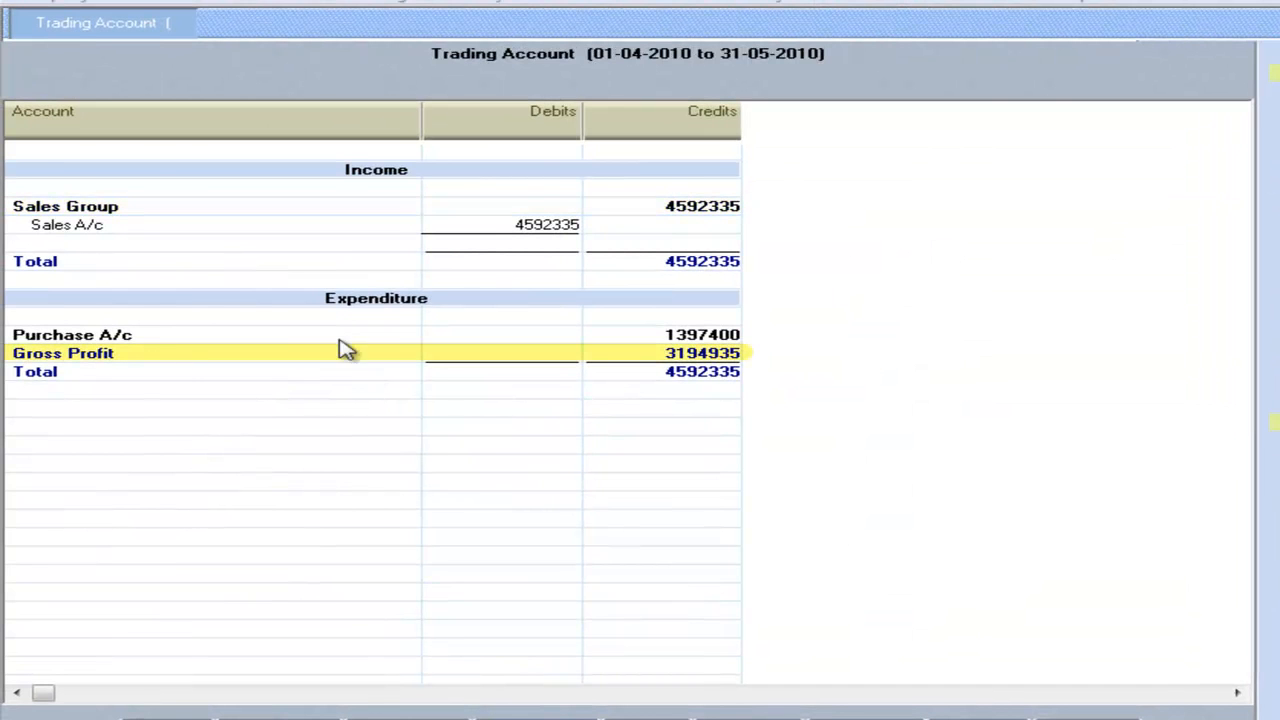
pyautogui.press('Escape')
# Step: Run the Trading & Profit and Loss report on screen, check its Gross Profit and Profit for the period lines, and close it
pyautogui.click(343, 6)
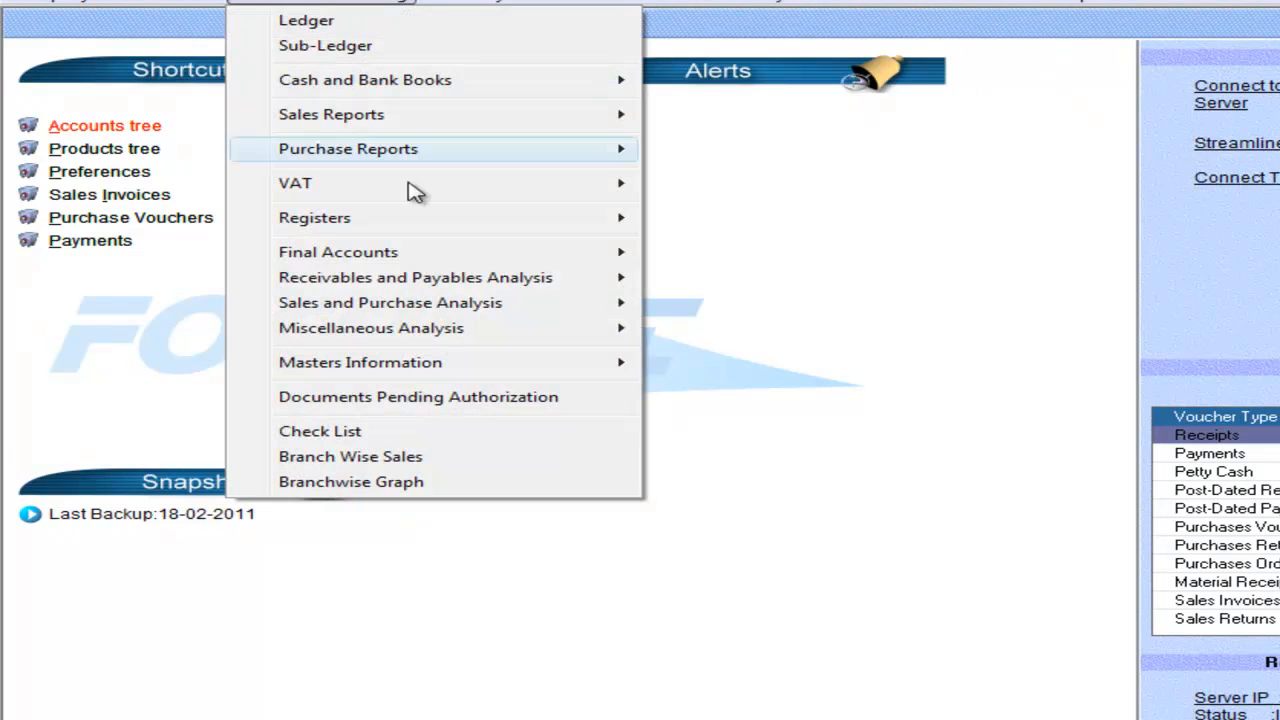
pyautogui.moveTo(445, 255)
pyautogui.click(716, 337)
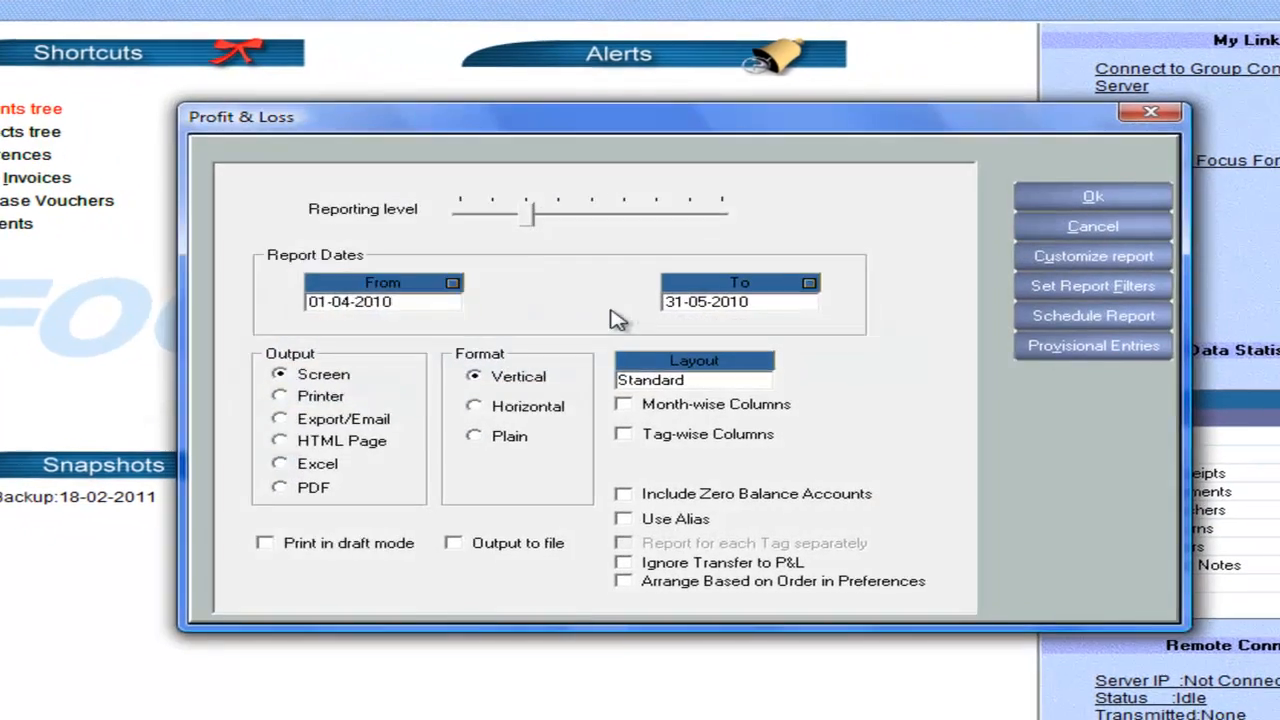
pyautogui.click(1012, 189)
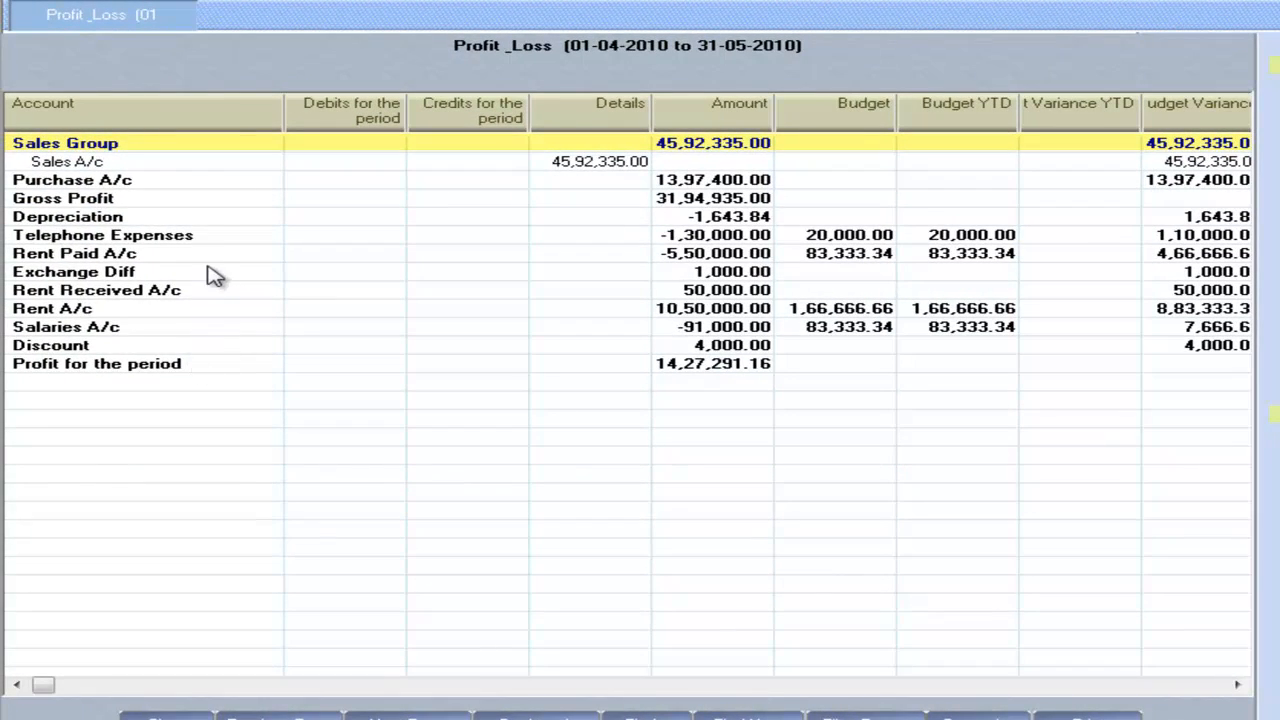
pyautogui.click(261, 205)
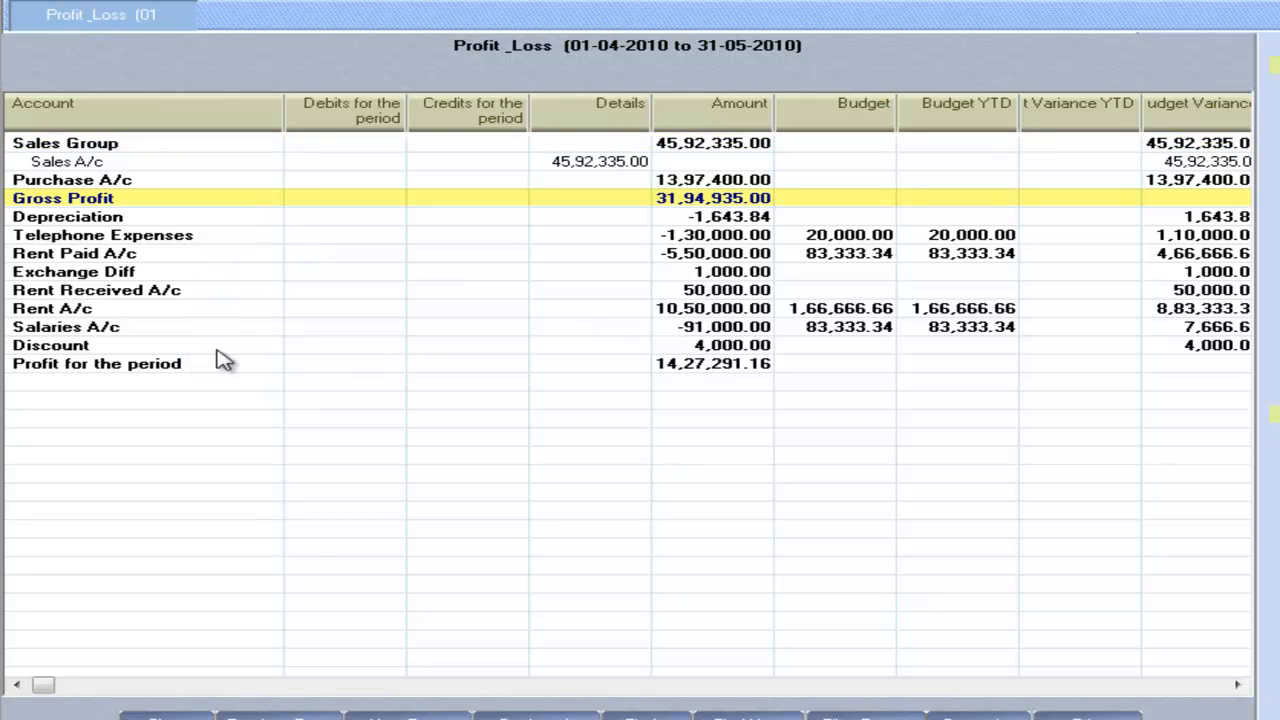
pyautogui.click(175, 368)
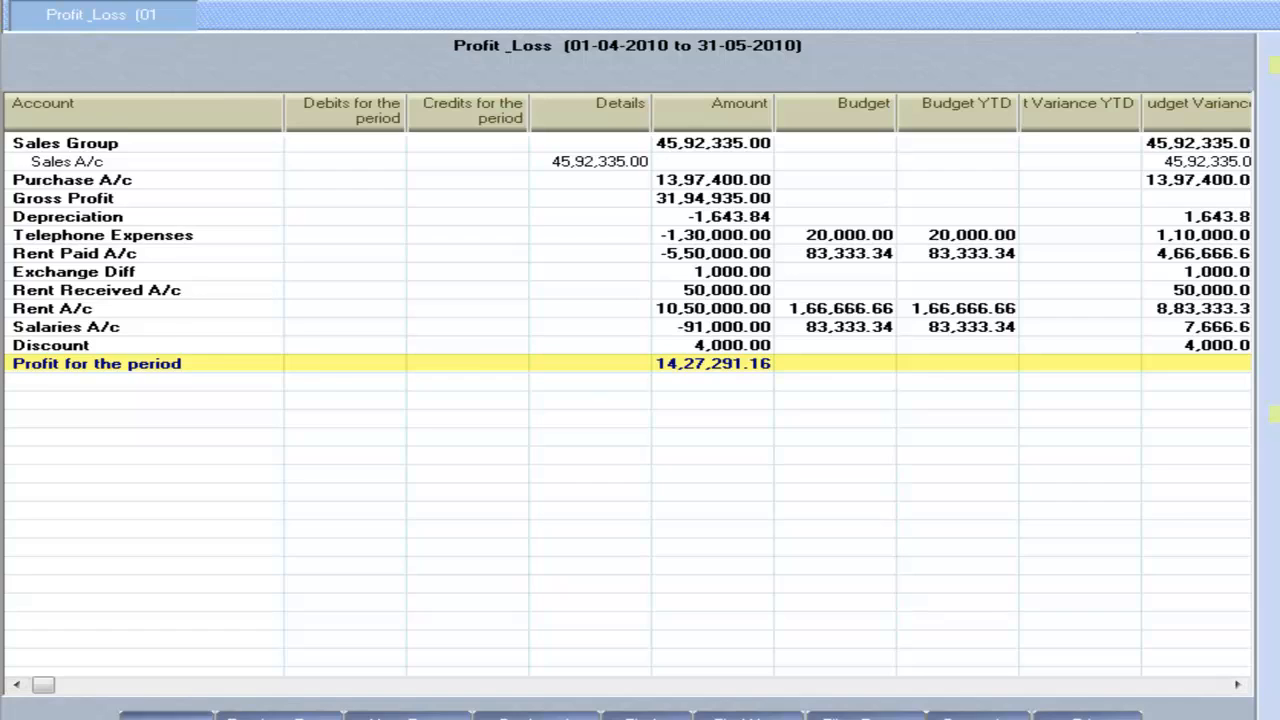
pyautogui.click(184, 717)
# Step: Run the Balance Sheet for 01-04-2010 to 31-05-2010 on screen, view its applications and sources of funds, and close it
pyautogui.click(305, 1)
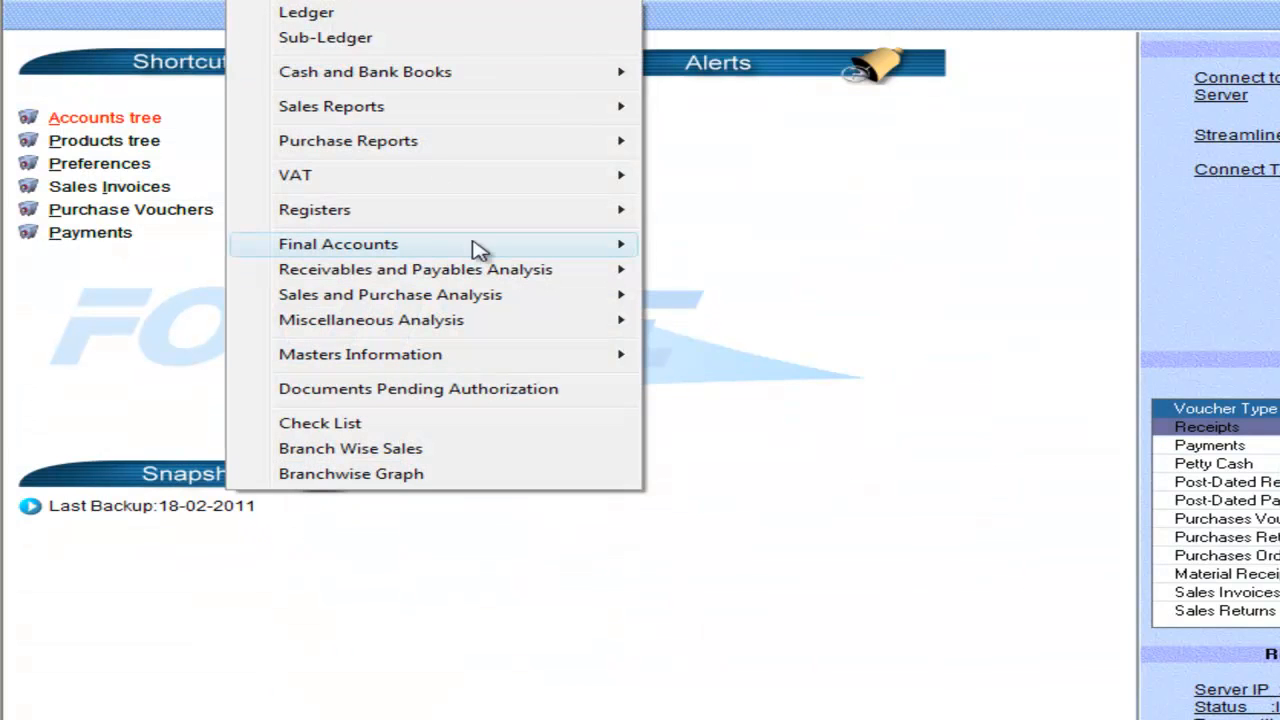
pyautogui.moveTo(477, 251)
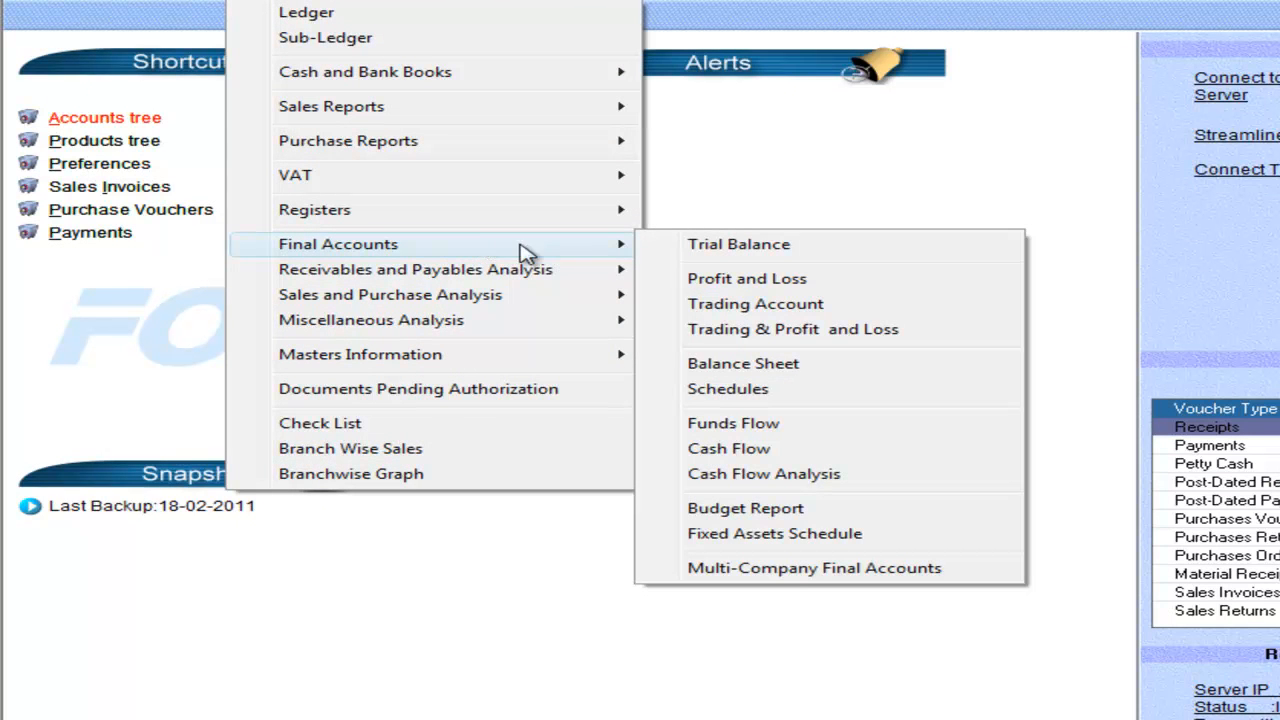
pyautogui.click(843, 363)
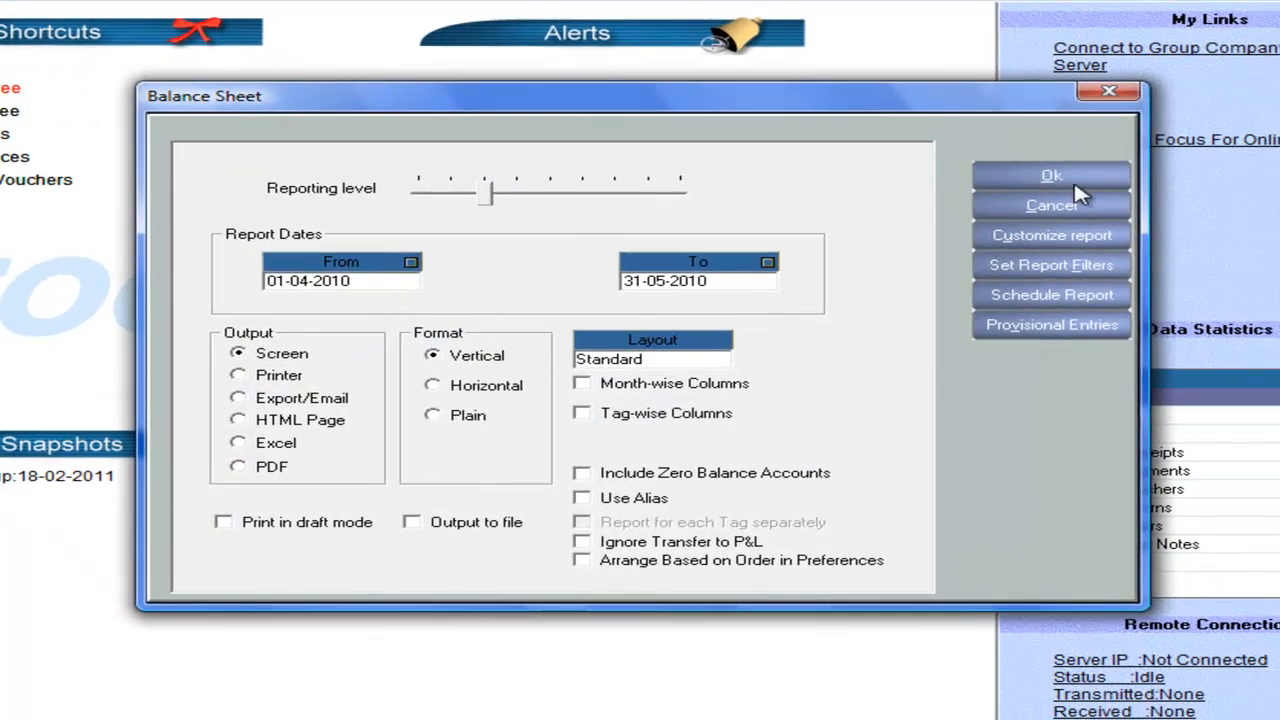
pyautogui.click(1075, 184)
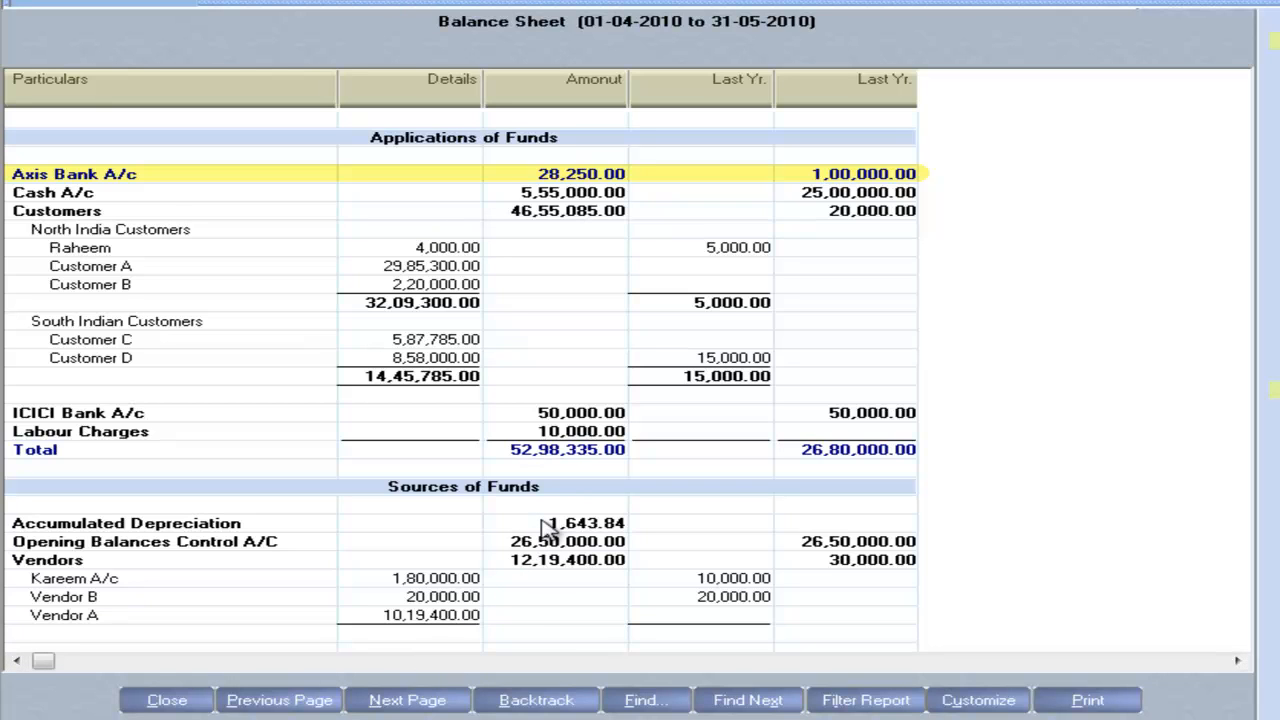
pyautogui.click(180, 703)
# Step: Run the Schedules report on screen for the Customers group for 01-04-2010 to 31-05-2010 in the Standard layout
pyautogui.click(256, 1)
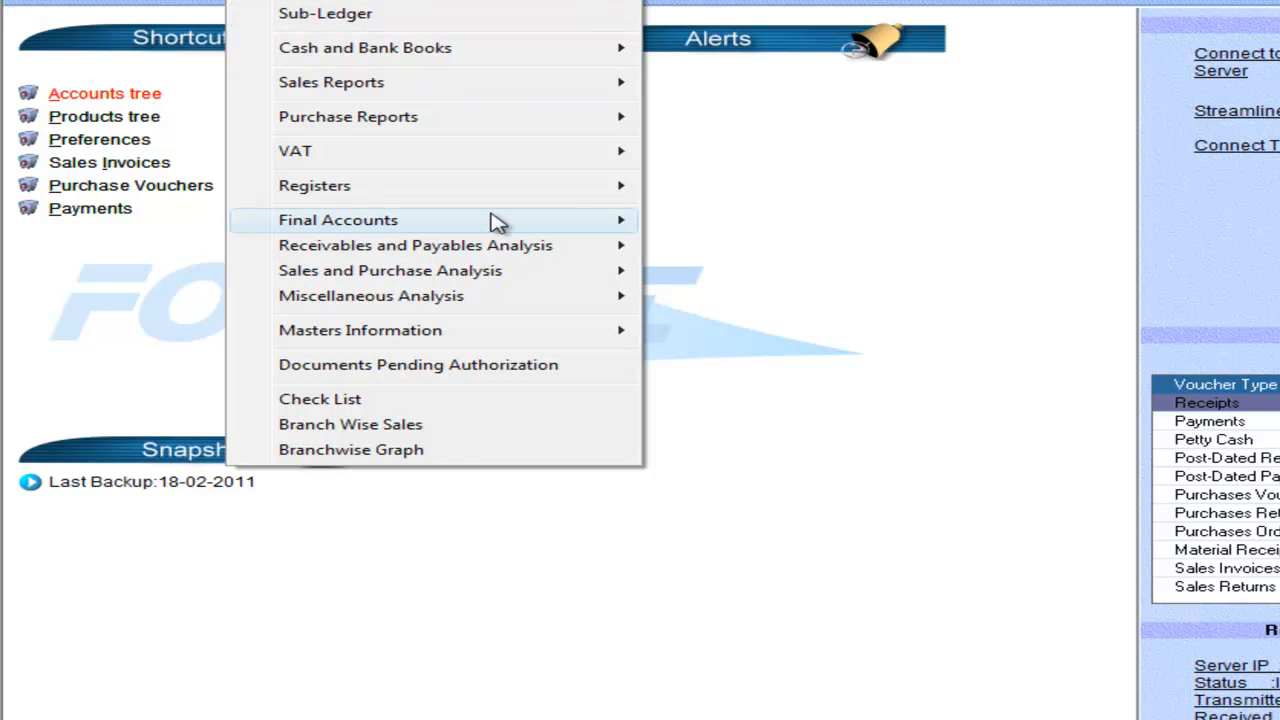
pyautogui.moveTo(499, 213)
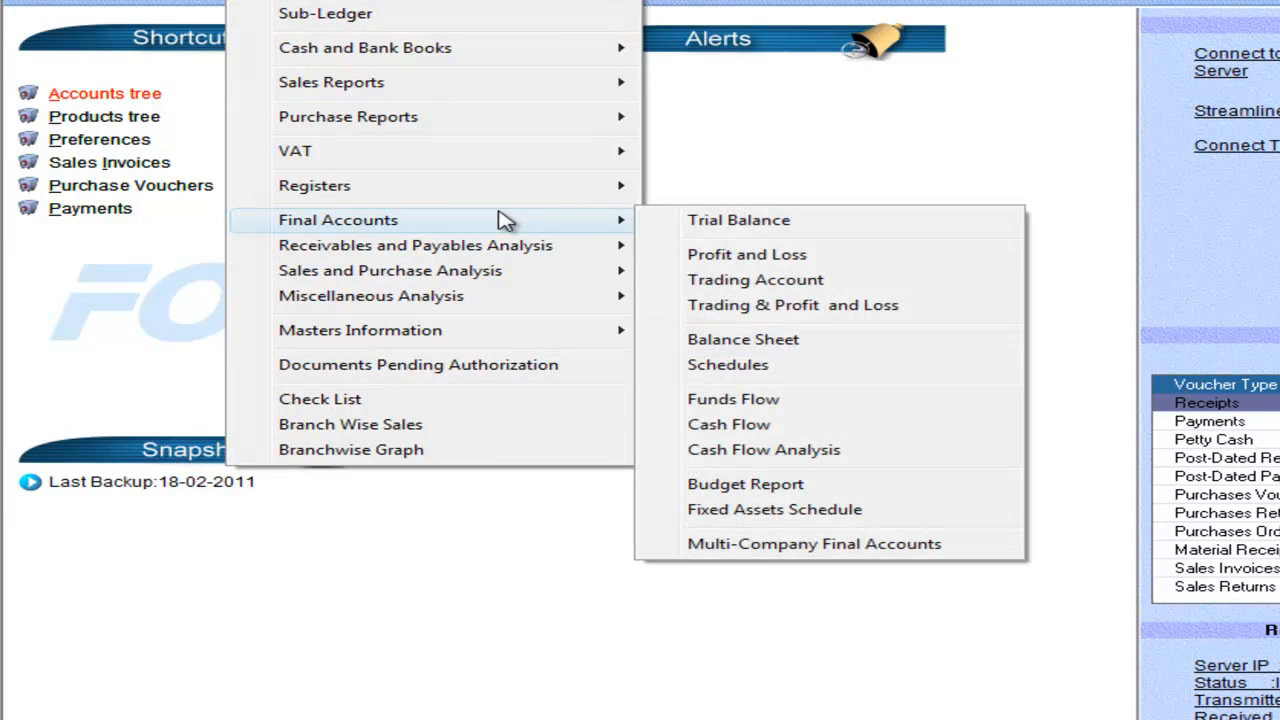
pyautogui.click(806, 370)
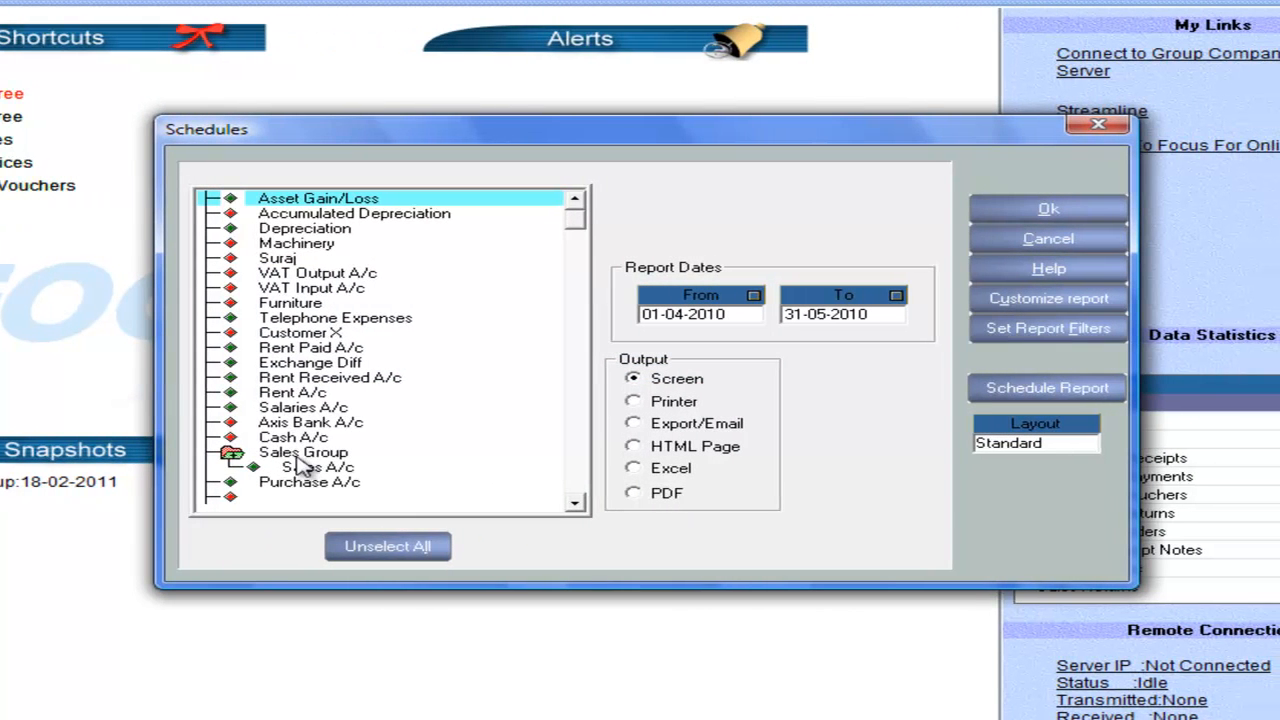
pyautogui.click(577, 504)
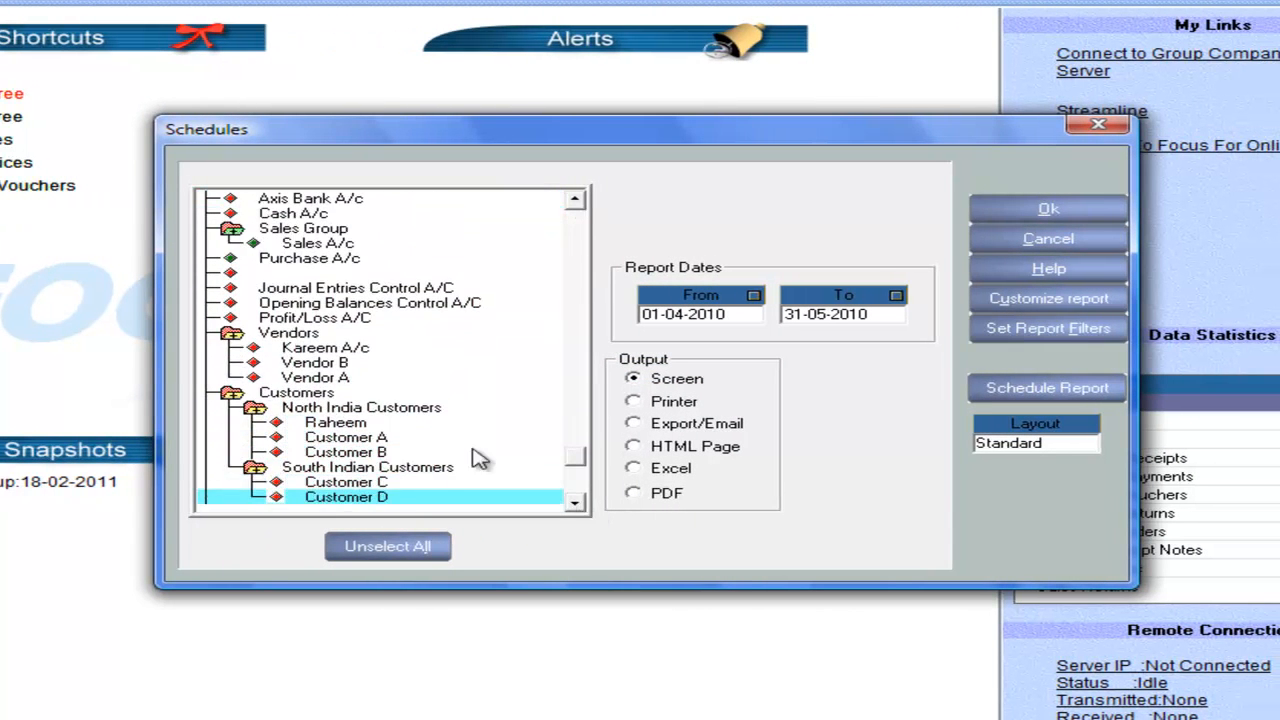
pyautogui.click(326, 402)
pyautogui.click(350, 395)
pyautogui.press('pagedown')
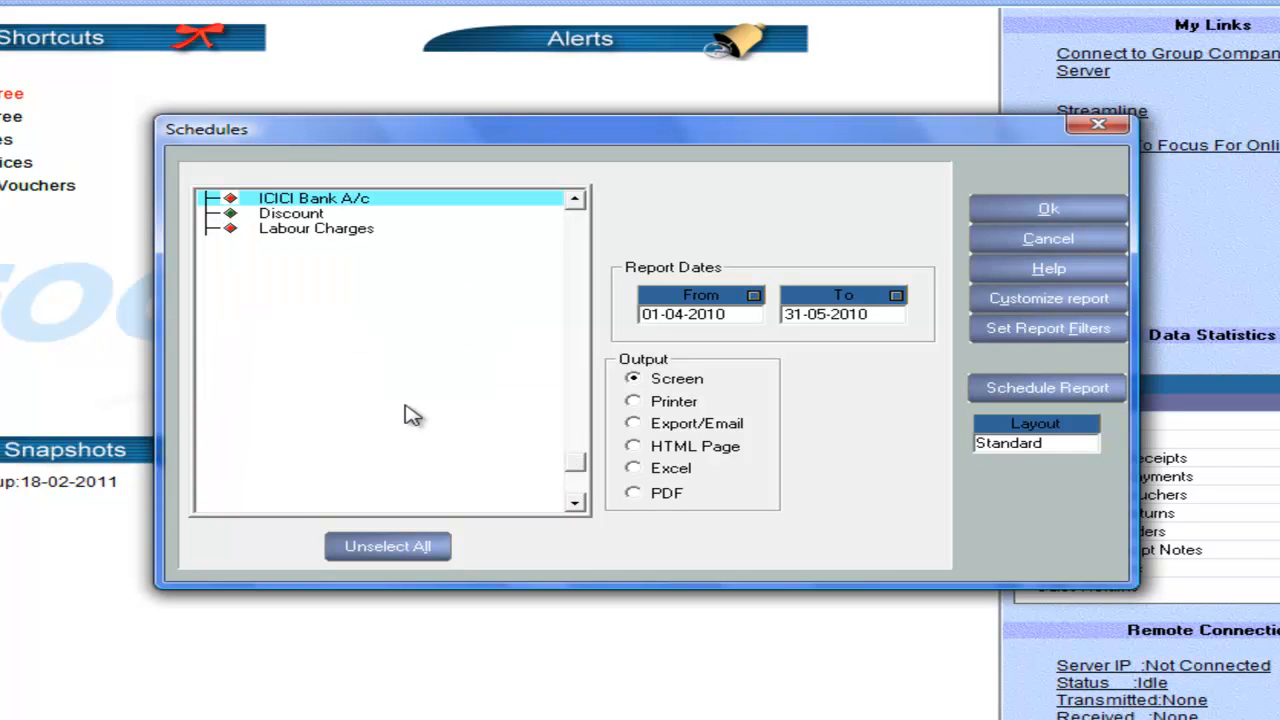
pyautogui.click(1060, 222)
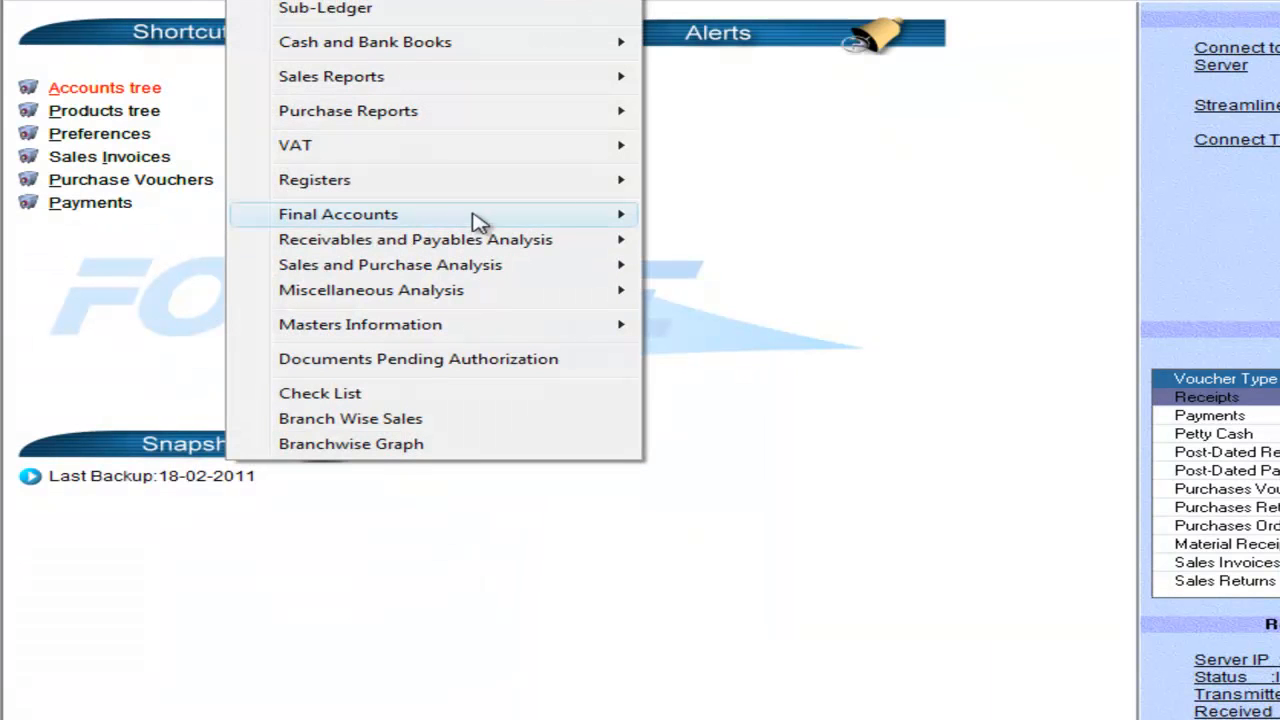
# Step: Run the Cash Flow report on screen in Vertical format, view its cash inflow and outflow sections, and close it
pyautogui.moveTo(478, 222)
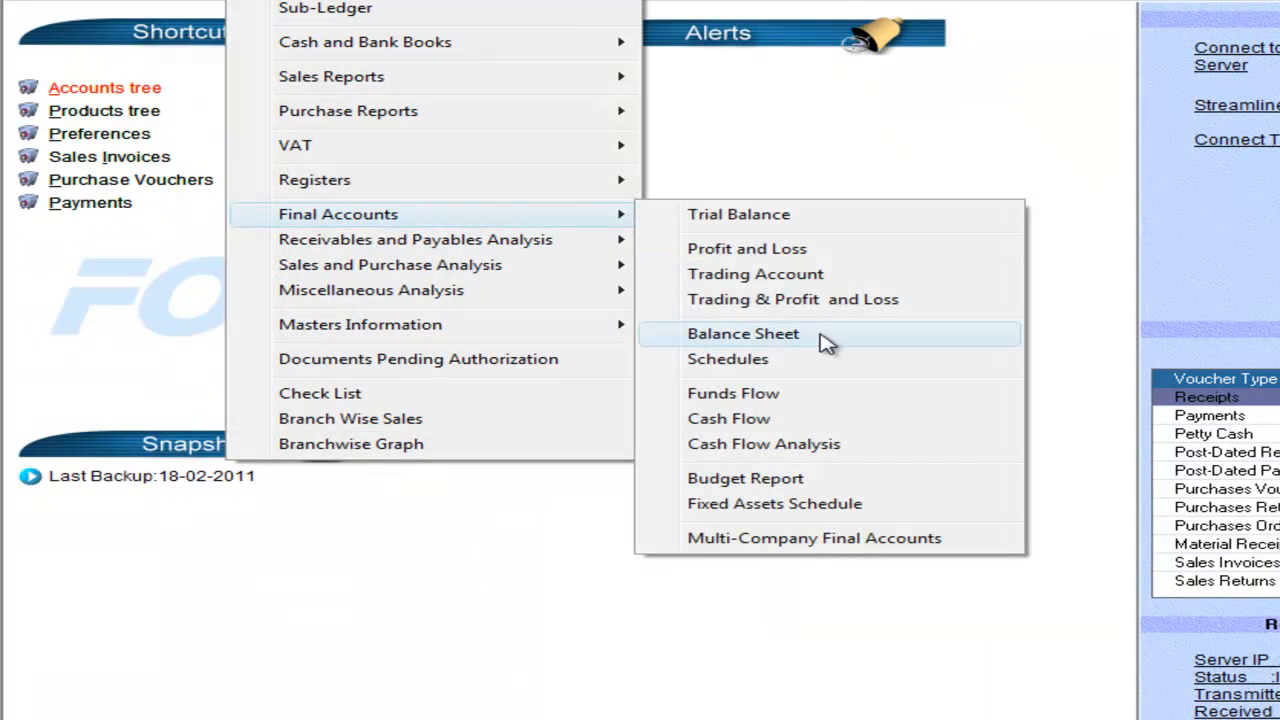
pyautogui.click(803, 425)
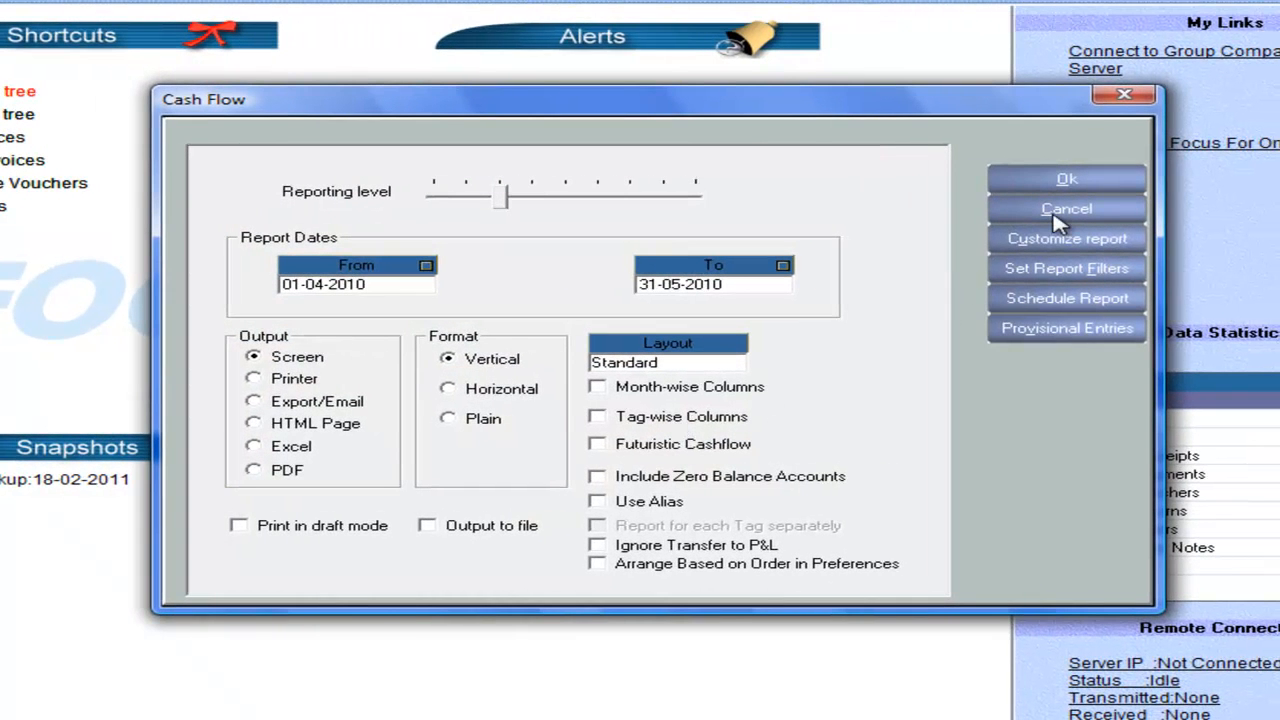
pyautogui.click(1068, 180)
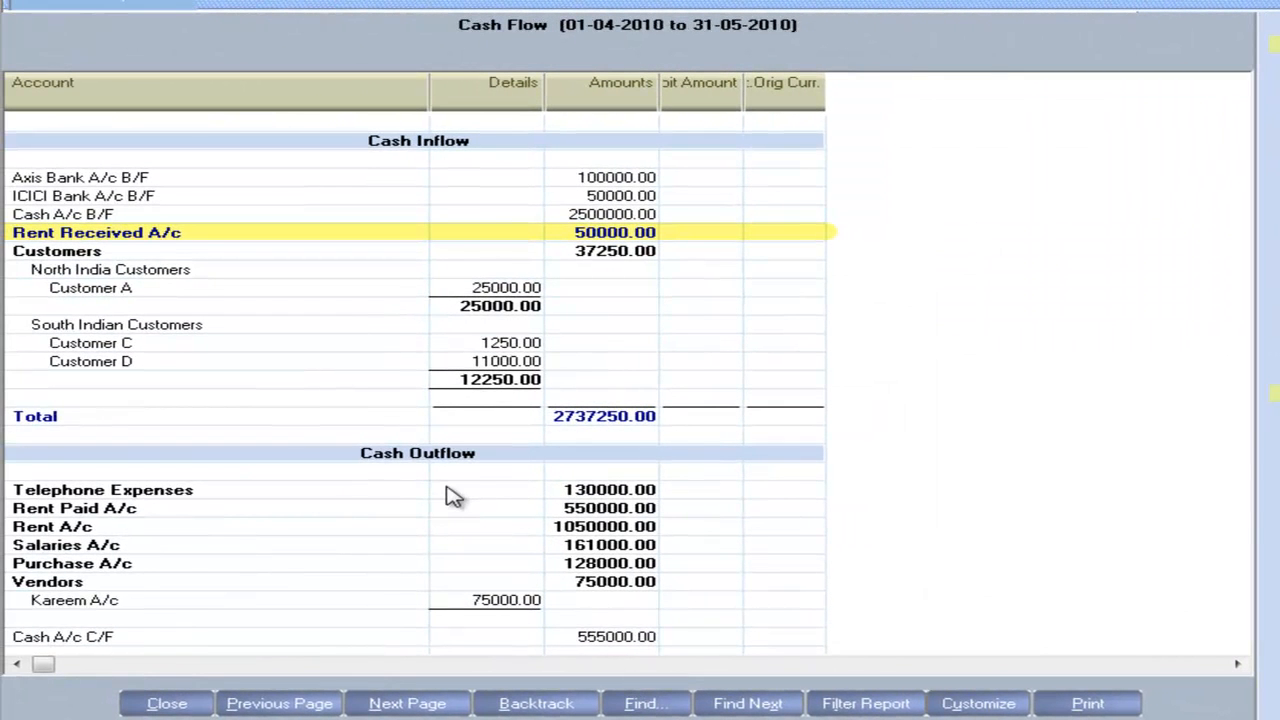
pyautogui.press('Escape')
# Step: Run the Budget Report on screen with the Annual budget option for 01-04-2010 to 31-05-2010 and examine the budget variances
pyautogui.click(310, 0)
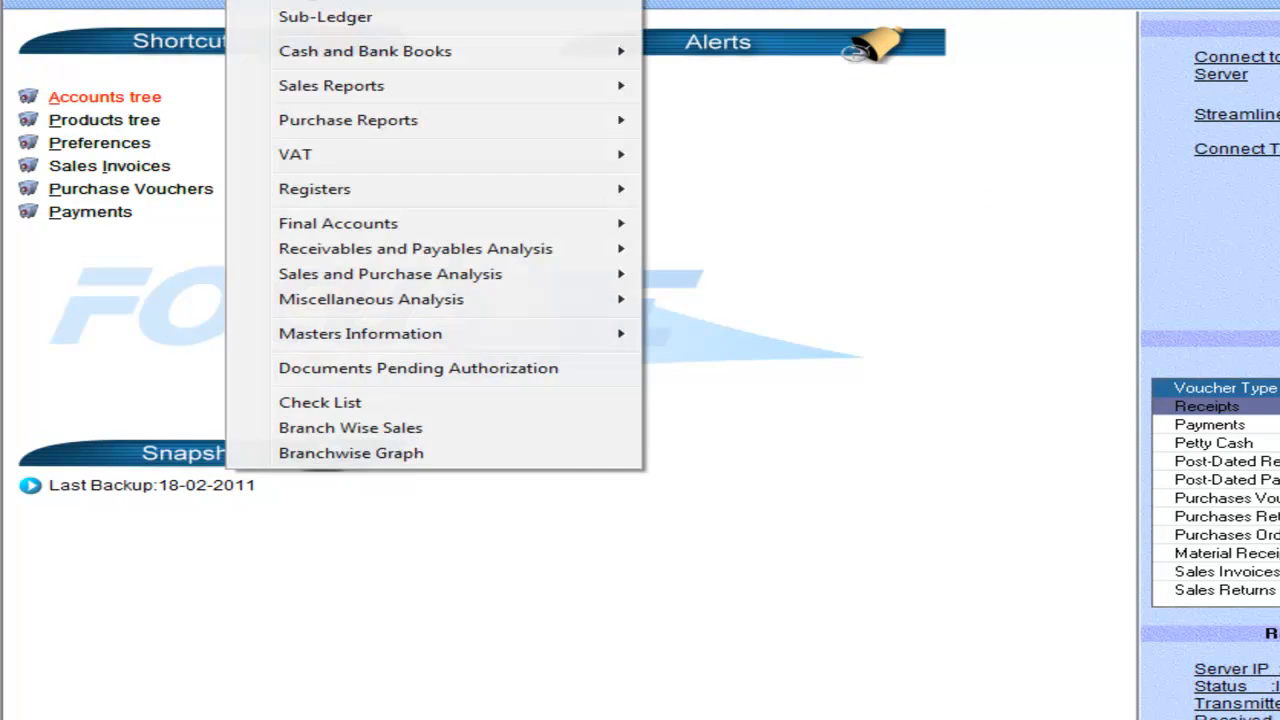
pyautogui.moveTo(491, 226)
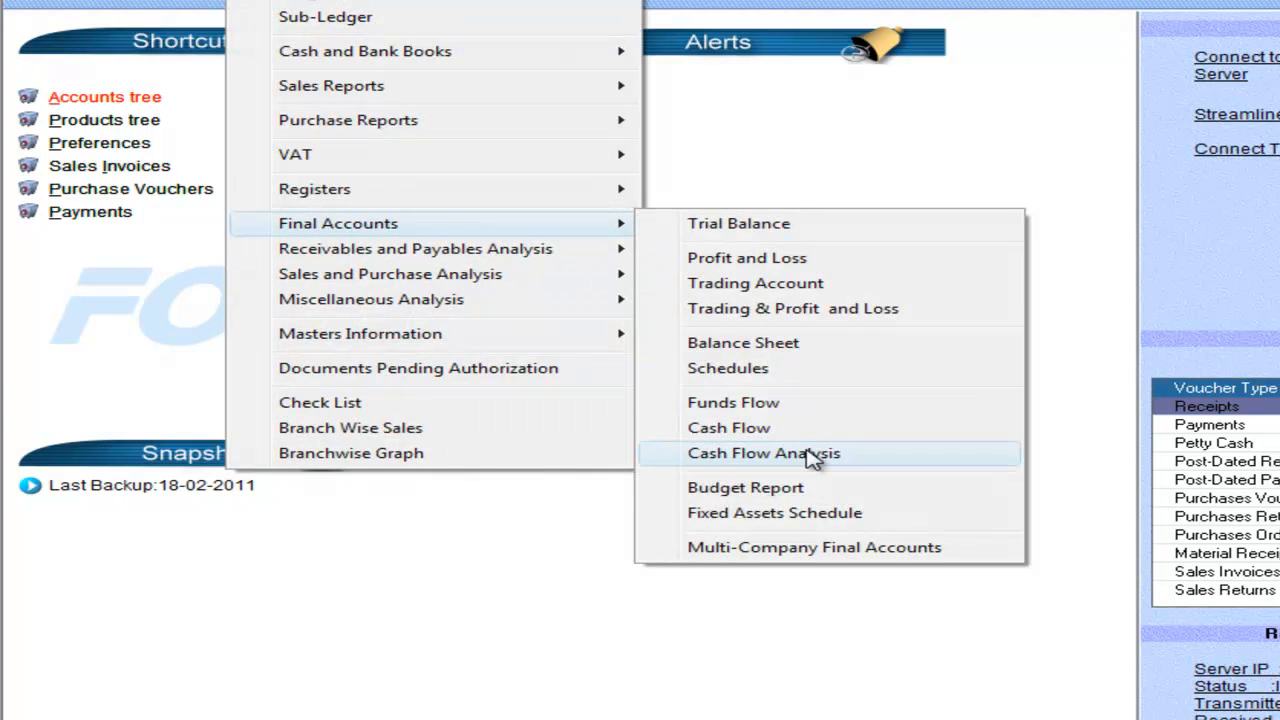
pyautogui.click(776, 497)
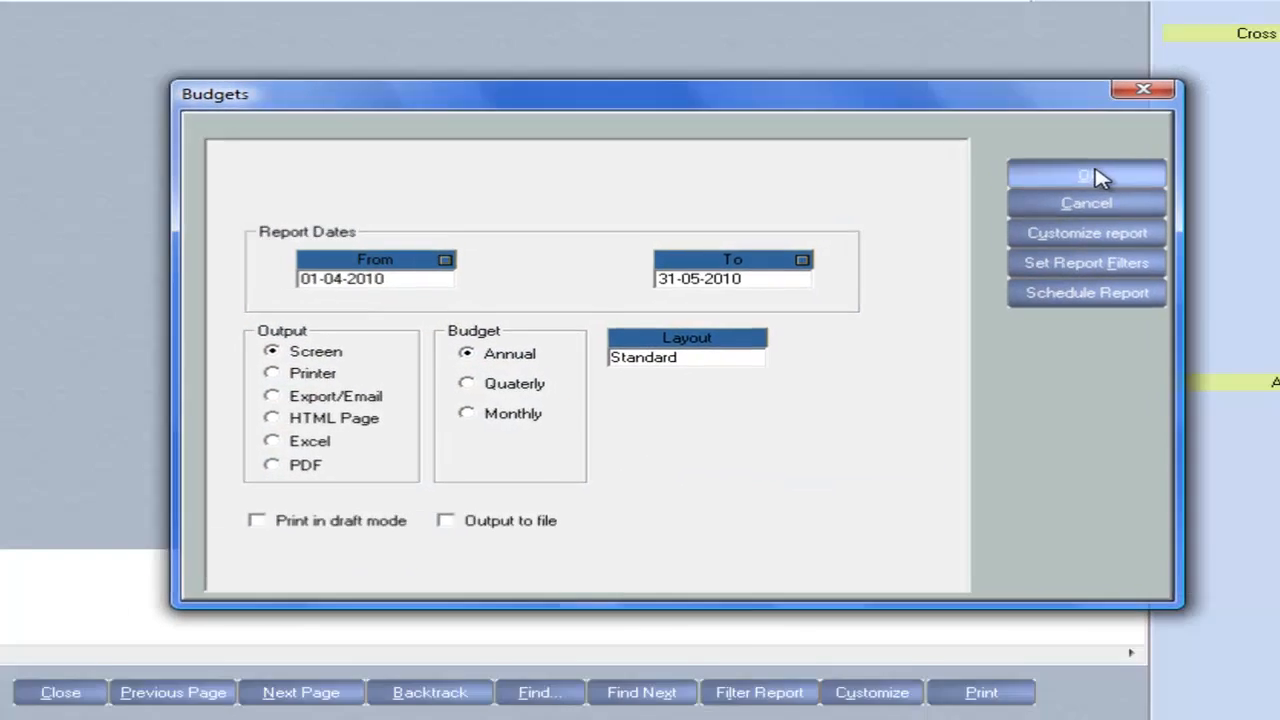
pyautogui.click(1100, 177)
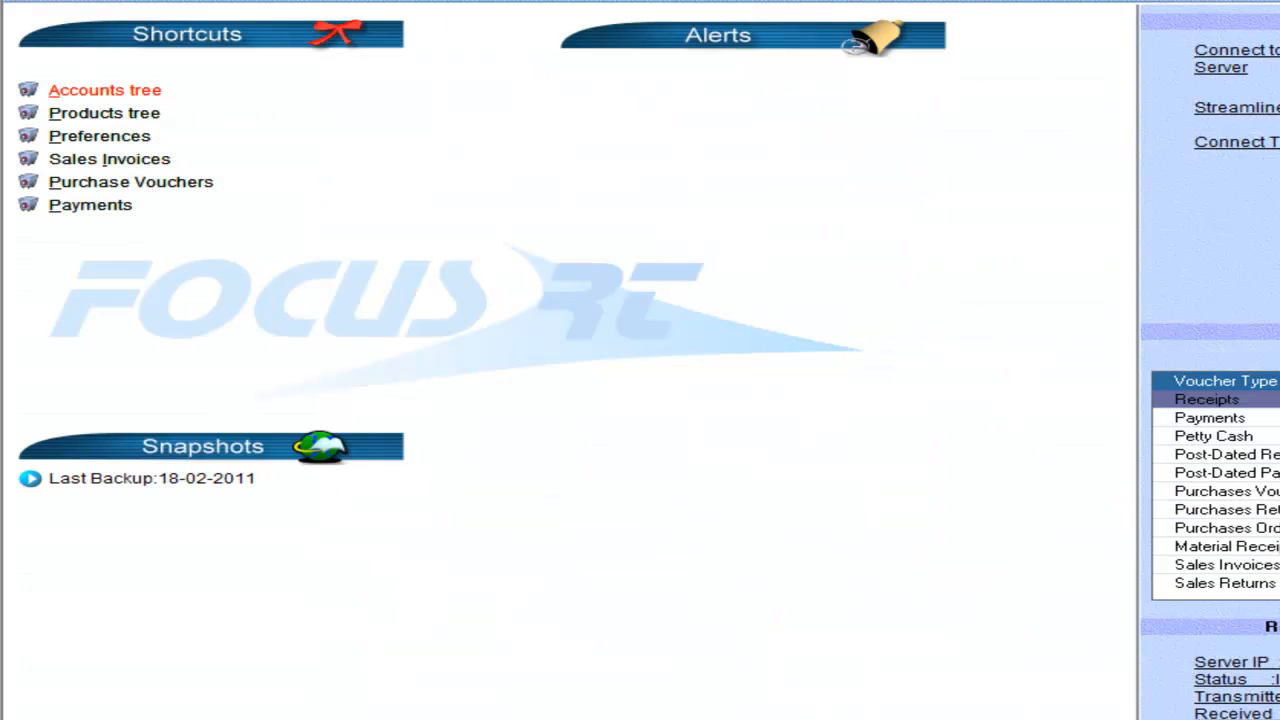
# Step: Run the Fixed Assets Schedule on screen for 01-04-2010 to 31-05-2010, check the asset's closing value and depreciation, and close it
pyautogui.click(250, 2)
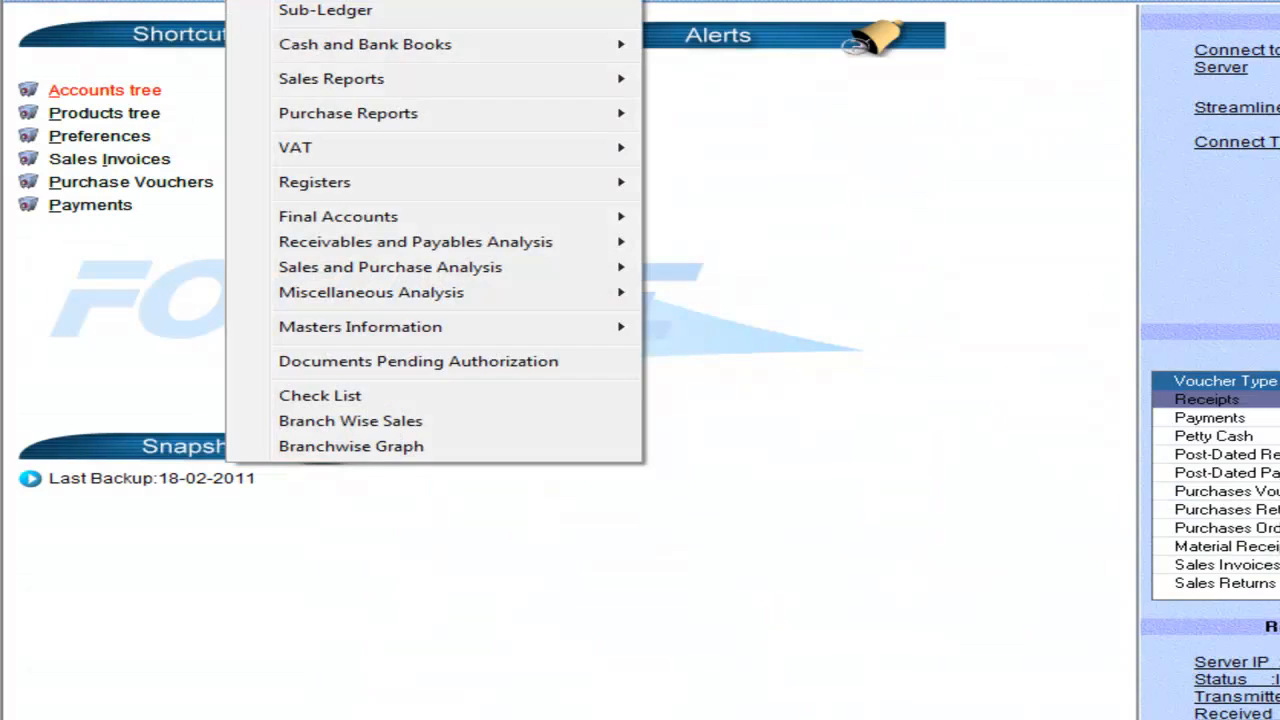
pyautogui.moveTo(543, 214)
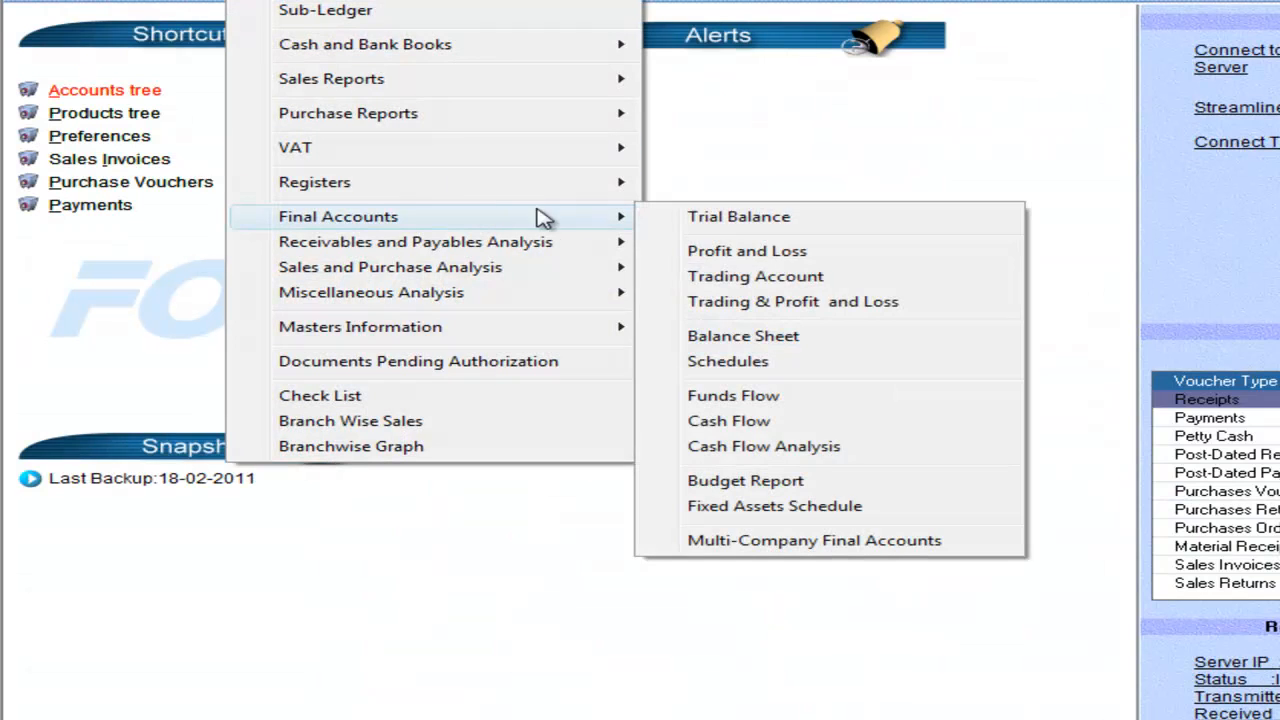
pyautogui.click(790, 506)
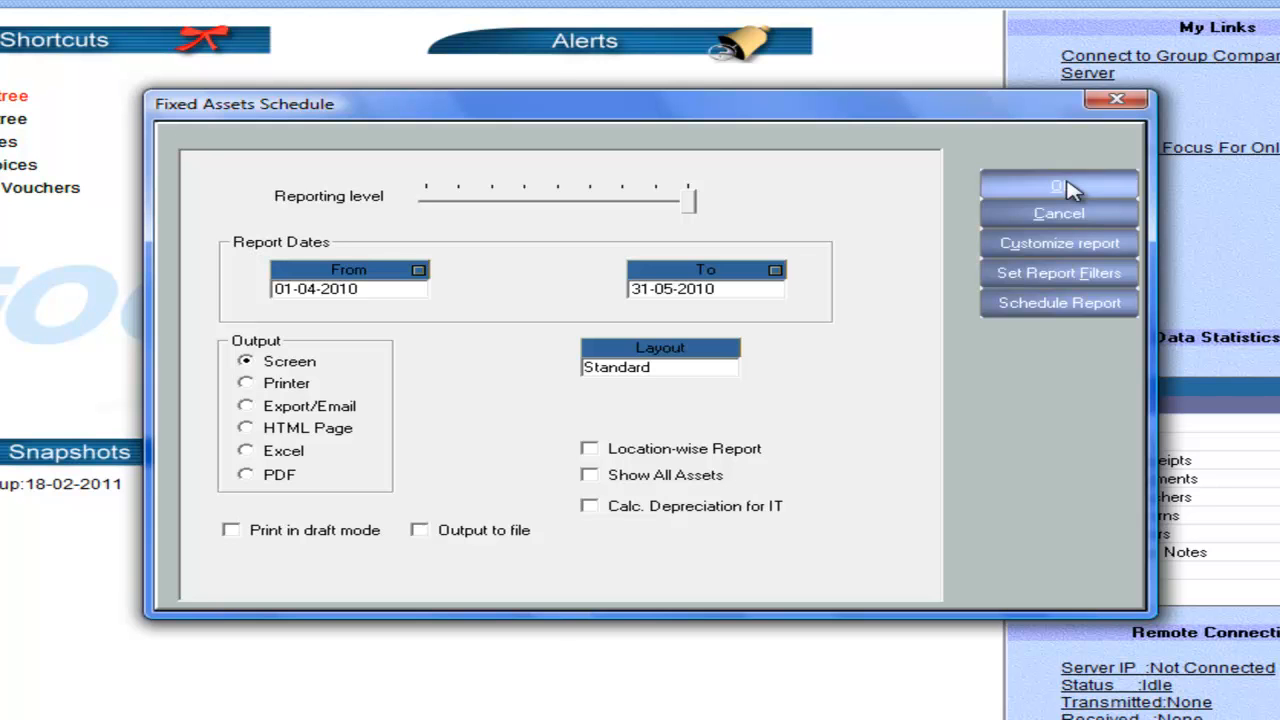
pyautogui.click(1060, 184)
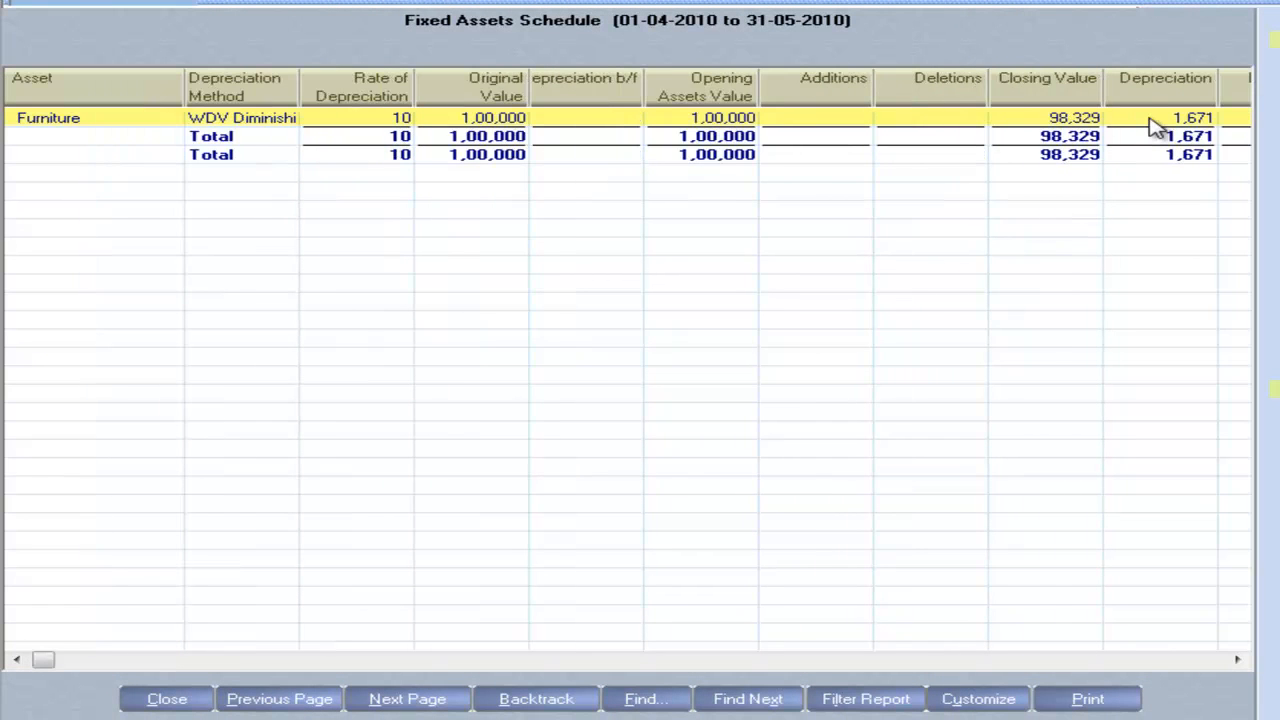
pyautogui.press('Escape')
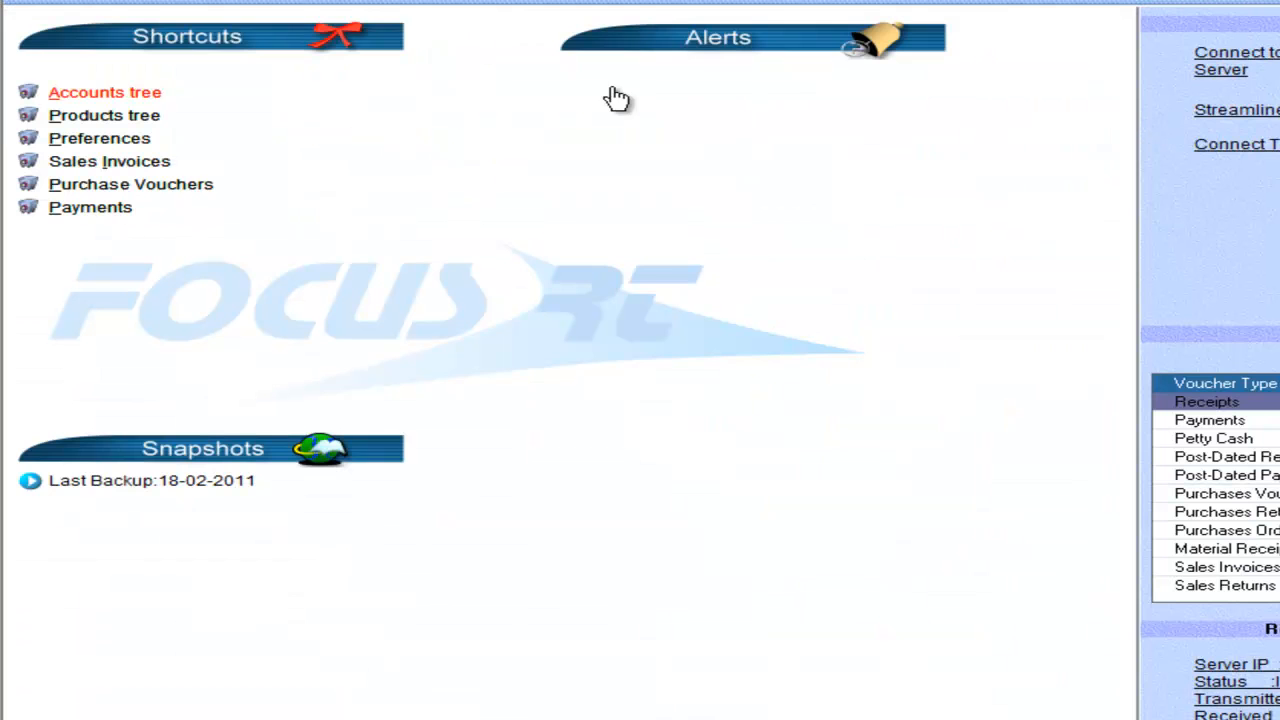
# Step: Open the Multi-Company Final Accounts report for merging the accounts of several companies
pyautogui.click(255, 1)
pyautogui.moveTo(557, 228)
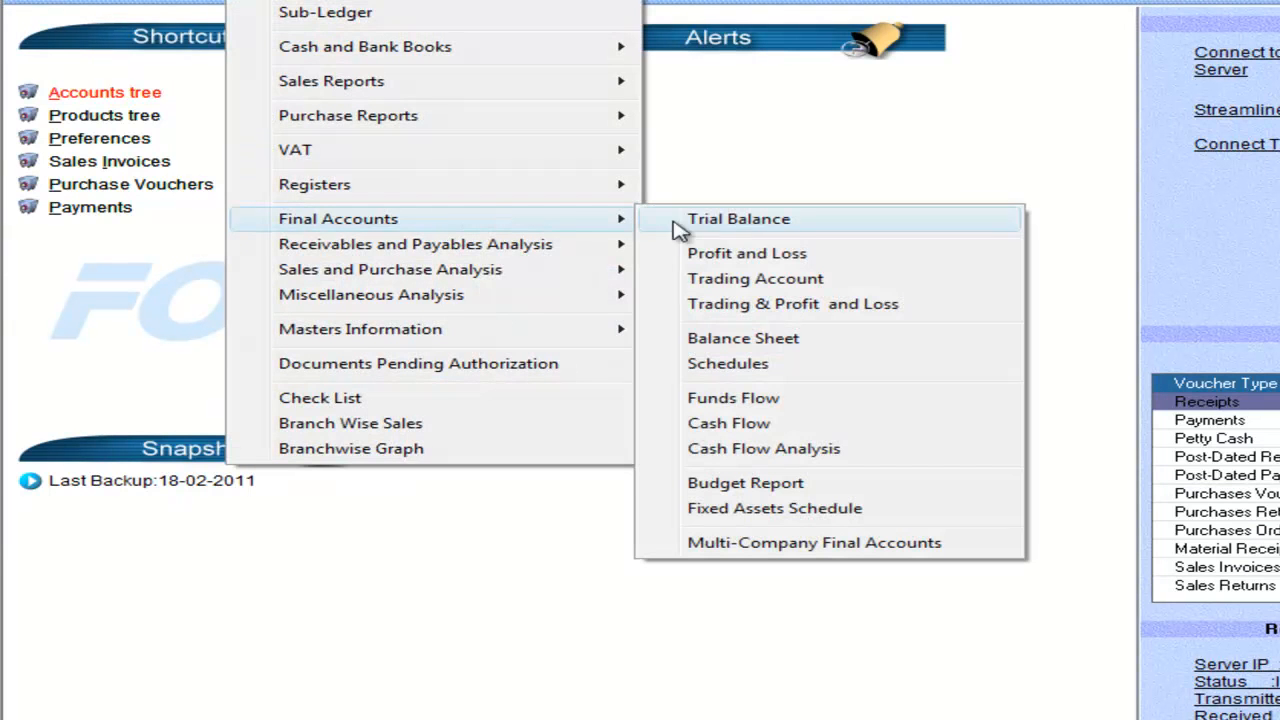
pyautogui.click(836, 545)
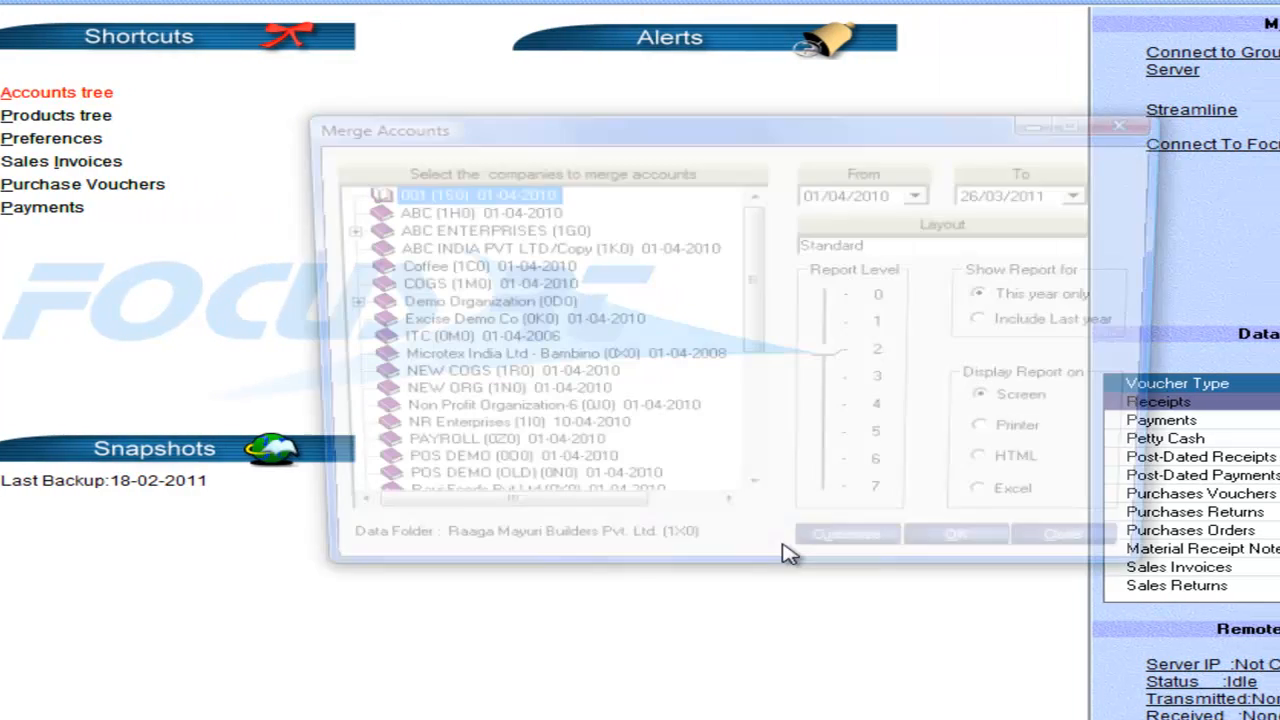
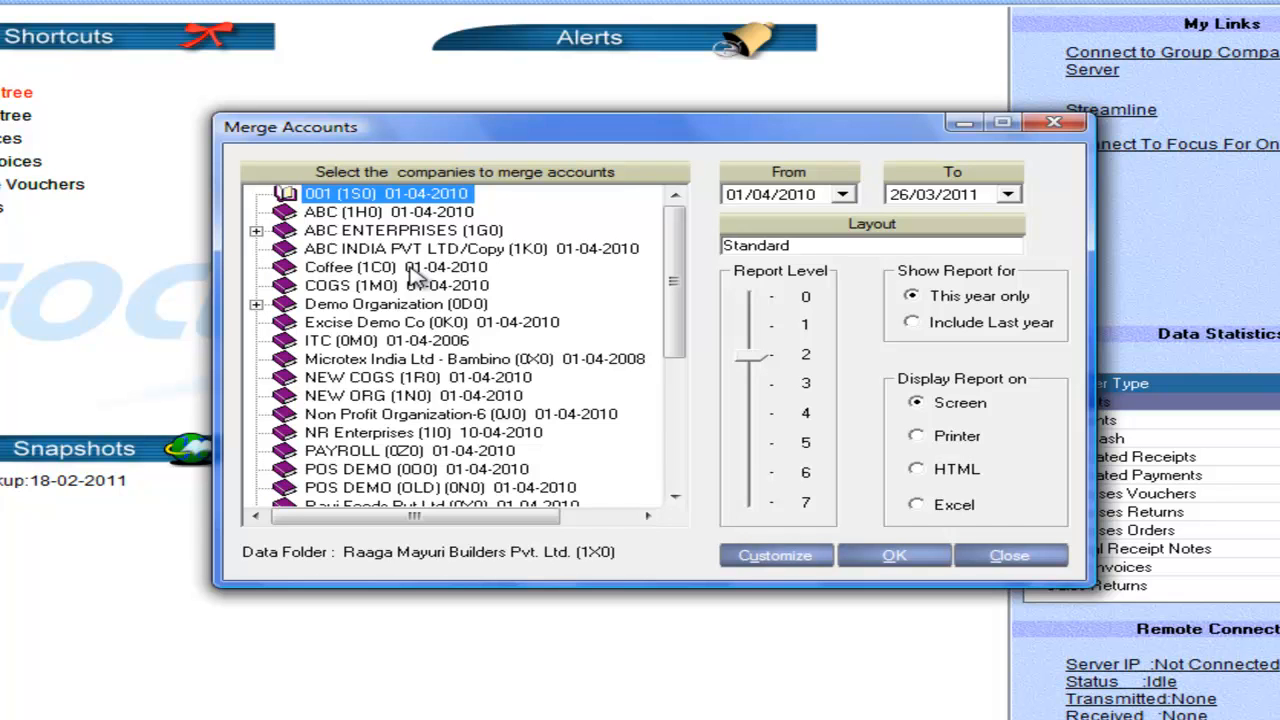
# Step: Mark the Coffee (1C0) and COGS (1M0) companies for merging, and switch the selection to ABC (1H0)
pyautogui.click(408, 268)
pyautogui.keyDown('ctrl'); pyautogui.click(430, 288); pyautogui.keyUp('ctrl')
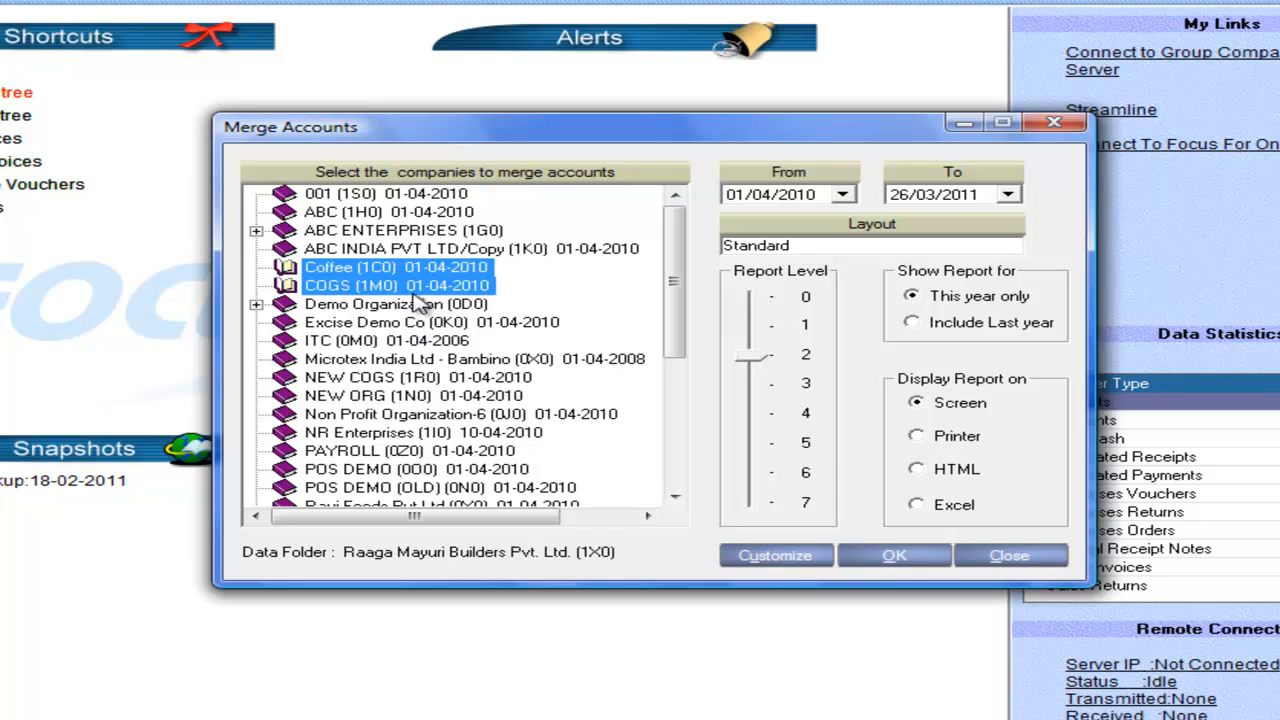
pyautogui.click(413, 215)
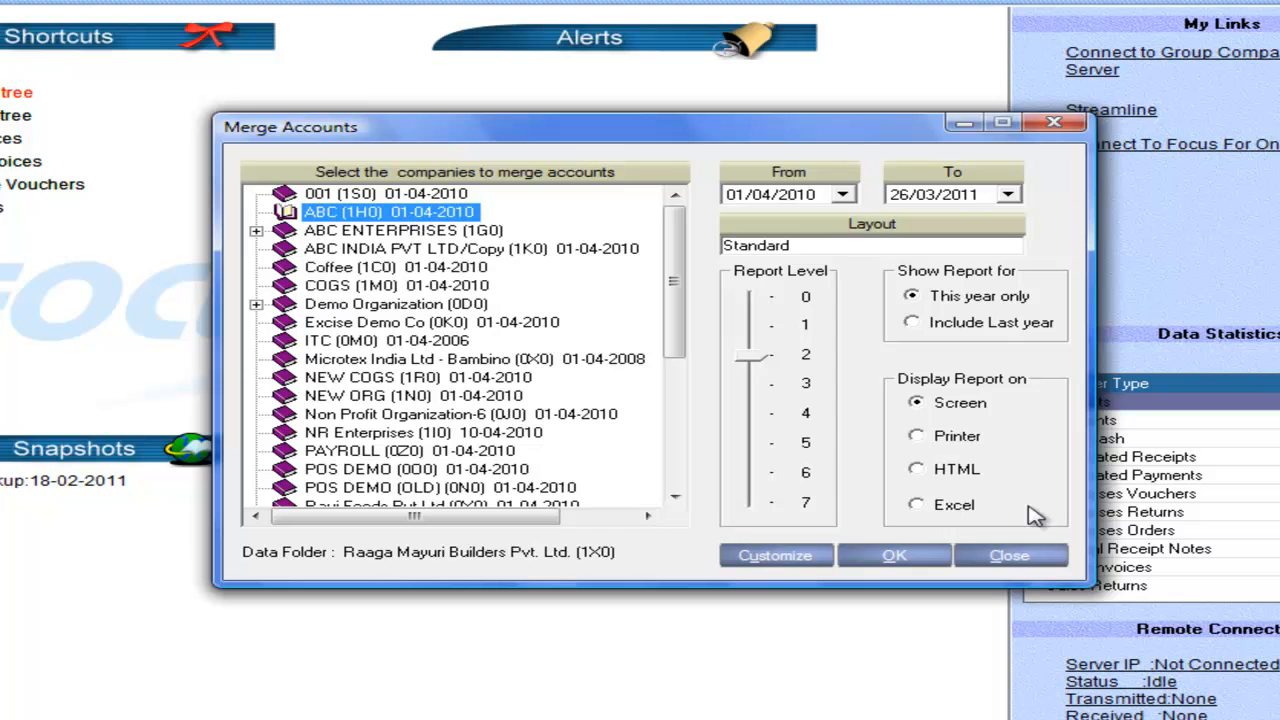
# Step: Open the merge report's layout customization and look through the report-specific amount and details fields available for each company
pyautogui.click(790, 556)
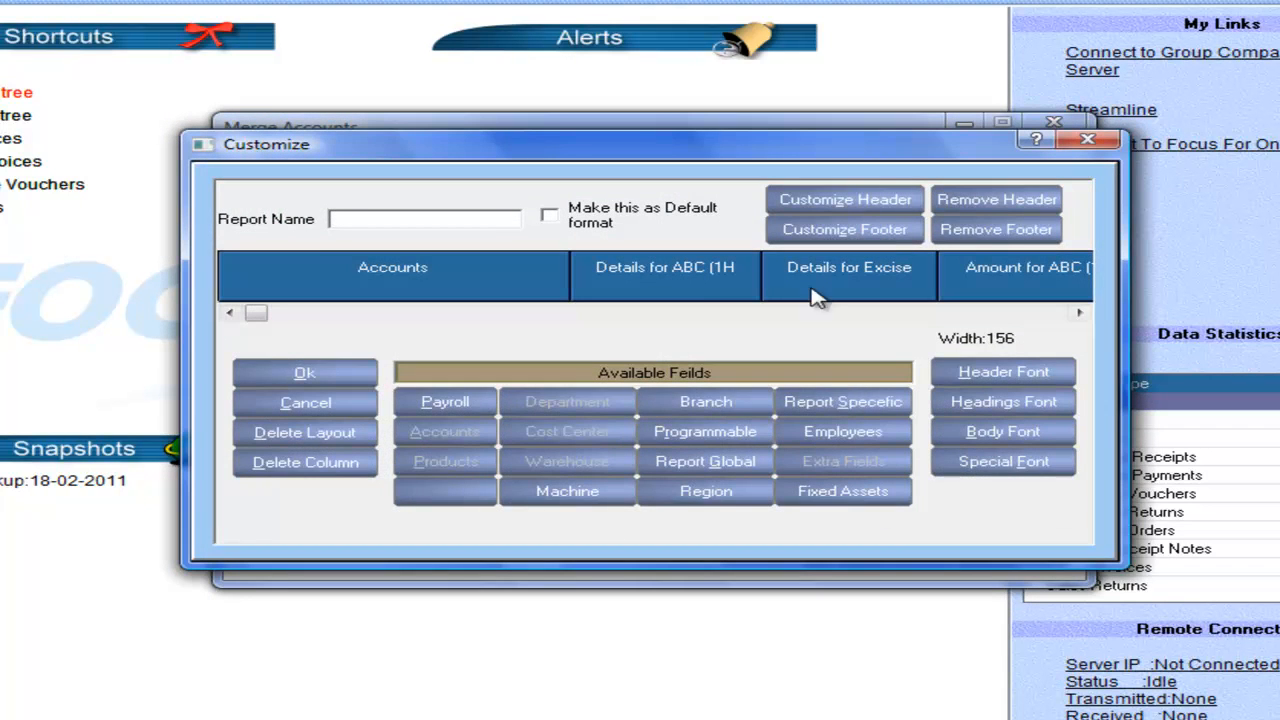
pyautogui.click(846, 403)
pyautogui.press('space')
pyautogui.press('Down')
pyautogui.press('Down')
pyautogui.press('Down')
pyautogui.press('Down')
pyautogui.press('Down')
pyautogui.press('Down')
pyautogui.press('Down')
pyautogui.press('Down')
pyautogui.press('Down')
pyautogui.press('Up')
pyautogui.press('Up')
pyautogui.press('Up')
pyautogui.press('Up')
pyautogui.press('Up')
pyautogui.press('Up')
pyautogui.press('Up')
pyautogui.press('Up')
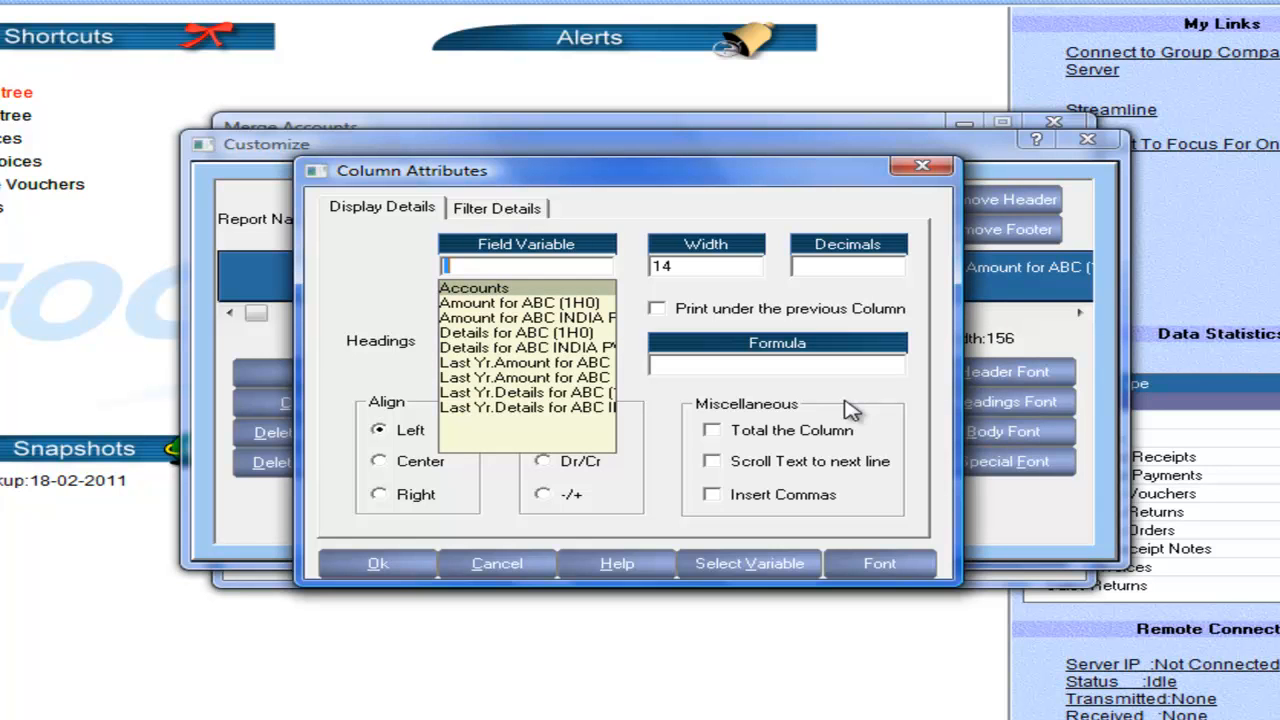
pyautogui.press('Down')
pyautogui.press('Down')
pyautogui.press('Down')
pyautogui.press('Down')
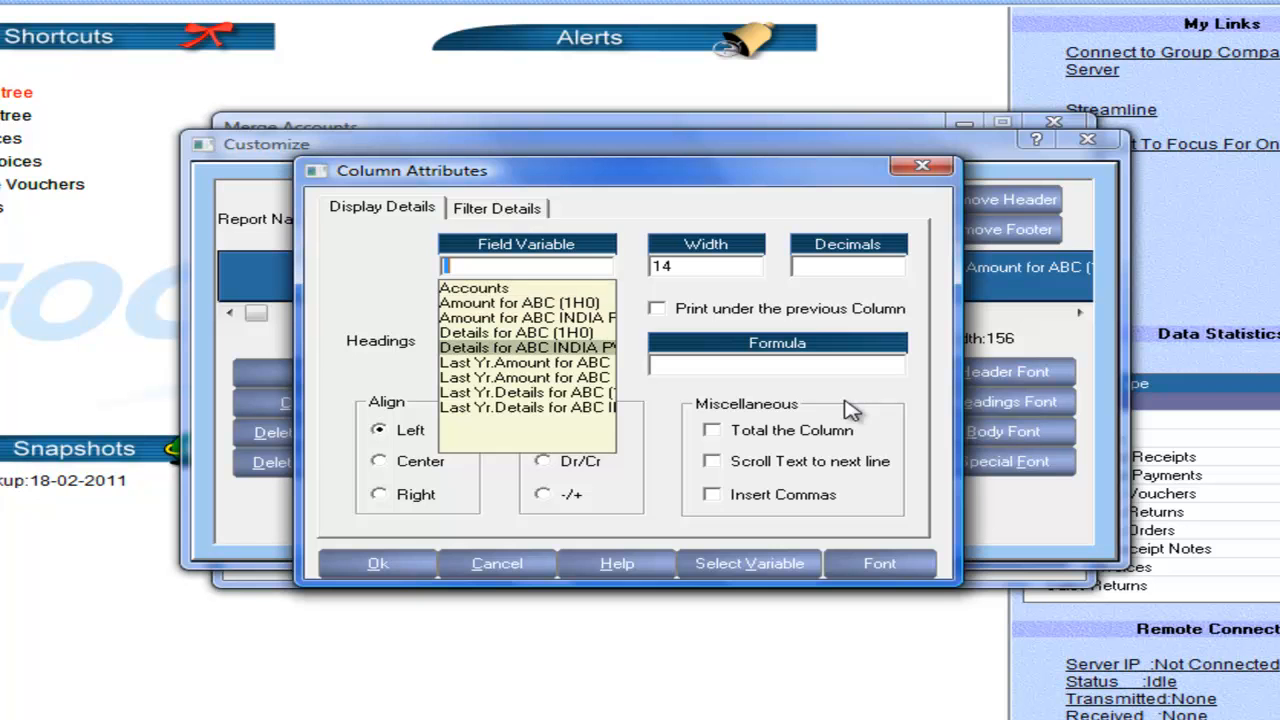
pyautogui.press('Escape')
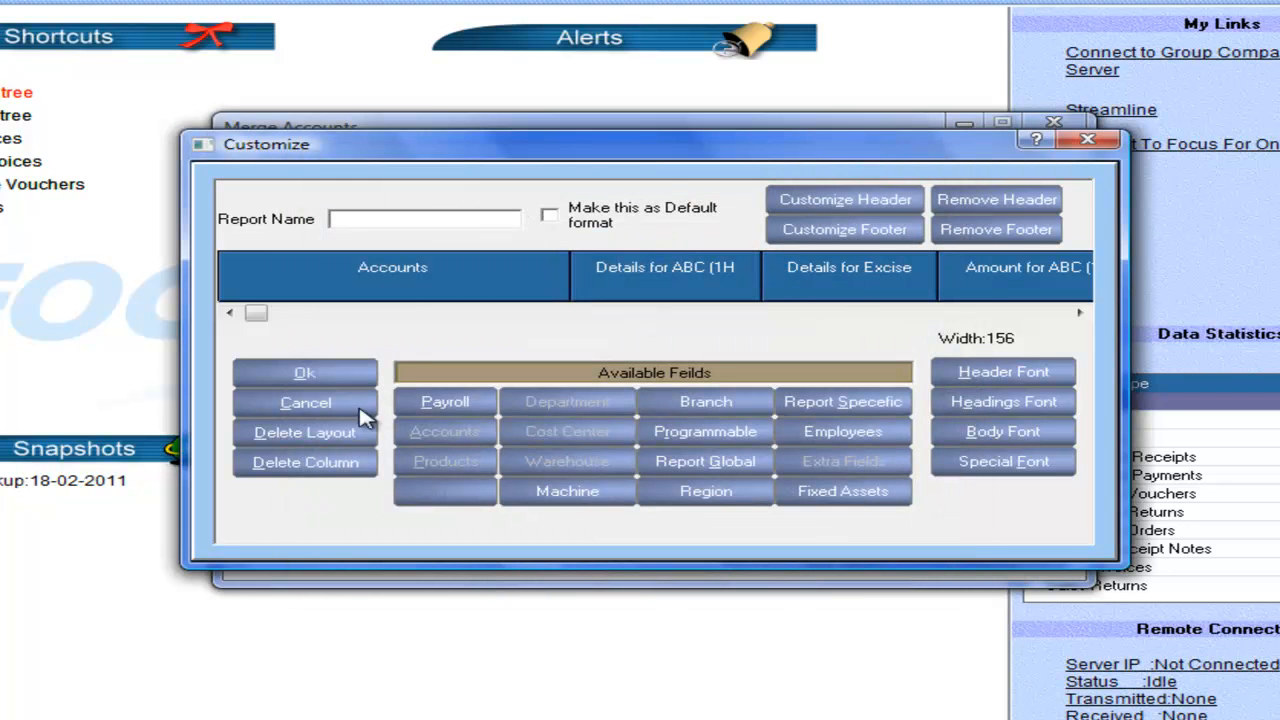
pyautogui.click(328, 374)
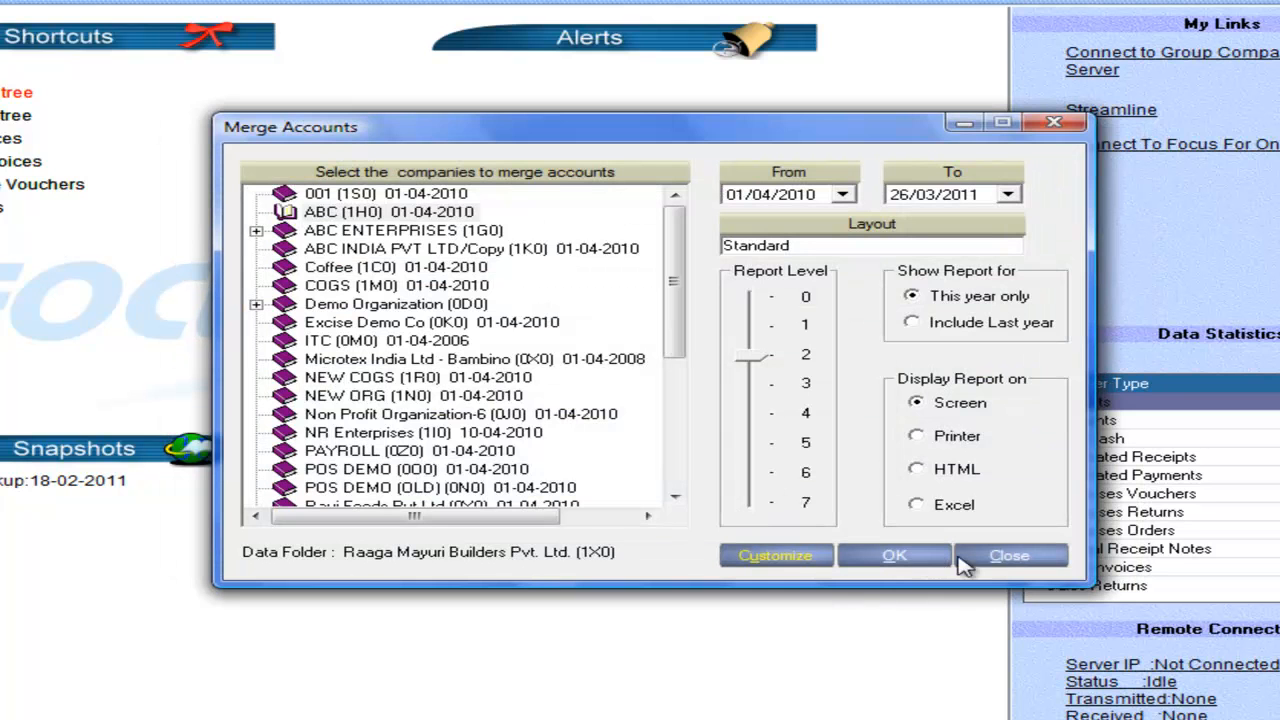
# Step: Select ABC (1H0) and the 01-04-2010 year of ABC ENTERPRISES (1G0) as the companies to merge
pyautogui.click(256, 231)
pyautogui.click(372, 249)
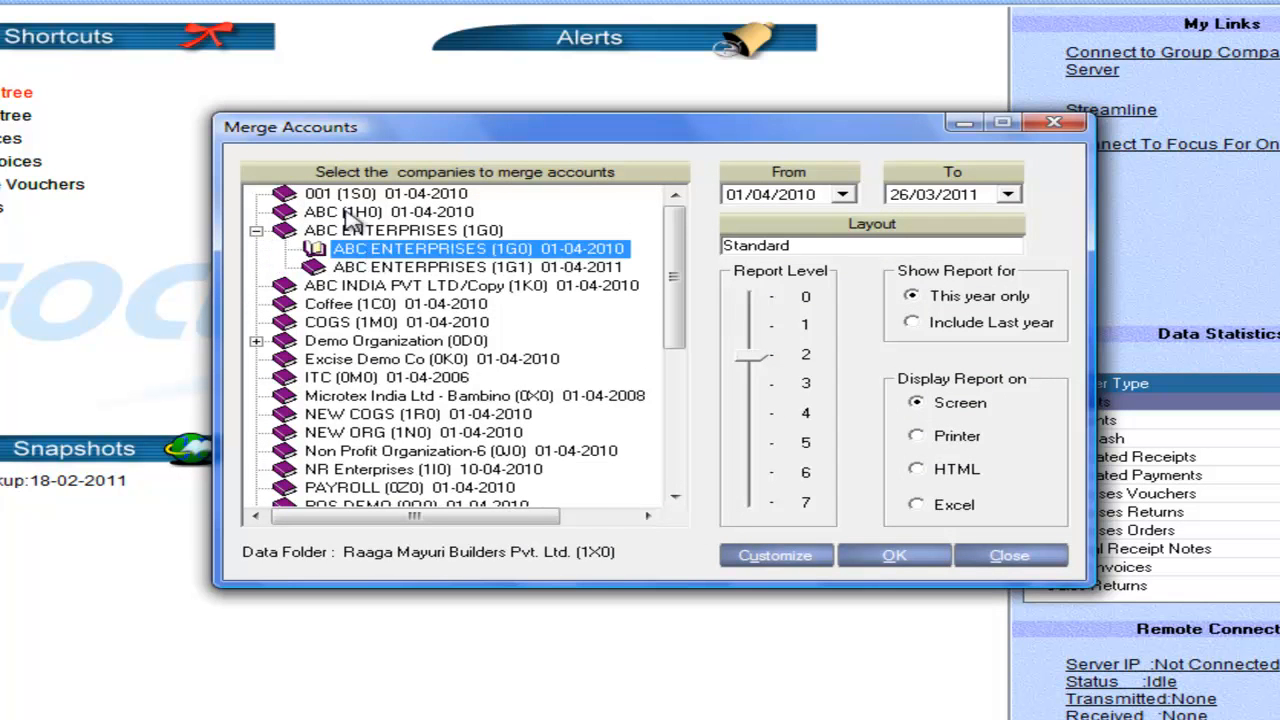
pyautogui.click(352, 213)
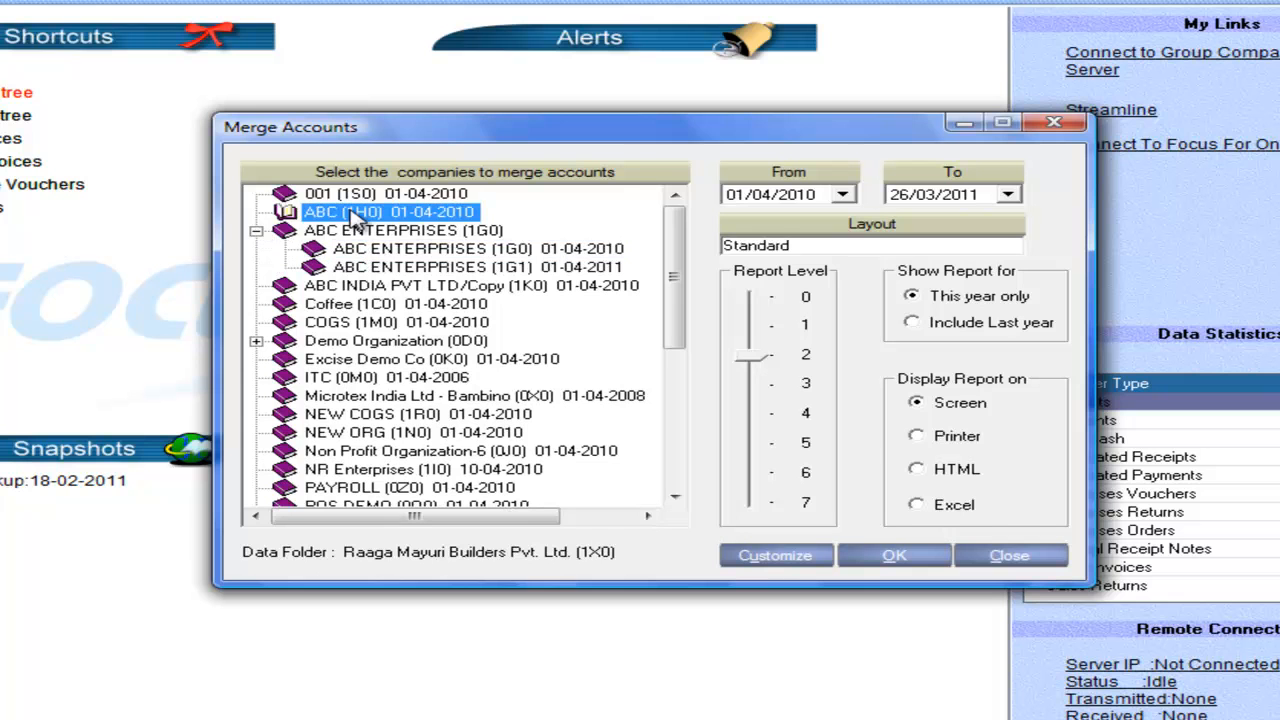
pyautogui.click(462, 250)
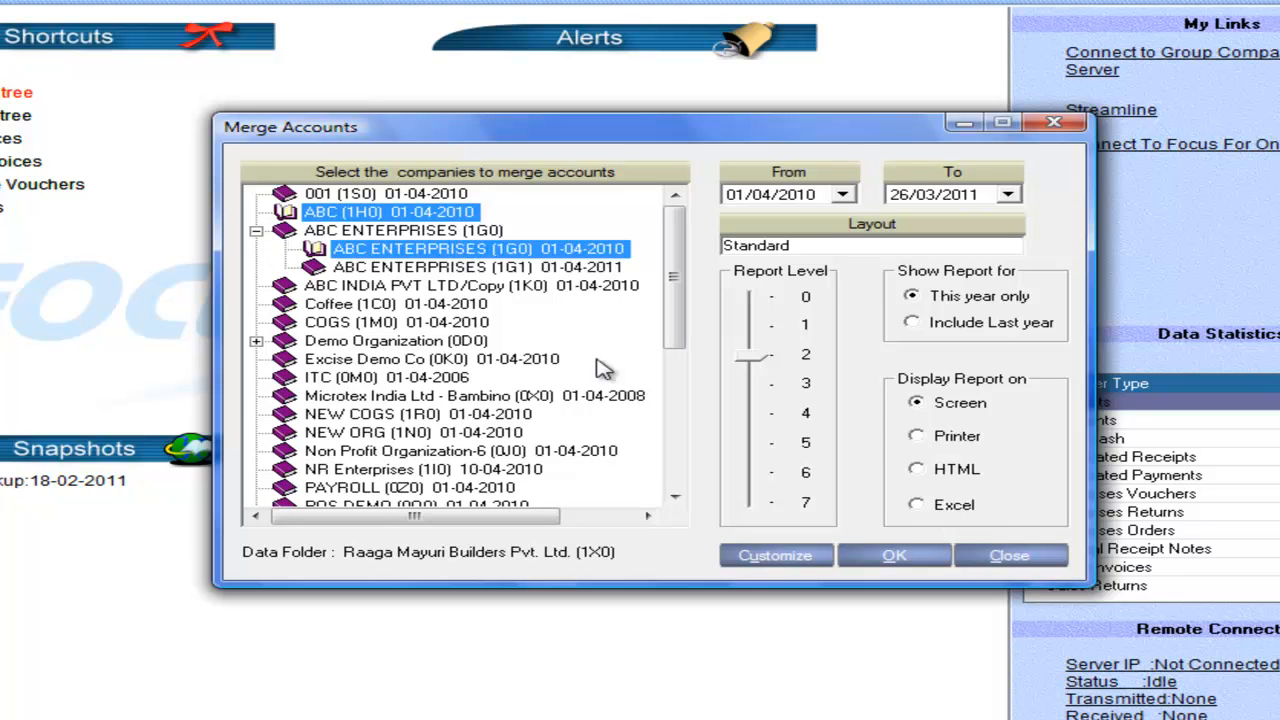
# Step: Generate the merged accounts report on screen, entering the company login name
pyautogui.click(916, 561)
pyautogui.write('SU')
pyautogui.click(757, 448)
pyautogui.click(757, 448)
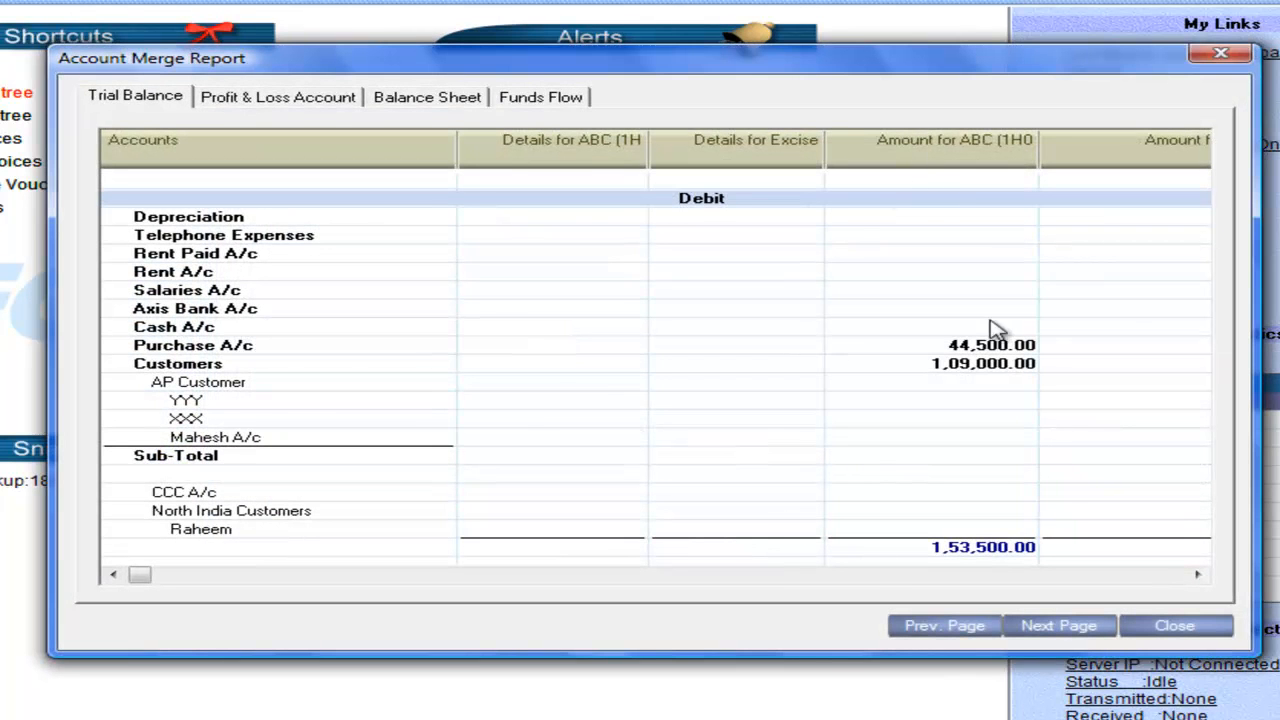
# Step: Review the merged Trial Balance, Profit & Loss Account, Balance Sheet and Funds Flow, and close the report and its merge options
pyautogui.click(1198, 574)
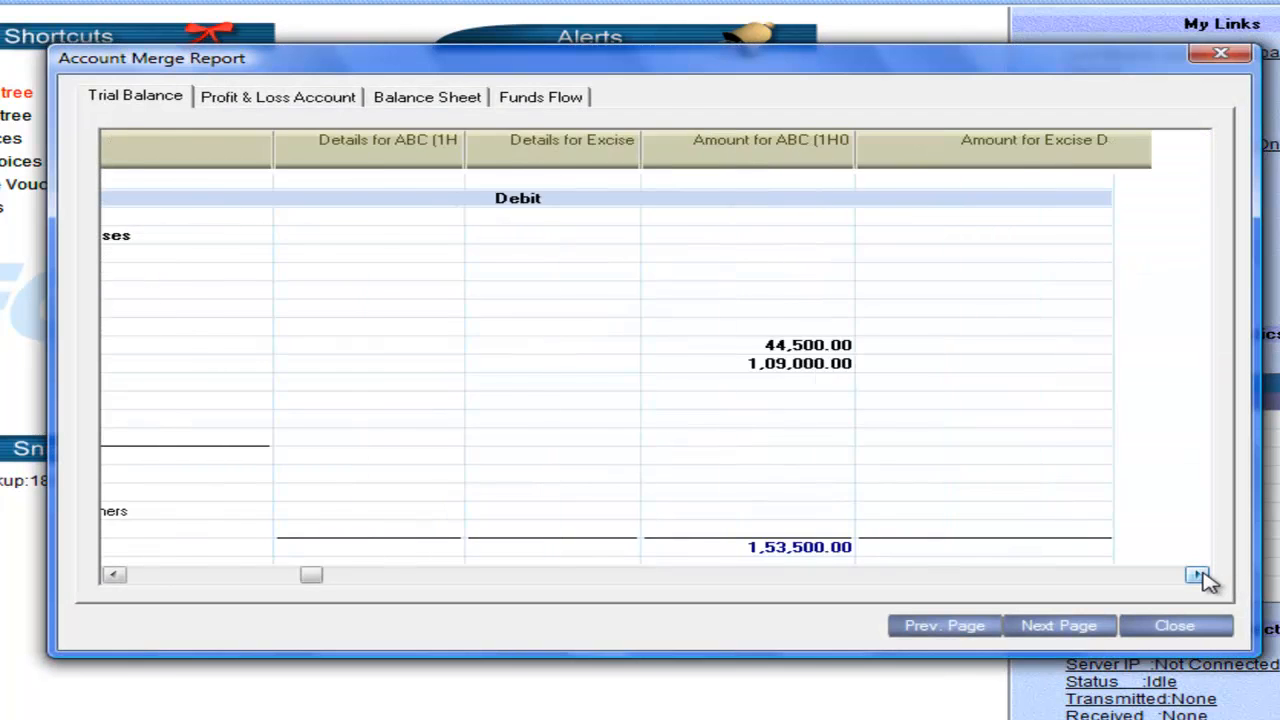
pyautogui.click(114, 576)
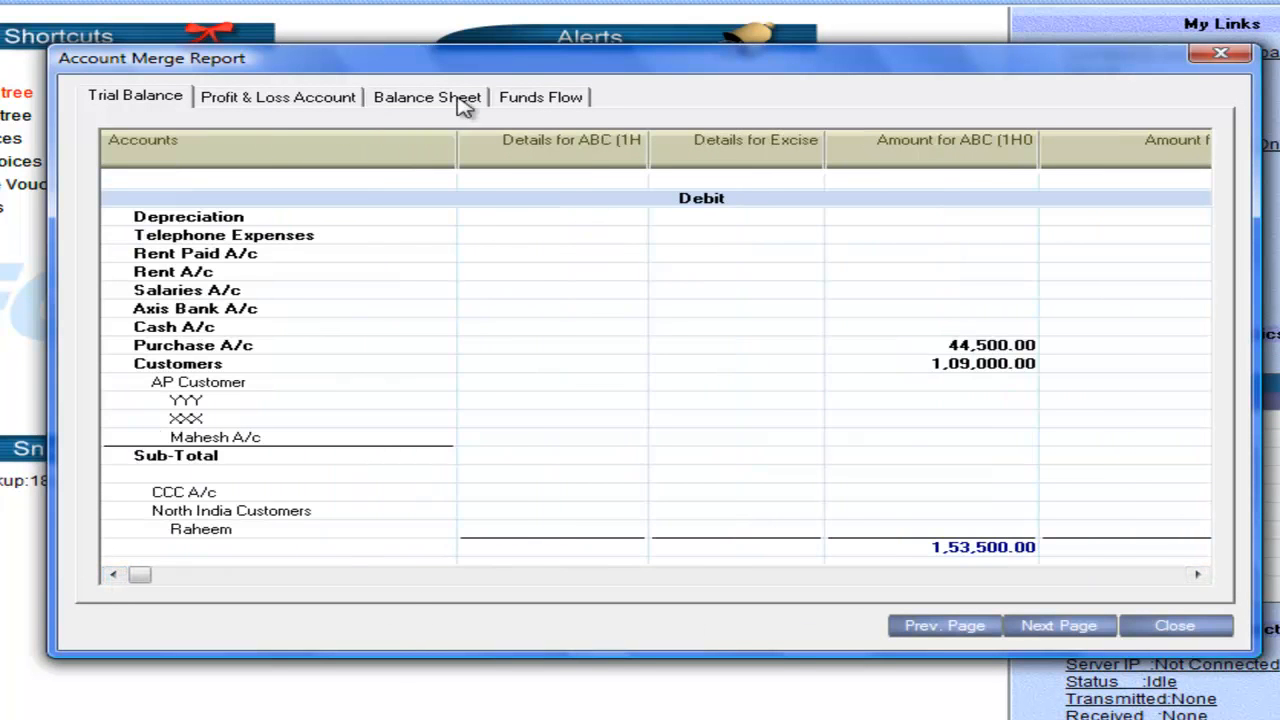
pyautogui.click(287, 99)
pyautogui.click(420, 106)
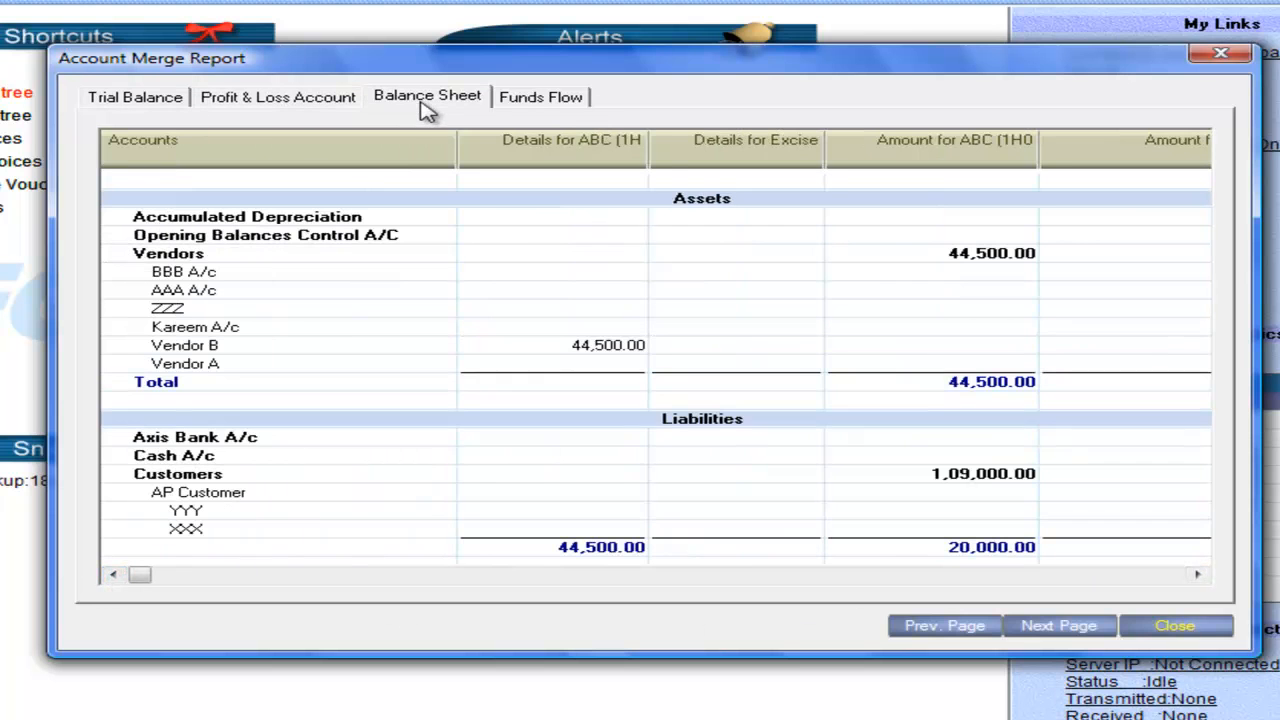
pyautogui.click(535, 100)
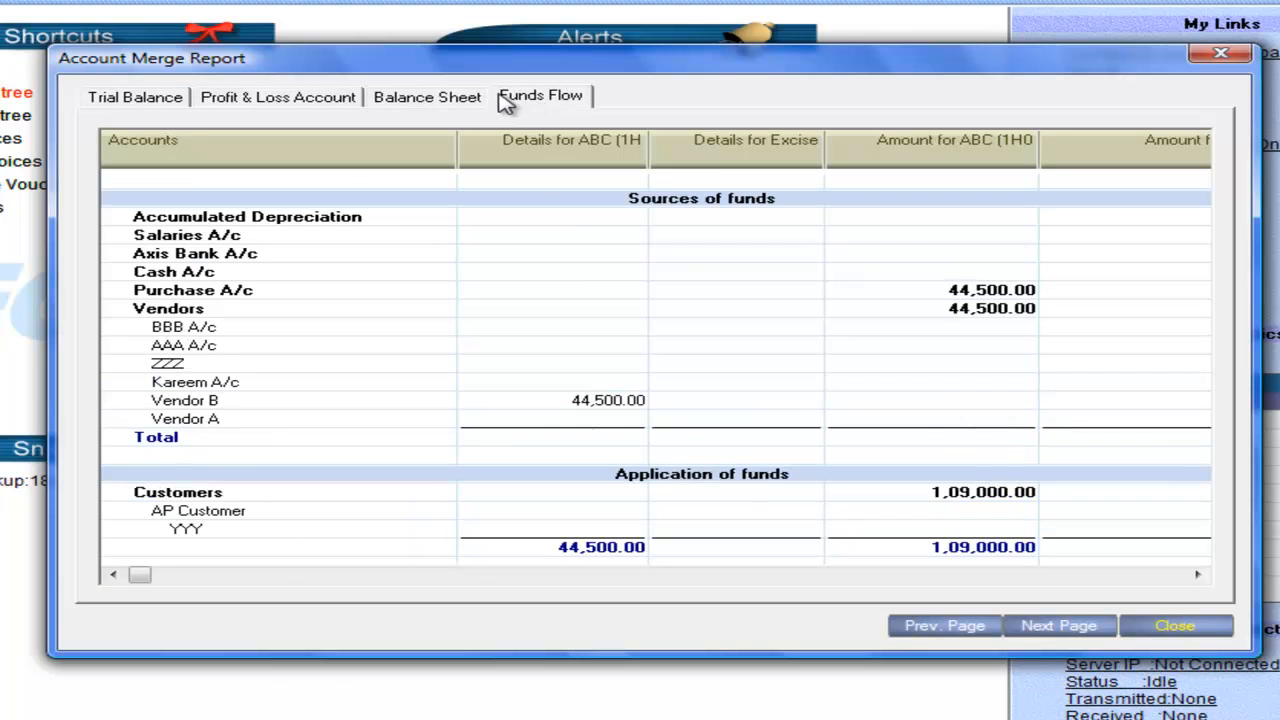
pyautogui.click(172, 108)
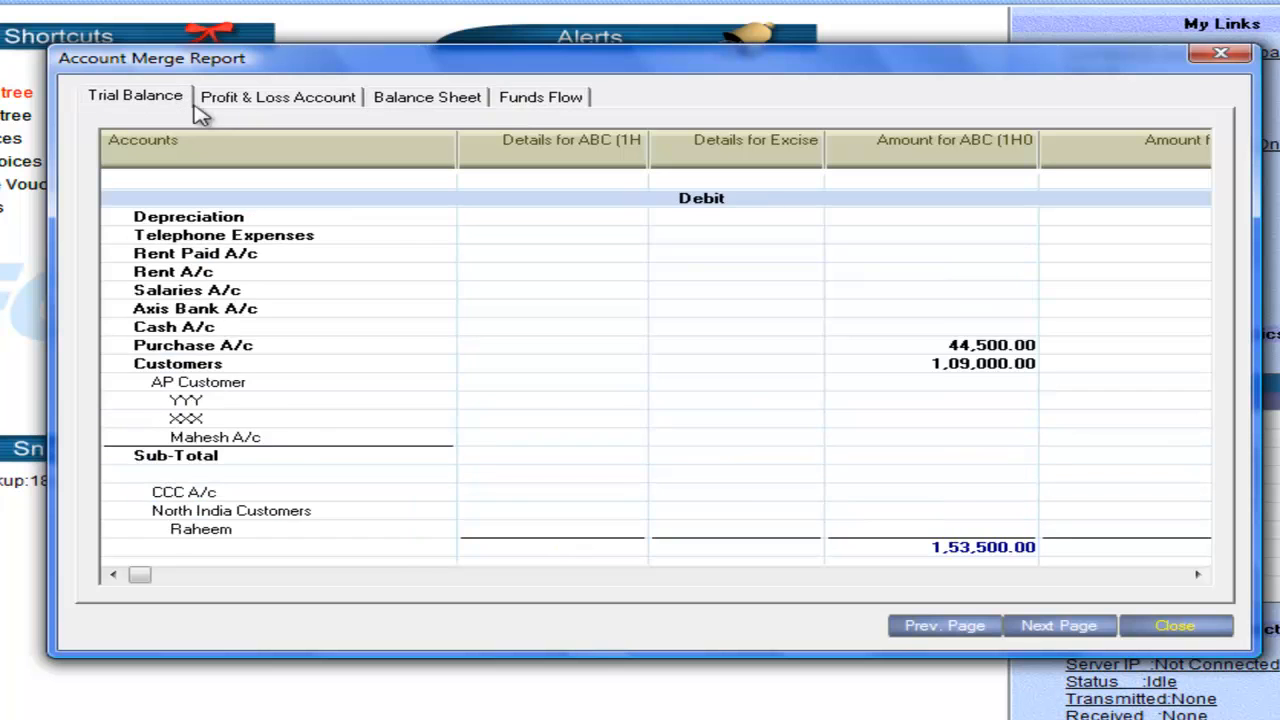
pyautogui.click(262, 106)
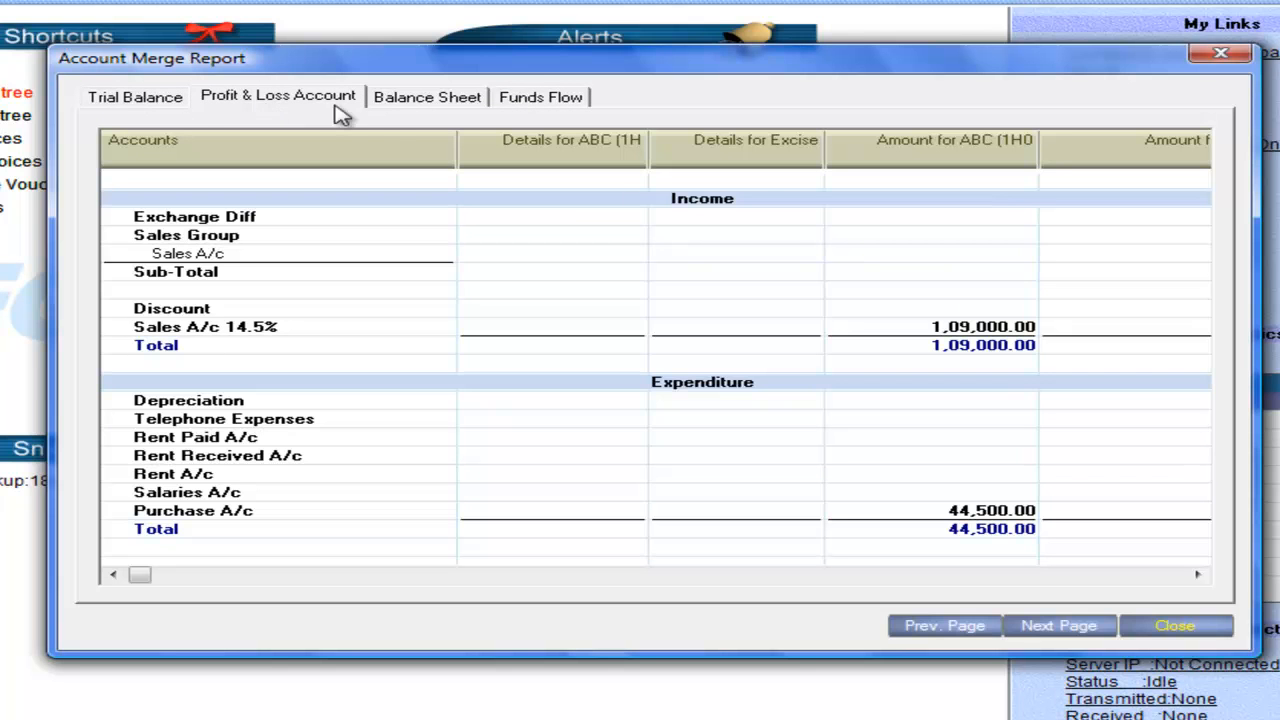
pyautogui.click(405, 96)
pyautogui.click(530, 98)
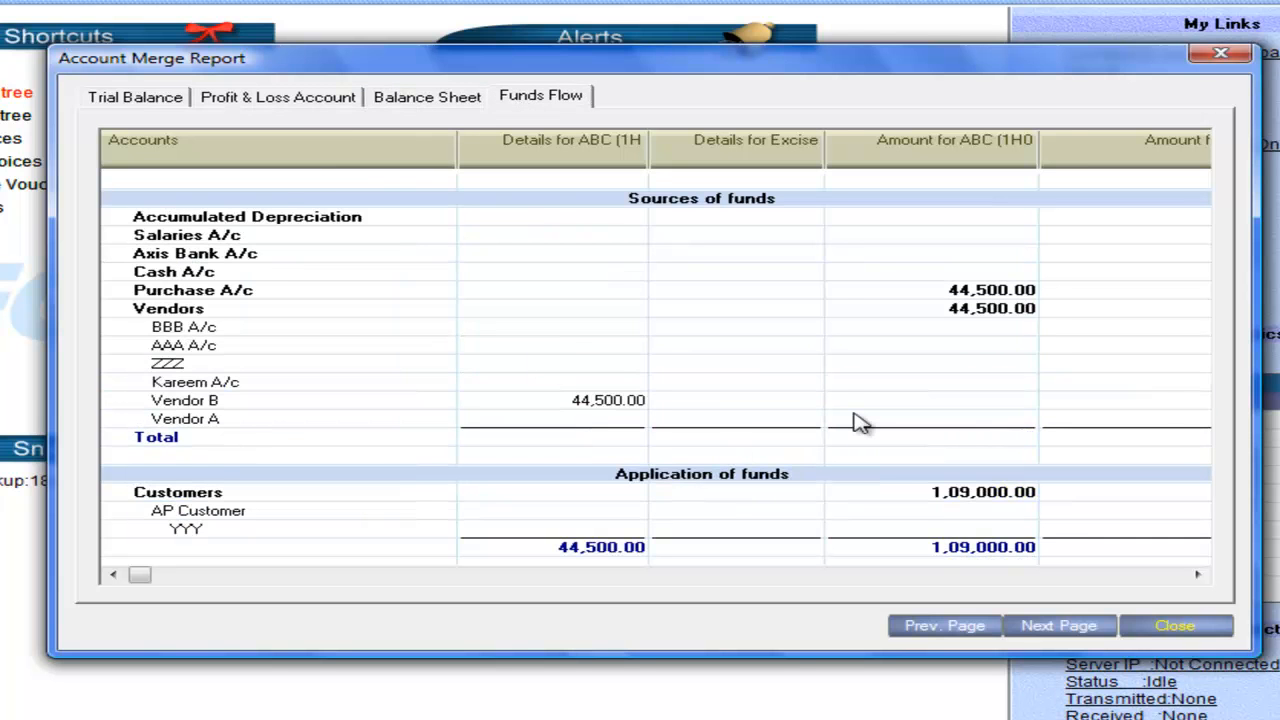
pyautogui.click(1170, 627)
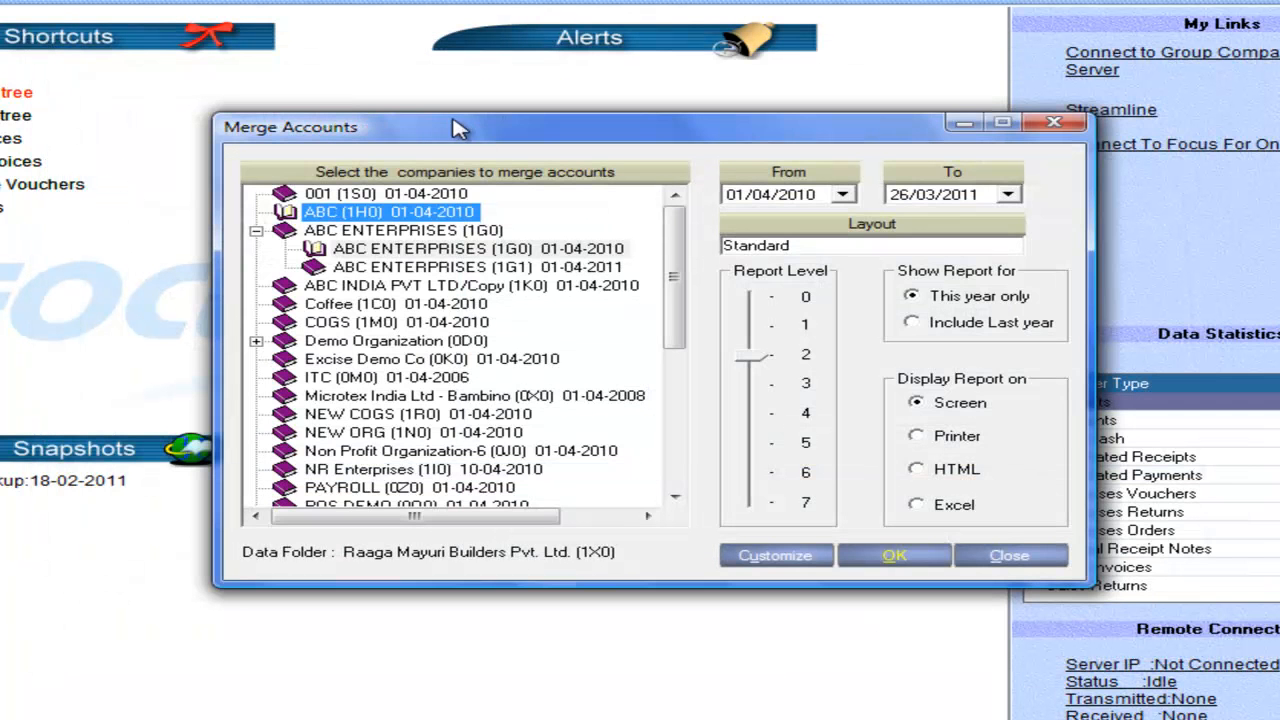
pyautogui.click(1016, 556)
# Step: Run the Listing of Outstanding Bills on screen as on 31-05-2010, including only Receivables
pyautogui.click(130, 0)
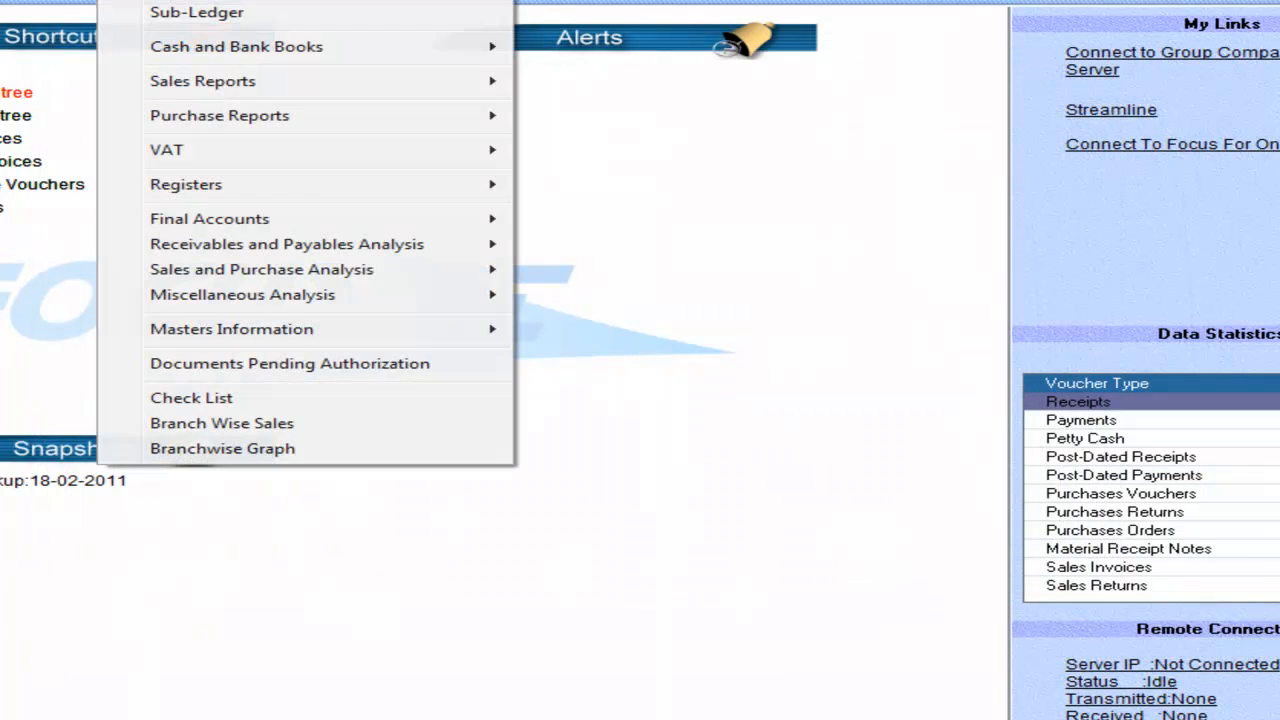
pyautogui.moveTo(398, 249)
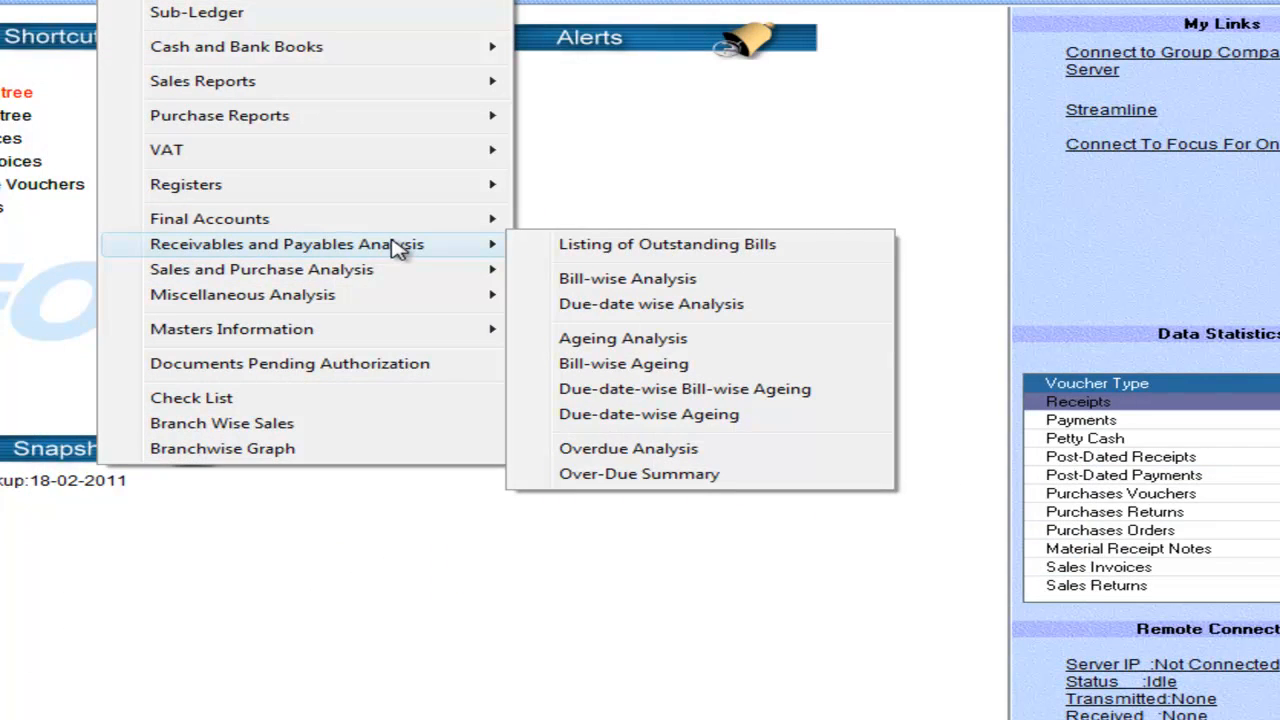
pyautogui.click(576, 250)
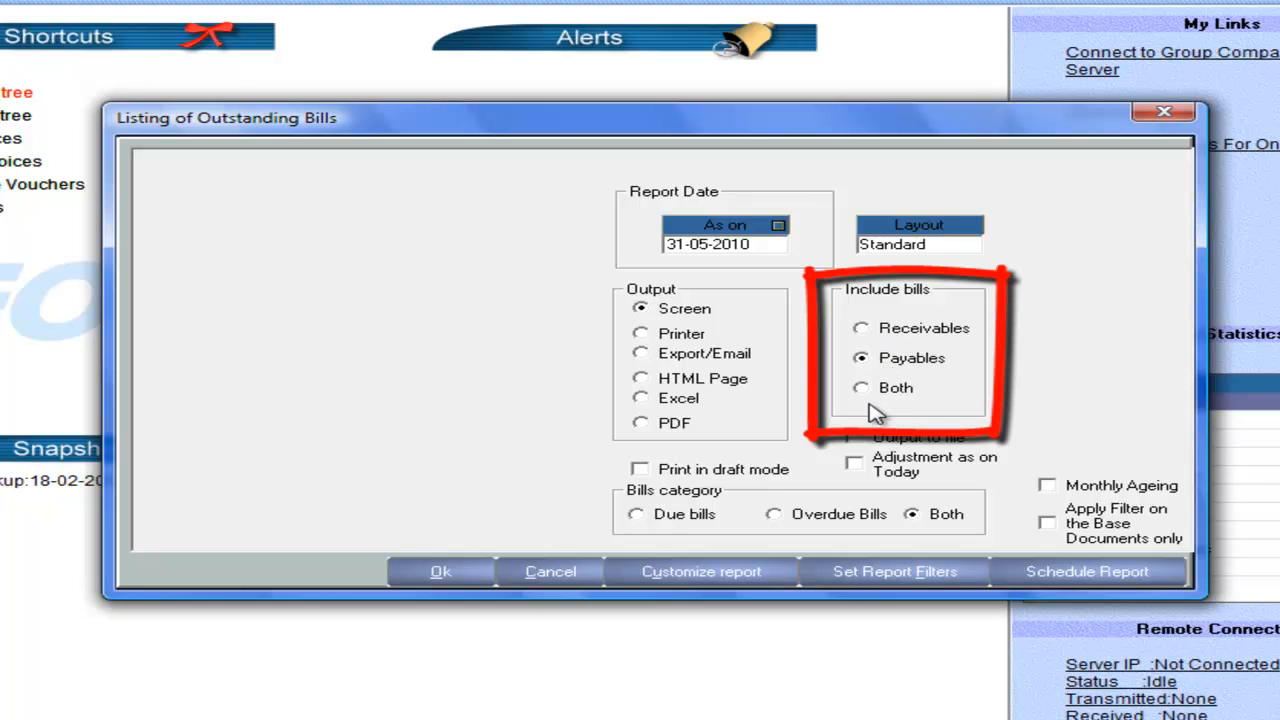
pyautogui.click(860, 328)
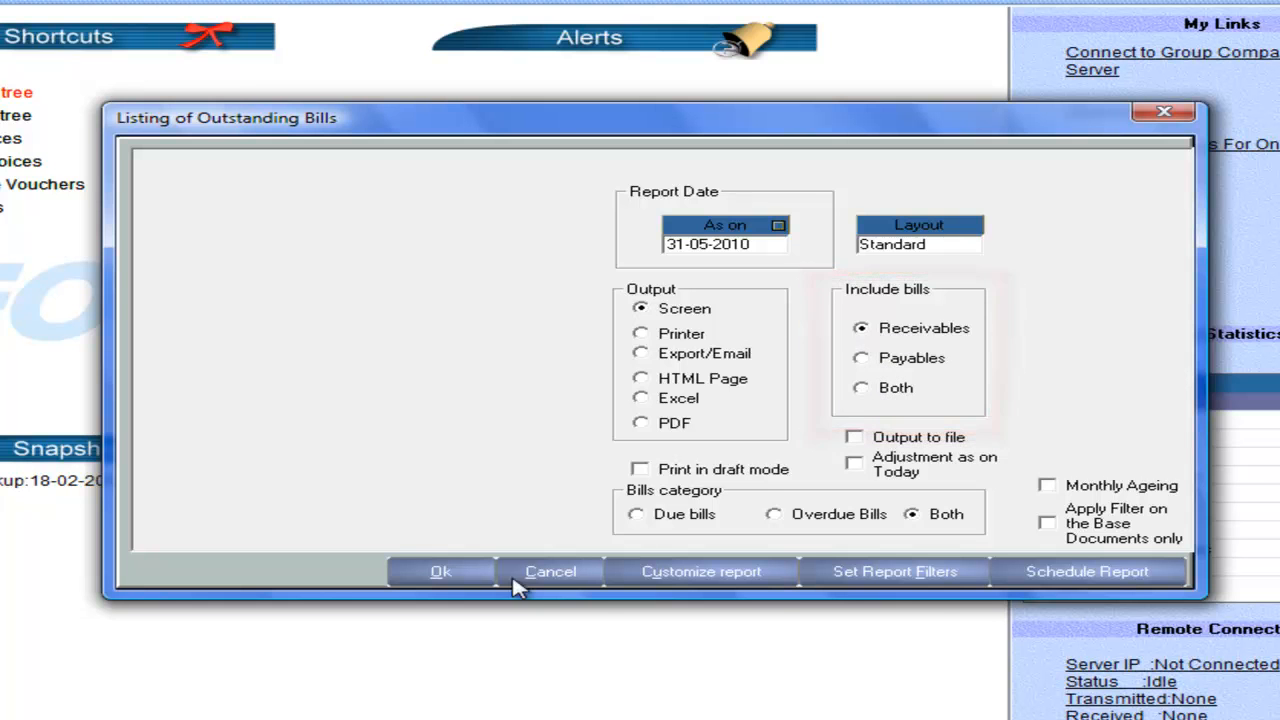
pyautogui.click(455, 575)
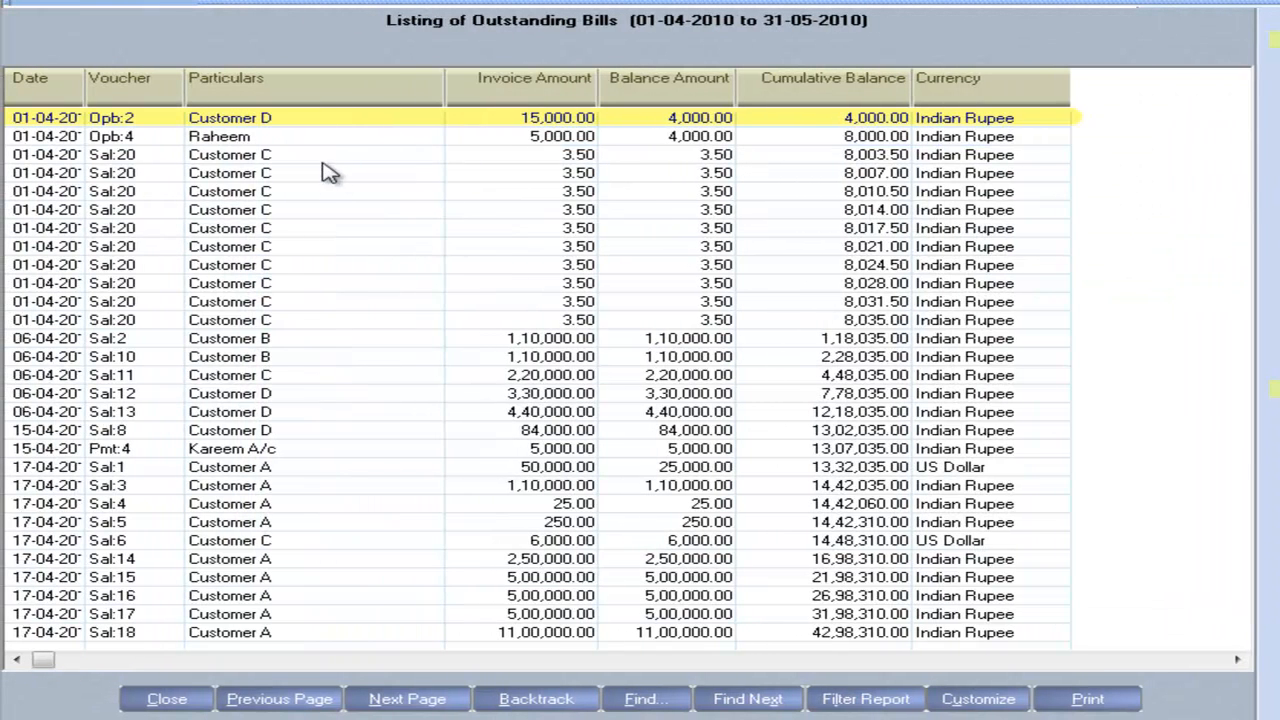
# Step: Examine the invoice, balance and cumulative balance amounts of the outstanding customer bills, and close the listing
pyautogui.click(327, 161)
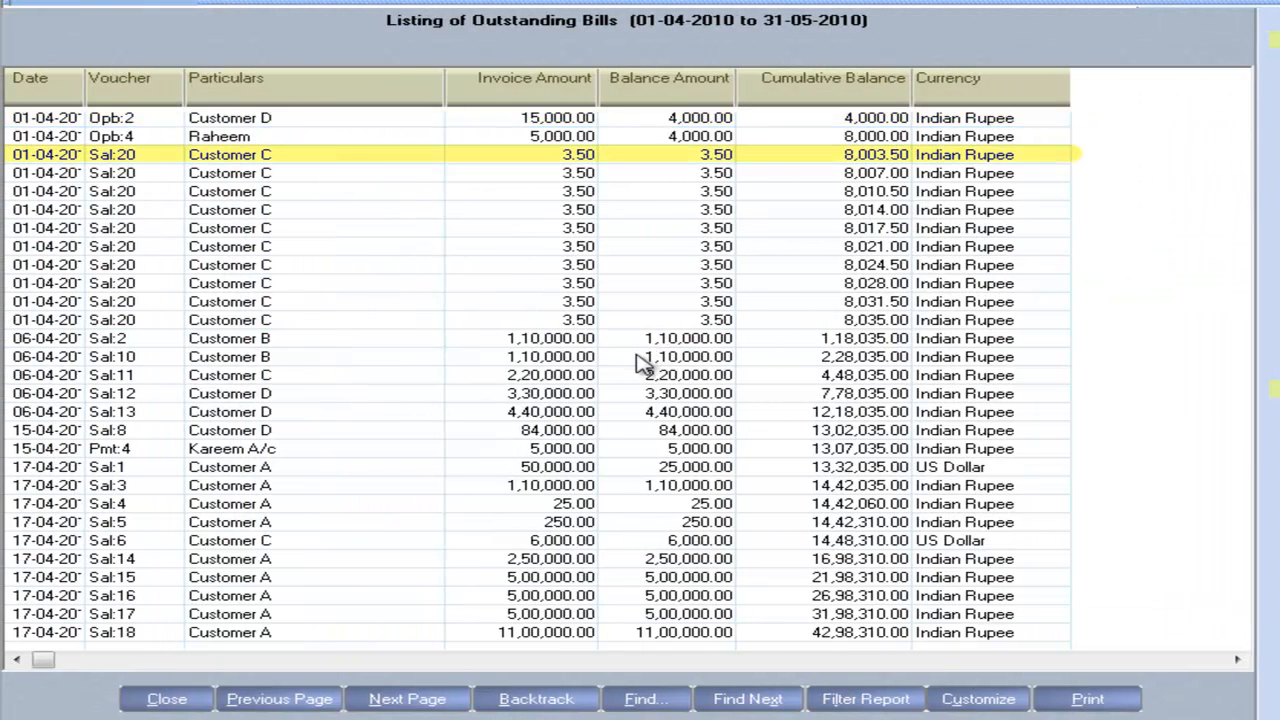
pyautogui.press('Down')
pyautogui.press('Down')
pyautogui.press('Down')
pyautogui.press('Down')
pyautogui.press('Down')
pyautogui.press('Down')
pyautogui.press('Down')
pyautogui.press('Down')
pyautogui.press('Down')
pyautogui.press('Down')
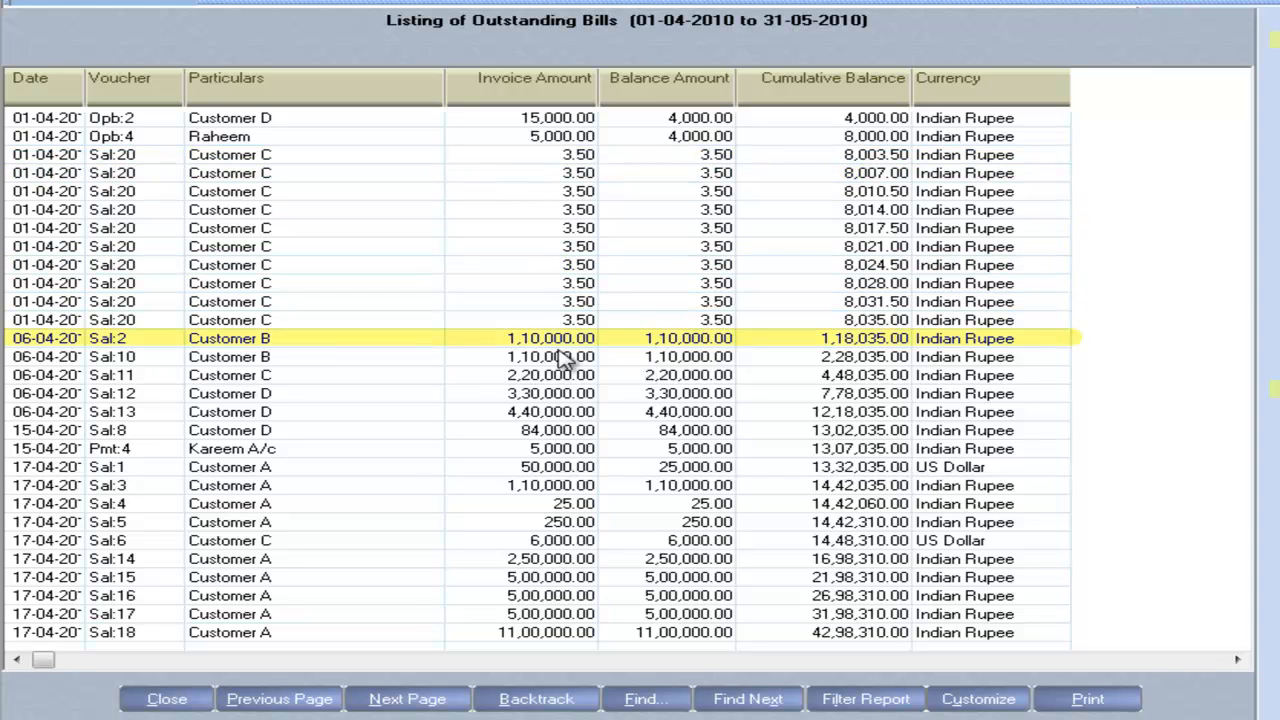
pyautogui.press('Down')
pyautogui.press('Up')
pyautogui.click(163, 698)
# Step: Run the Bill-wise Analysis on screen for all accounts, with receivables as on 31-05-2010 and unadjusted, semi-adjusted and adjusted bills
pyautogui.click(320, 34)
pyautogui.click(343, 34)
pyautogui.click(343, 34)
pyautogui.moveTo(512, 321)
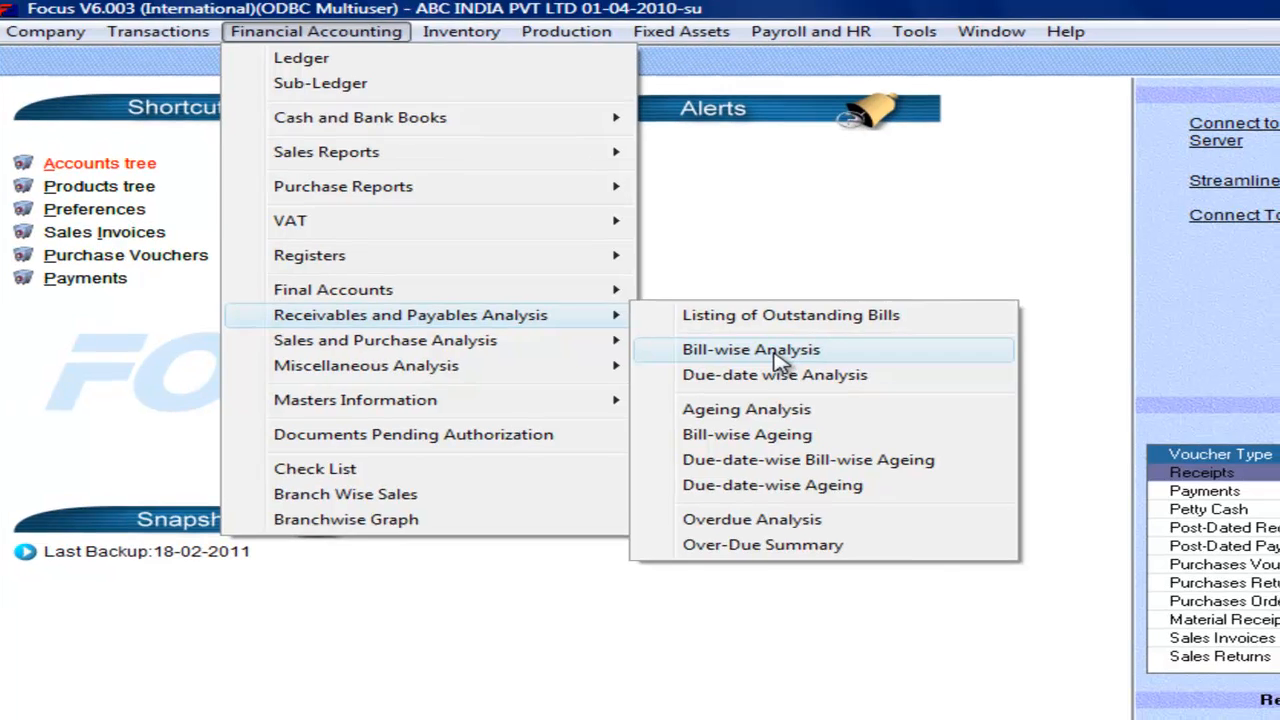
pyautogui.click(783, 365)
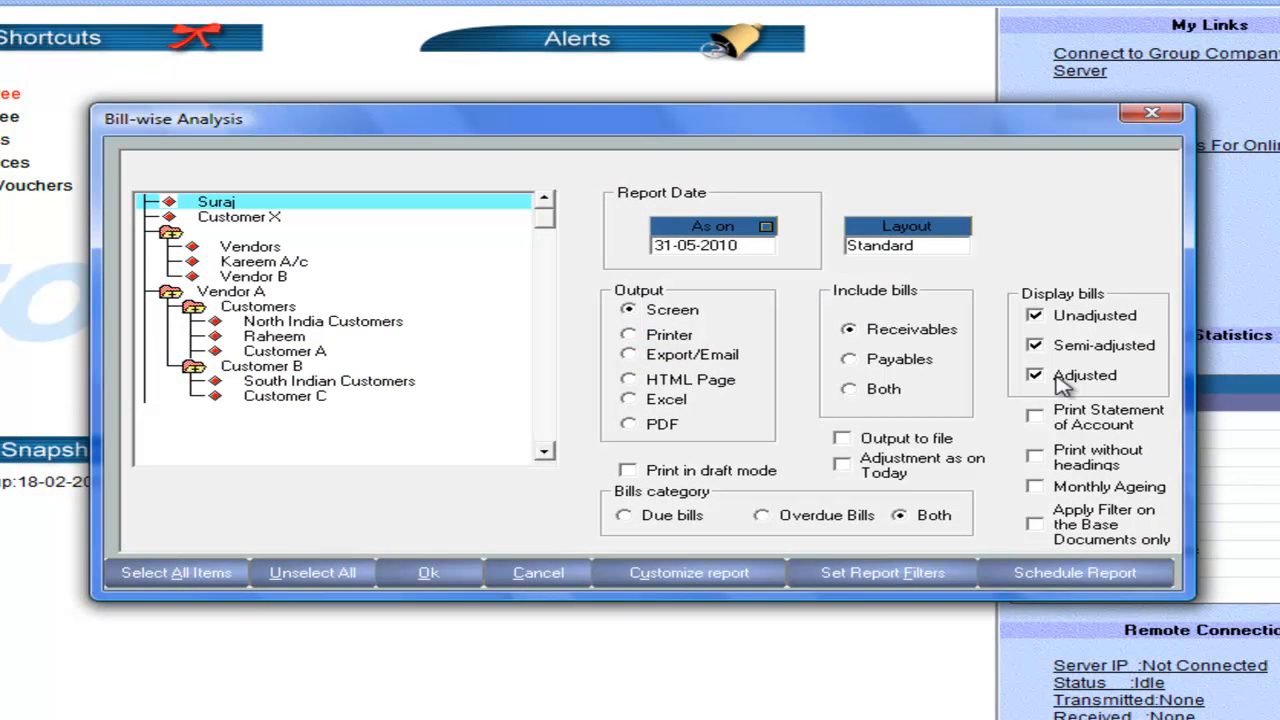
pyautogui.click(212, 578)
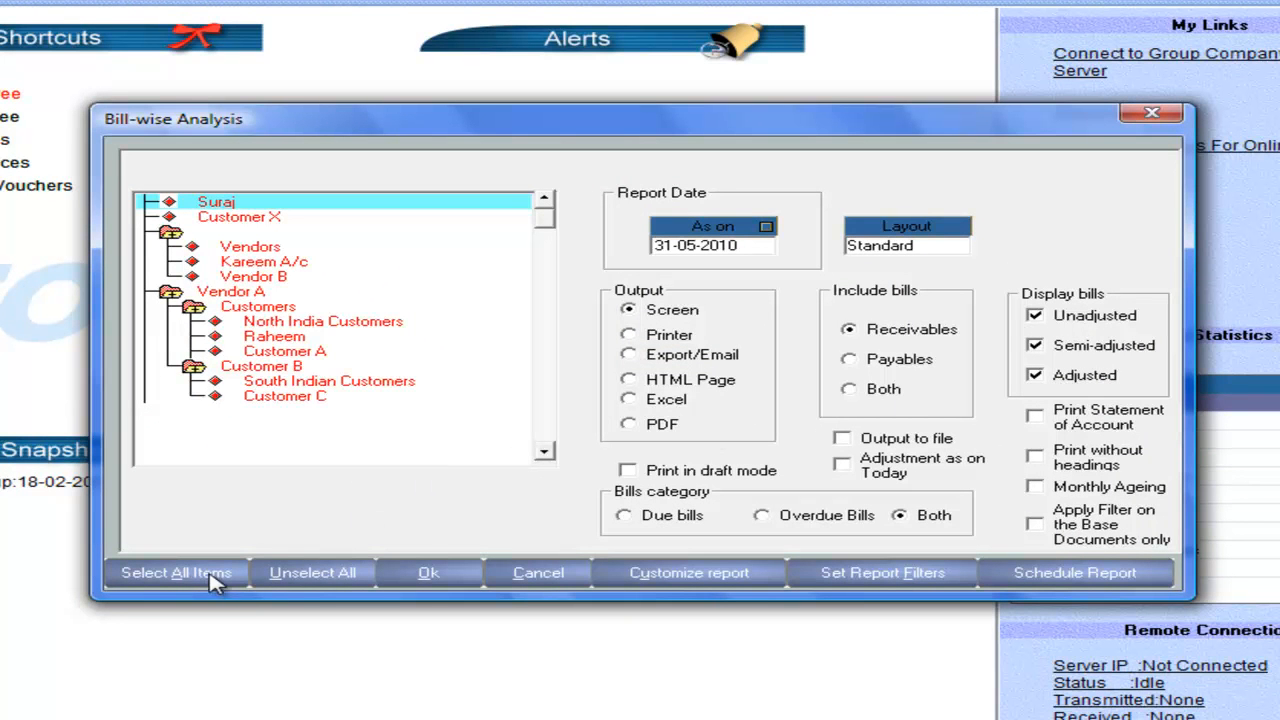
pyautogui.click(428, 572)
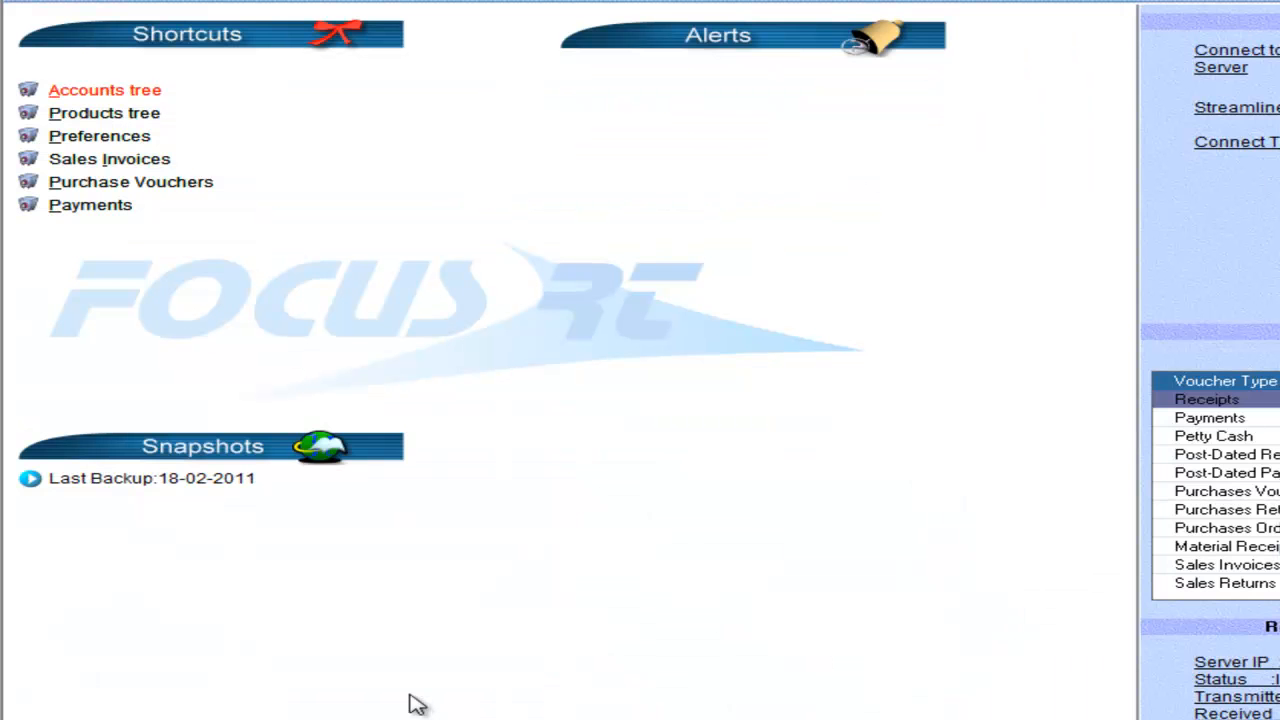
# Step: Open the Ageing Analysis report for receivables and select all accounts
pyautogui.hotkey('alt', 'r')
pyautogui.moveTo(443, 246)
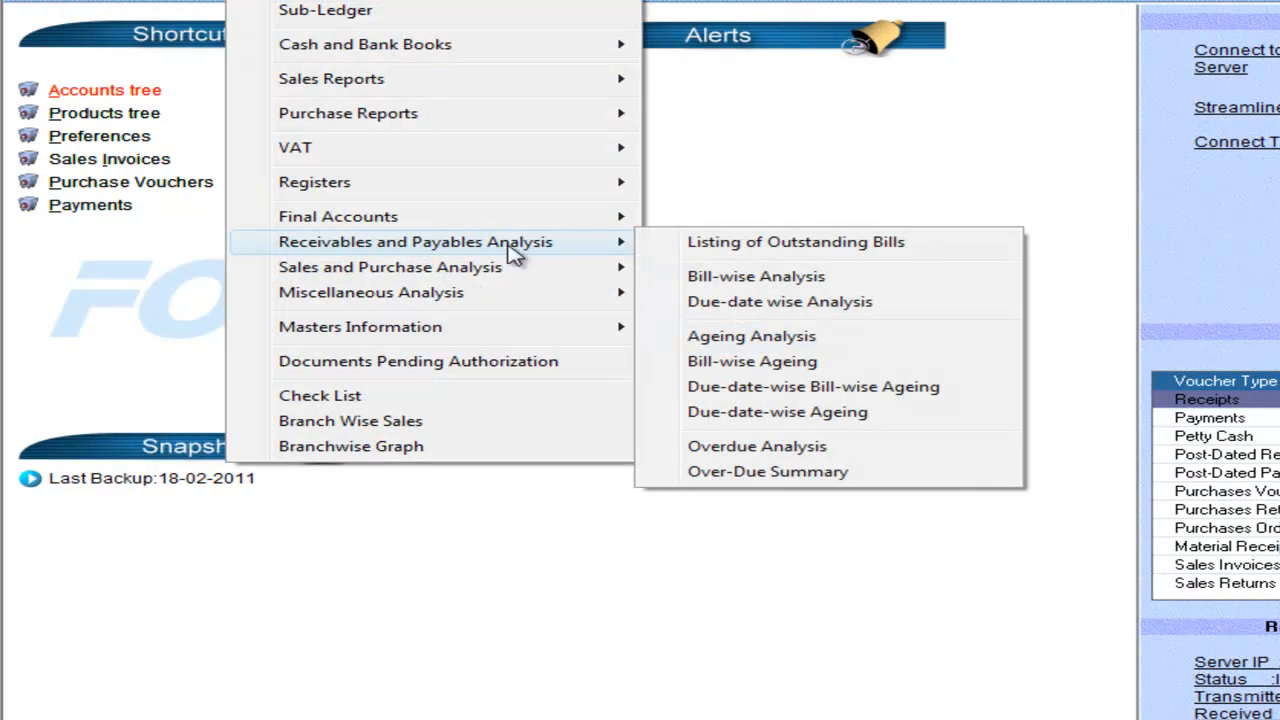
pyautogui.click(752, 337)
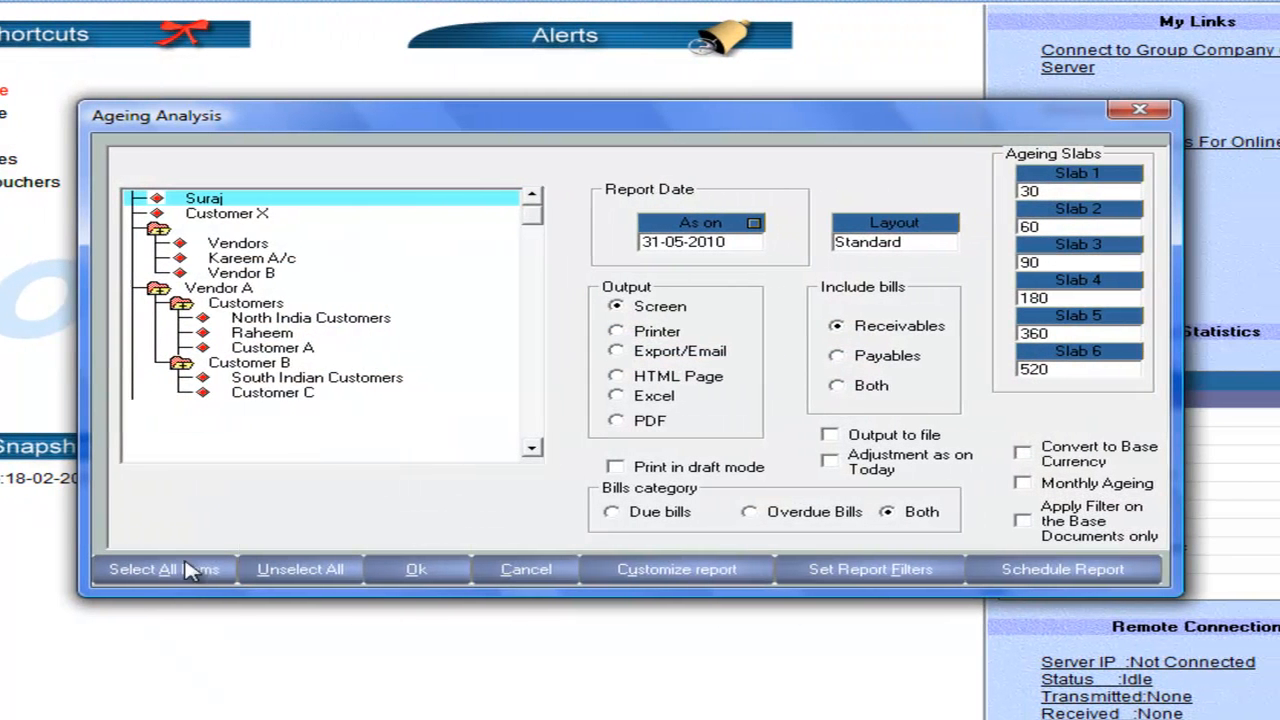
pyautogui.click(165, 570)
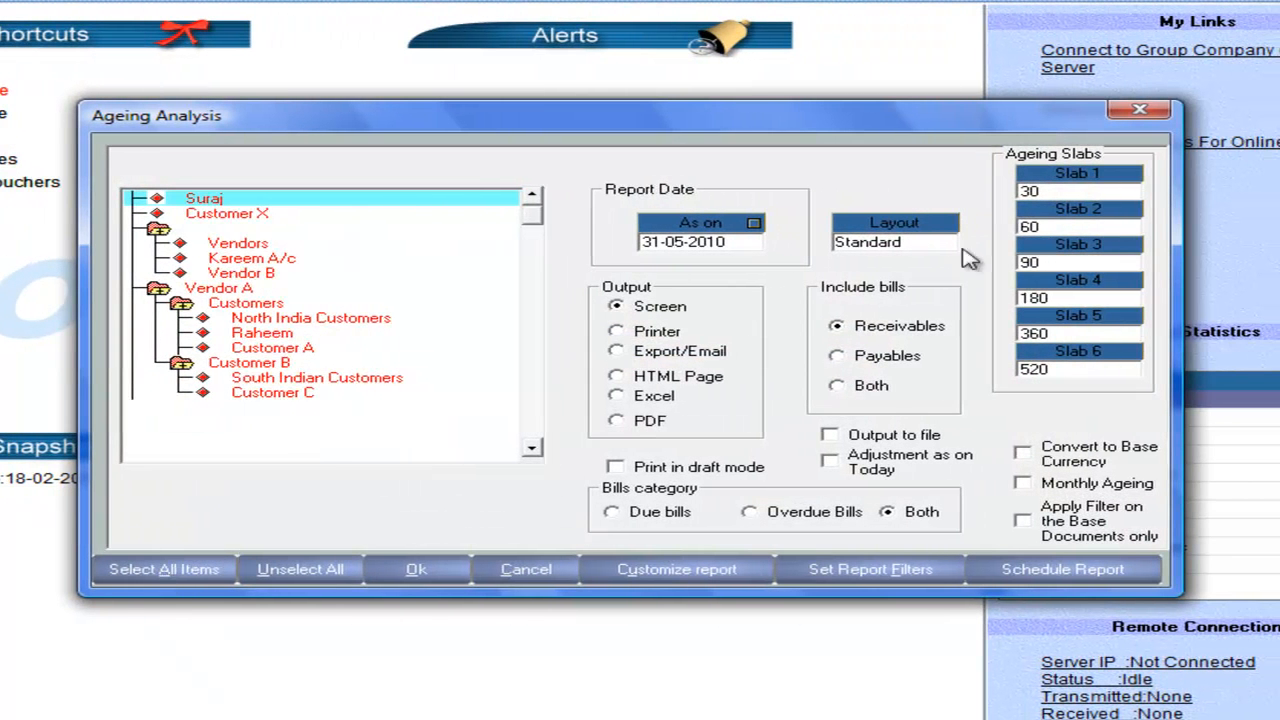
# Step: Set ageing Slab 1 to 15 and Slab 2 to 30
pyautogui.doubleClick(1046, 191)
pyautogui.write('15')
pyautogui.press('Tab')
pyautogui.write('30')
# Step: Set ageing Slab 1 to 30 and Slab 2 to 60, and run the Ageing Analysis on screen
pyautogui.doubleClick(1062, 190)
pyautogui.press('BackSpace')
pyautogui.write('30')
pyautogui.press('Tab')
pyautogui.write('60')
pyautogui.press('Tab')
pyautogui.click(412, 570)
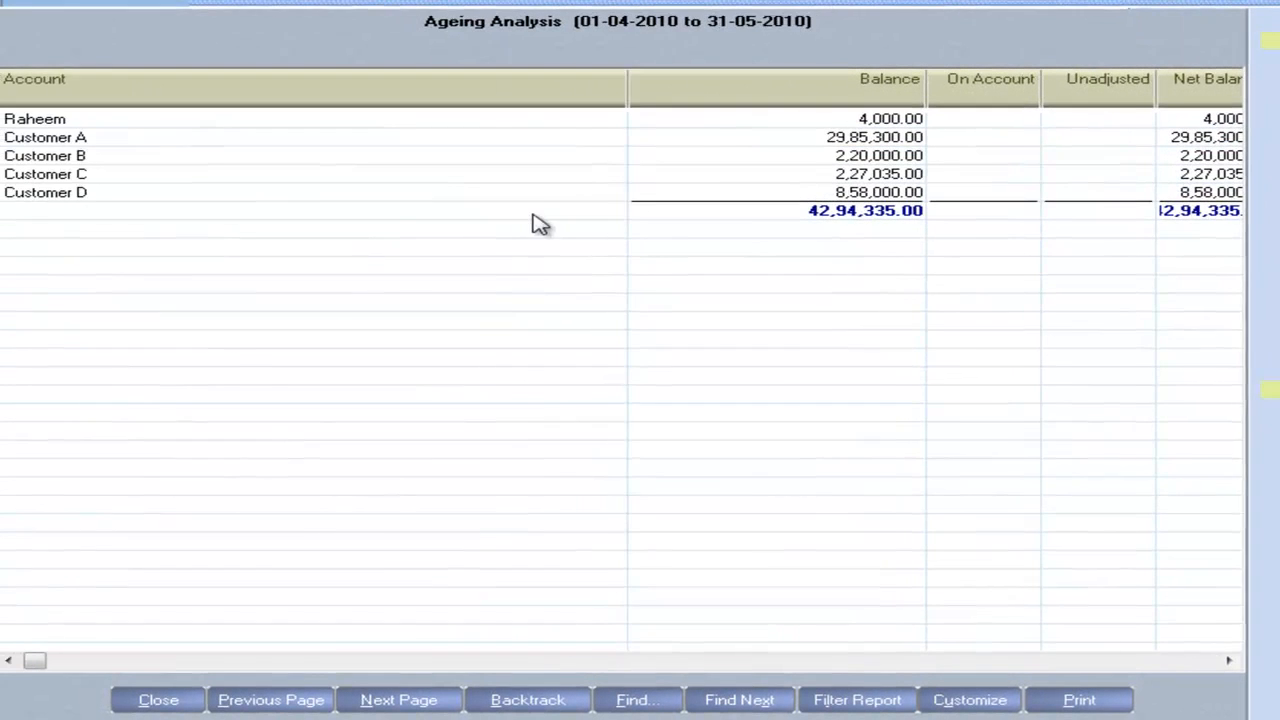
# Step: Examine Customer D's amounts across the ageing slabs of the Ageing Analysis and close the report
pyautogui.click(107, 193)
pyautogui.press('Right')
pyautogui.press('Right')
pyautogui.press('Right')
pyautogui.press('Right')
pyautogui.press('Right')
pyautogui.press('Right')
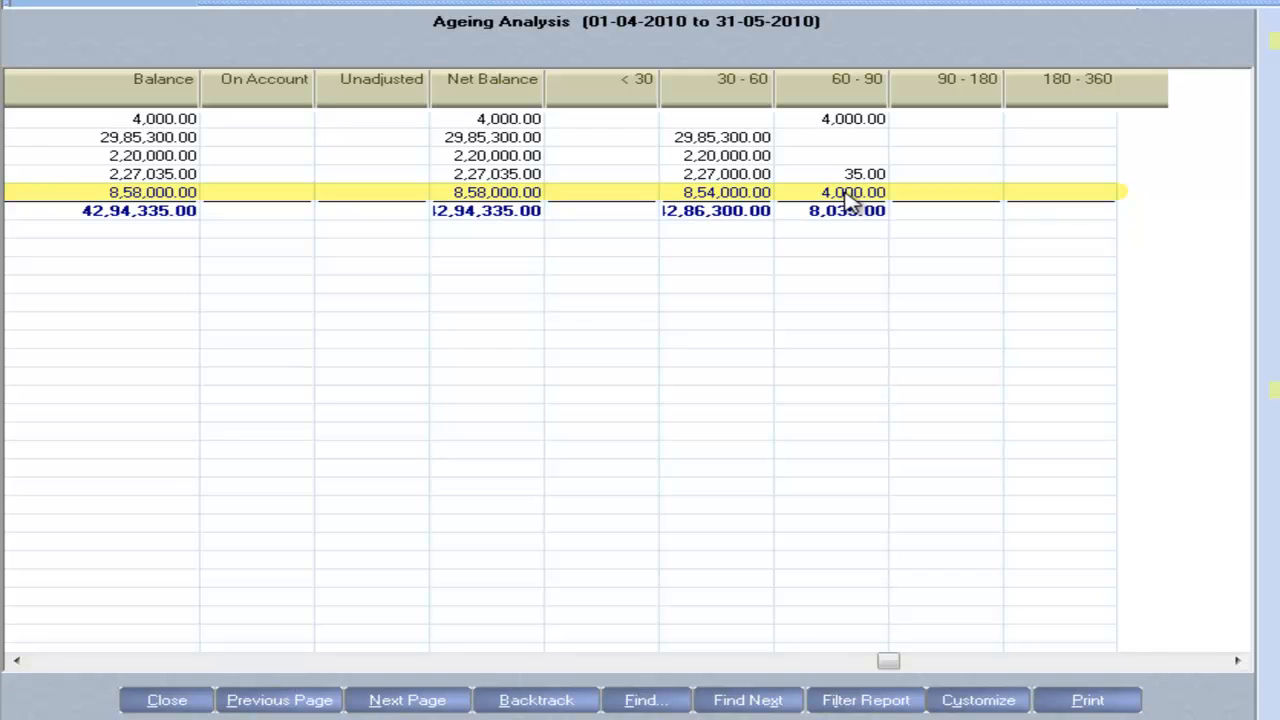
pyautogui.press('Escape')
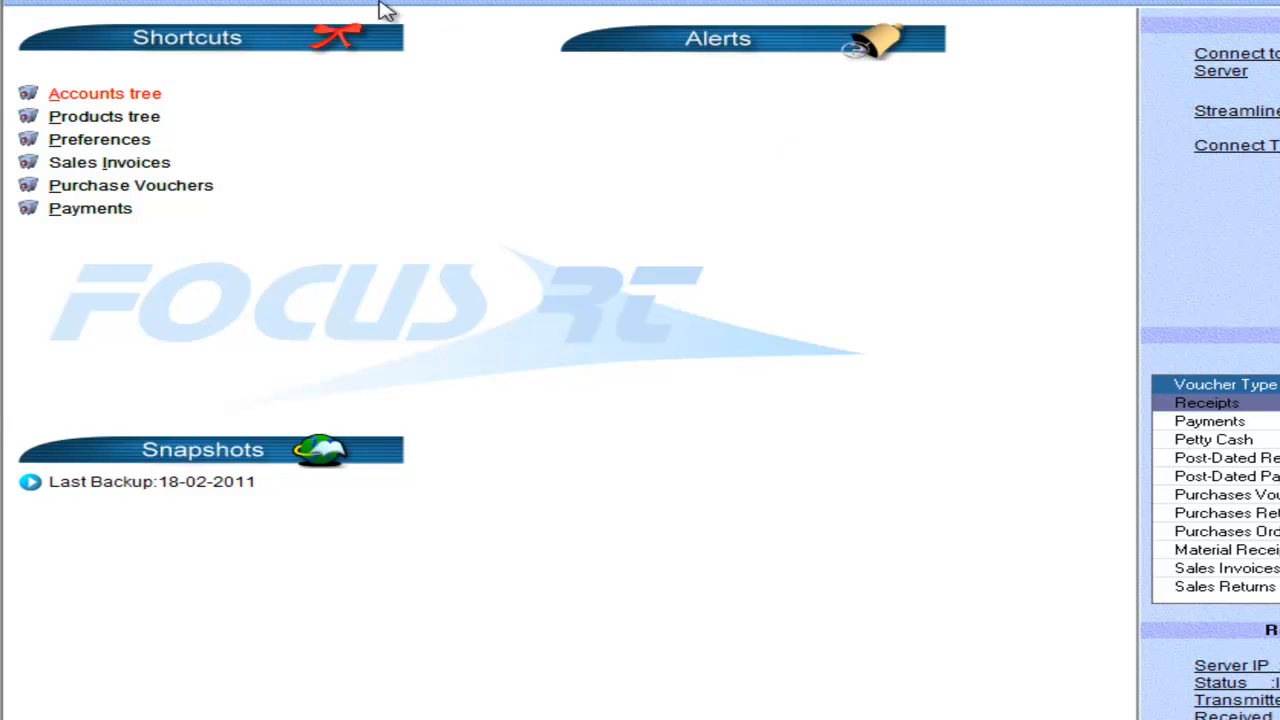
# Step: Run the Bill-wise Ageing report on screen for all accounts, with receivables as on 31-05-2010, and close it
pyautogui.click(252, 1)
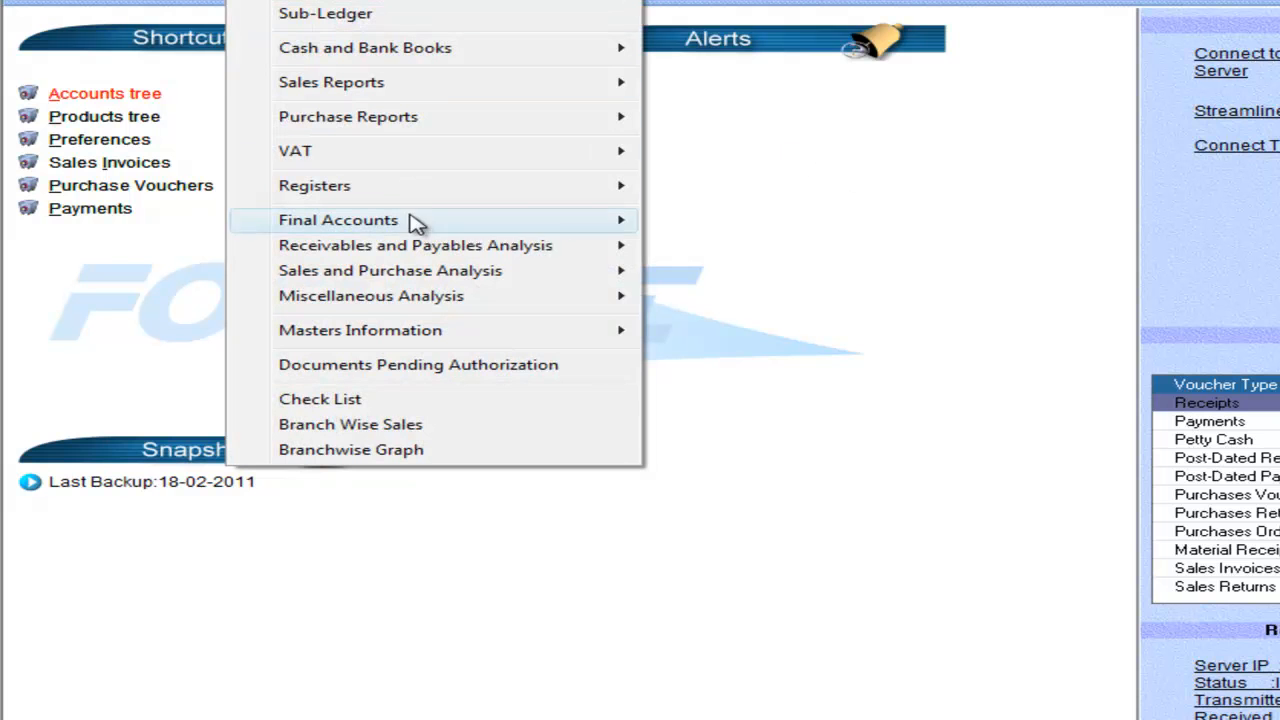
pyautogui.moveTo(424, 252)
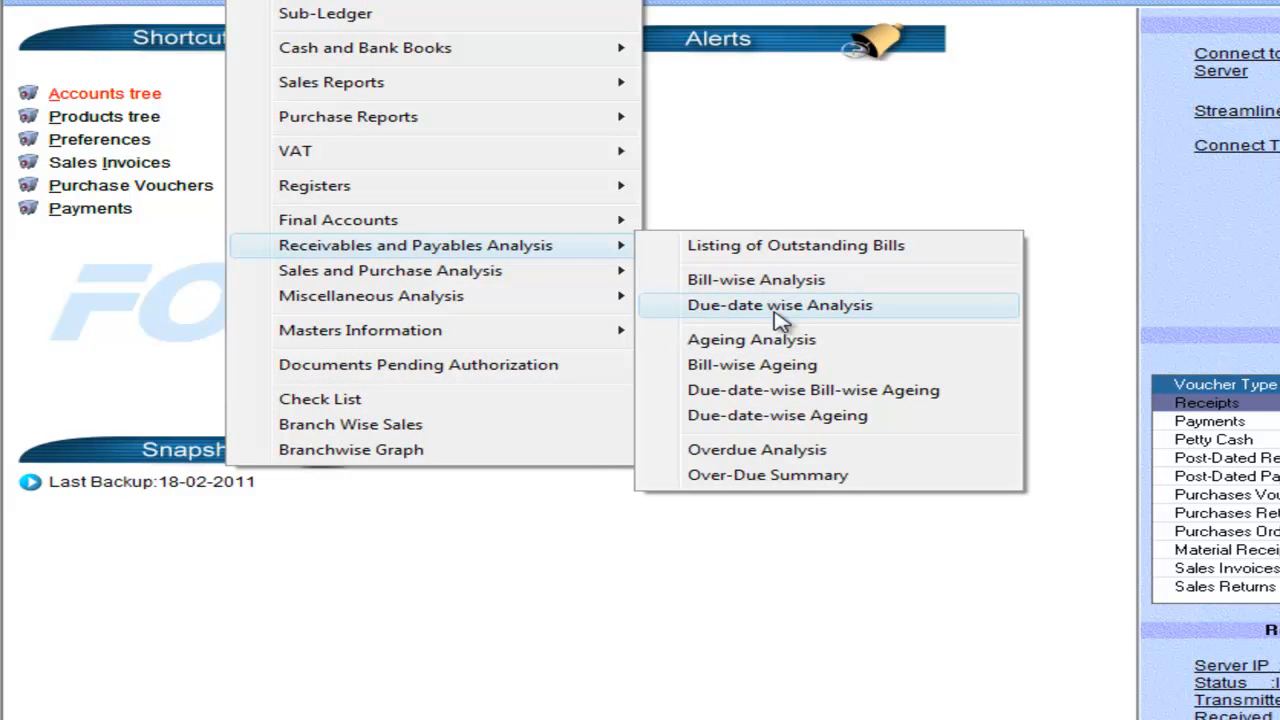
pyautogui.click(790, 368)
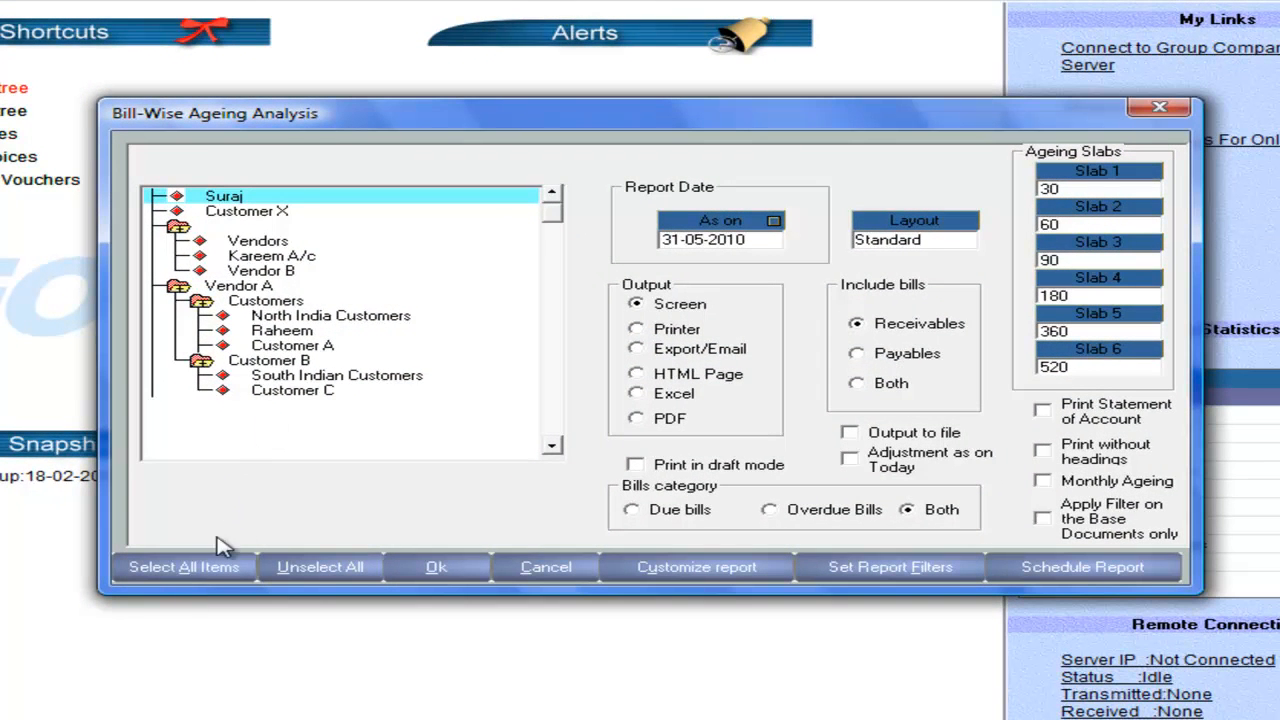
pyautogui.click(188, 570)
pyautogui.click(410, 568)
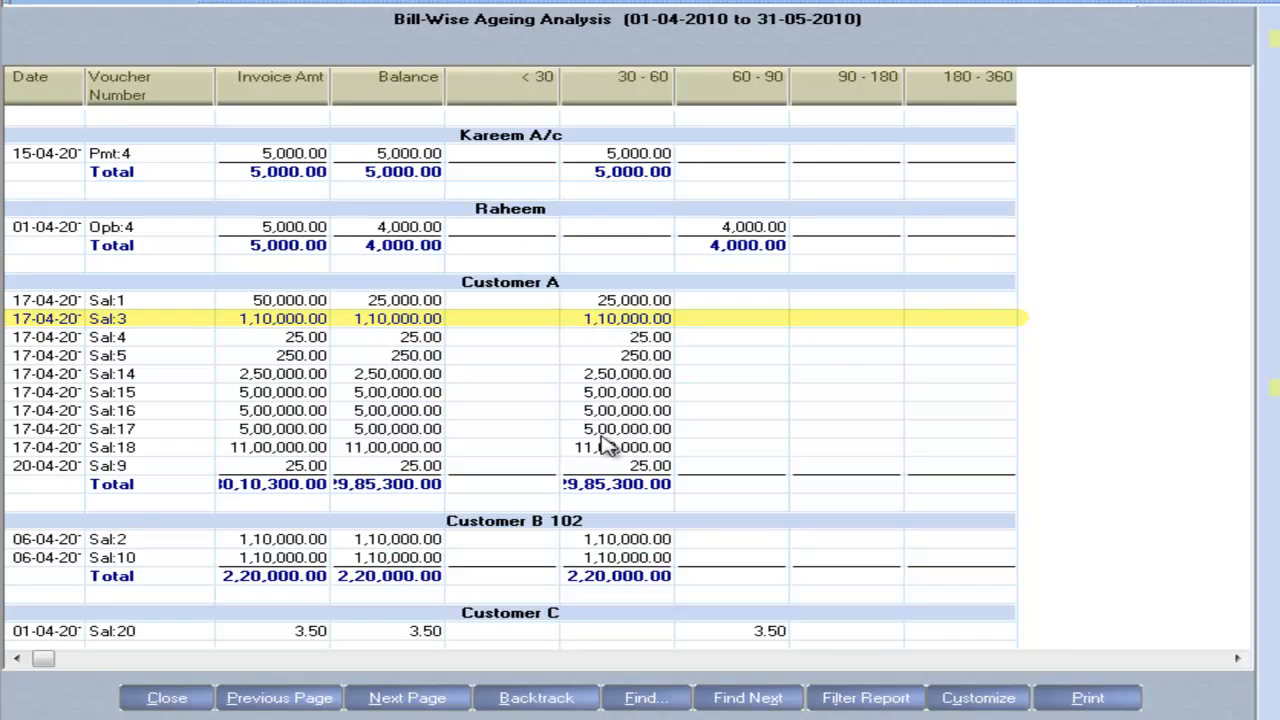
pyautogui.press('Escape')
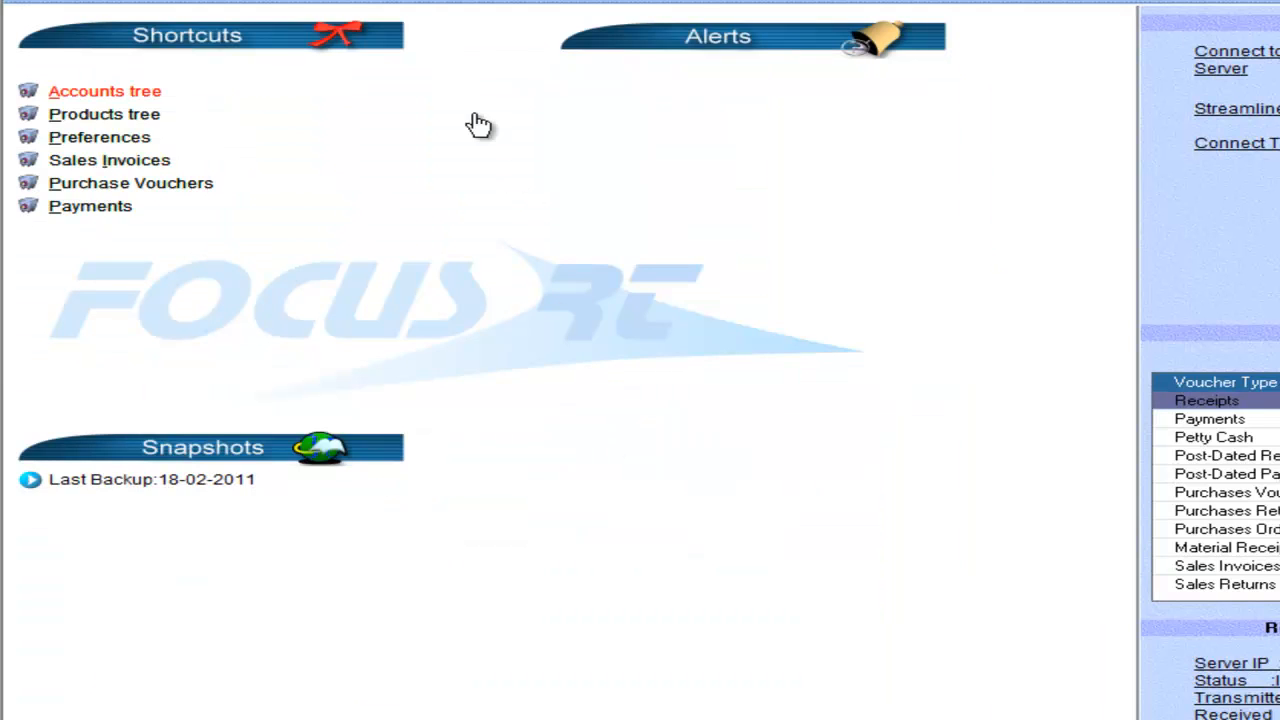
# Step: Review the Overdue Analysis report options and cancel without running the report
pyautogui.click(290, 0)
pyautogui.moveTo(551, 249)
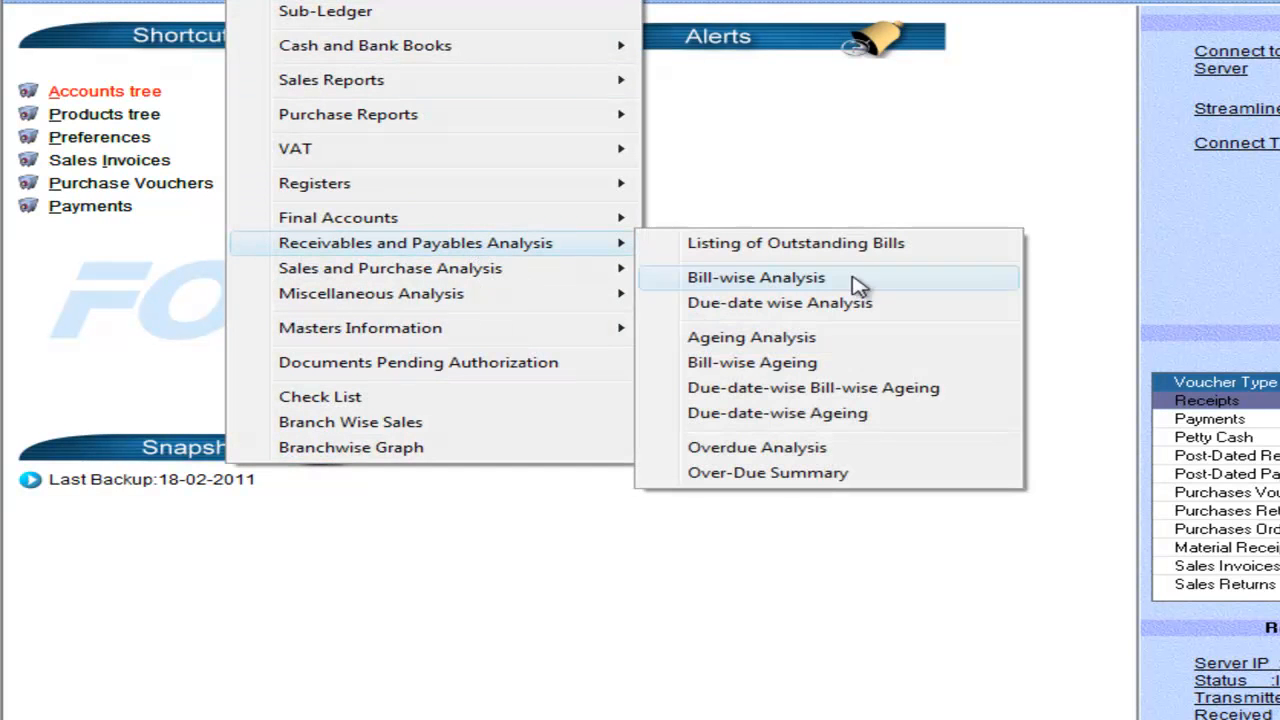
pyautogui.click(823, 452)
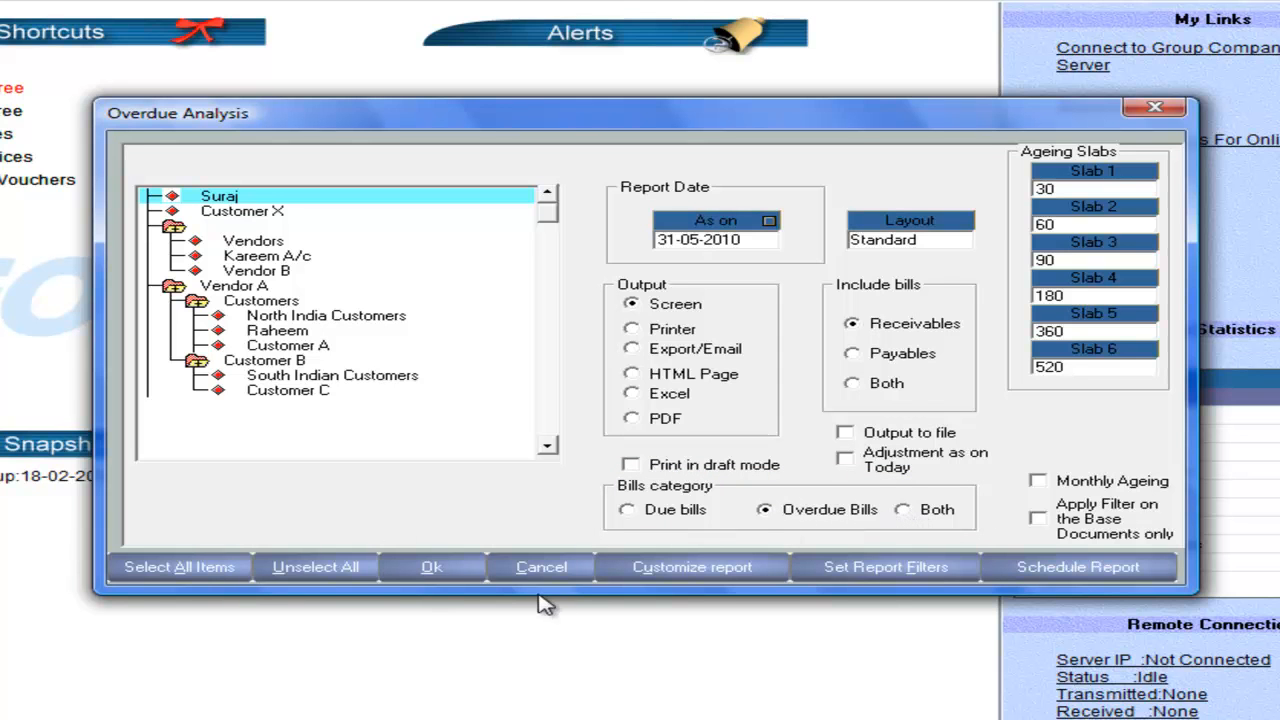
pyautogui.click(560, 571)
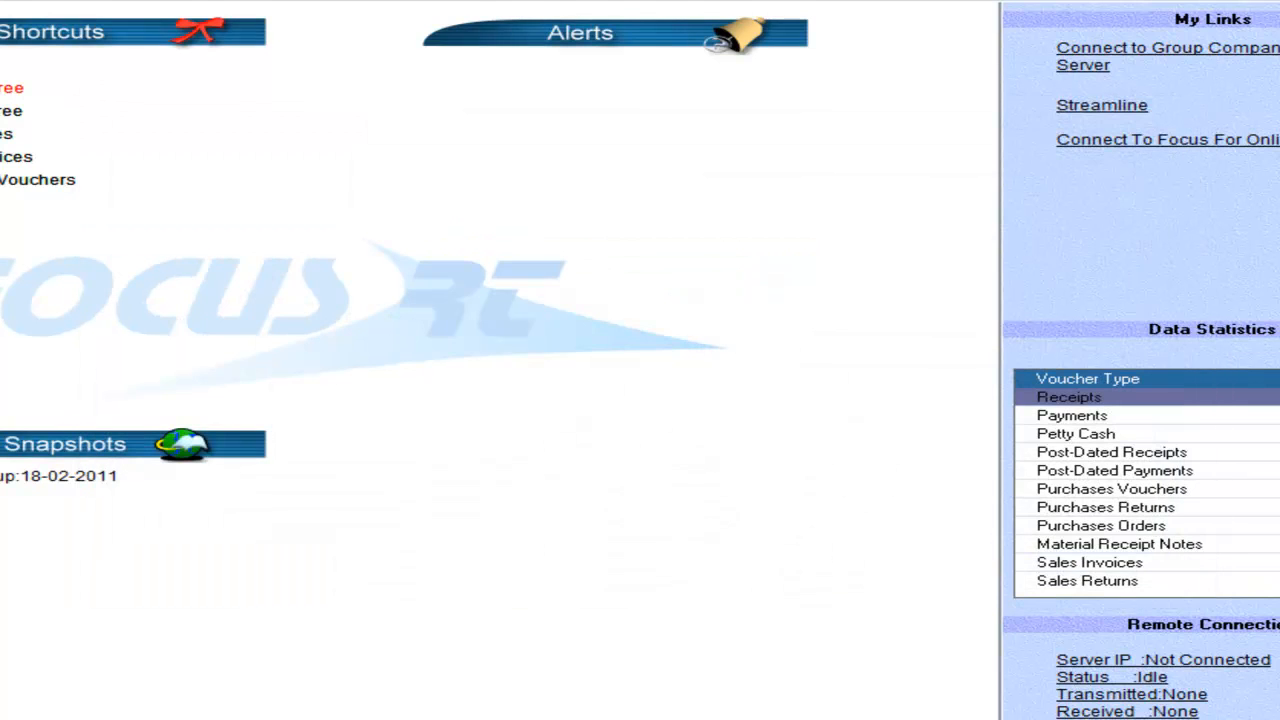
# Step: Run the Party-wise Sales analysis for Sales A/c and check the sub-totals of Customer A and Customer B
pyautogui.click(120, 2)
pyautogui.moveTo(267, 261)
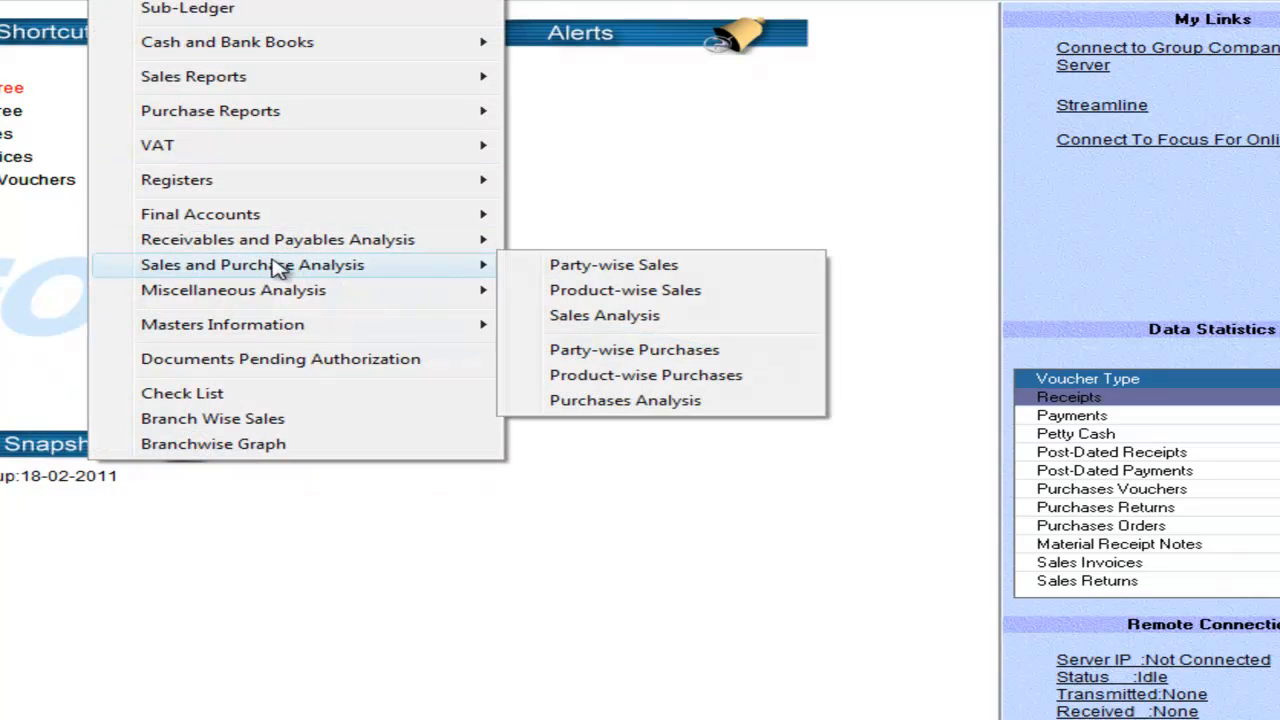
pyautogui.click(526, 272)
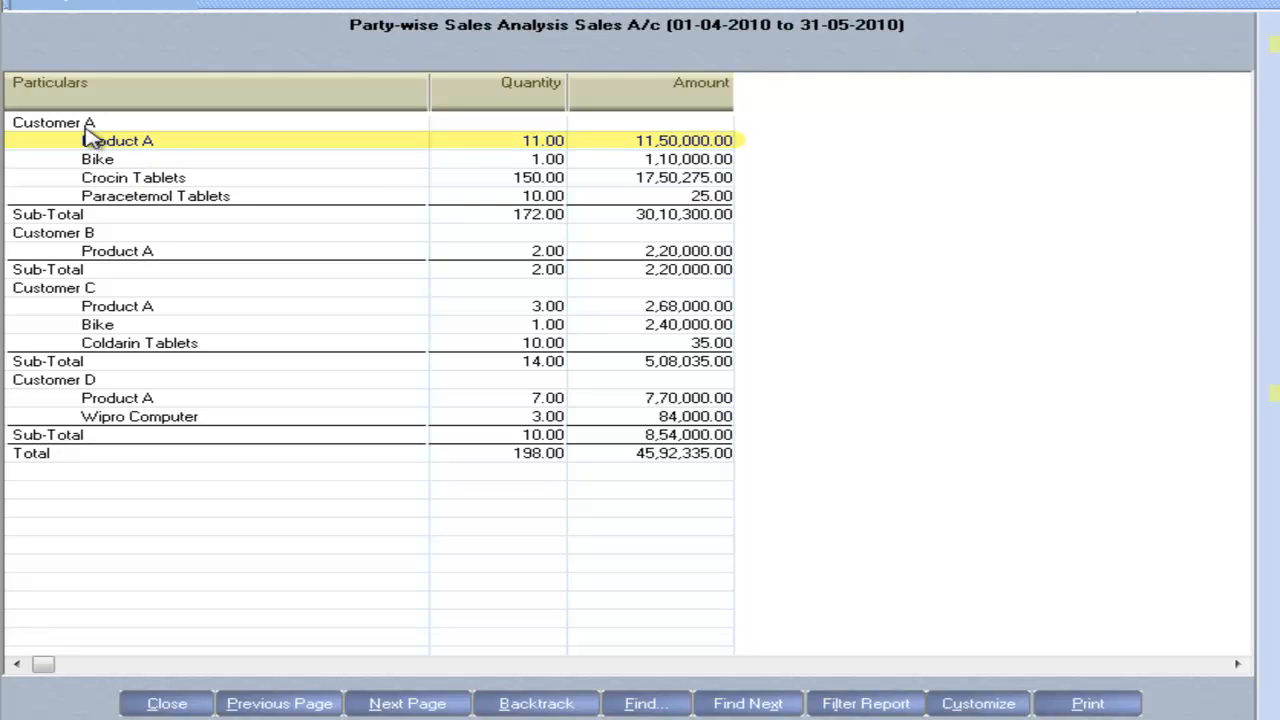
pyautogui.click(98, 215)
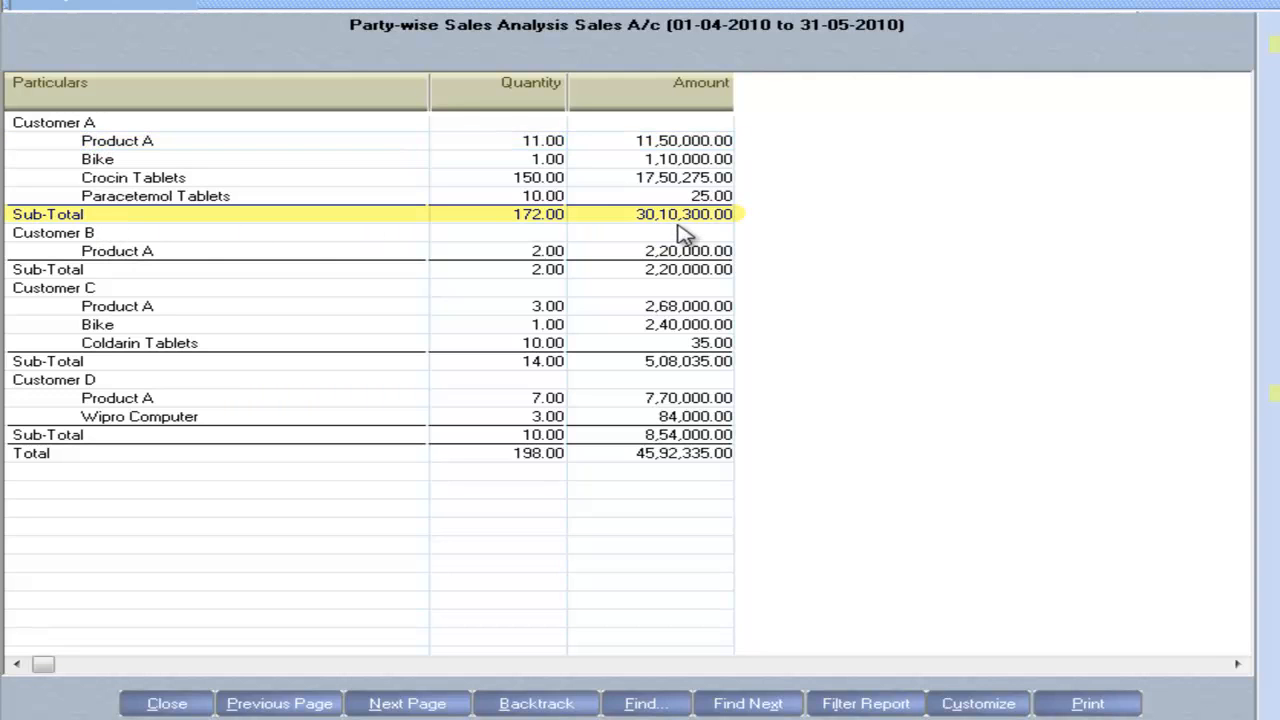
pyautogui.click(170, 271)
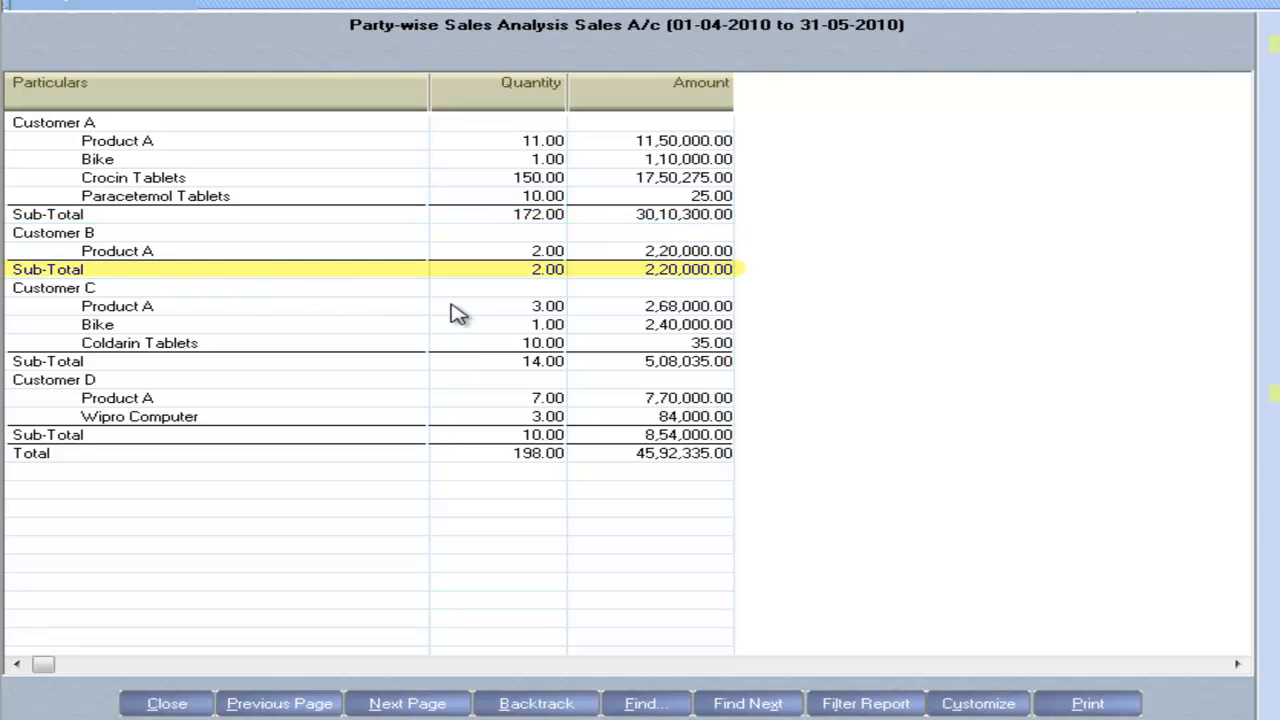
pyautogui.press('Escape')
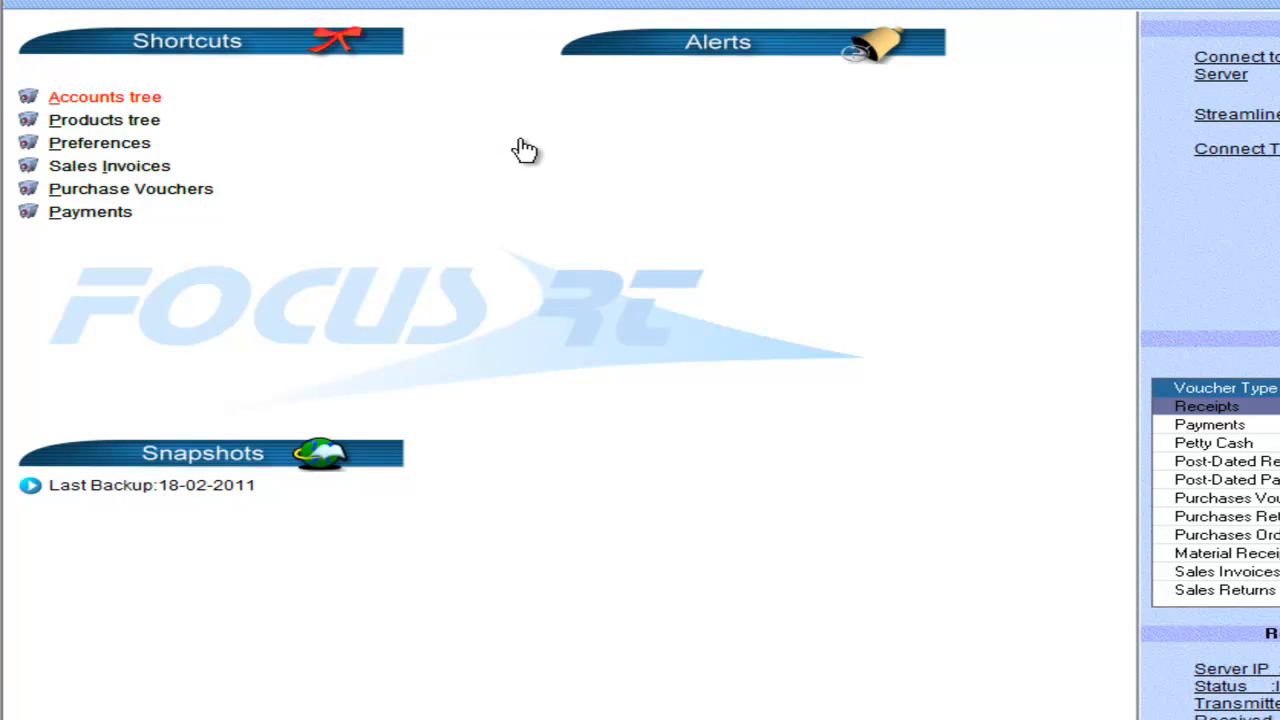
# Step: Run the Product-wise Sales analysis on screen for Sales A/c with the Standard layout
pyautogui.click(392, 3)
pyautogui.moveTo(487, 310)
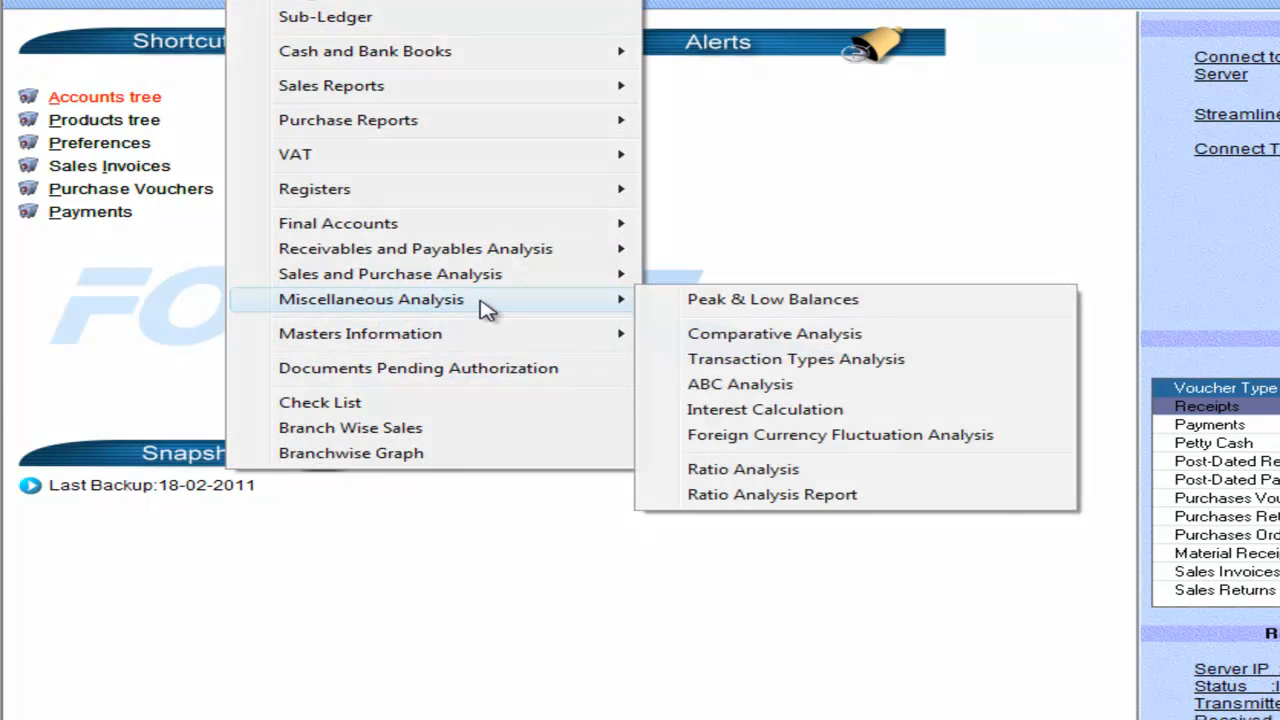
pyautogui.moveTo(551, 288)
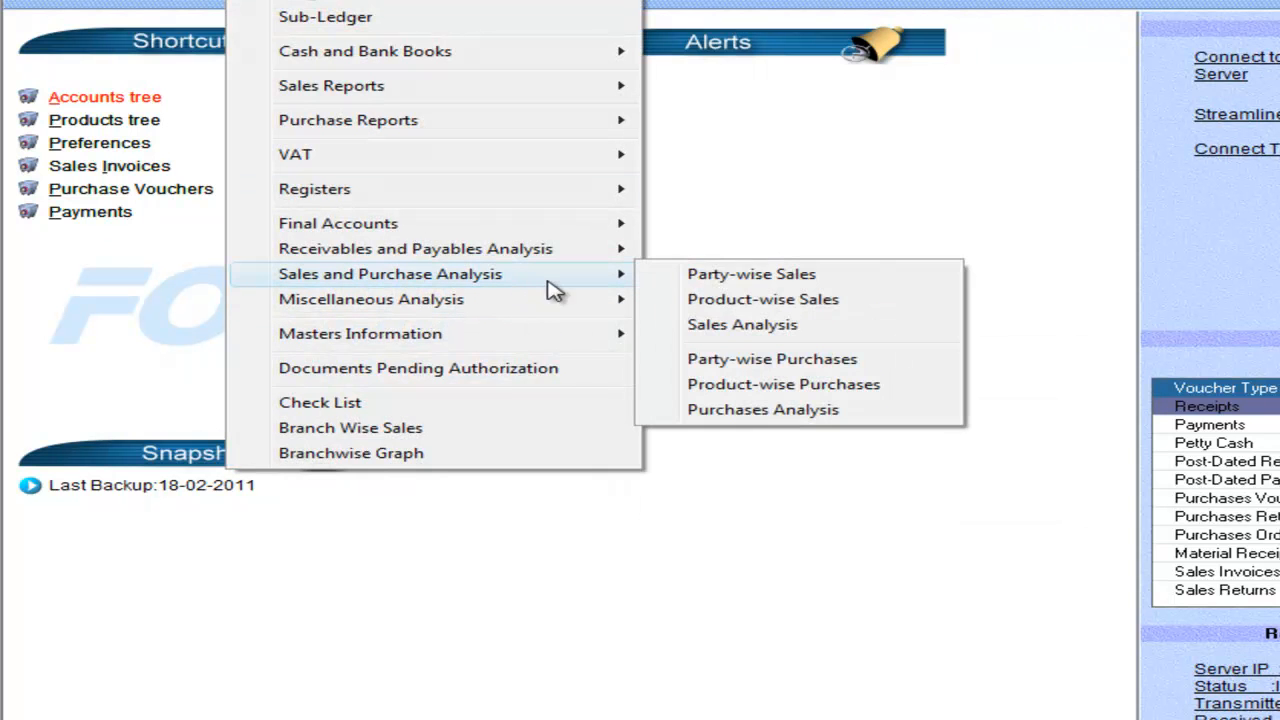
pyautogui.click(748, 300)
pyautogui.click(929, 197)
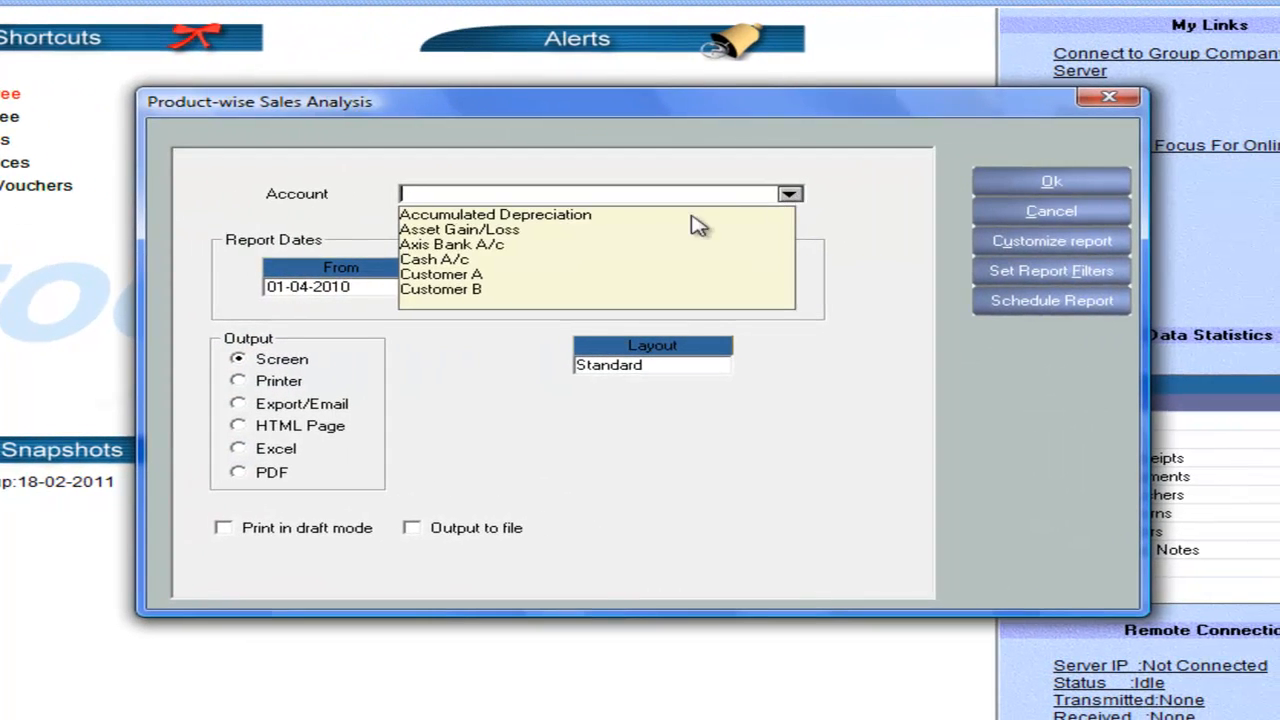
pyautogui.write('s')
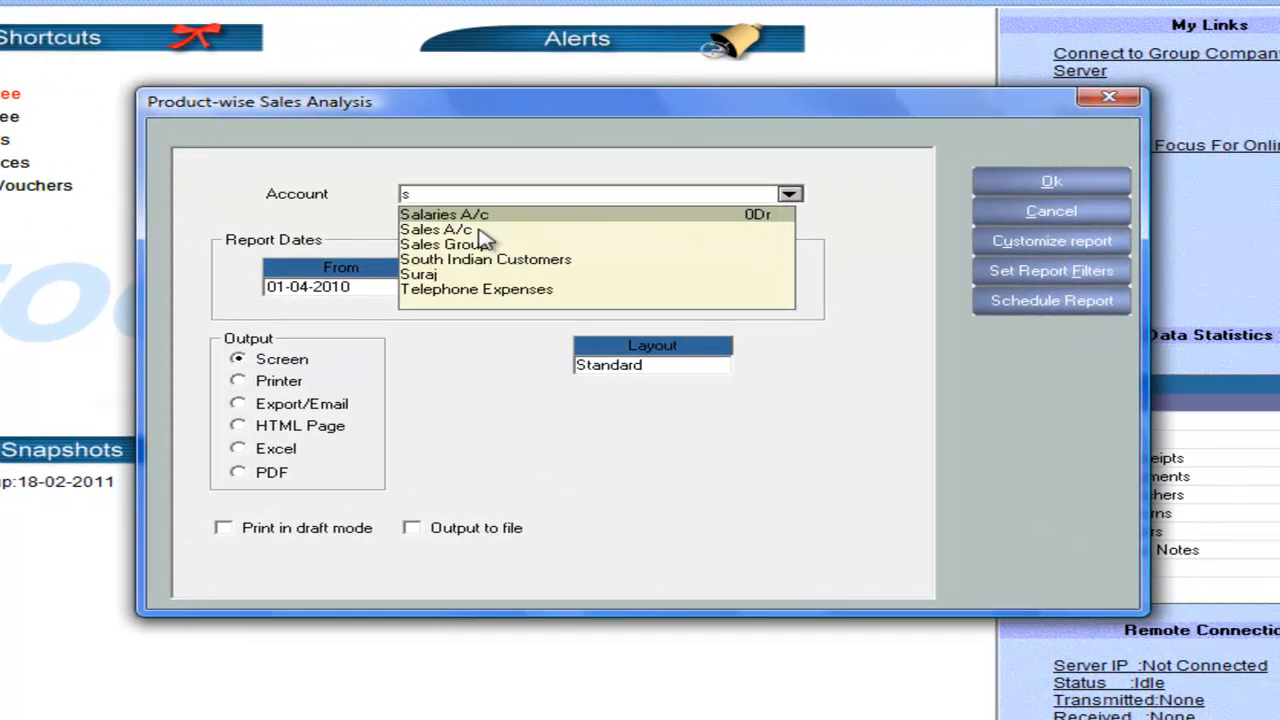
pyautogui.click(563, 229)
pyautogui.click(1020, 187)
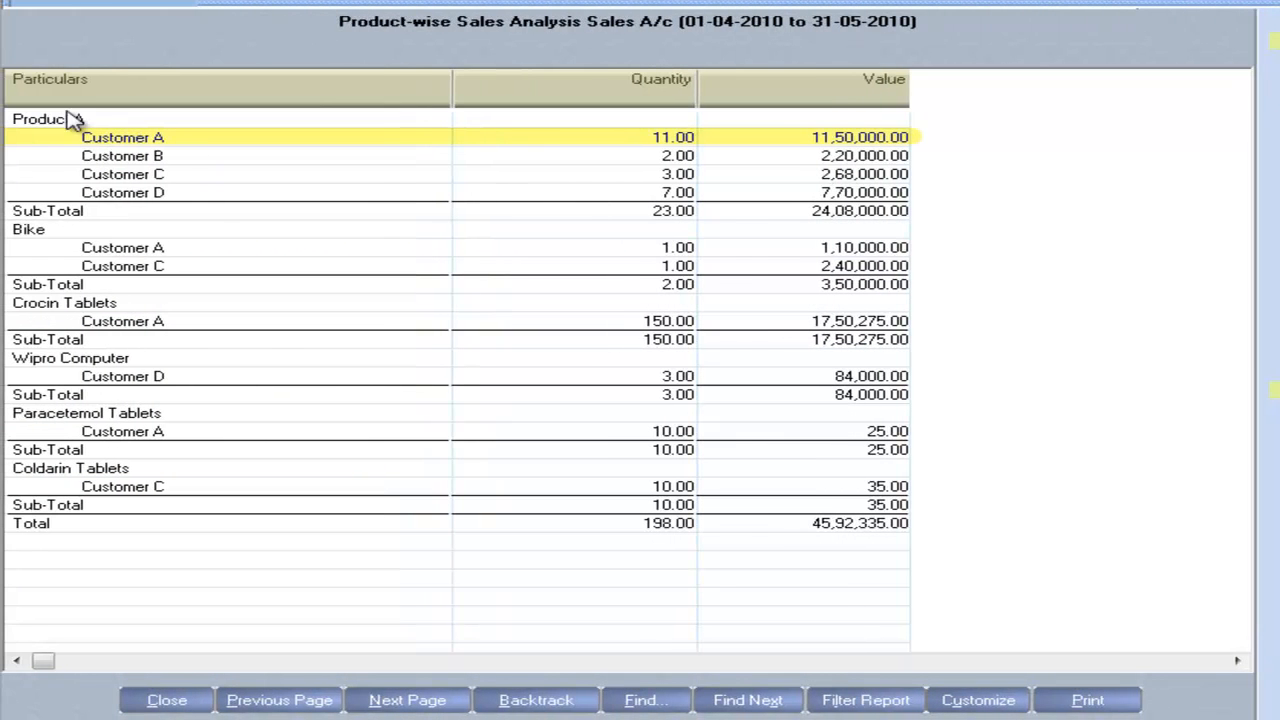
# Step: Check the sub-totals of Product A and Wipro Computer in the Product-wise Sales analysis and close the report
pyautogui.click(848, 214)
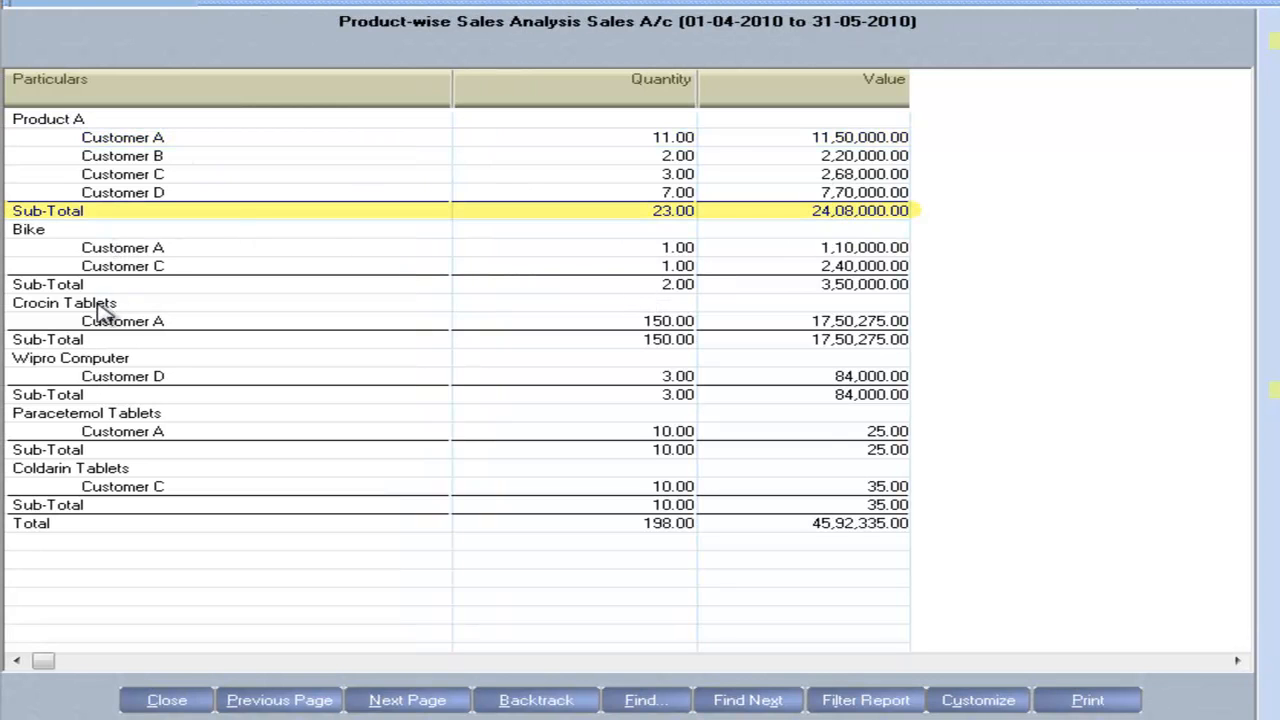
pyautogui.click(90, 362)
pyautogui.click(819, 398)
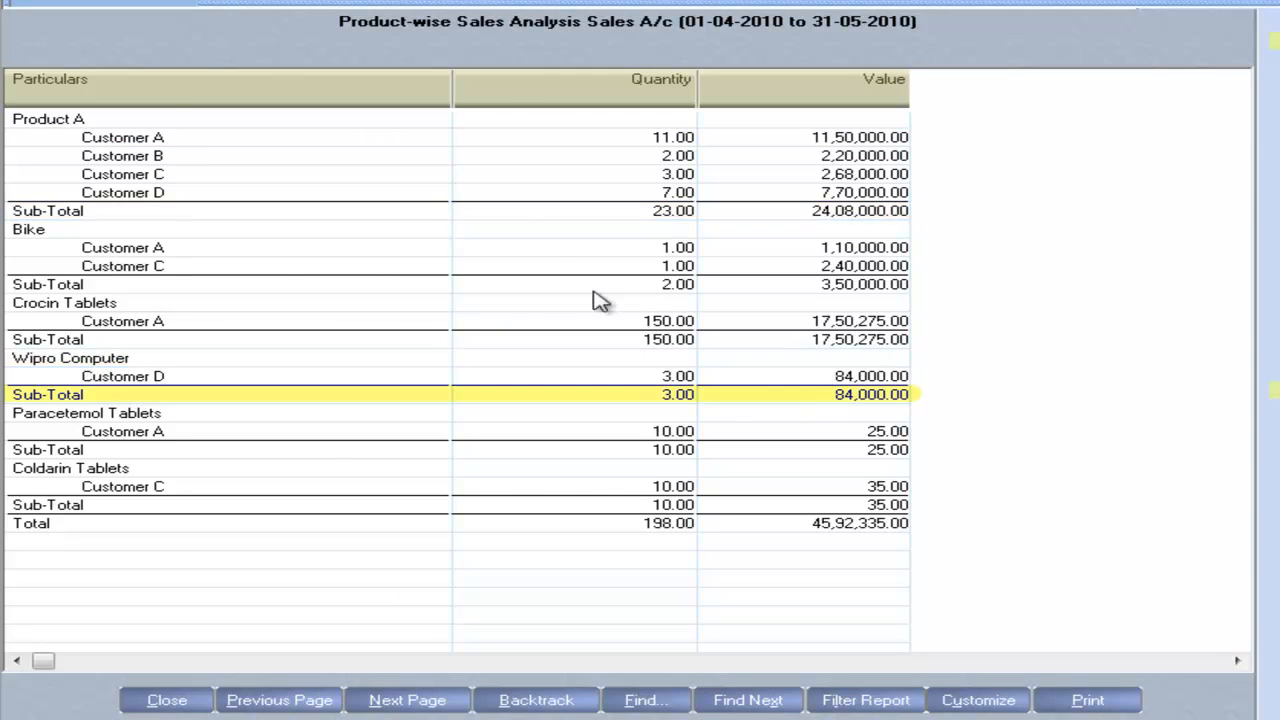
pyautogui.press('Escape')
# Step: Run the Peak & Low Balances report on screen for all accounts as on 31-05-2010 and close it
pyautogui.click(252, 2)
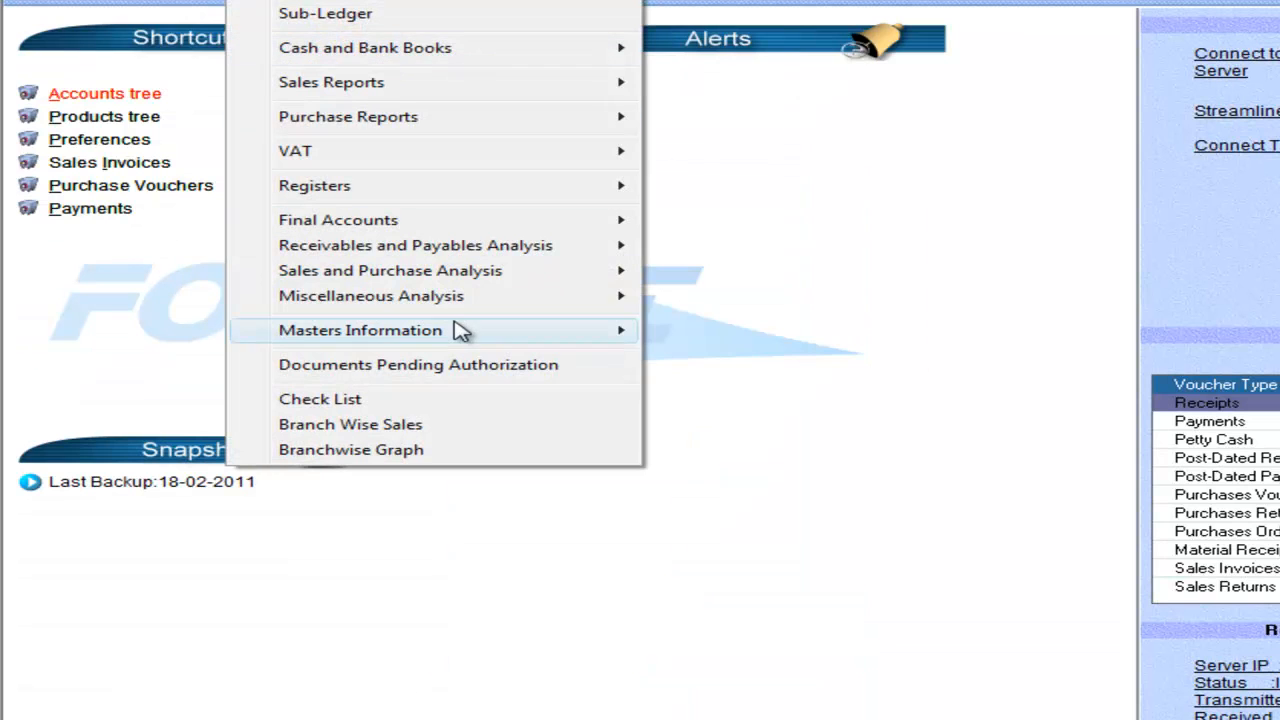
pyautogui.moveTo(481, 285)
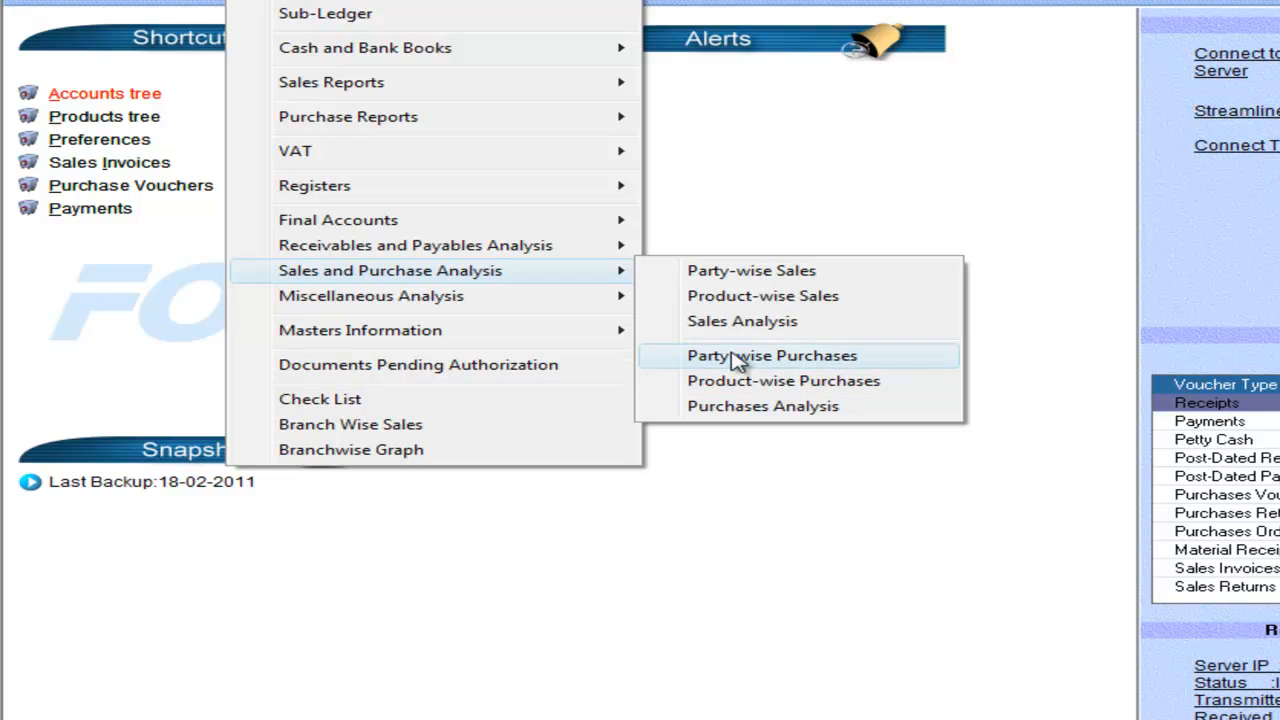
pyautogui.moveTo(558, 305)
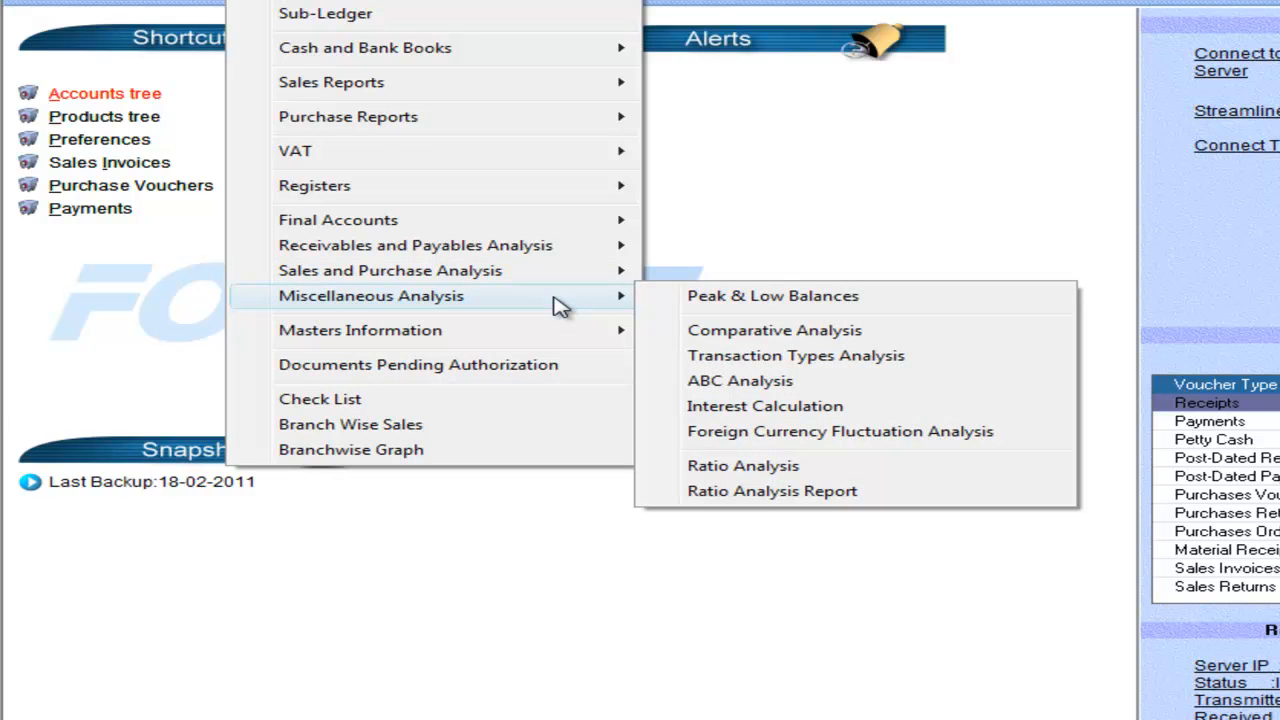
pyautogui.click(718, 305)
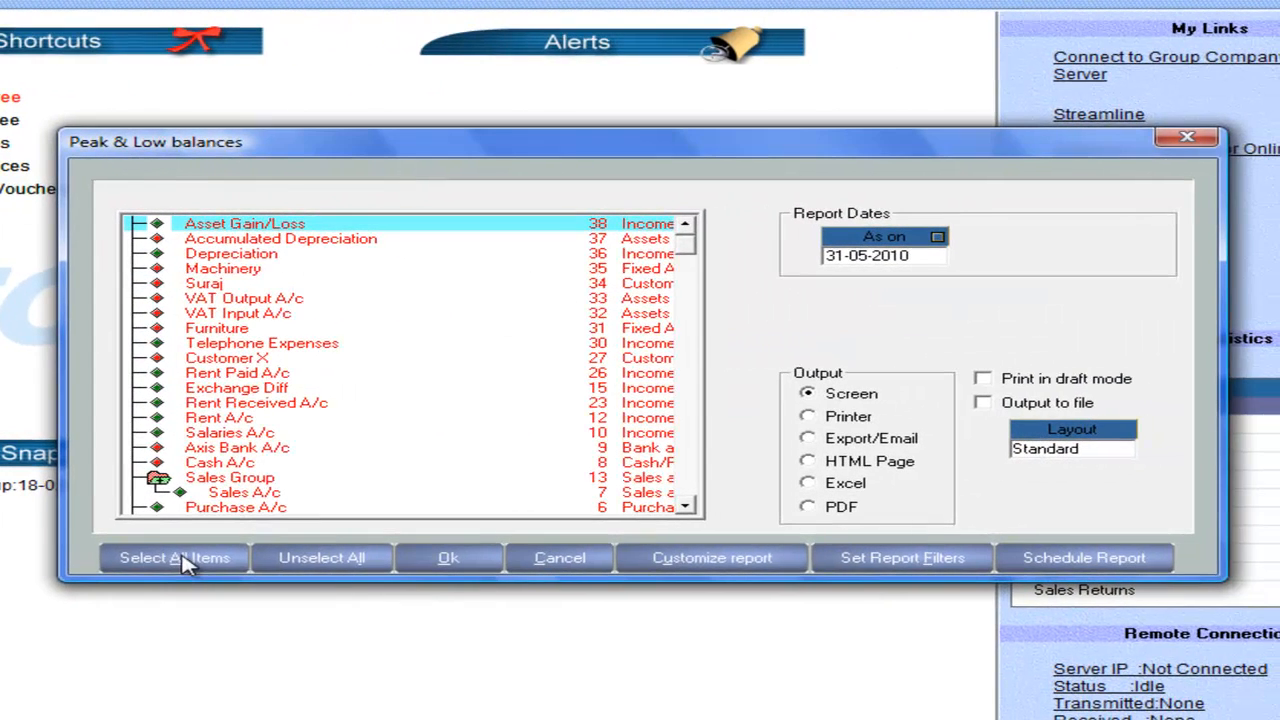
pyautogui.click(442, 560)
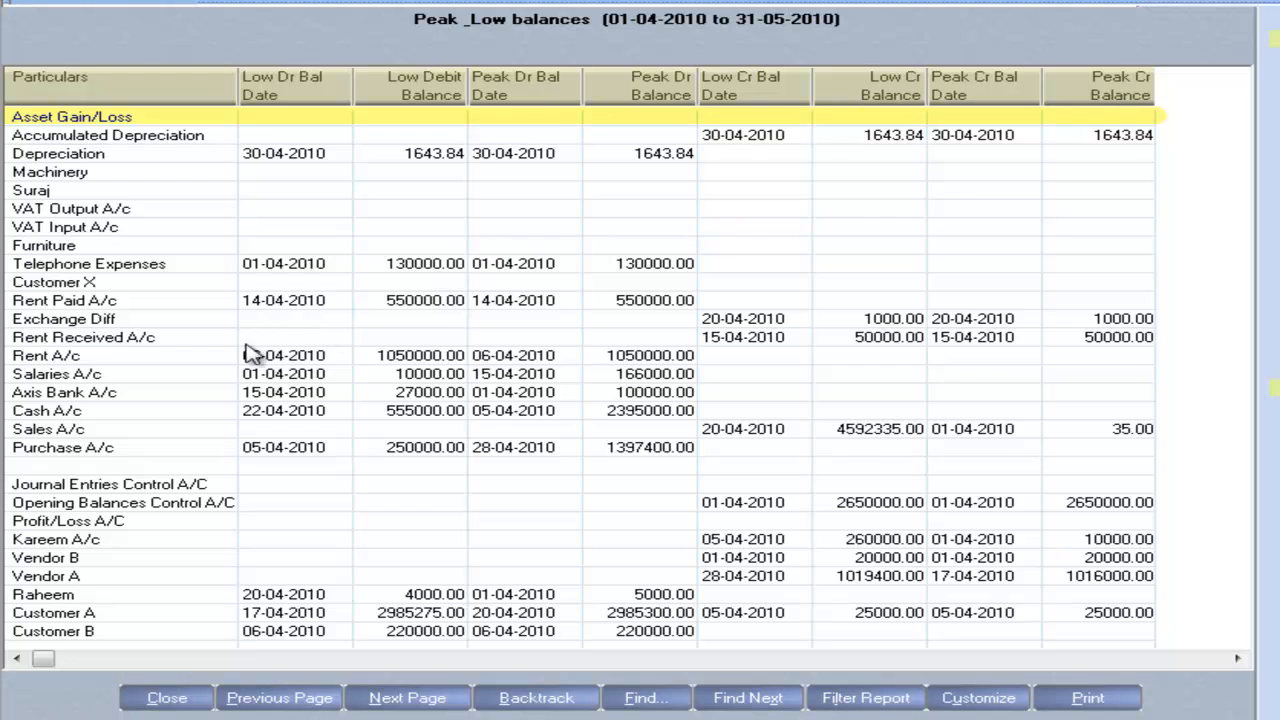
pyautogui.click(168, 698)
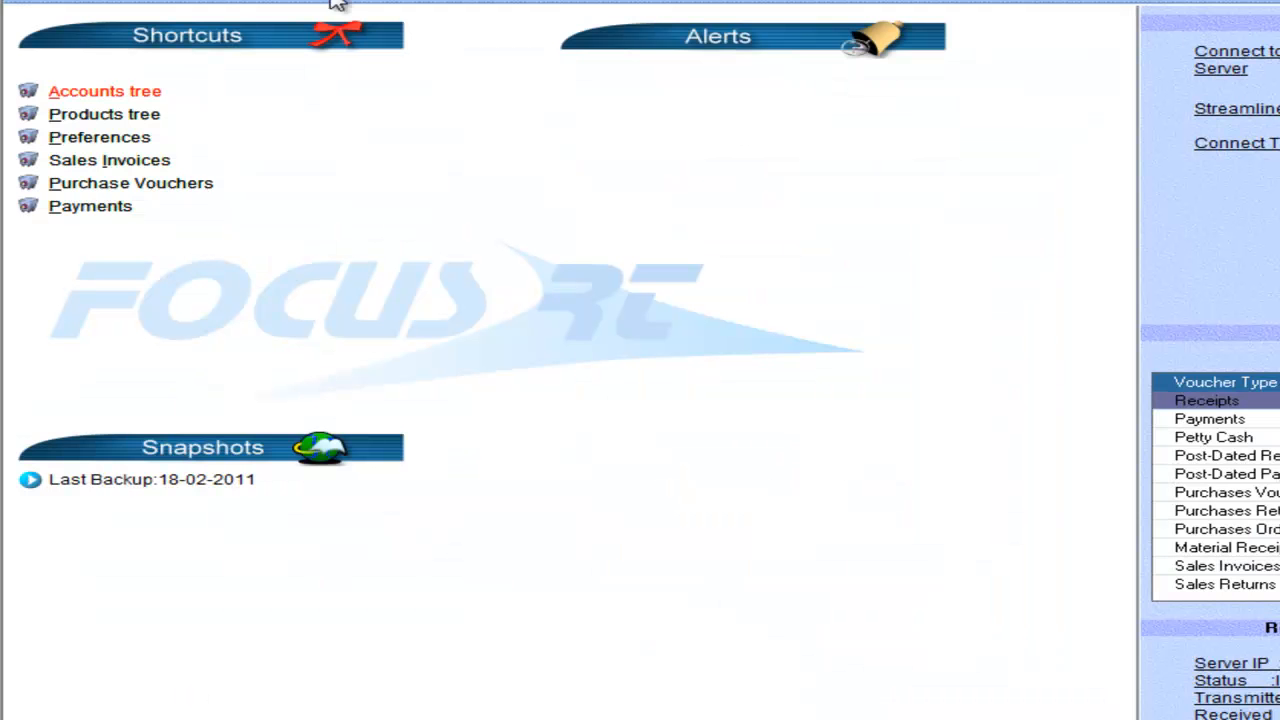
# Step: Run the month-wise Comparative Analysis on screen for all accounts as on 31-05-2010 and close it
pyautogui.click(290, 1)
pyautogui.moveTo(532, 293)
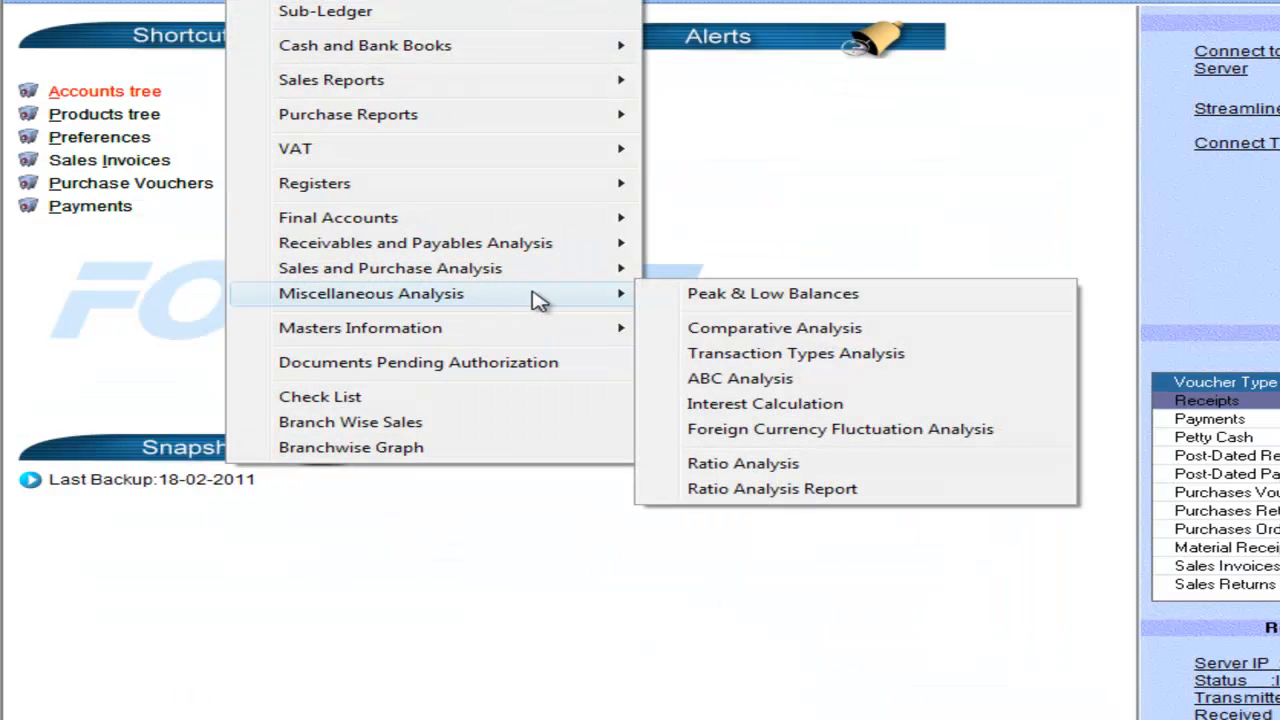
pyautogui.click(752, 337)
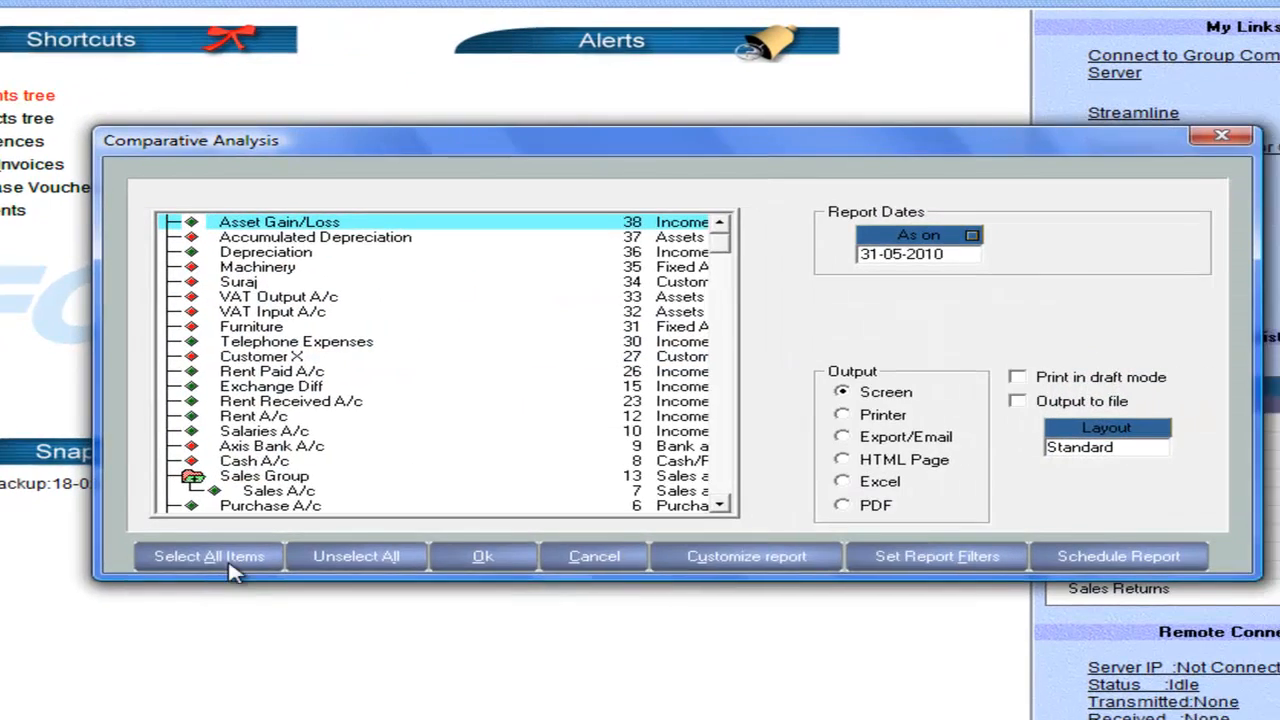
pyautogui.click(172, 558)
pyautogui.click(443, 557)
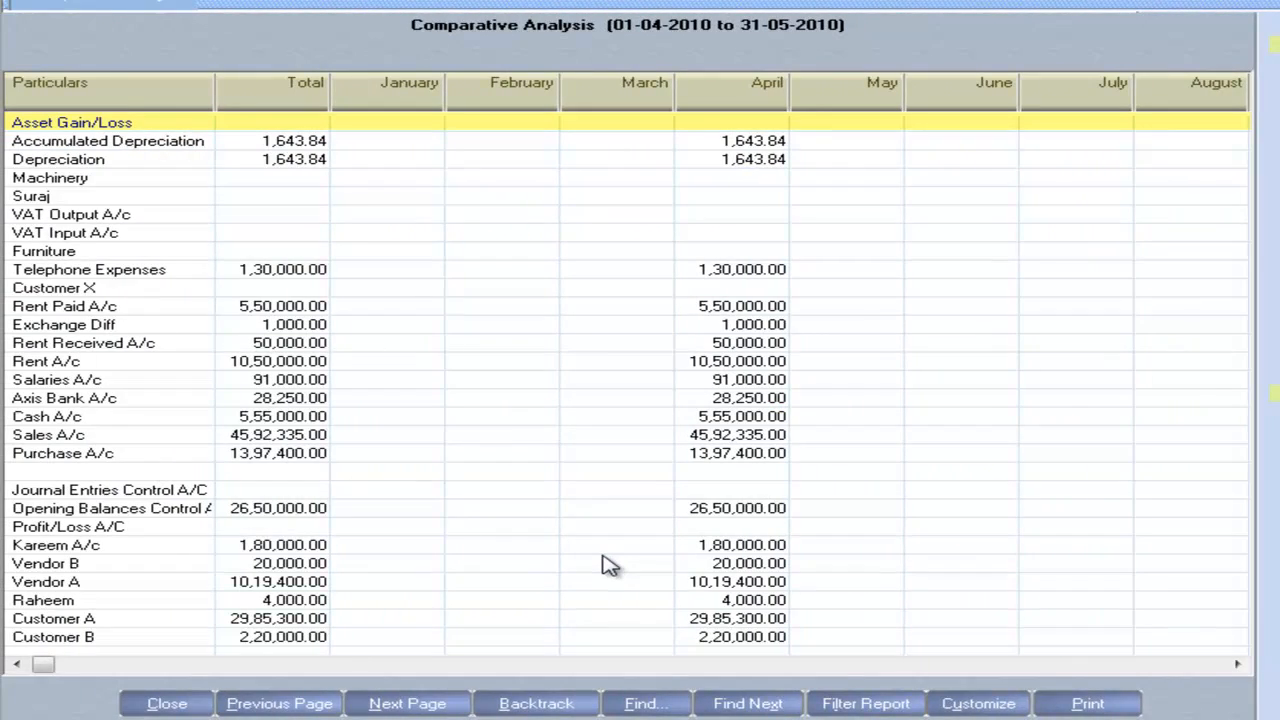
pyautogui.click(174, 703)
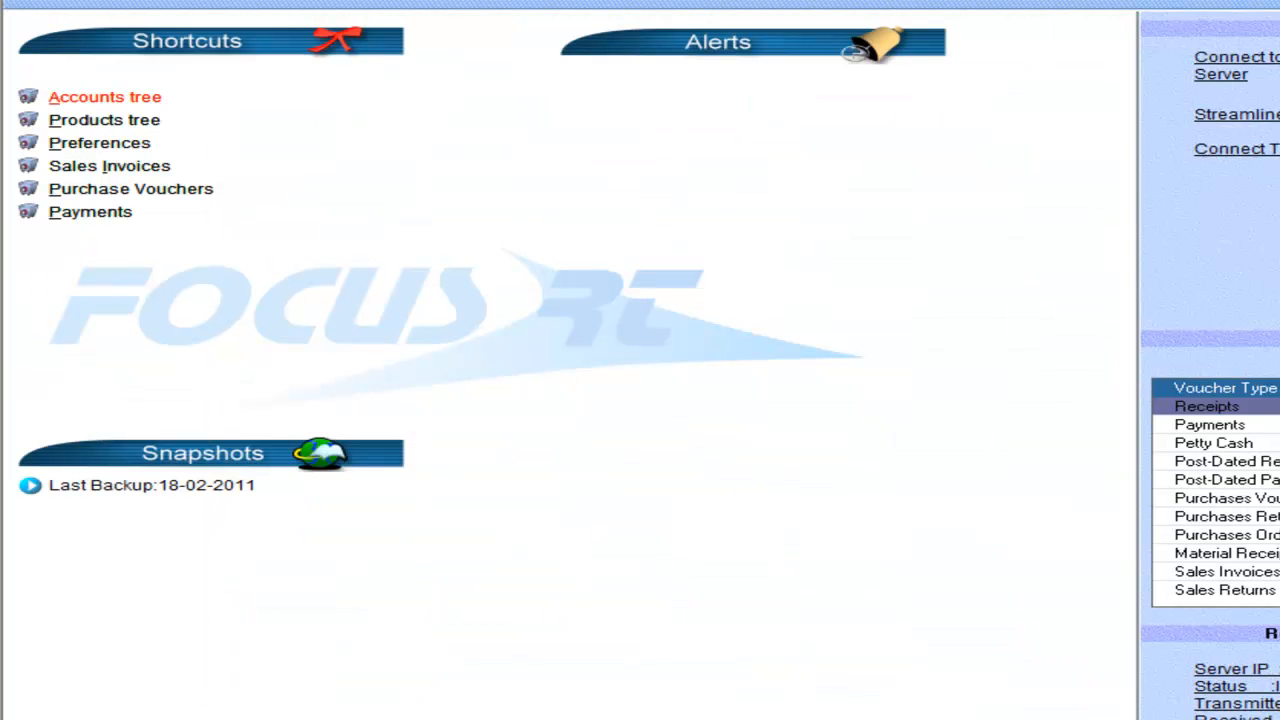
# Step: Run the Transaction Types Analysis on screen for all accounts from 01-04-2010 to 31-05-2010
pyautogui.click(262, 0)
pyautogui.moveTo(443, 315)
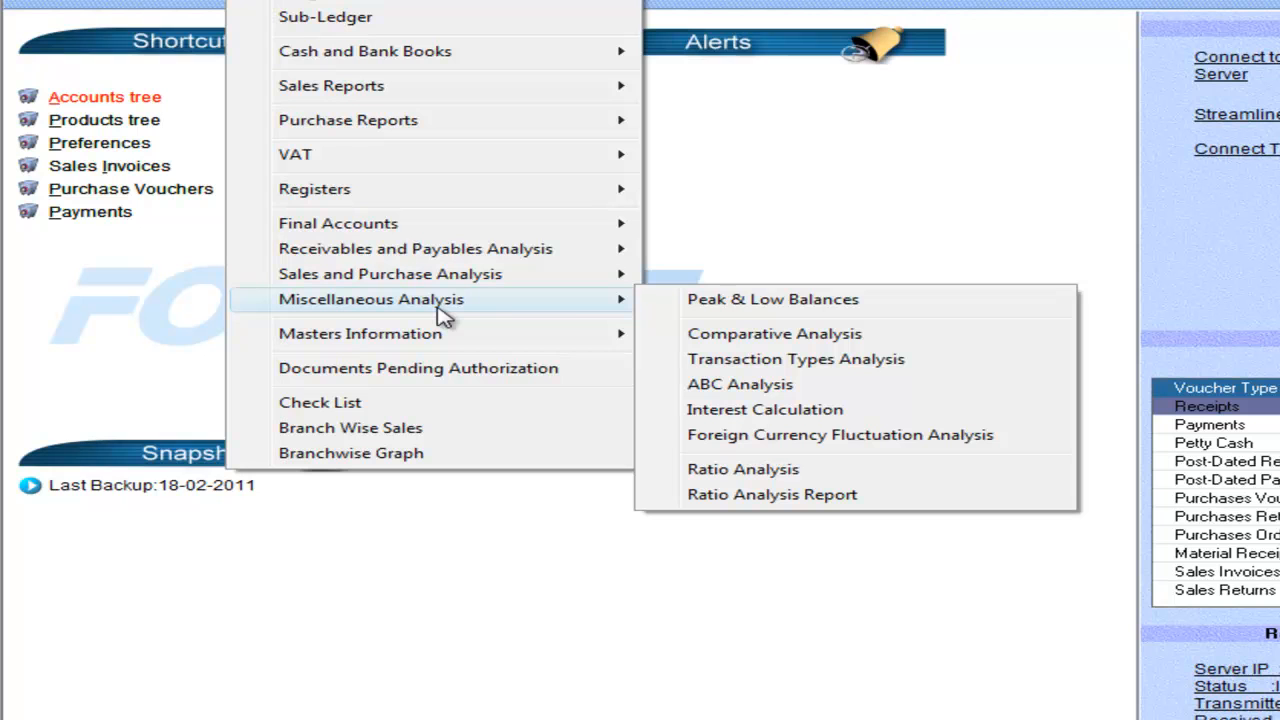
pyautogui.click(727, 368)
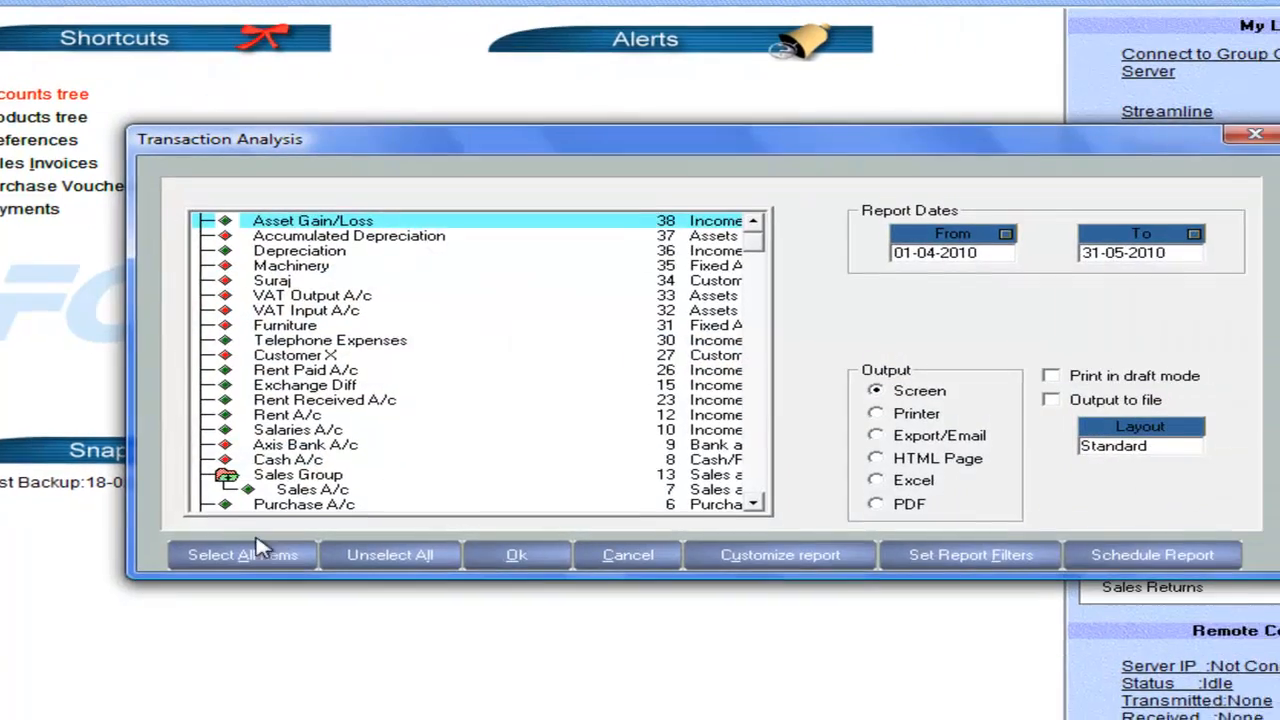
pyautogui.click(465, 553)
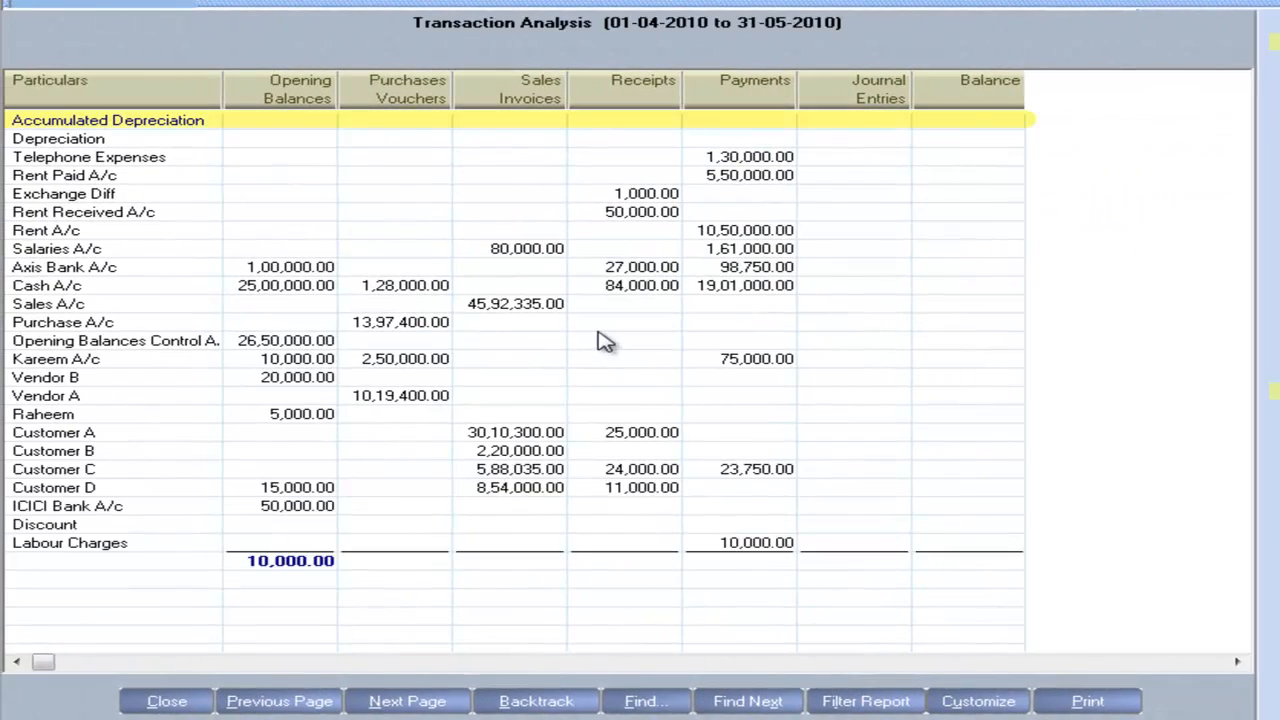
# Step: Close the Transaction Analysis, then run the ABC Analysis on screen for all accounts as on 31-05-2010 and close it
pyautogui.press('Escape')
pyautogui.click(275, 1)
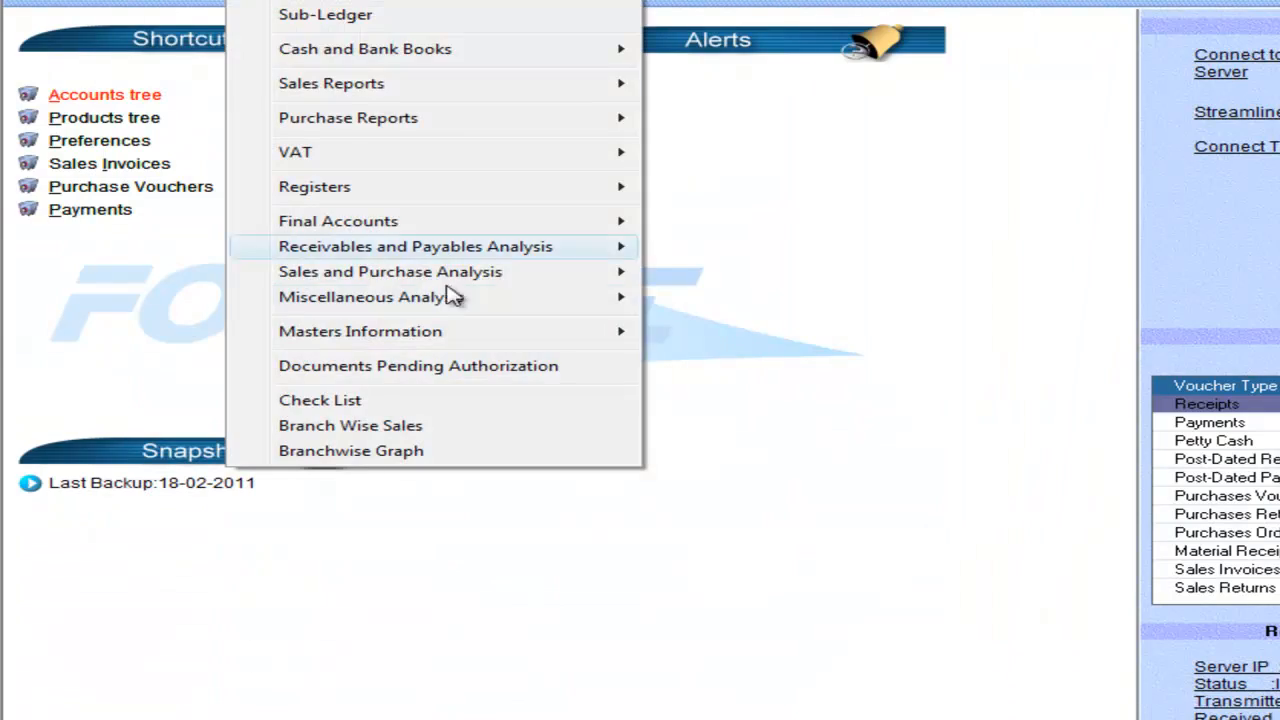
pyautogui.moveTo(614, 306)
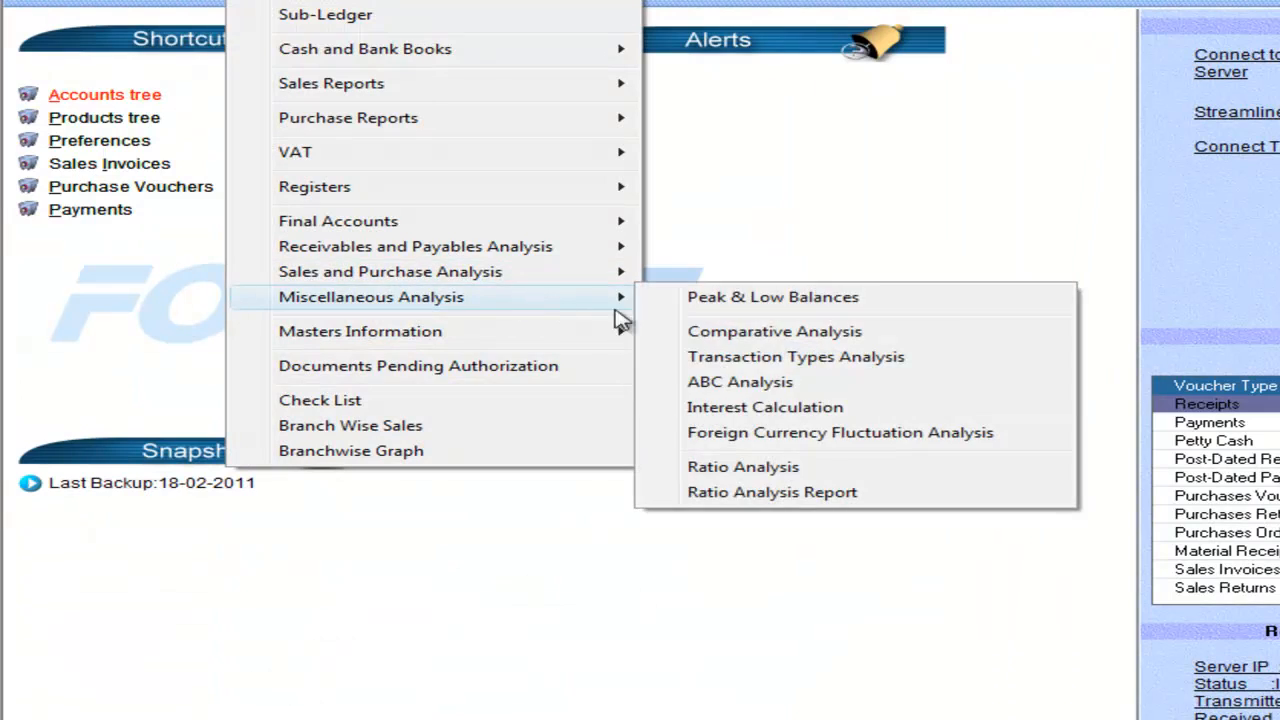
pyautogui.click(797, 392)
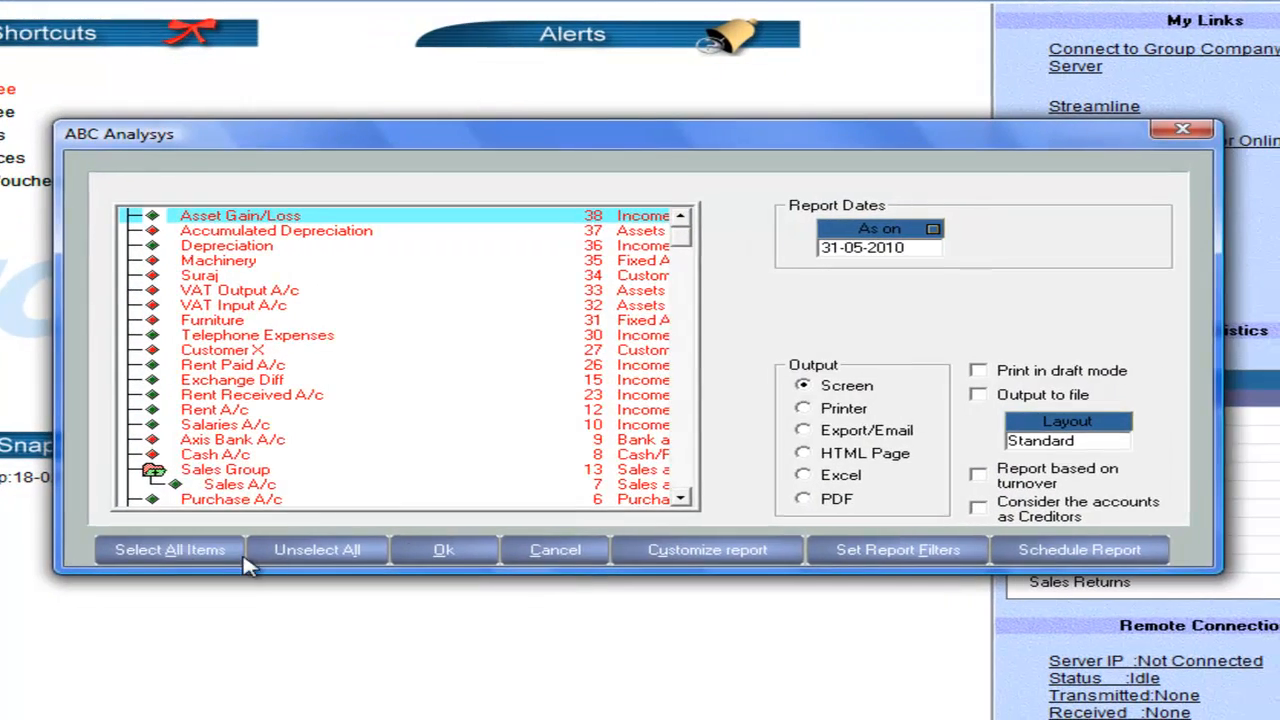
pyautogui.click(441, 558)
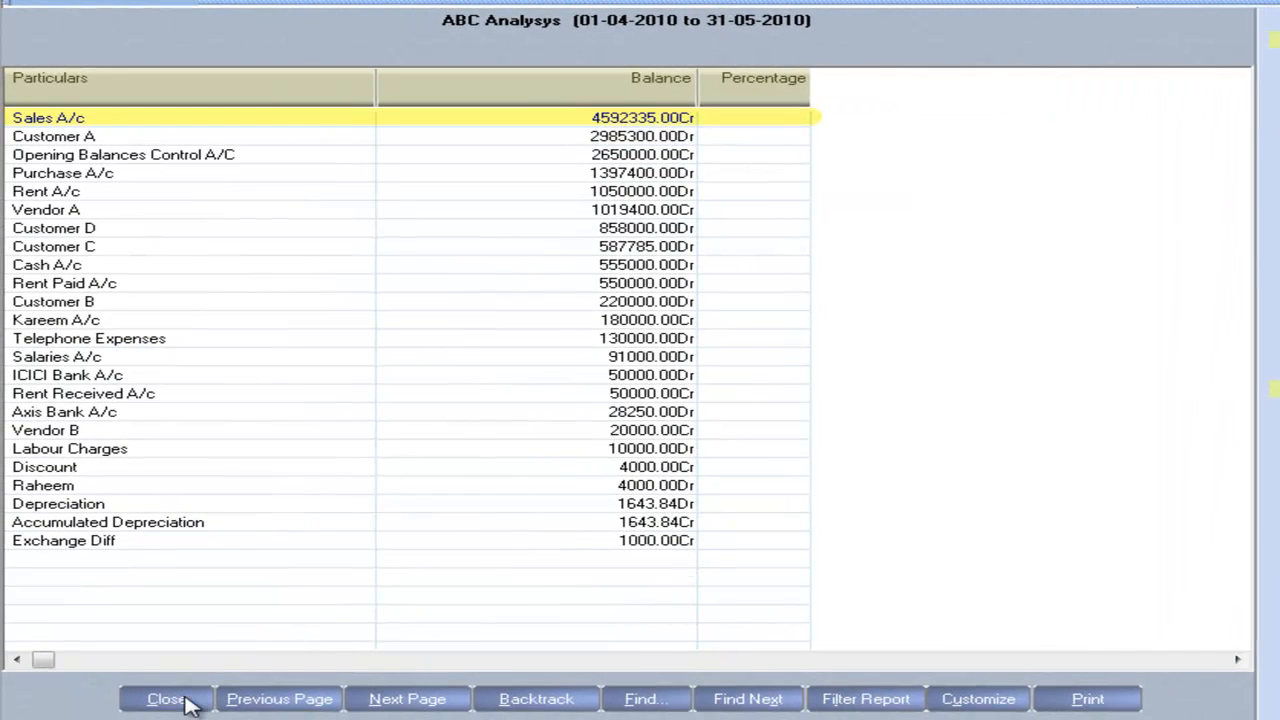
pyautogui.click(168, 699)
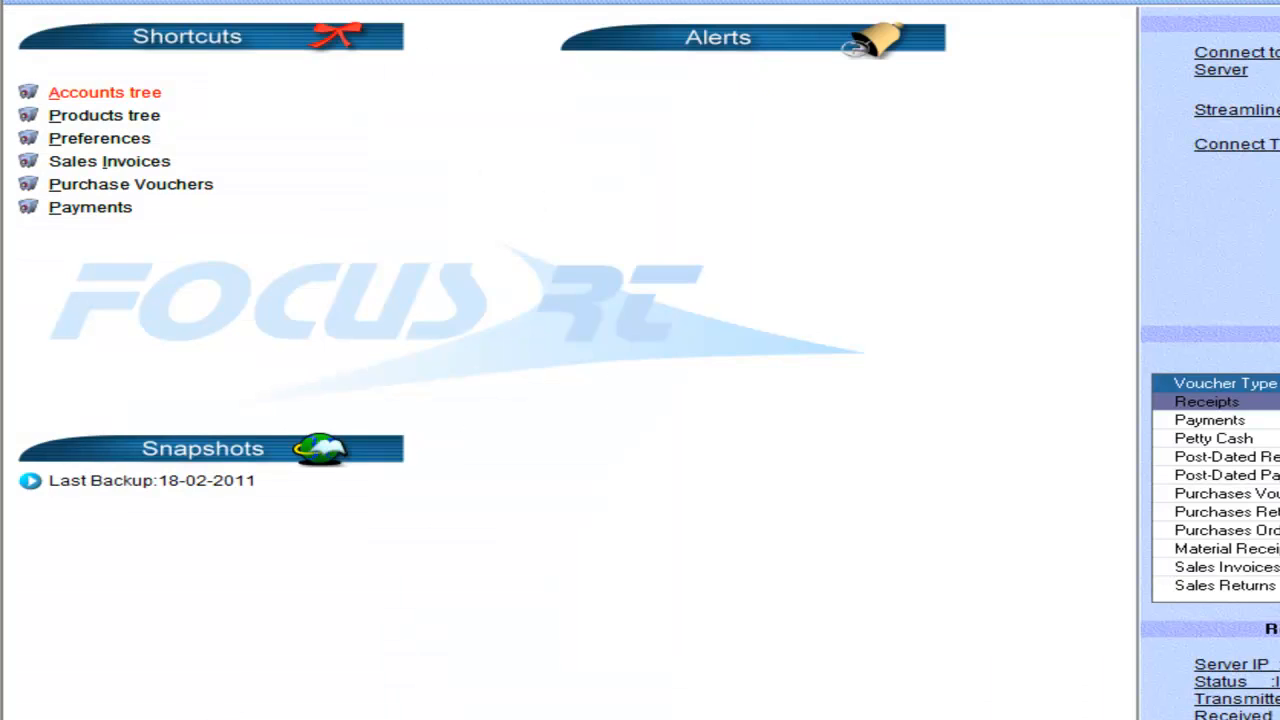
# Step: Bring up the choice of Miscellaneous Analysis reports
pyautogui.click(256, 1)
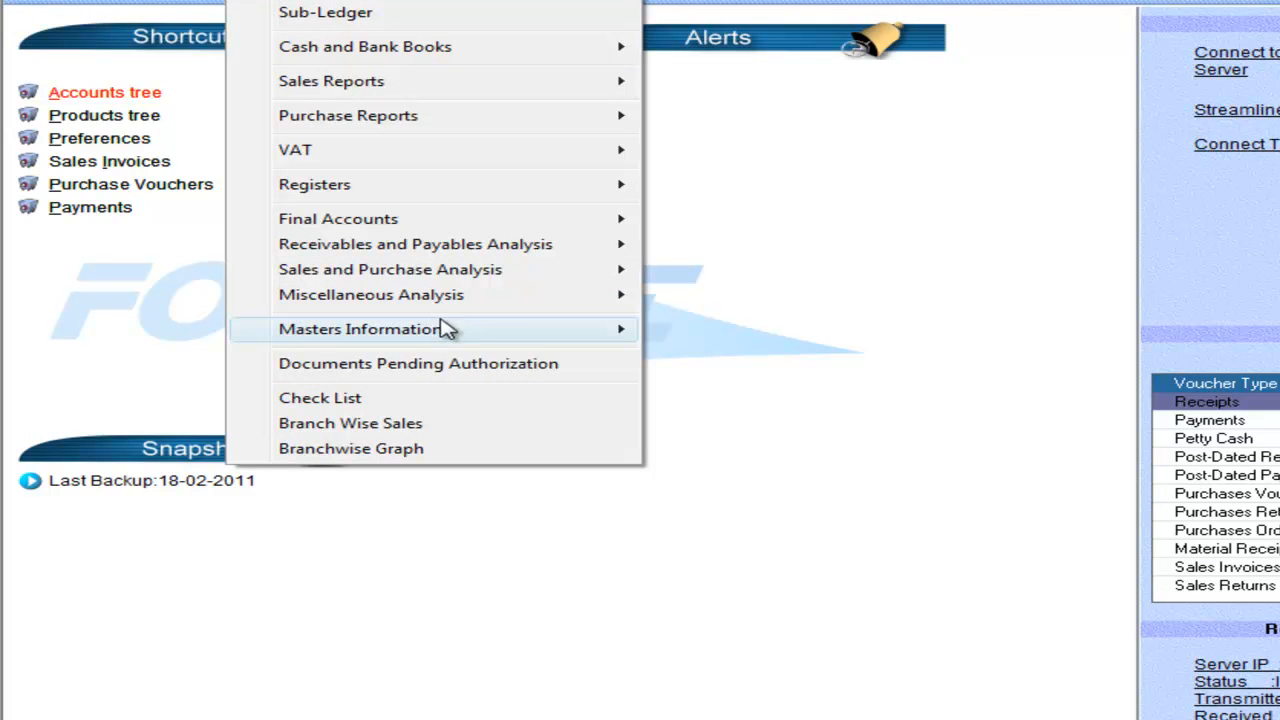
pyautogui.moveTo(565, 305)
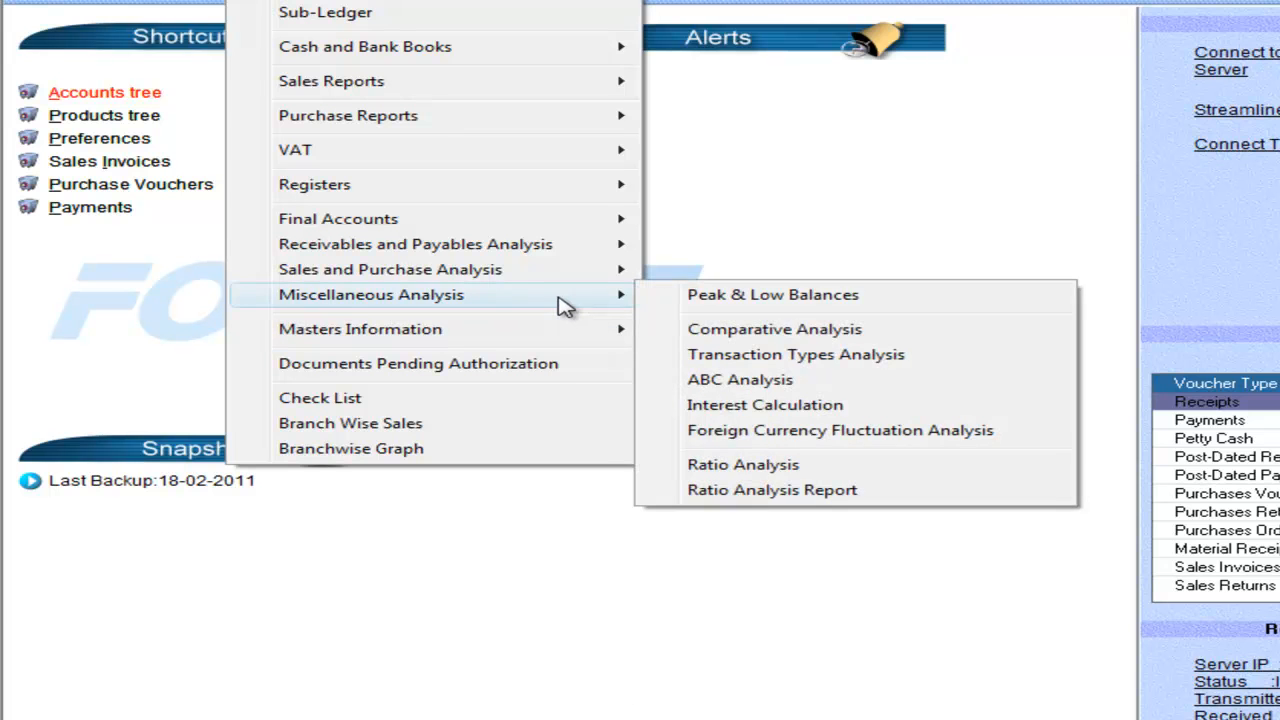